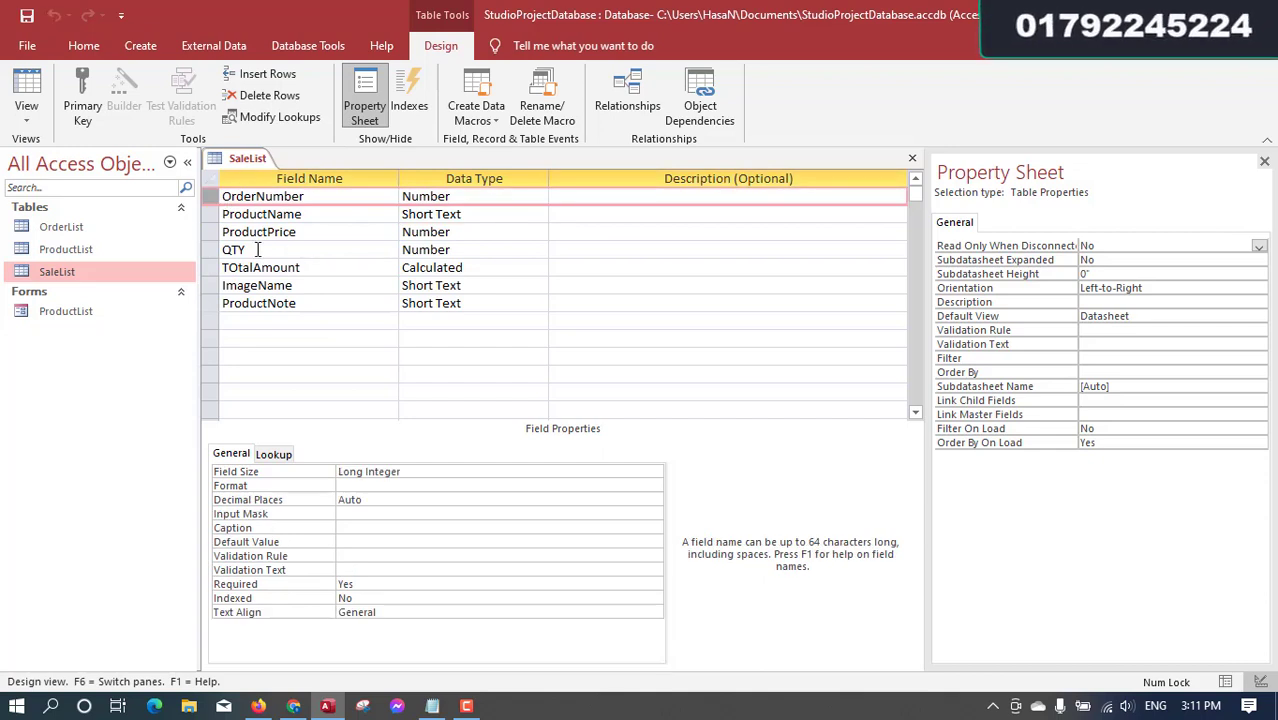
Close the SaleList table design and create a blank form in Design view
key(ctrl+w)
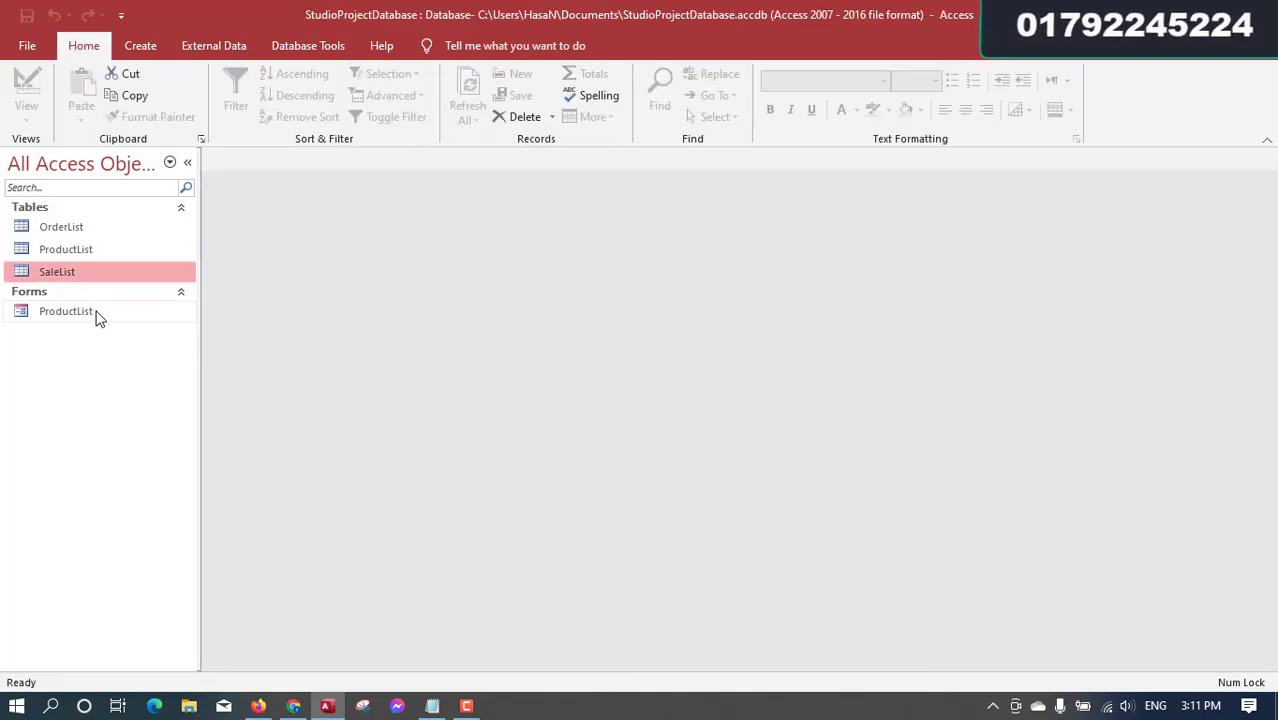
click(139, 46)
click(392, 115)
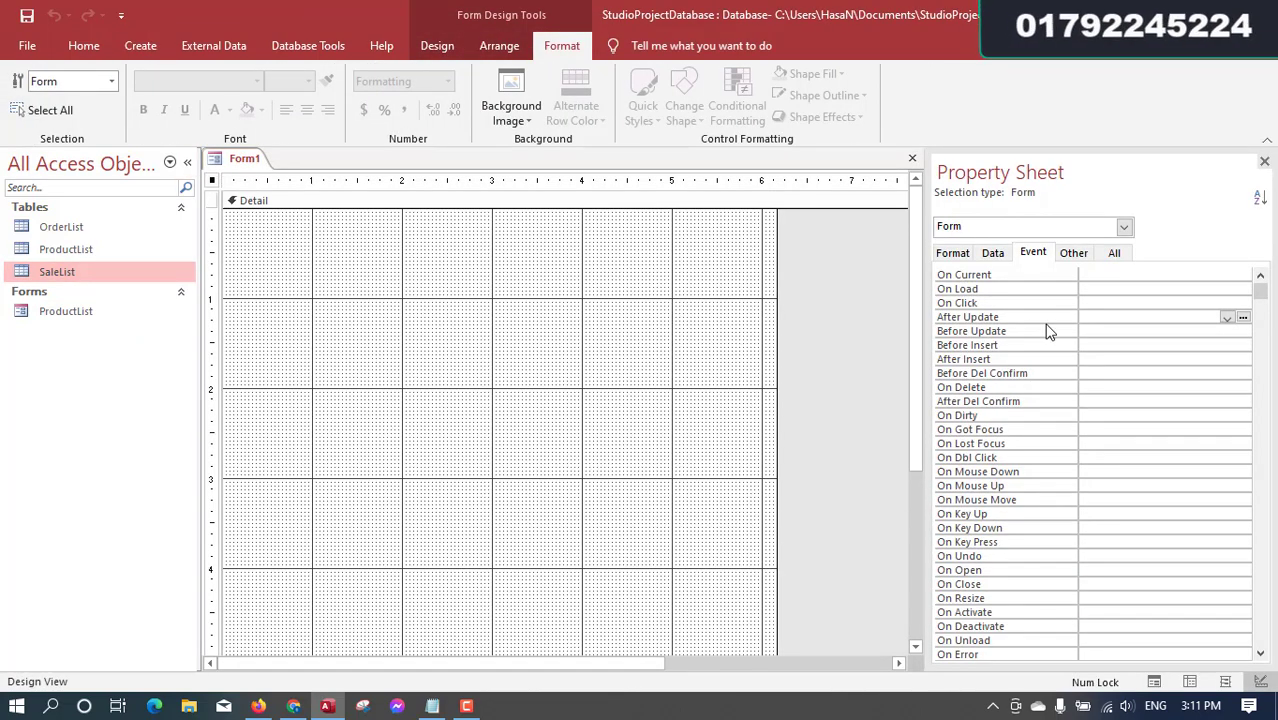
Set the blank form's Pop Up and Auto Center properties to Yes
click(1113, 252)
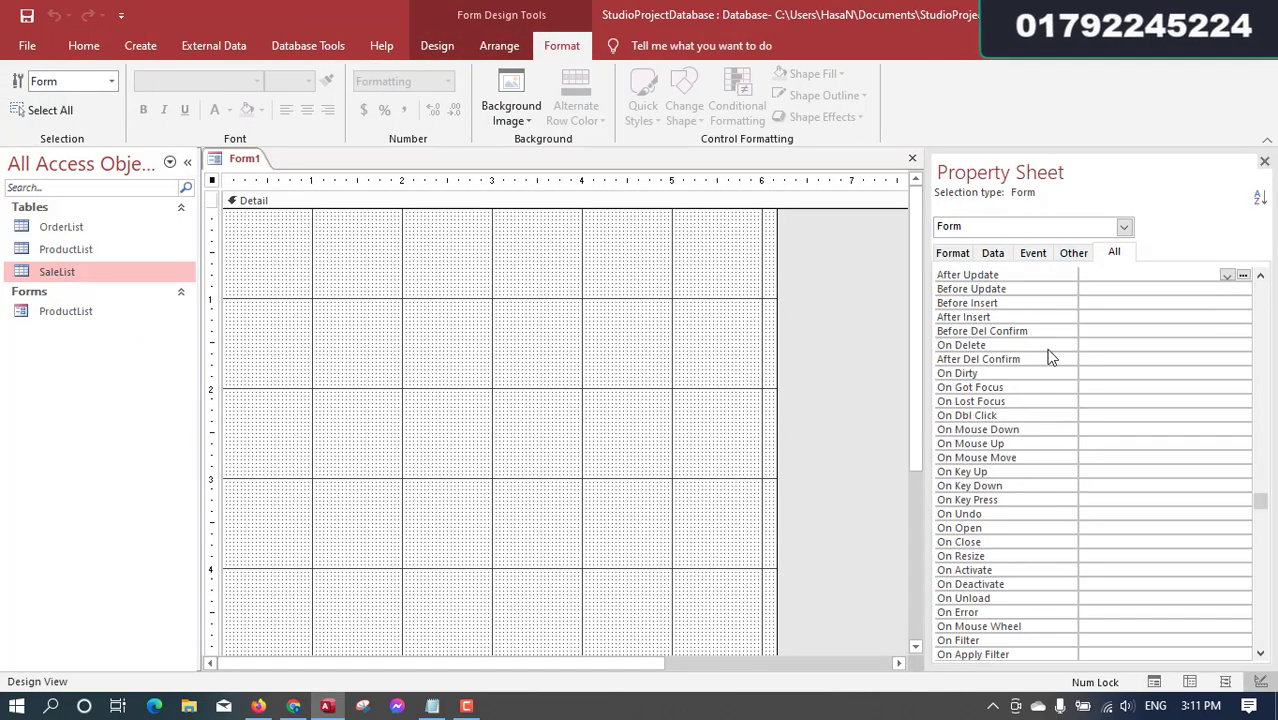
scroll(1133, 320, up, 15)
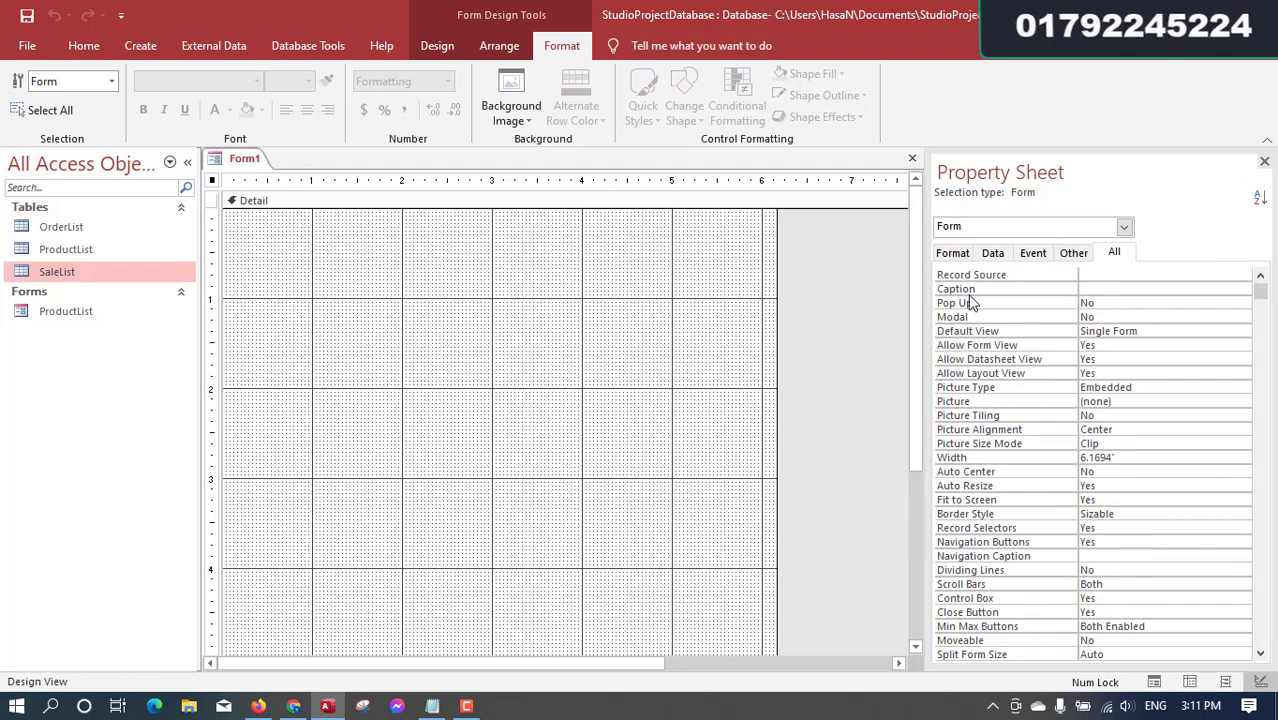
double_click(1120, 300)
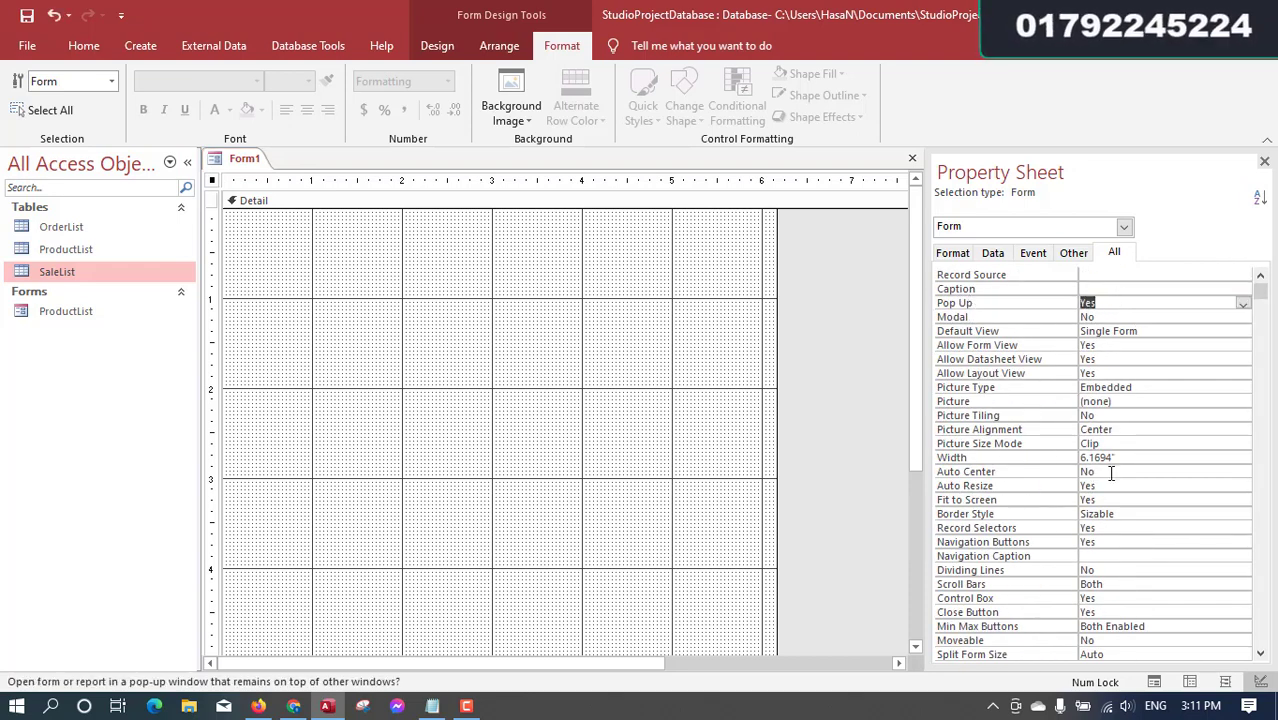
double_click(1110, 471)
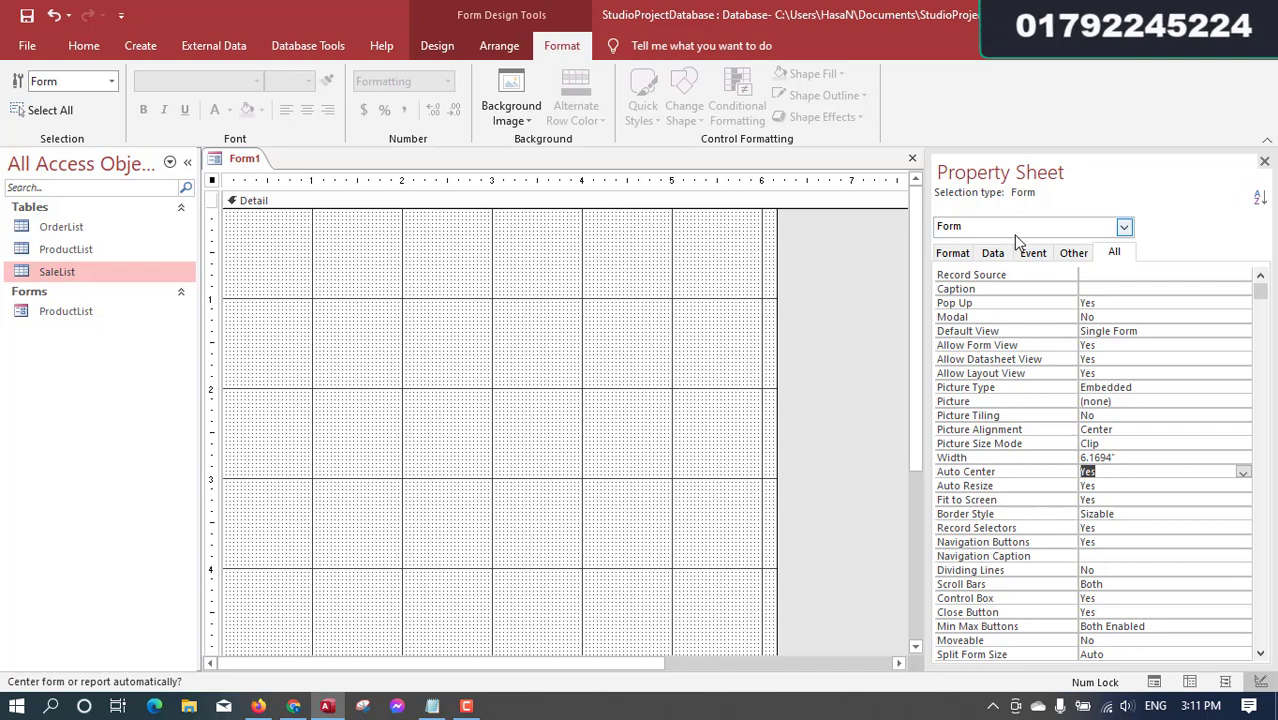
Set the form's Record Source to the OrderList table
click(995, 254)
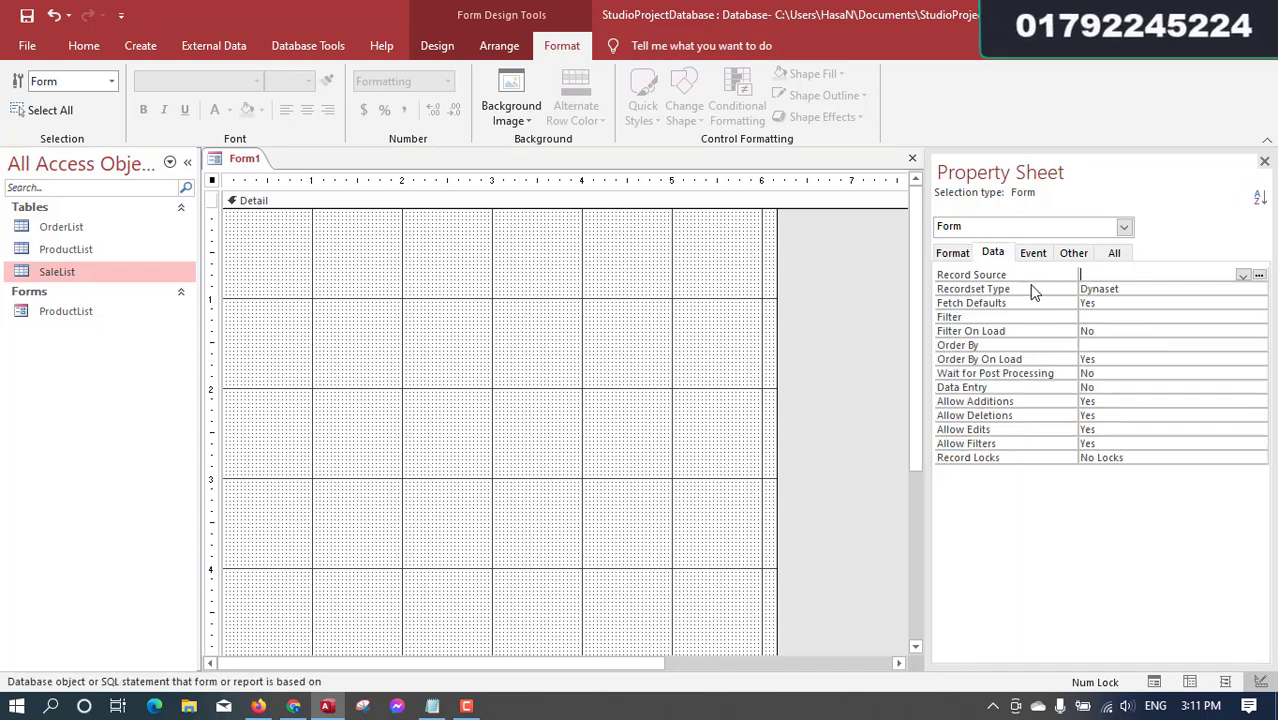
click(1164, 279)
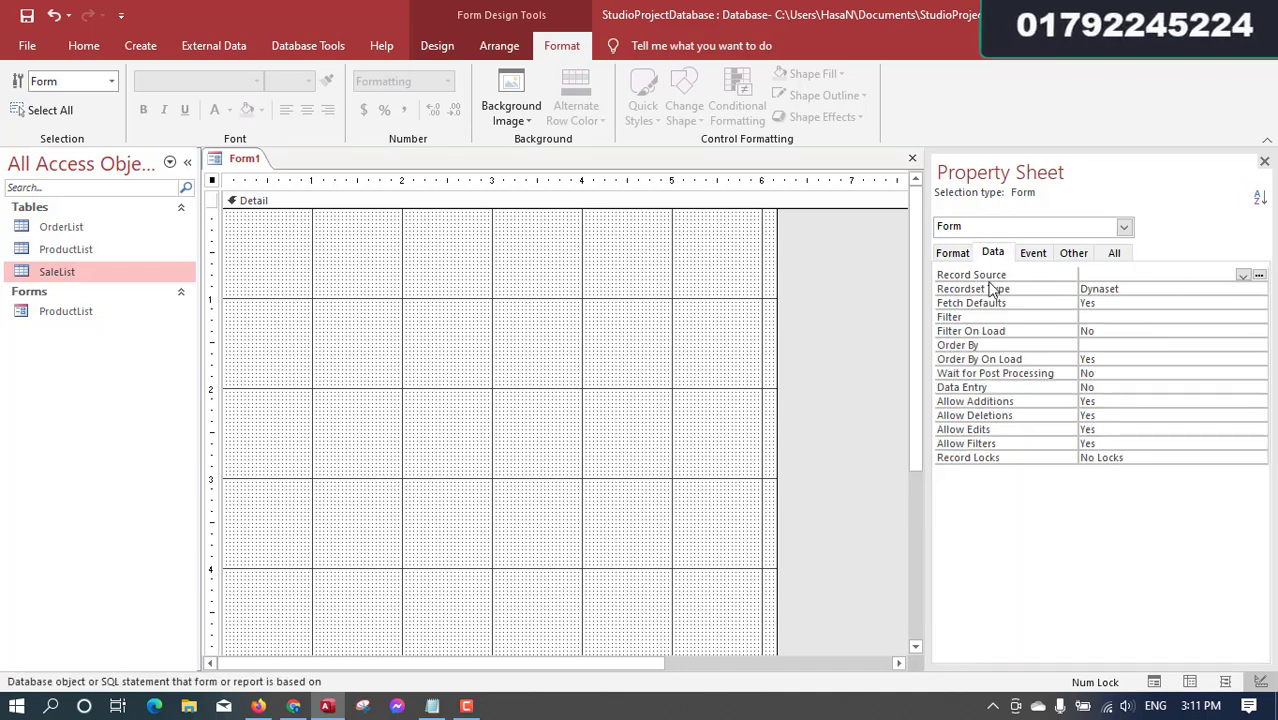
click(1243, 276)
click(1208, 289)
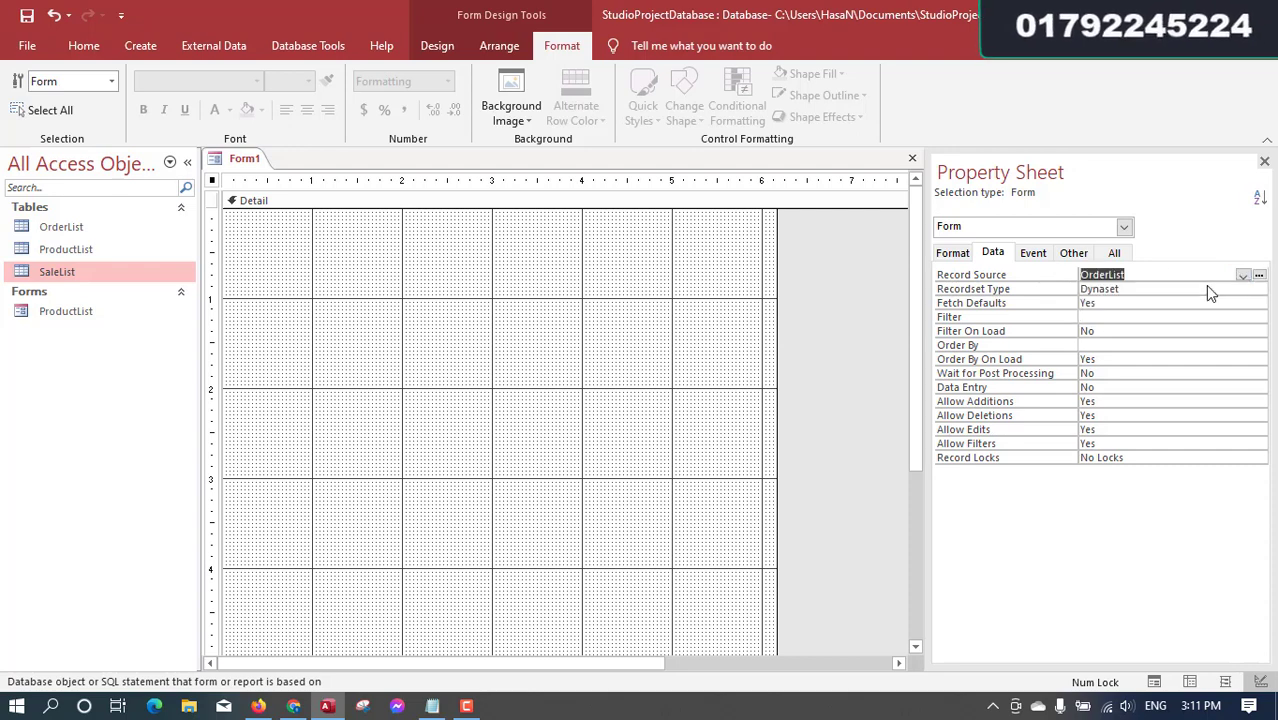
Place all OrderList fields from OrderNumber to Advance together near the upper-left corner of the form's Detail section
click(437, 45)
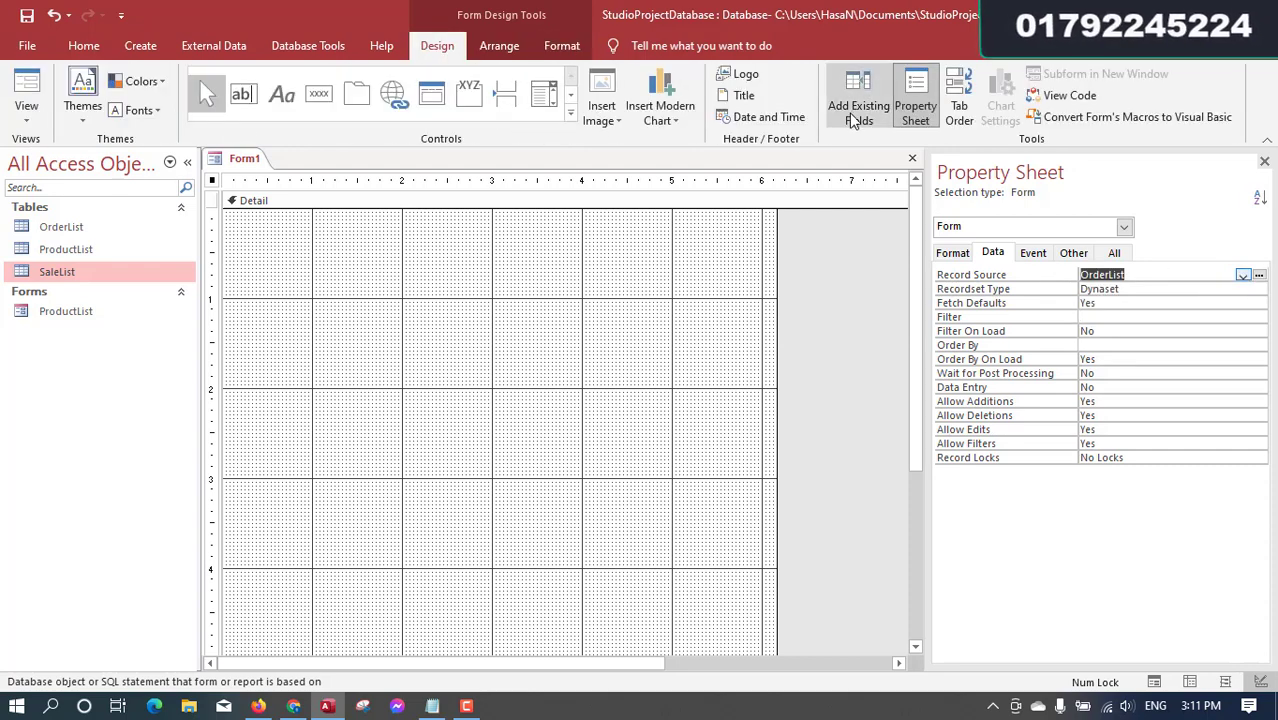
click(858, 105)
click(1000, 237)
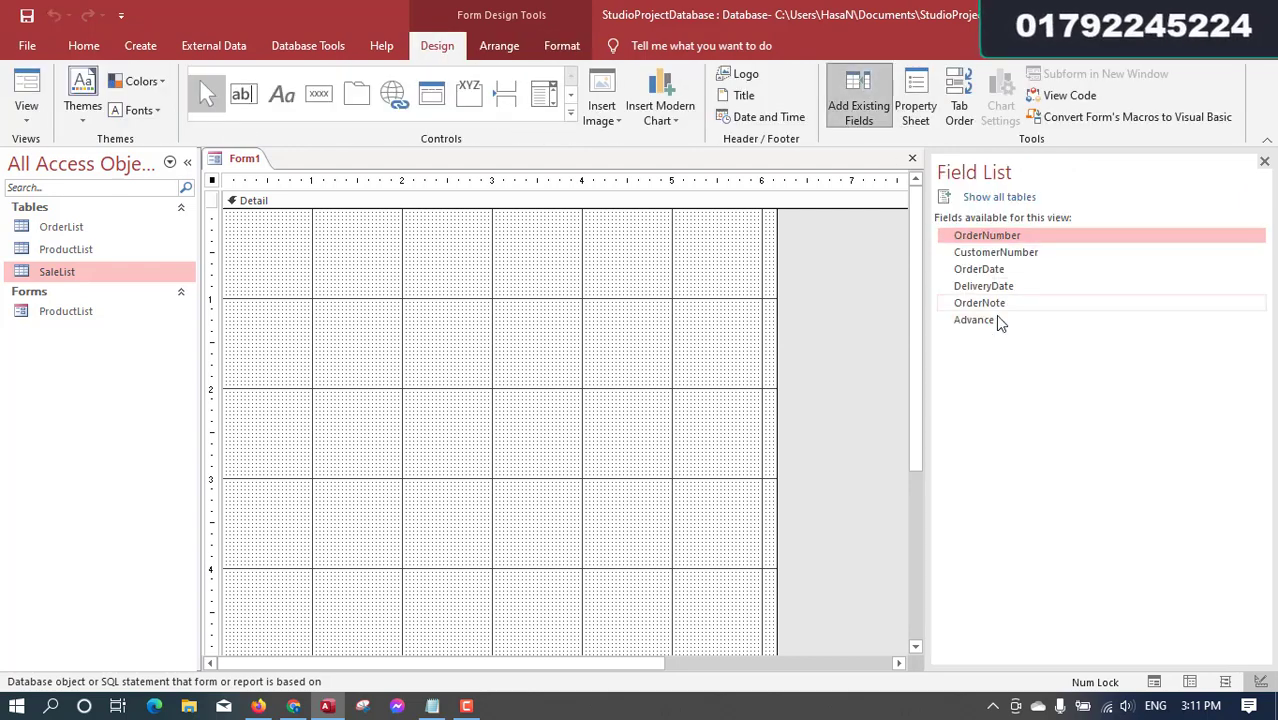
shift+click(995, 317)
drag(990, 244, 410, 237)
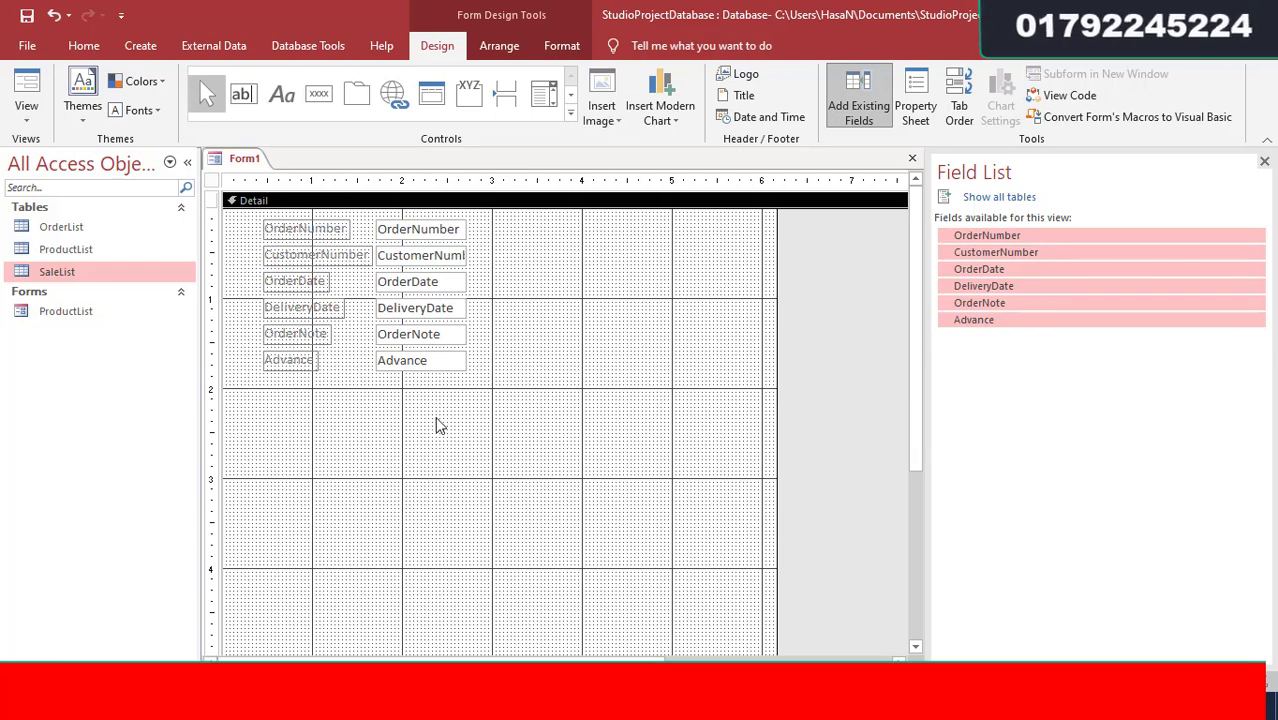
drag(566, 418, 290, 196)
drag(547, 466, 240, 195)
Preview the order form in Form view, browse through its records and back to the first, and return to Design view
click(26, 92)
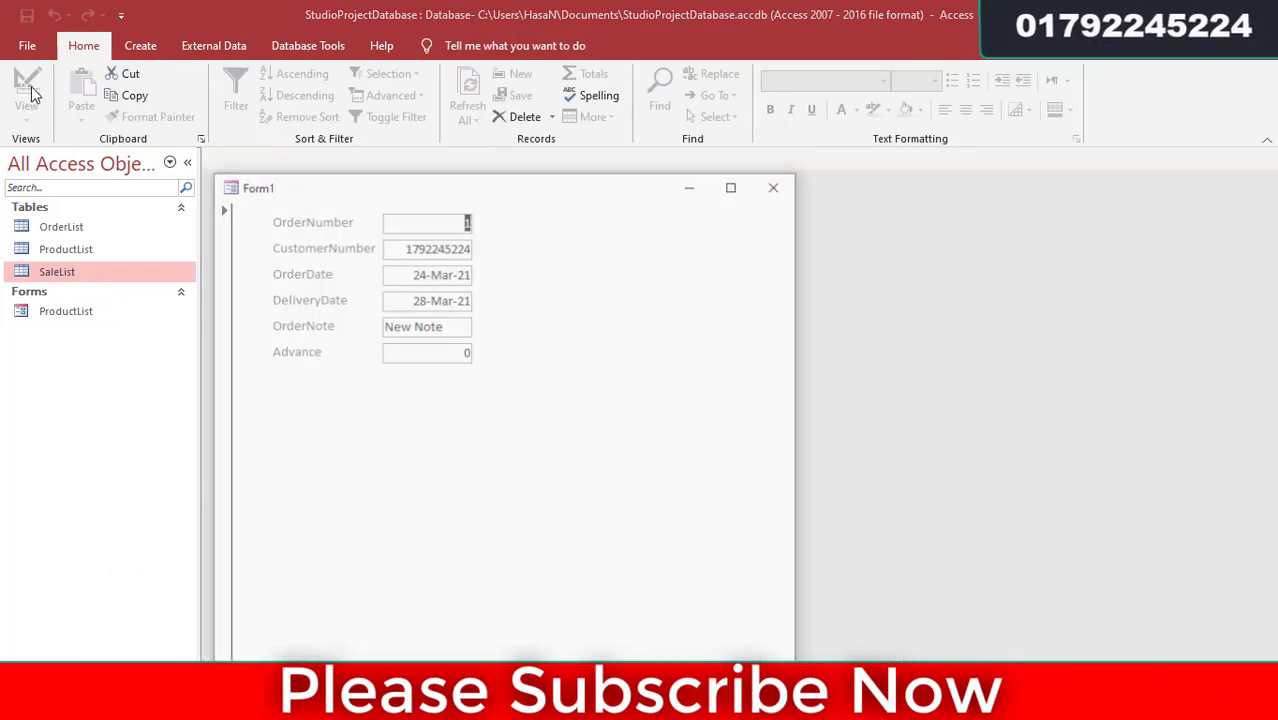
drag(645, 184, 742, 90)
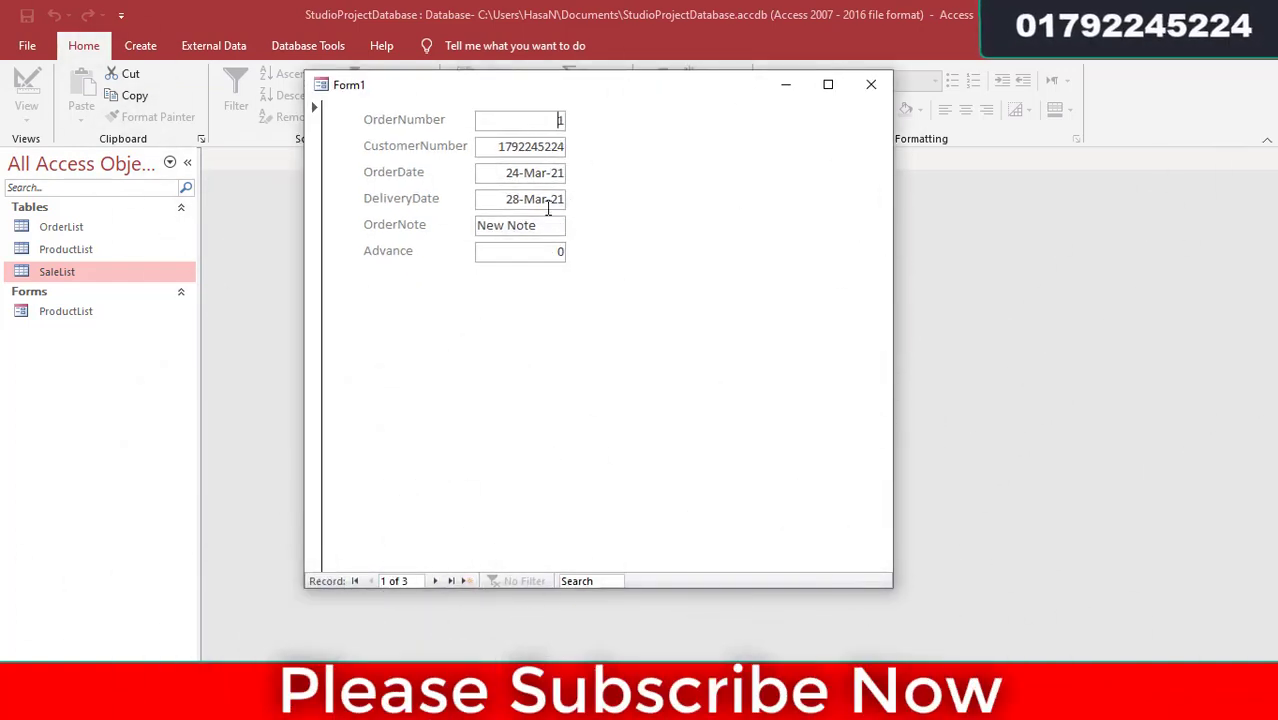
click(555, 251)
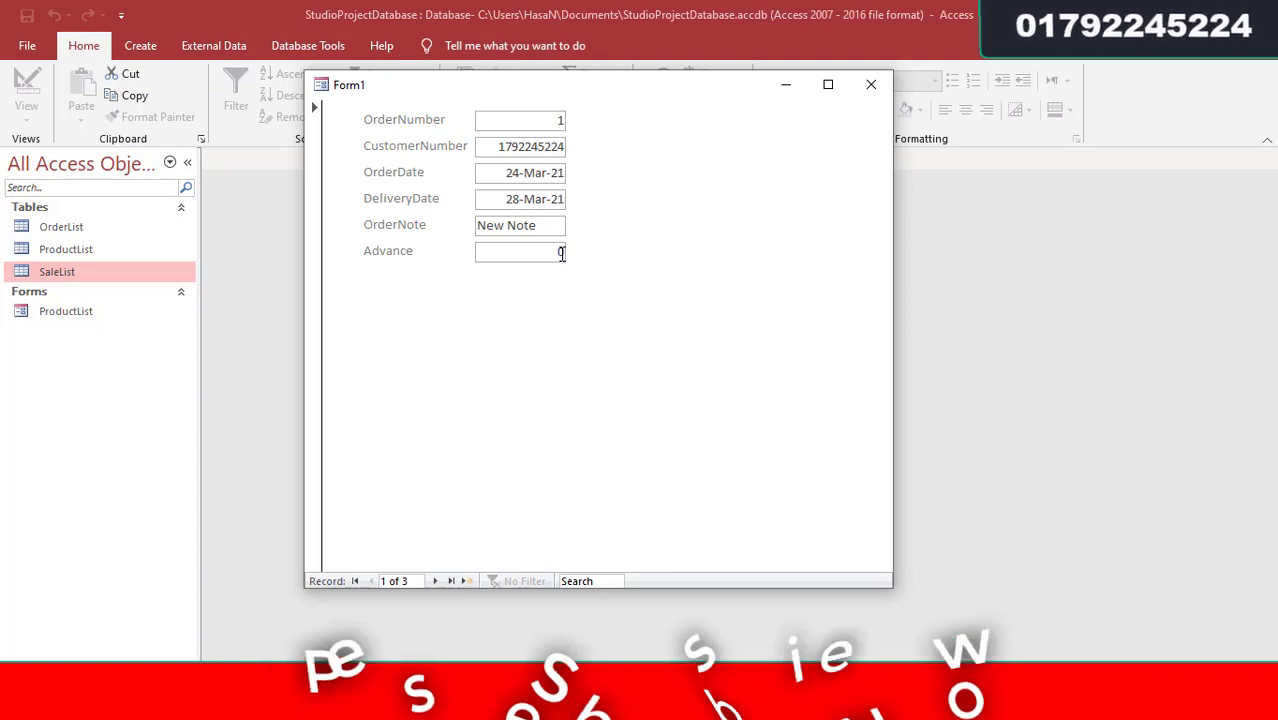
click(434, 581)
click(434, 581)
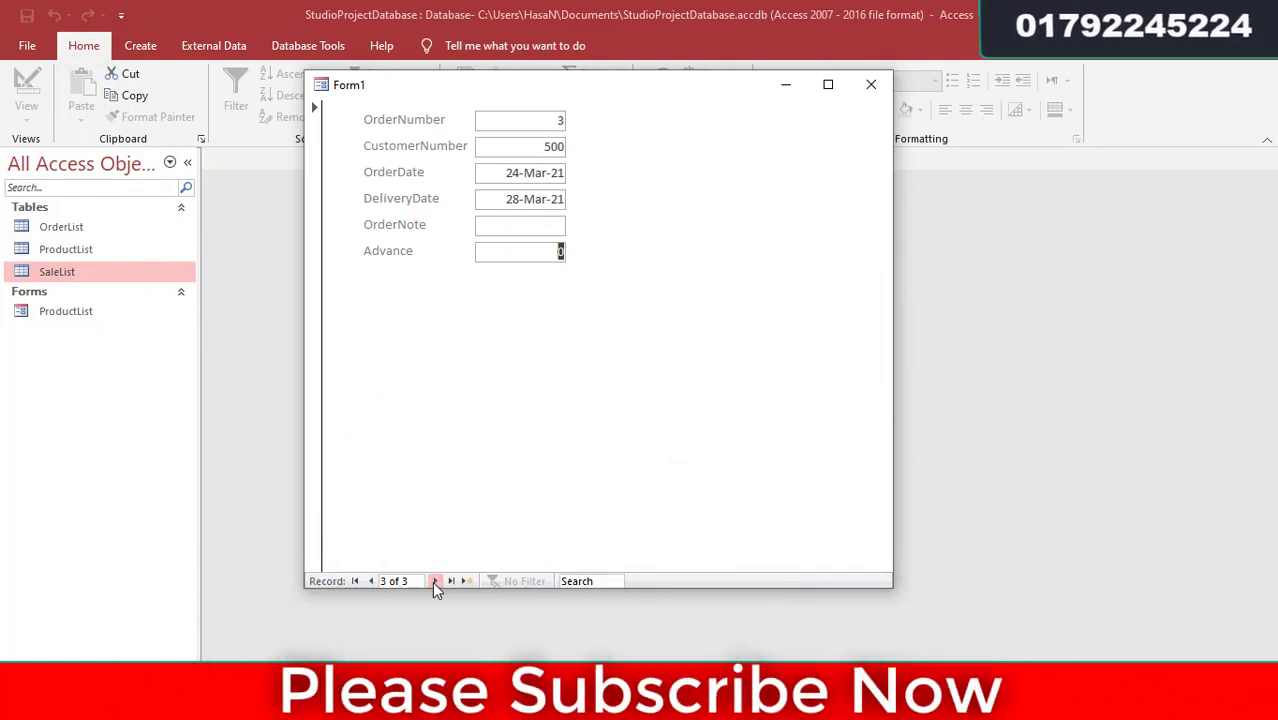
click(434, 581)
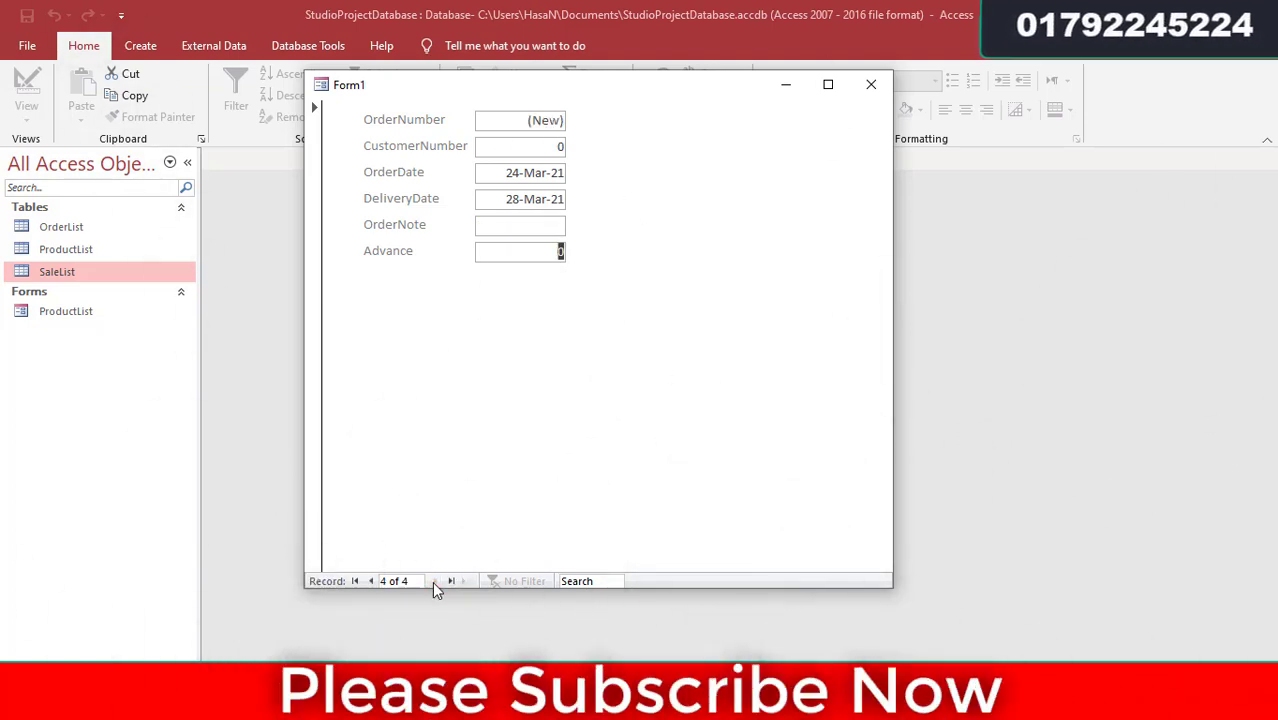
click(370, 581)
click(370, 581)
click(370, 581)
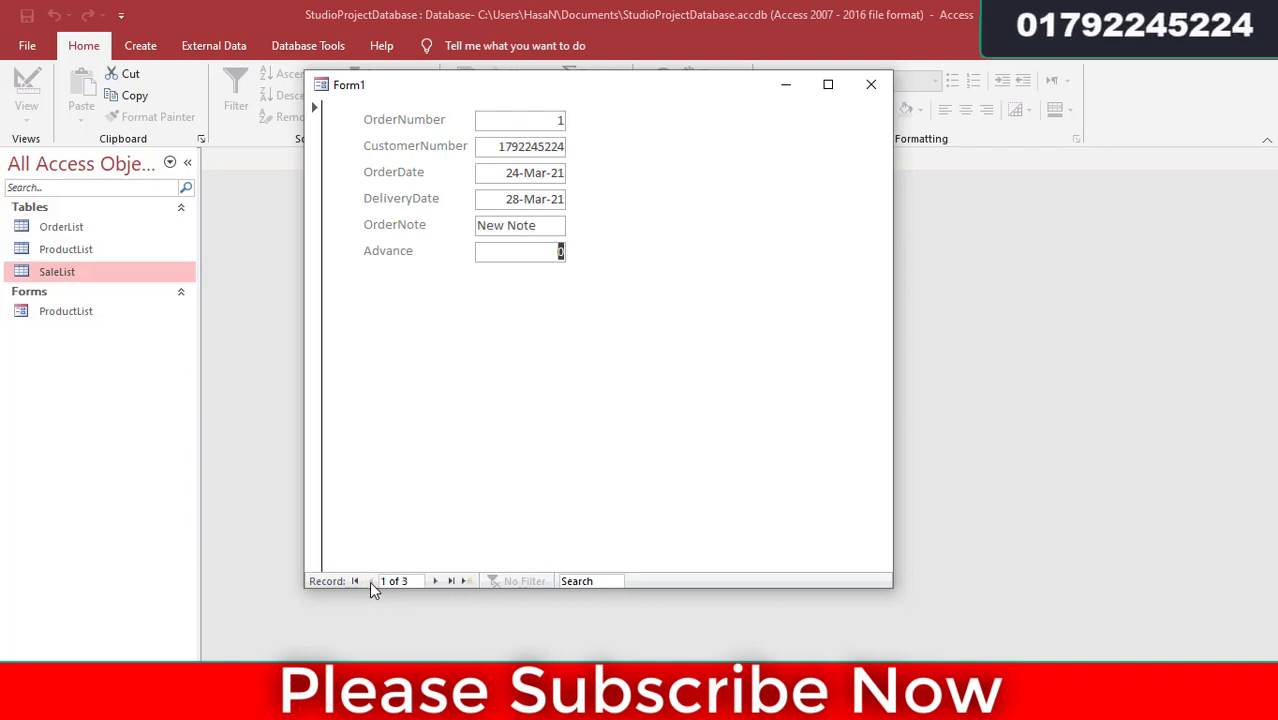
right_click(667, 285)
click(757, 334)
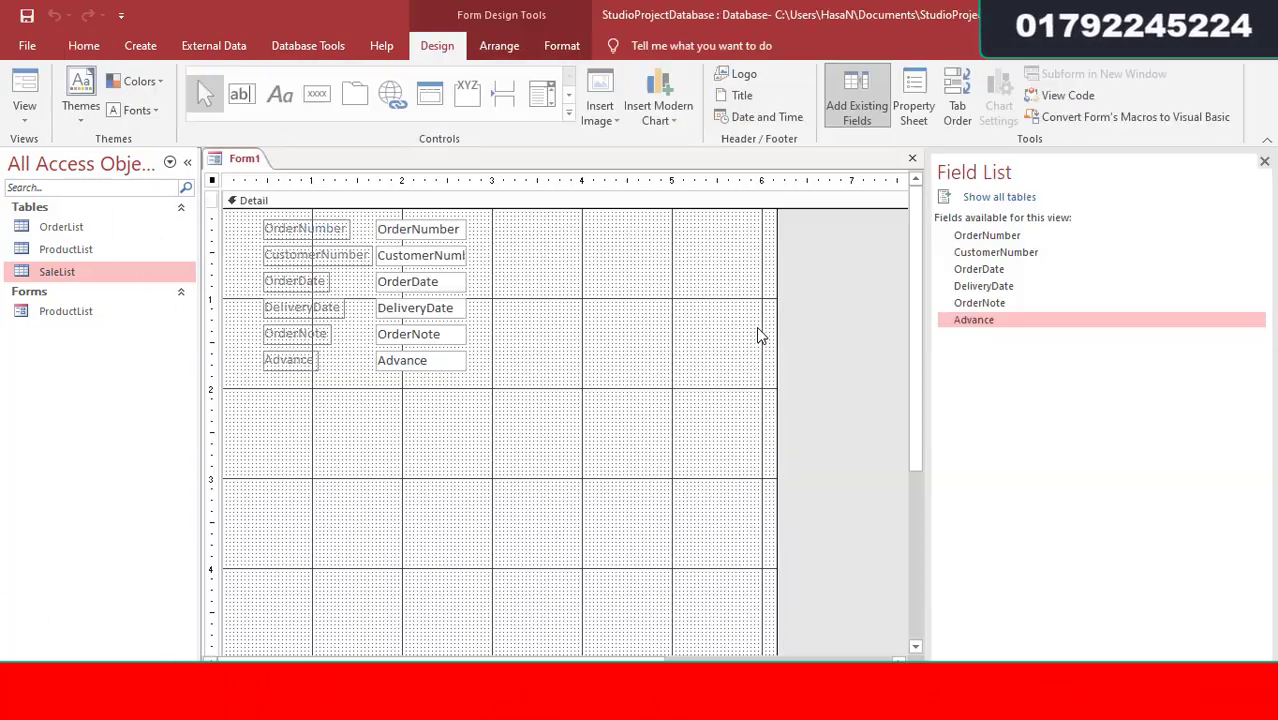
Save the order form under the name OrderFrom
drag(361, 249, 255, 221)
click(628, 408)
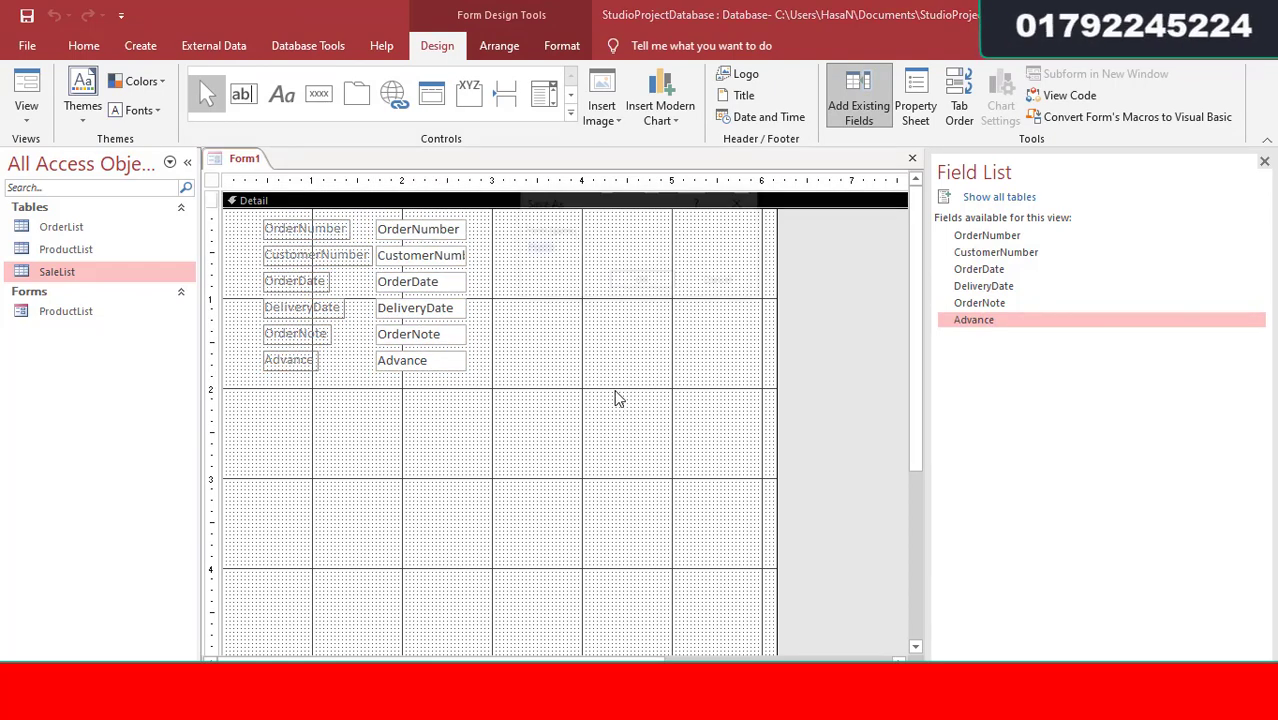
key(ctrl+s)
text(O)
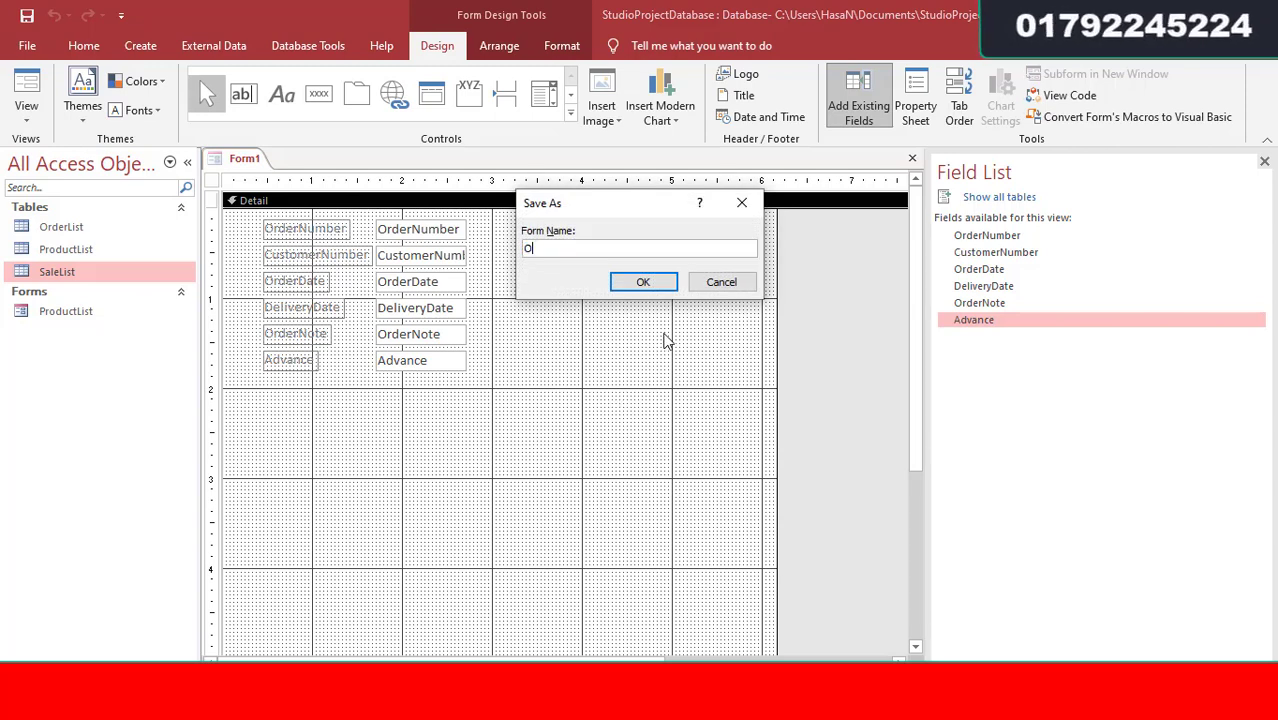
text(rderFrom)
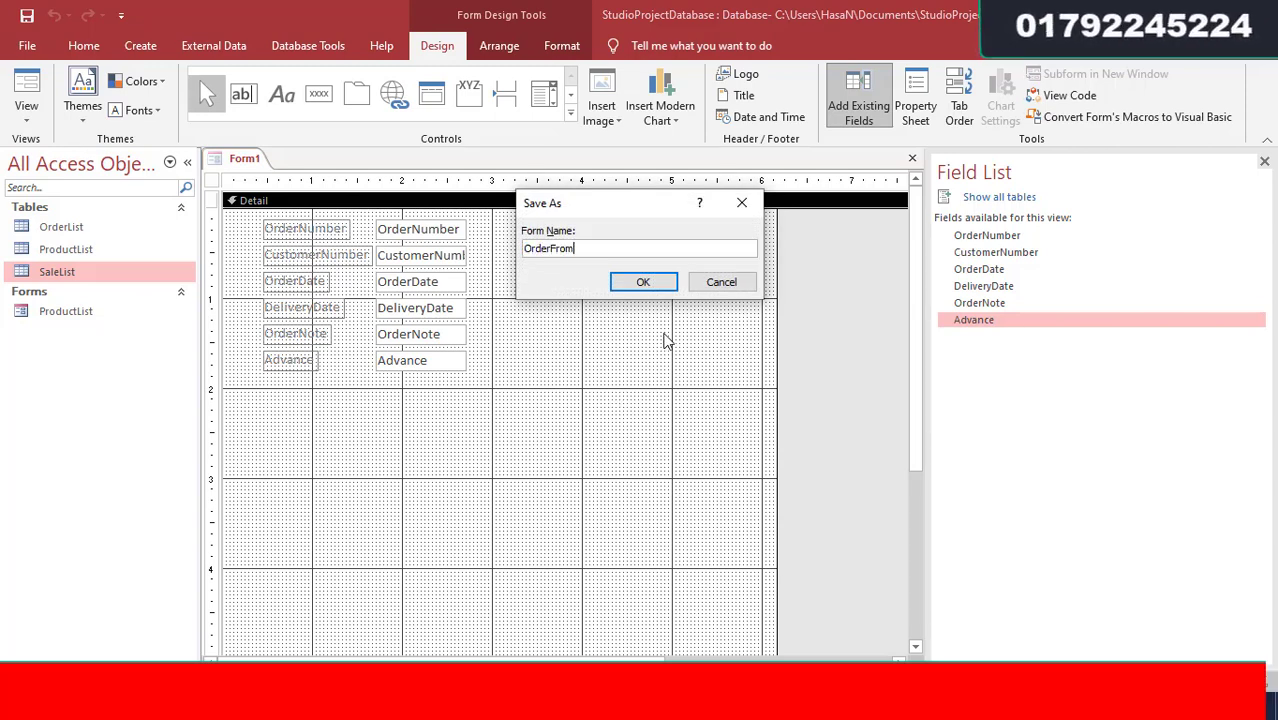
key(Return)
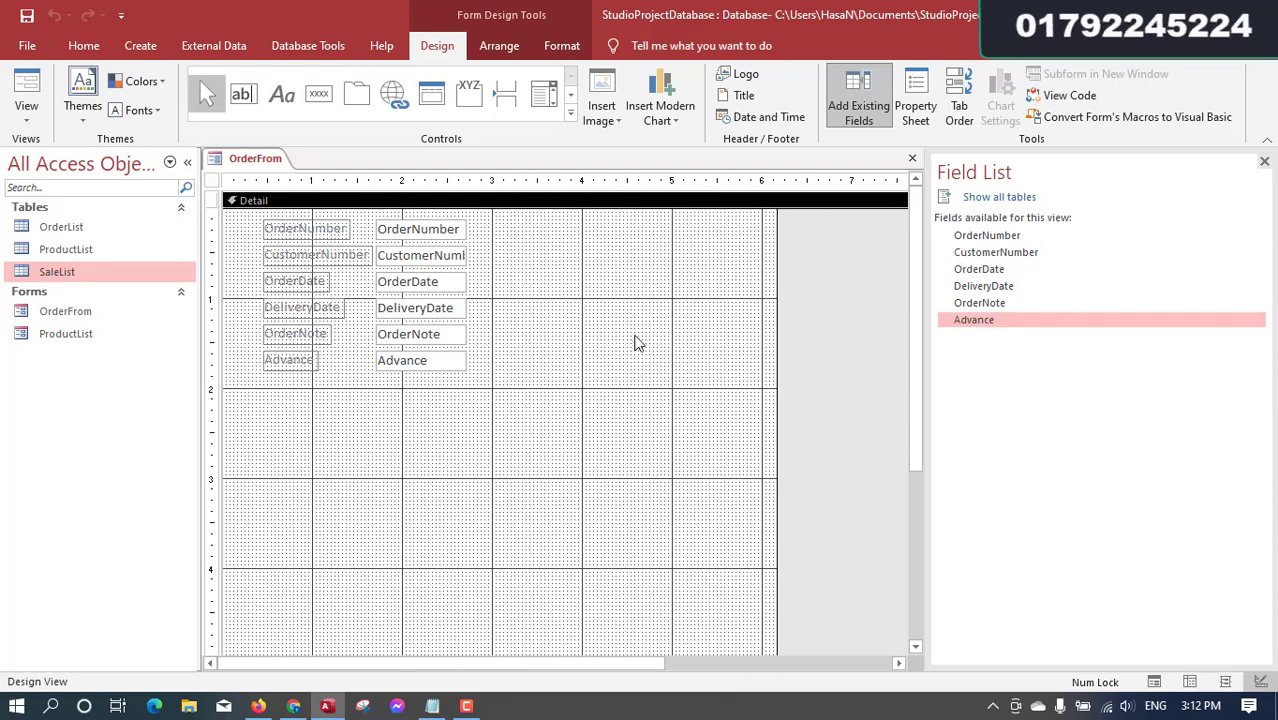
Close the OrderFrom form and create another blank form in Design view
double_click(79, 269)
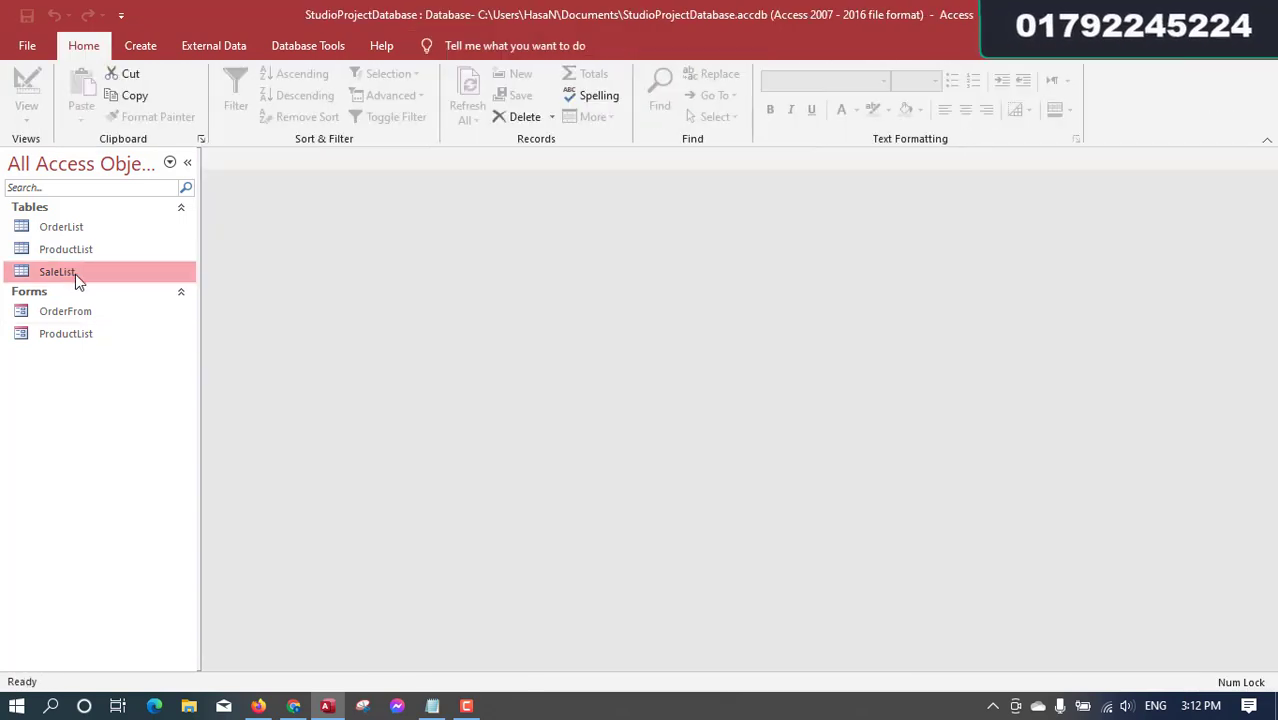
click(136, 45)
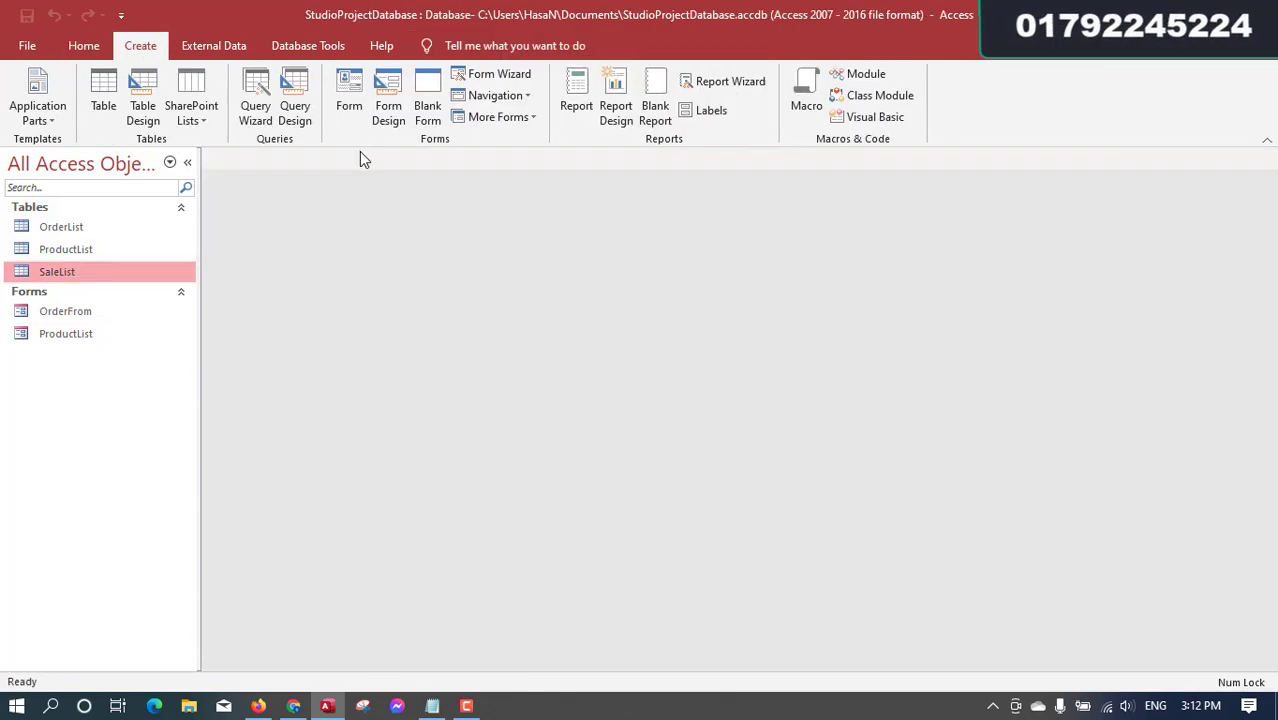
click(386, 110)
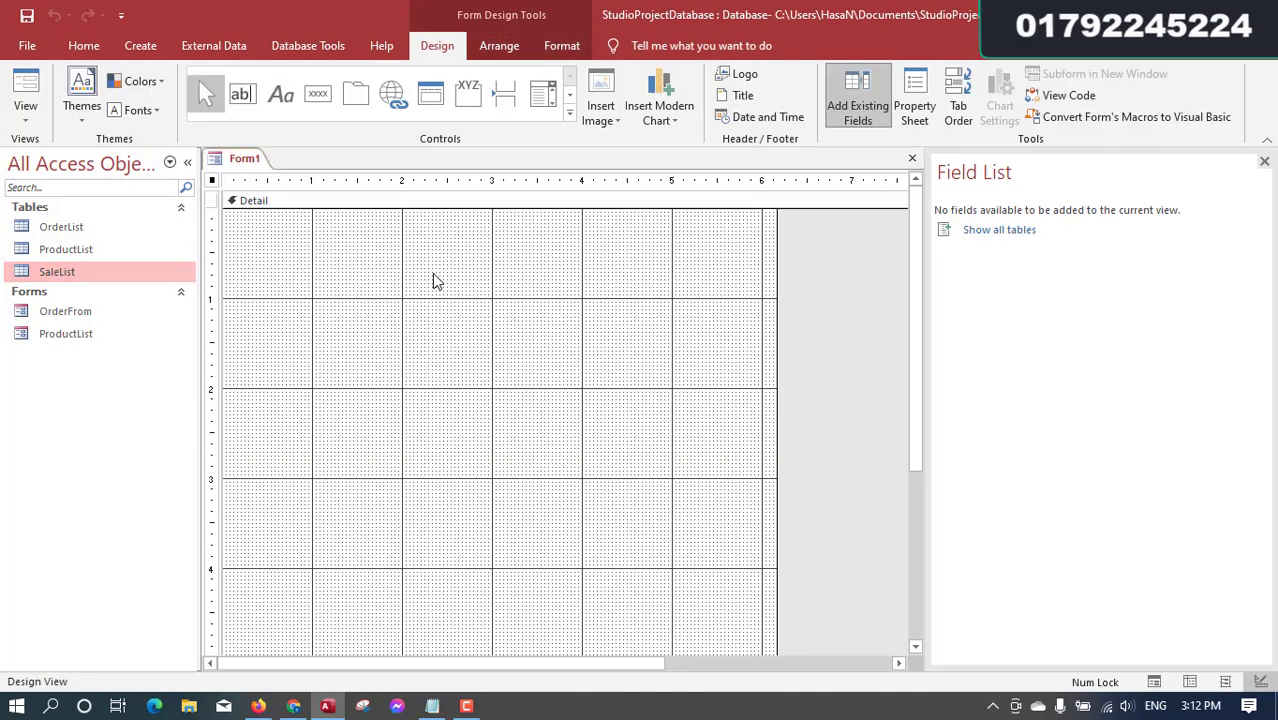
Set Pop Up and Auto Center to Yes in the second form's properties
double_click(212, 182)
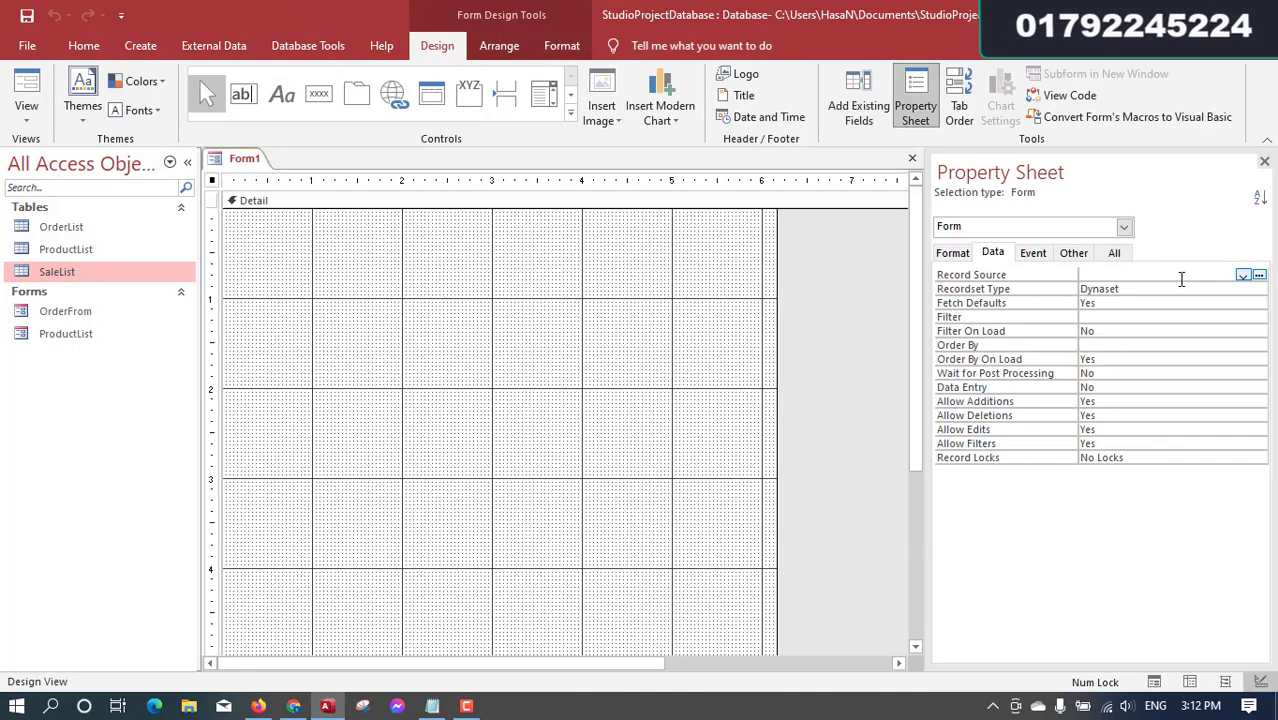
click(1114, 253)
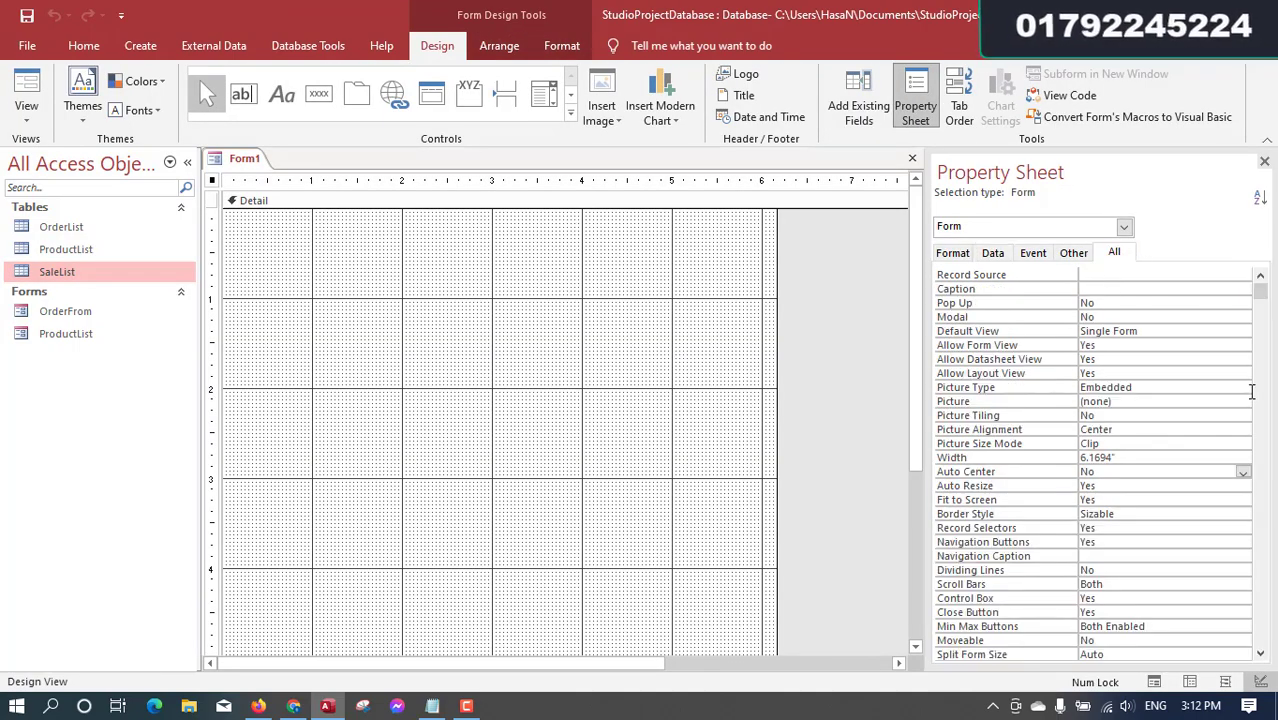
double_click(1138, 303)
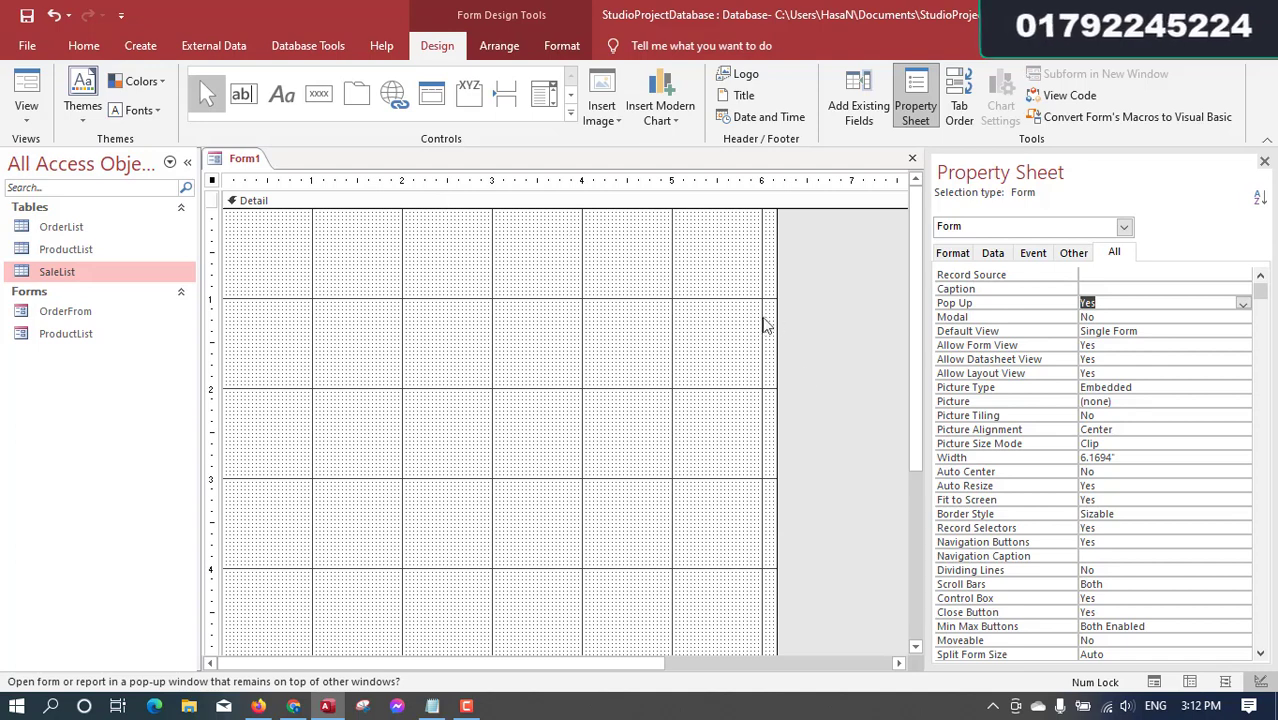
double_click(1131, 474)
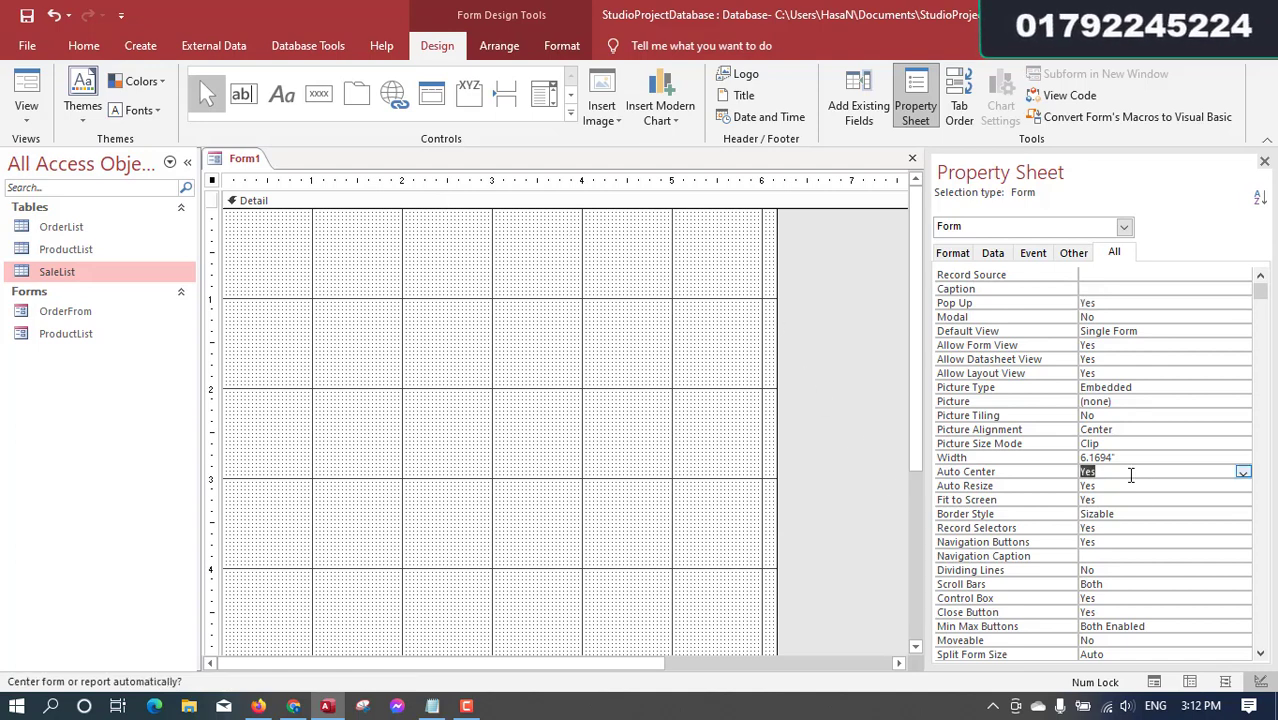
Set the second form's Record Source to the SaleList table
click(993, 253)
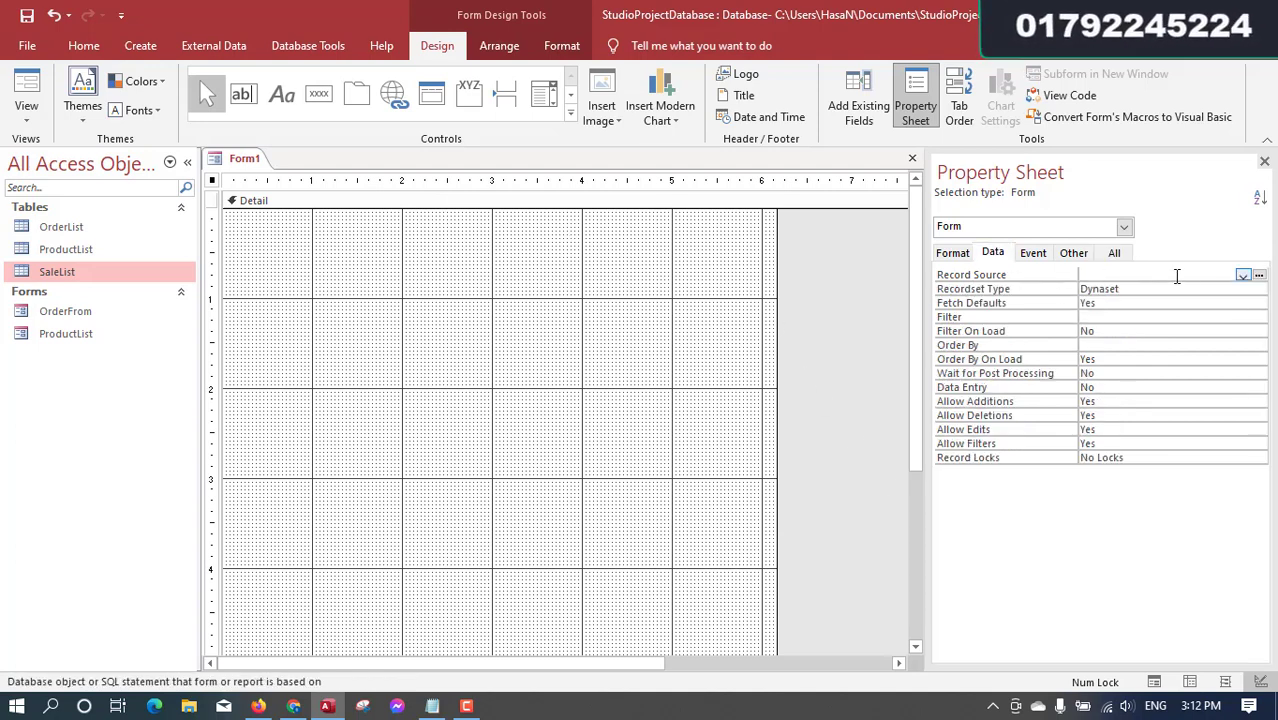
click(1243, 276)
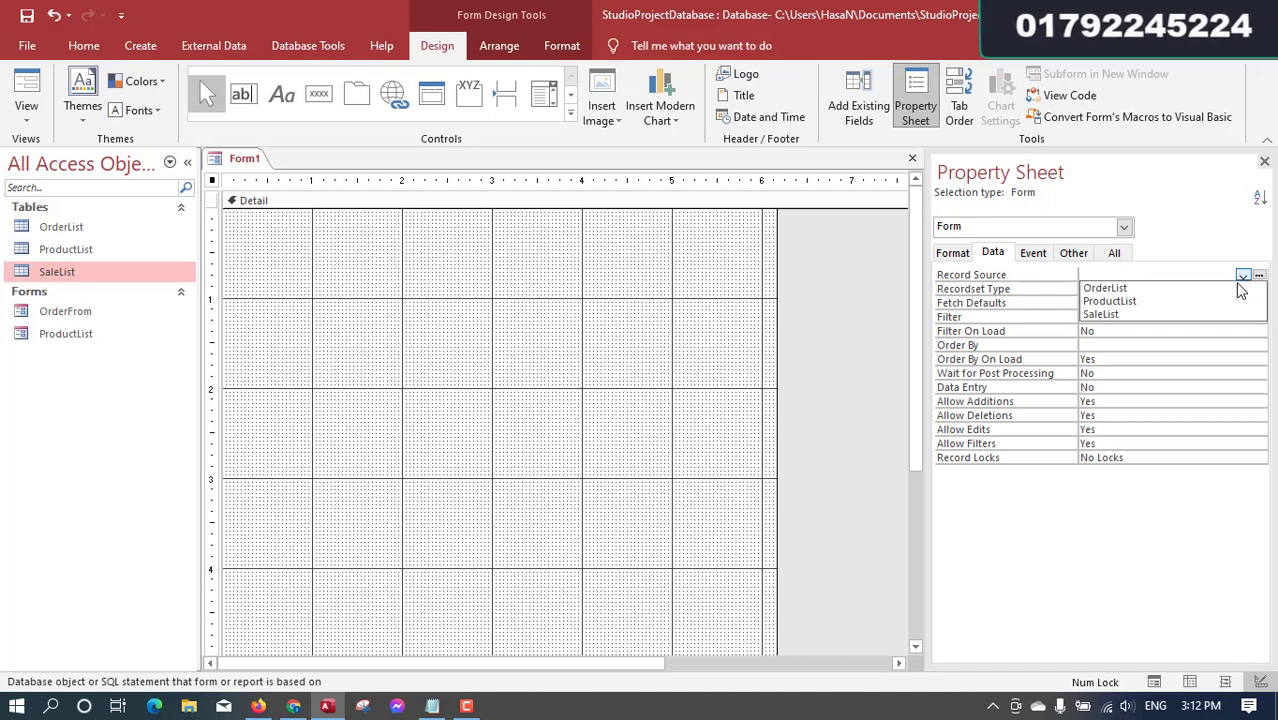
click(1185, 314)
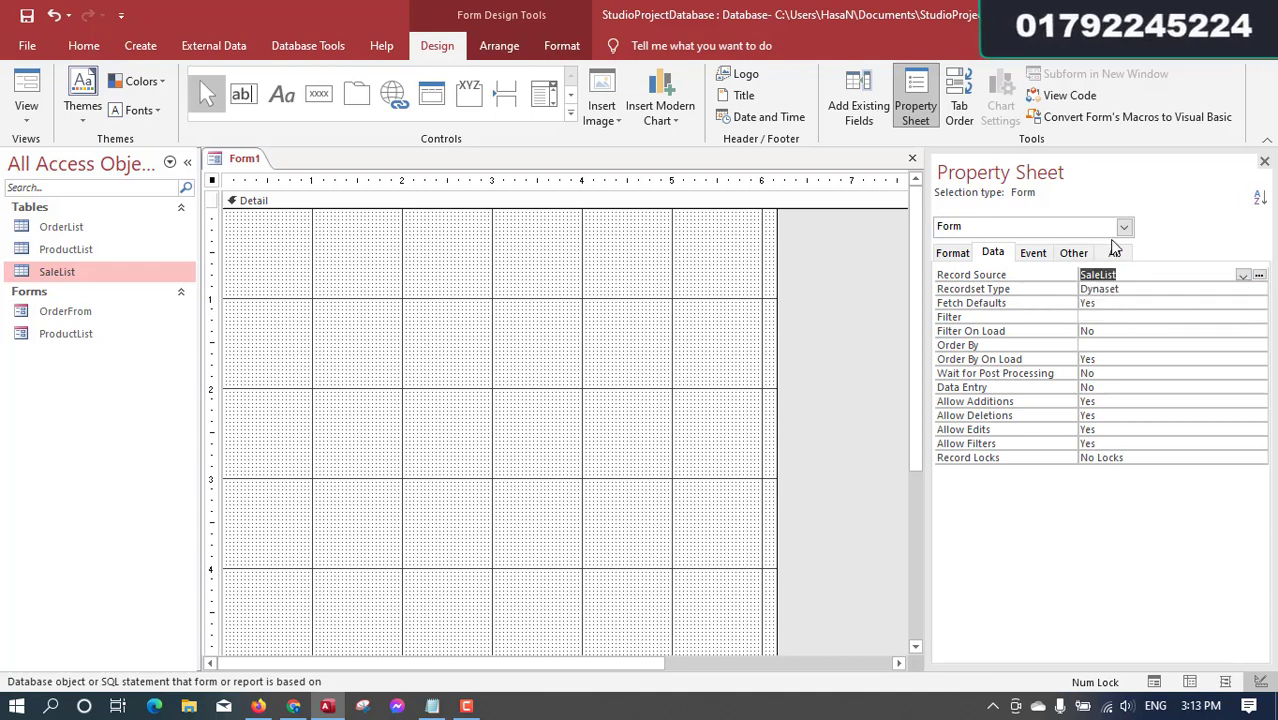
Add all SaleList fields, from OrderNumber through ProductNote, to the form's Detail section
click(858, 108)
click(1003, 240)
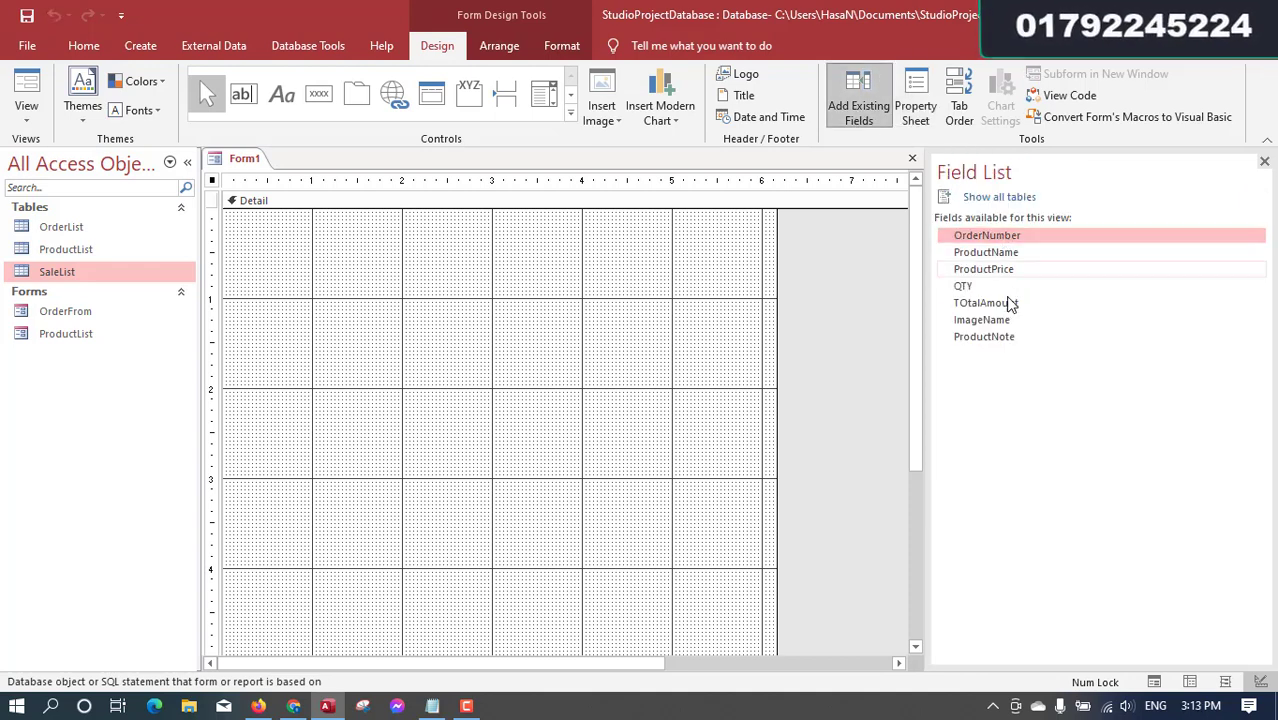
shift+click(1002, 338)
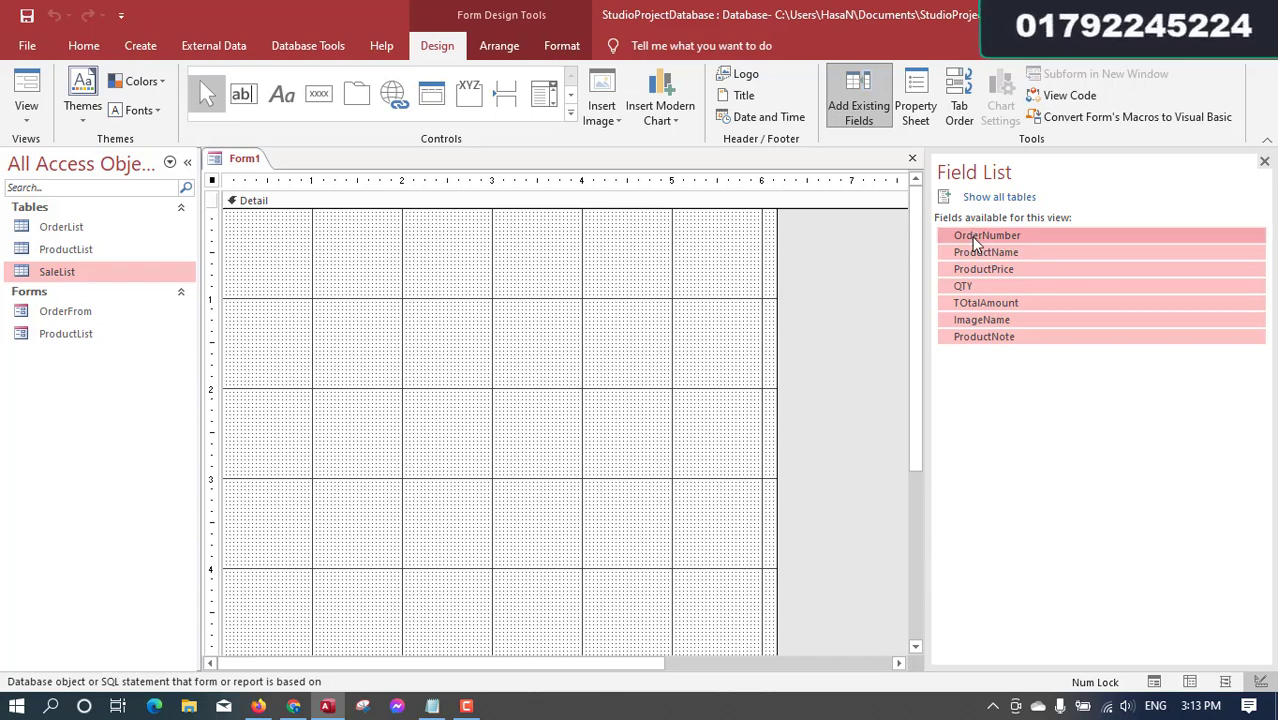
drag(967, 240, 394, 237)
click(565, 302)
Shrink the form's Detail section to about 2.2 inches high and 3.3 inches wide around the fields
scroll(575, 400, down, 3)
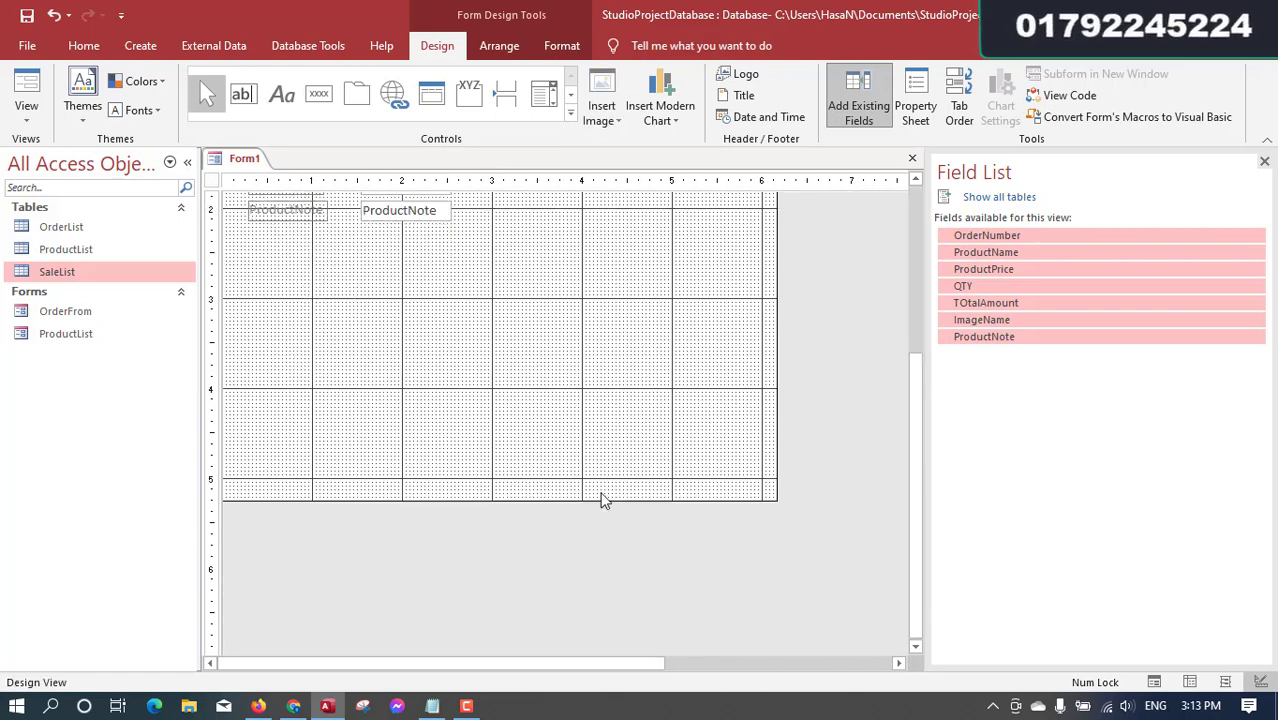
drag(603, 500, 630, 283)
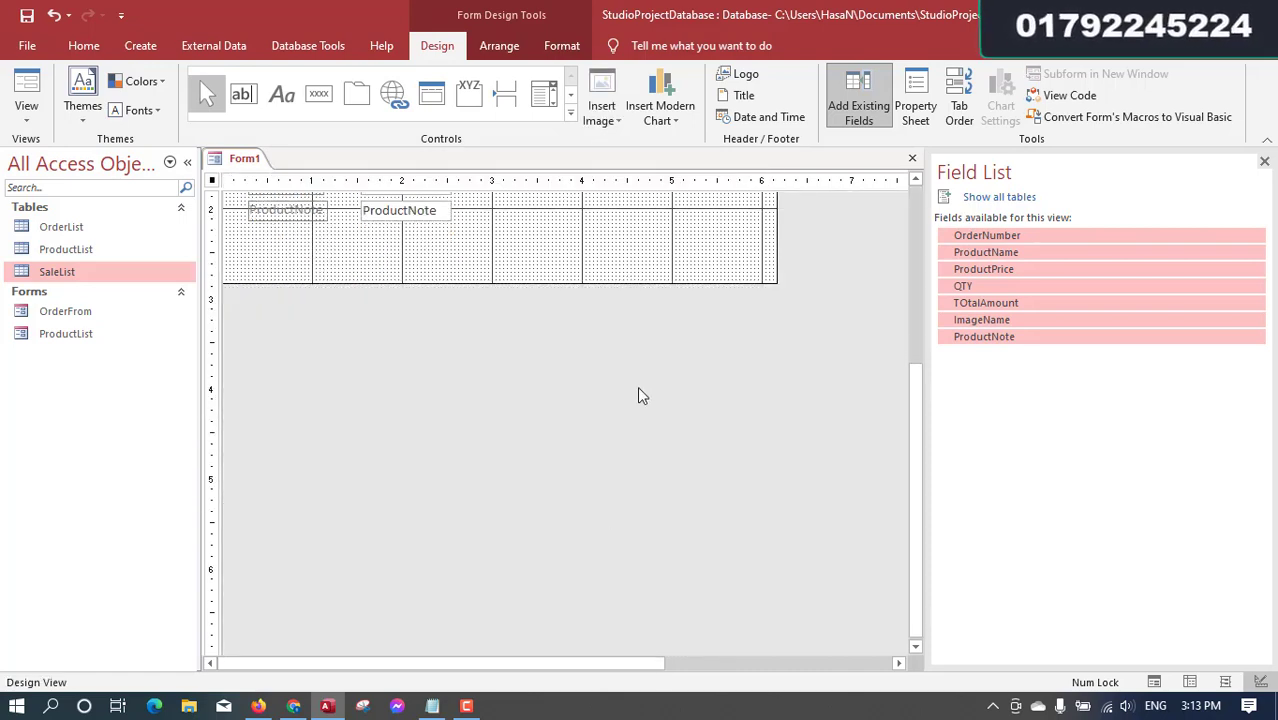
drag(620, 461, 622, 407)
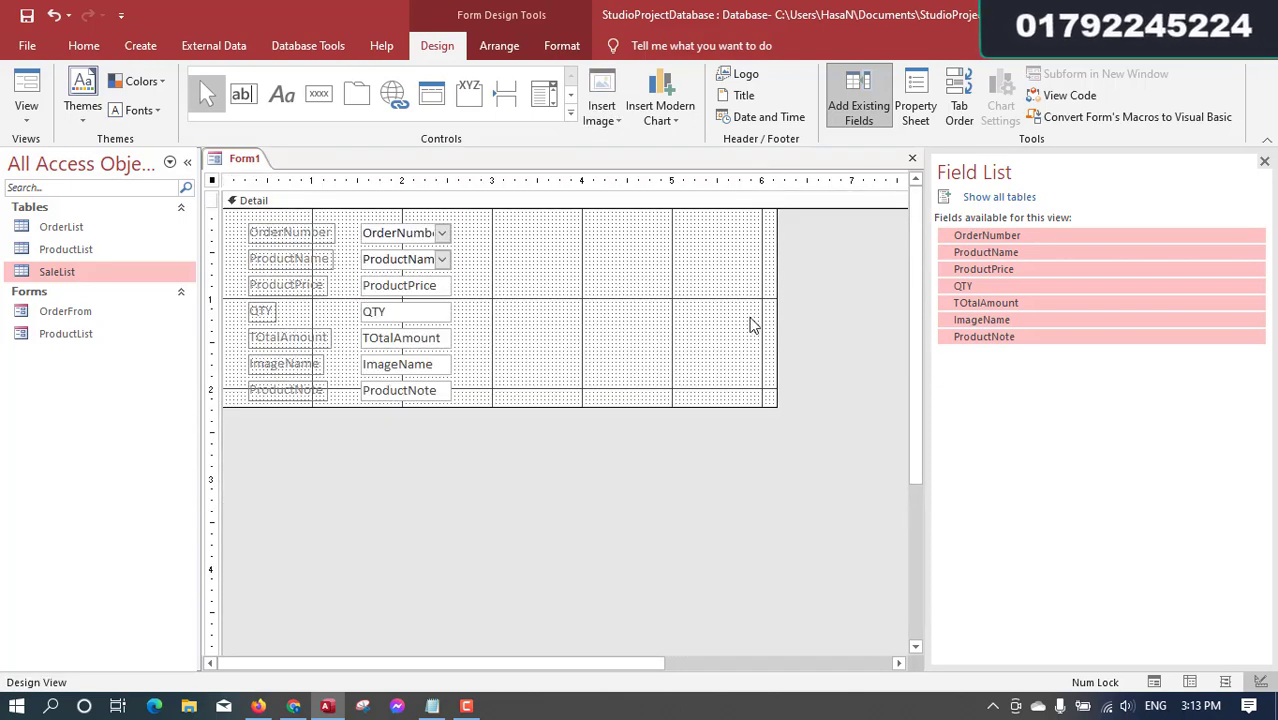
drag(776, 305, 518, 312)
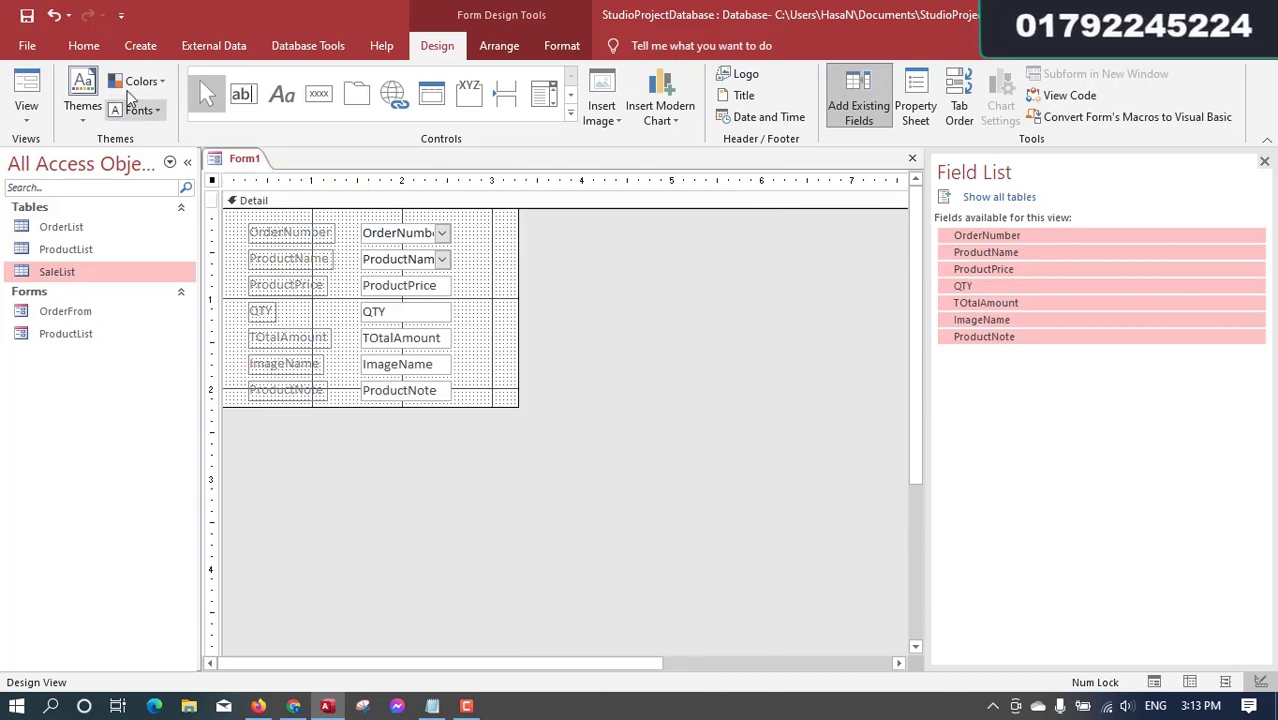
Test the form in Form view by choosing the first 3R Photo product, discard the entry and return to Design view
click(22, 88)
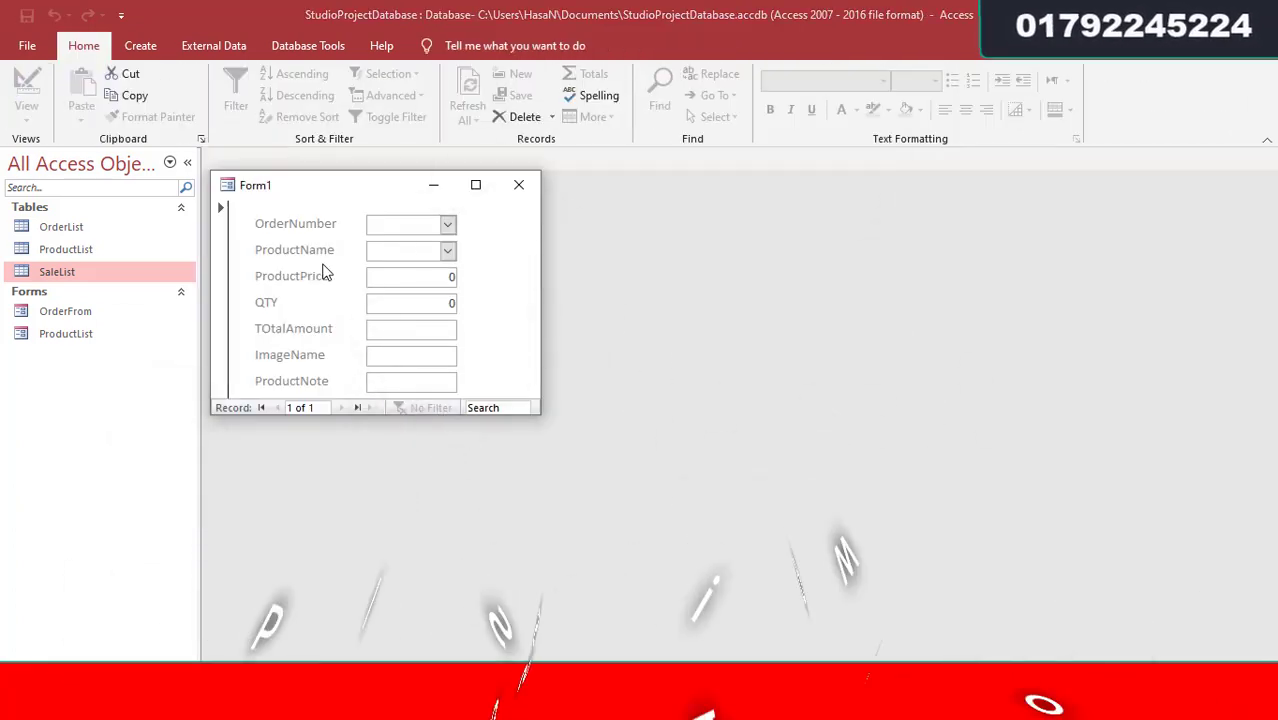
click(447, 252)
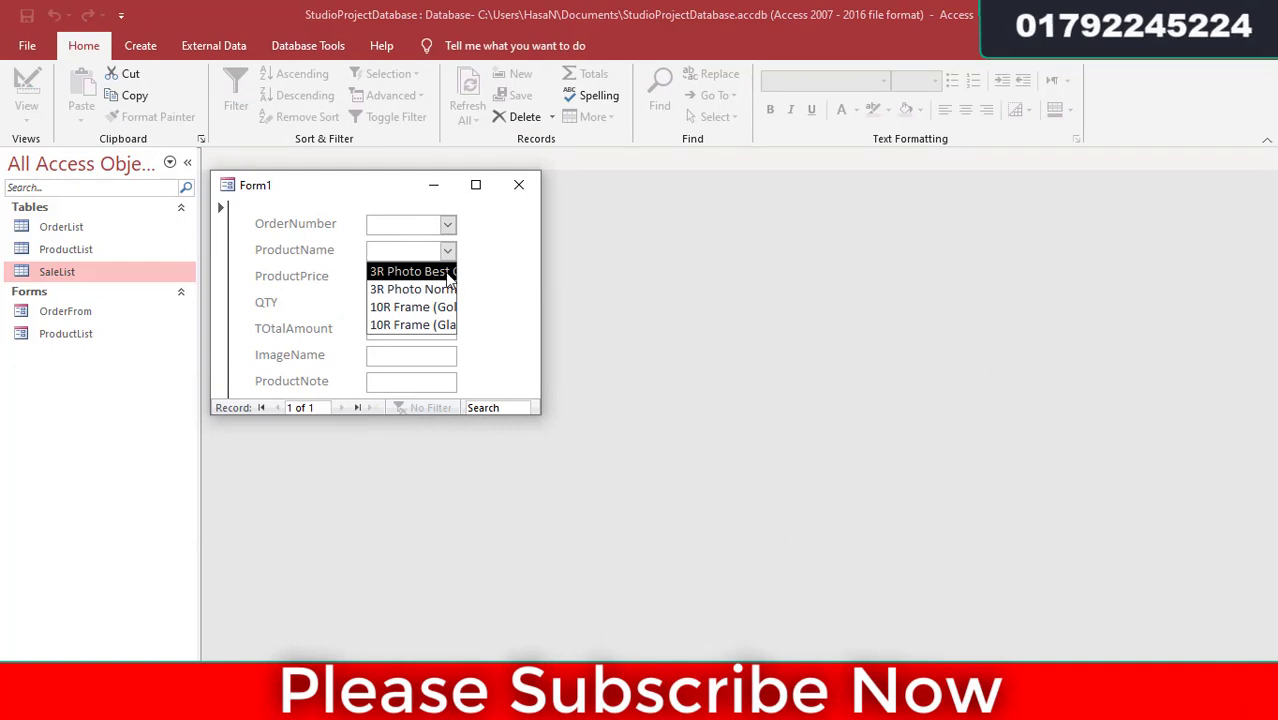
click(449, 279)
click(432, 278)
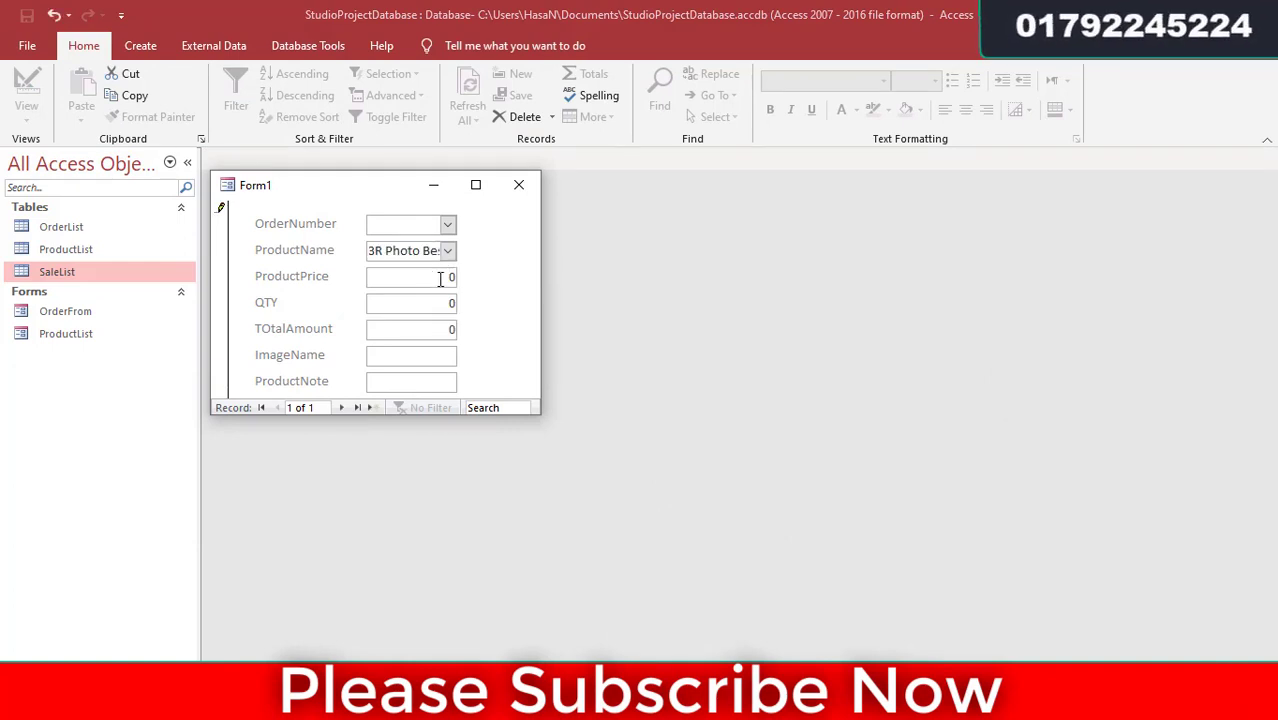
key(Escape)
right_click(515, 235)
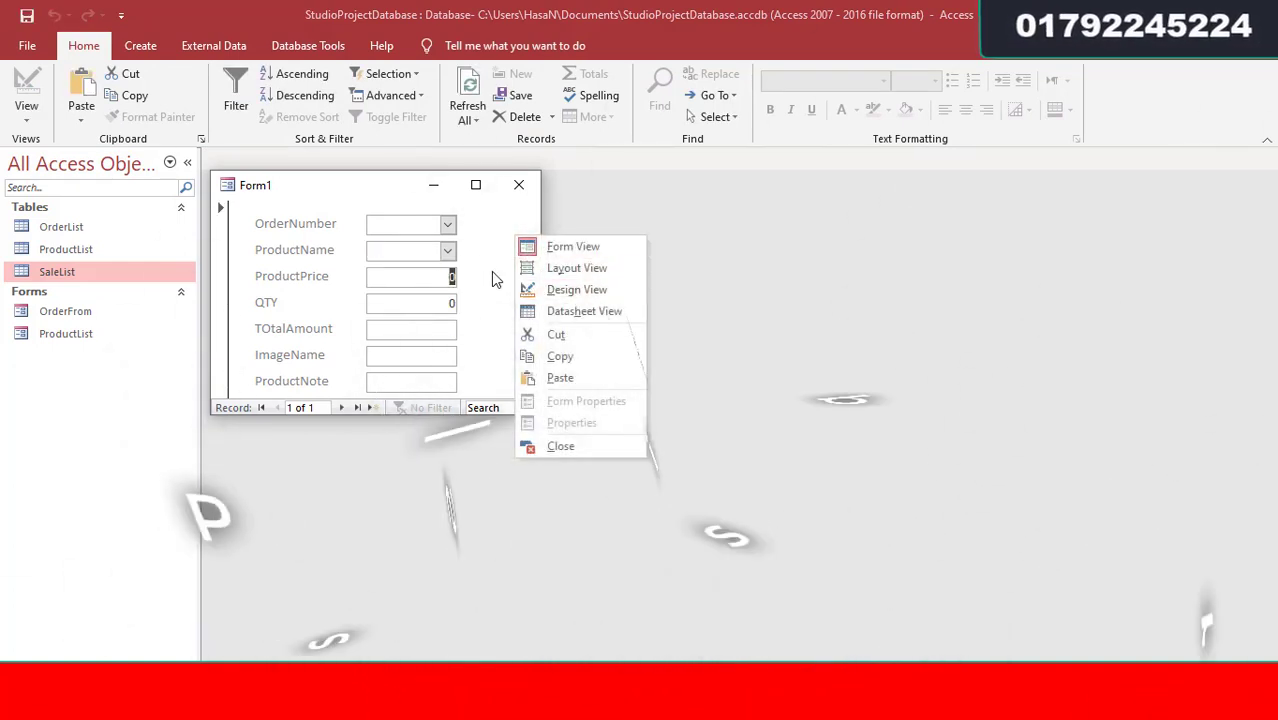
click(420, 280)
click(461, 284)
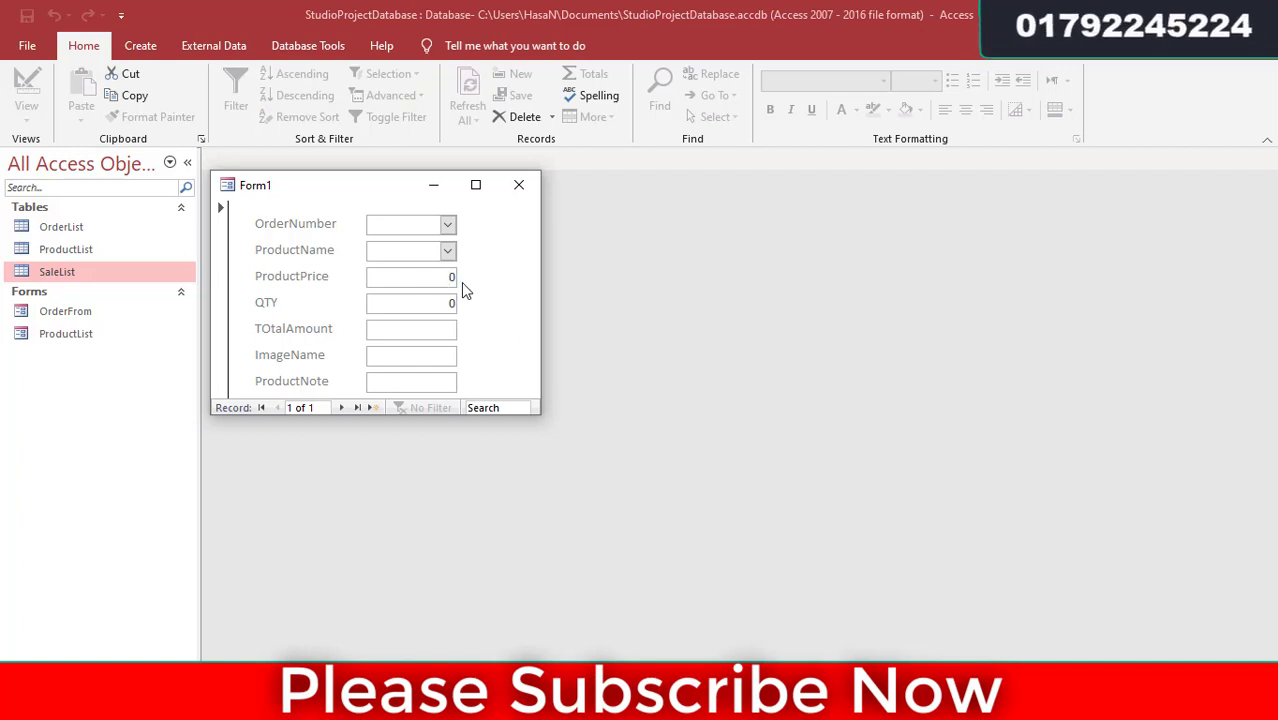
right_click(504, 252)
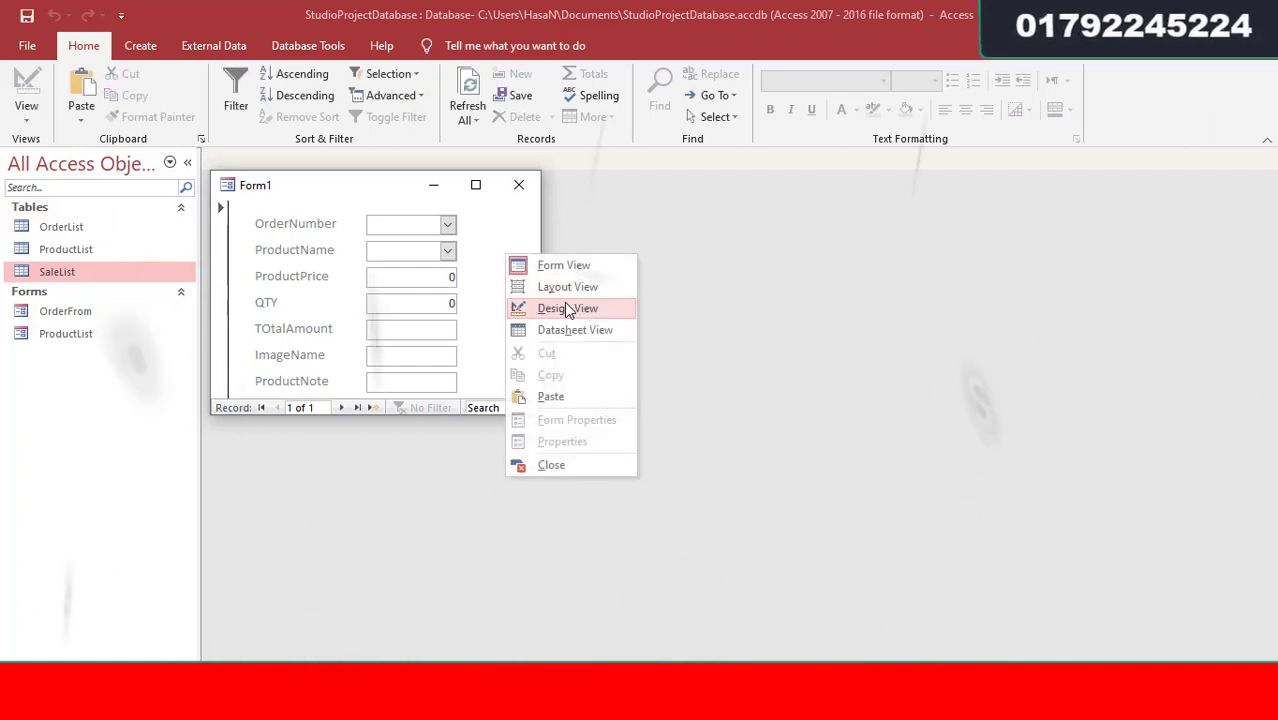
click(550, 307)
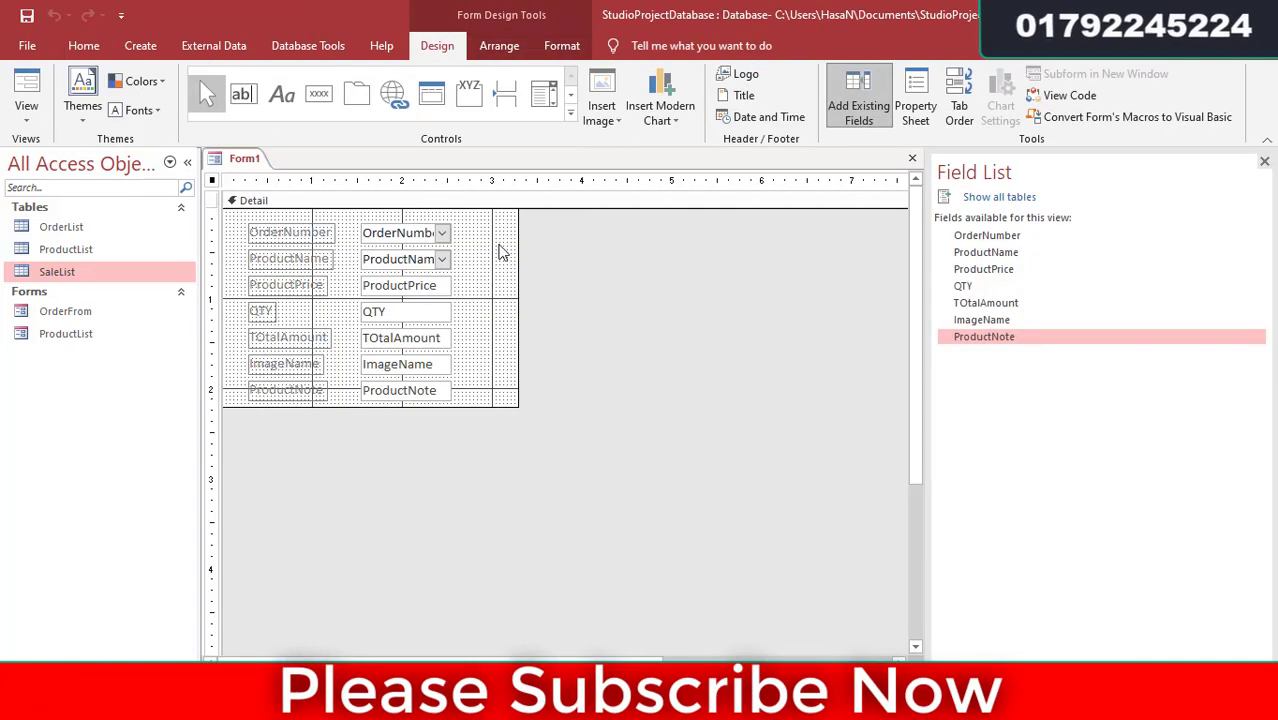
Widen all seven field boxes to about 2.1 inches and extend the form's width to about 4.1 inches
drag(490, 218, 461, 440)
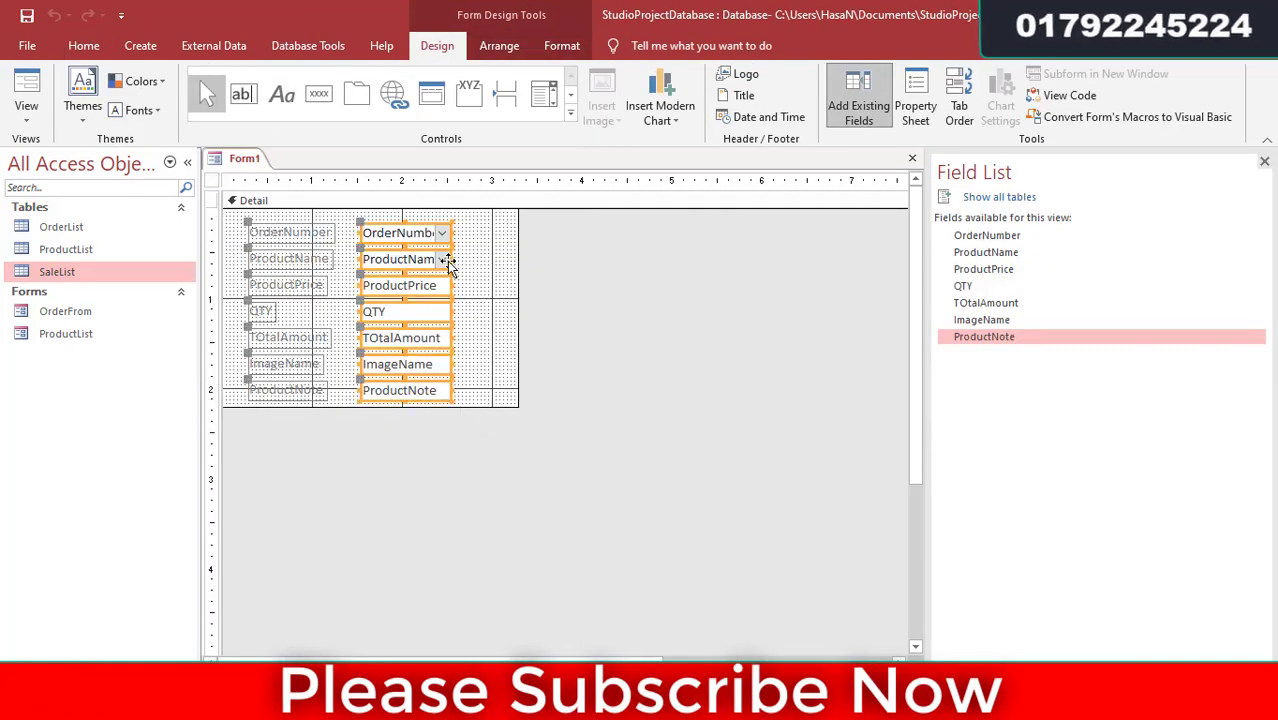
drag(447, 259, 588, 268)
drag(541, 230, 497, 397)
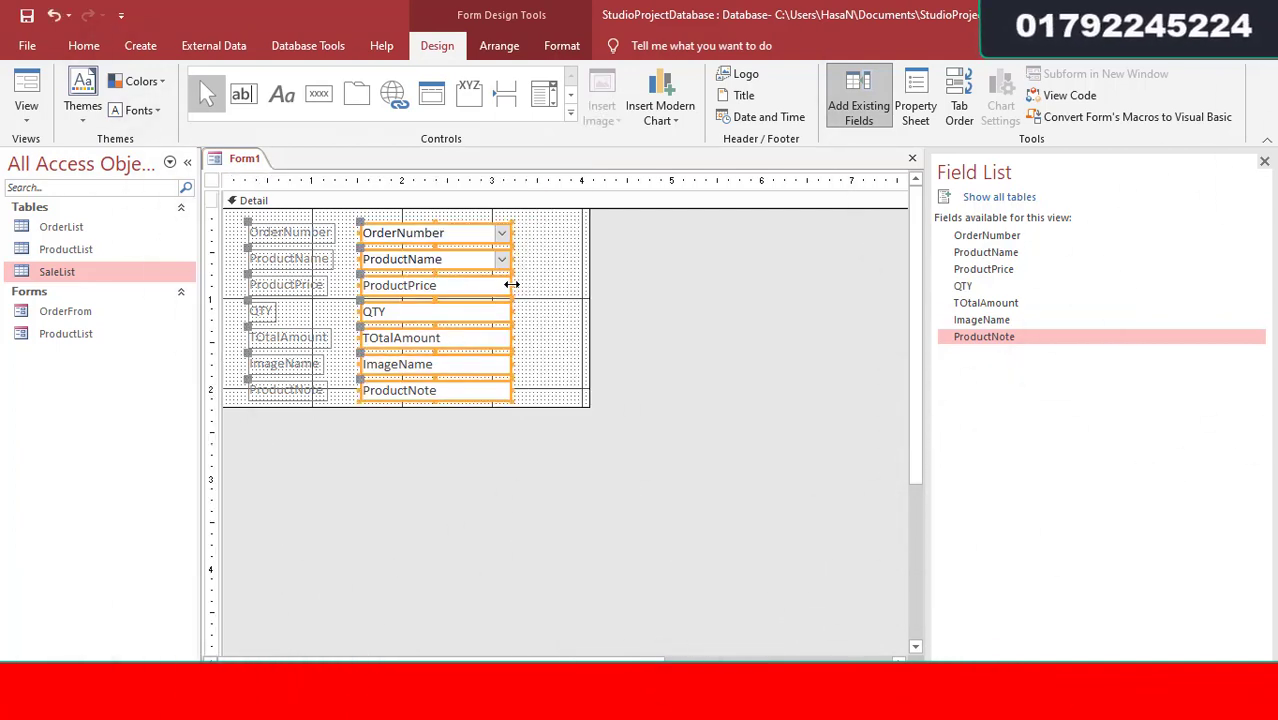
drag(511, 285, 552, 285)
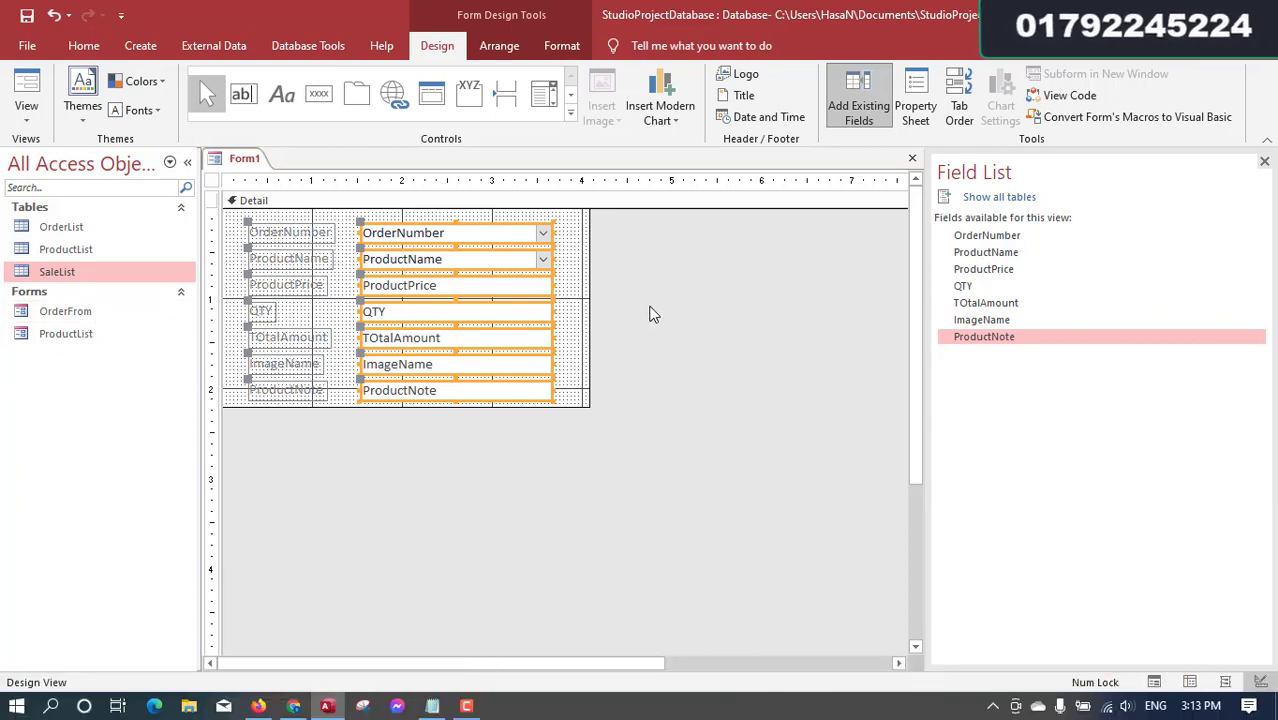
click(596, 398)
Save the form under the name OrderIem
key(ctrl+s)
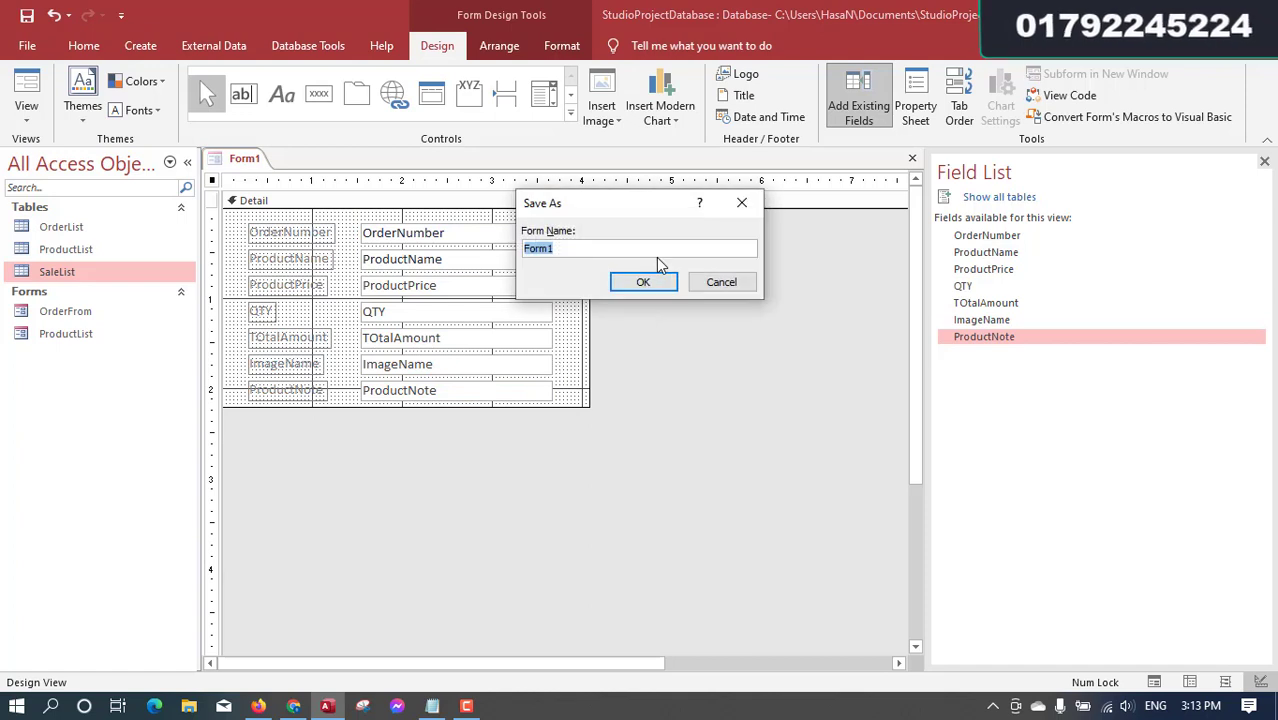
text(OrderITe)
key(BackSpace)
key(BackSpace)
text(em)
key(Return)
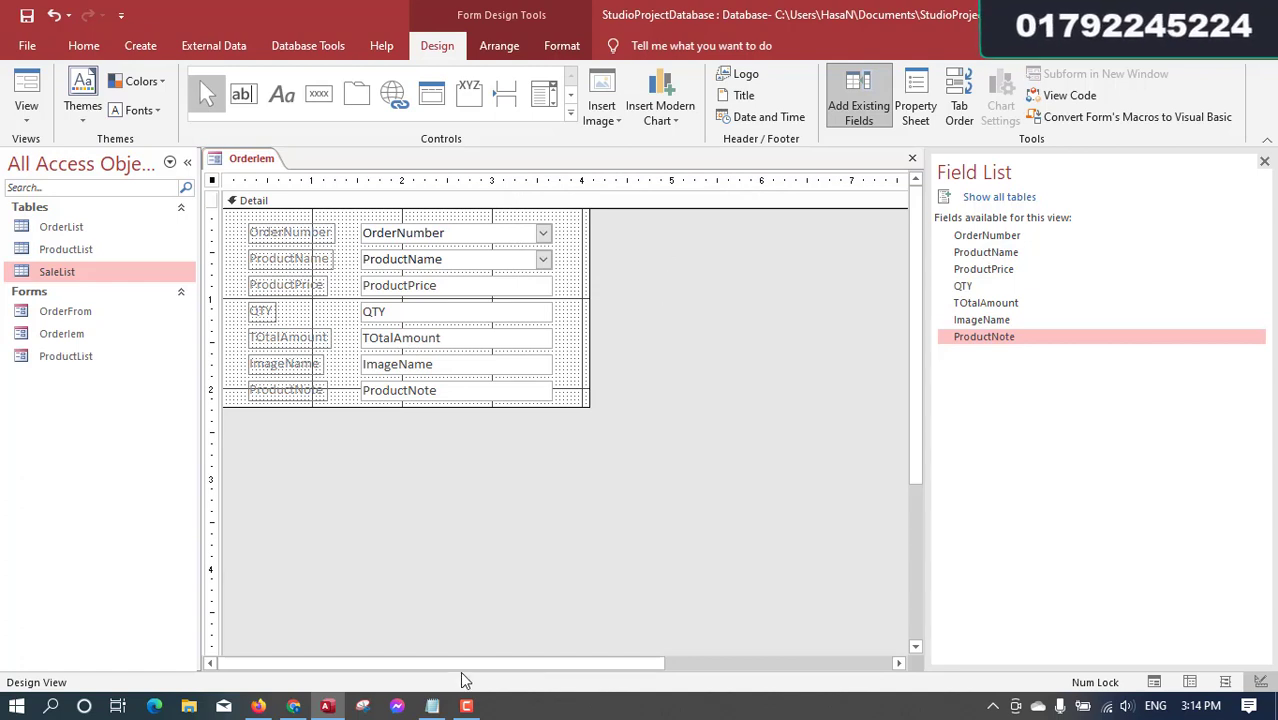
Assign an Event Procedure to the ProductName combo box's After Update event and open its VBA code
click(455, 289)
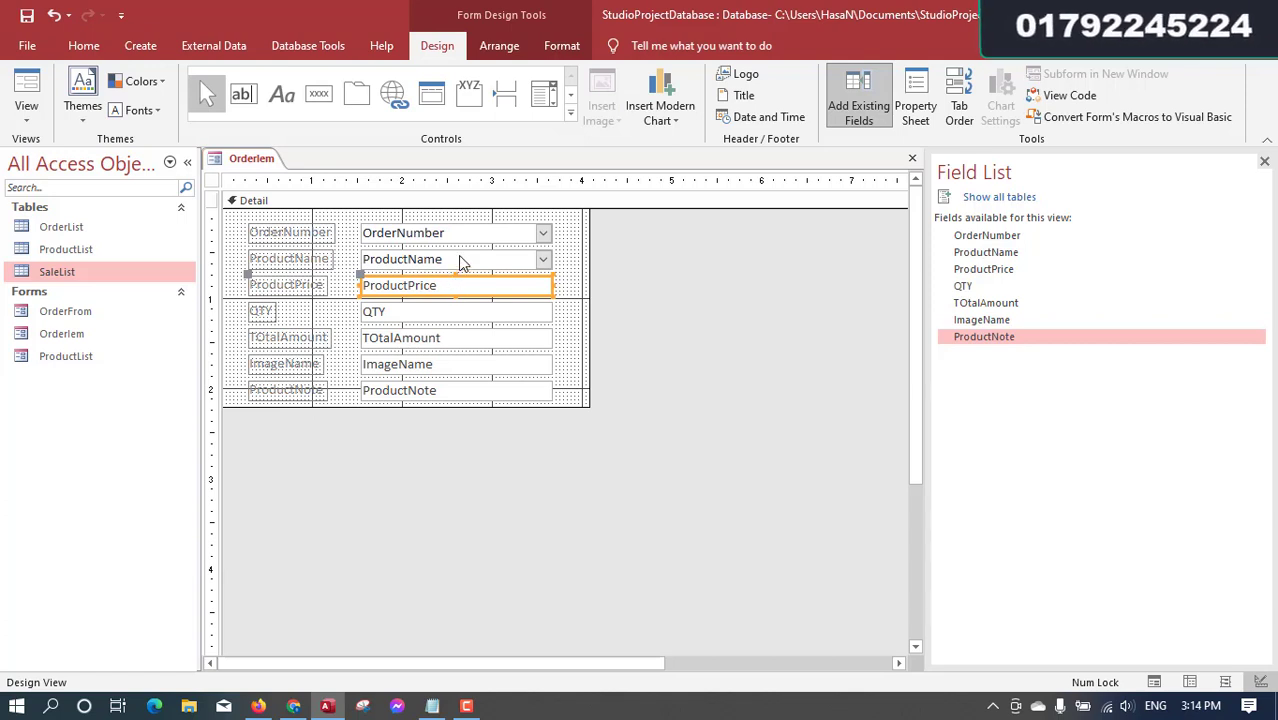
click(459, 259)
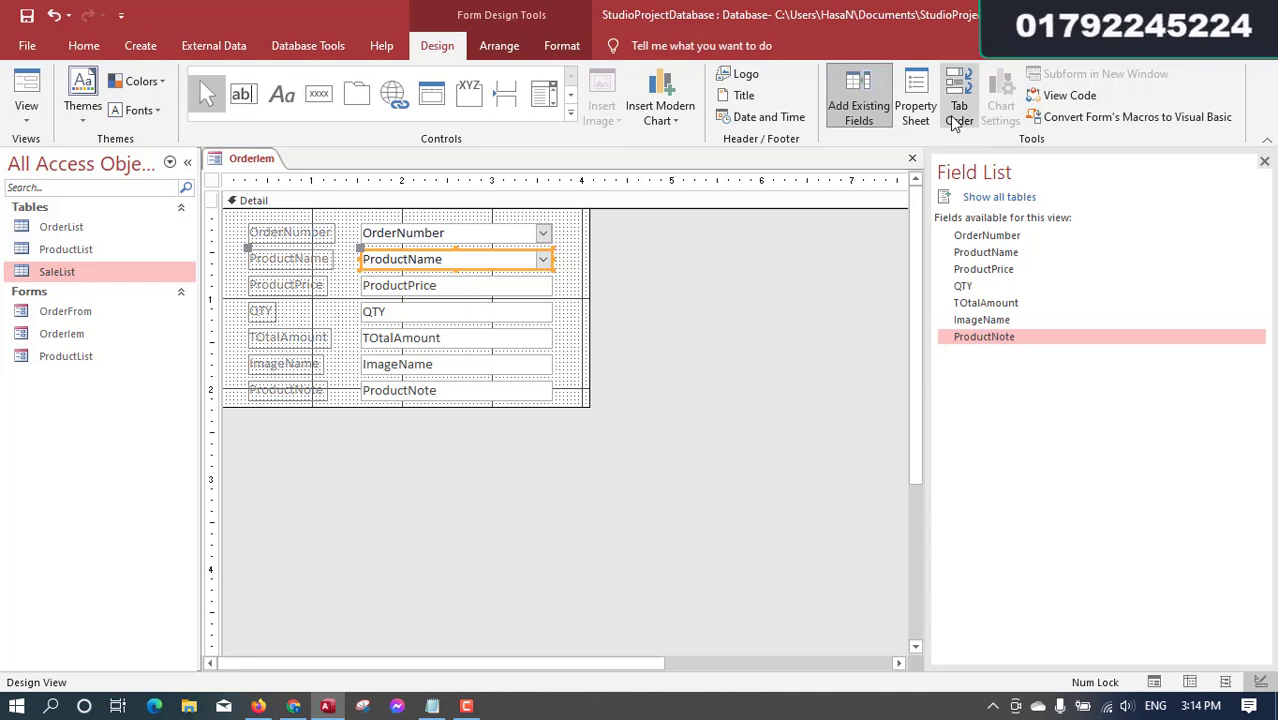
click(915, 108)
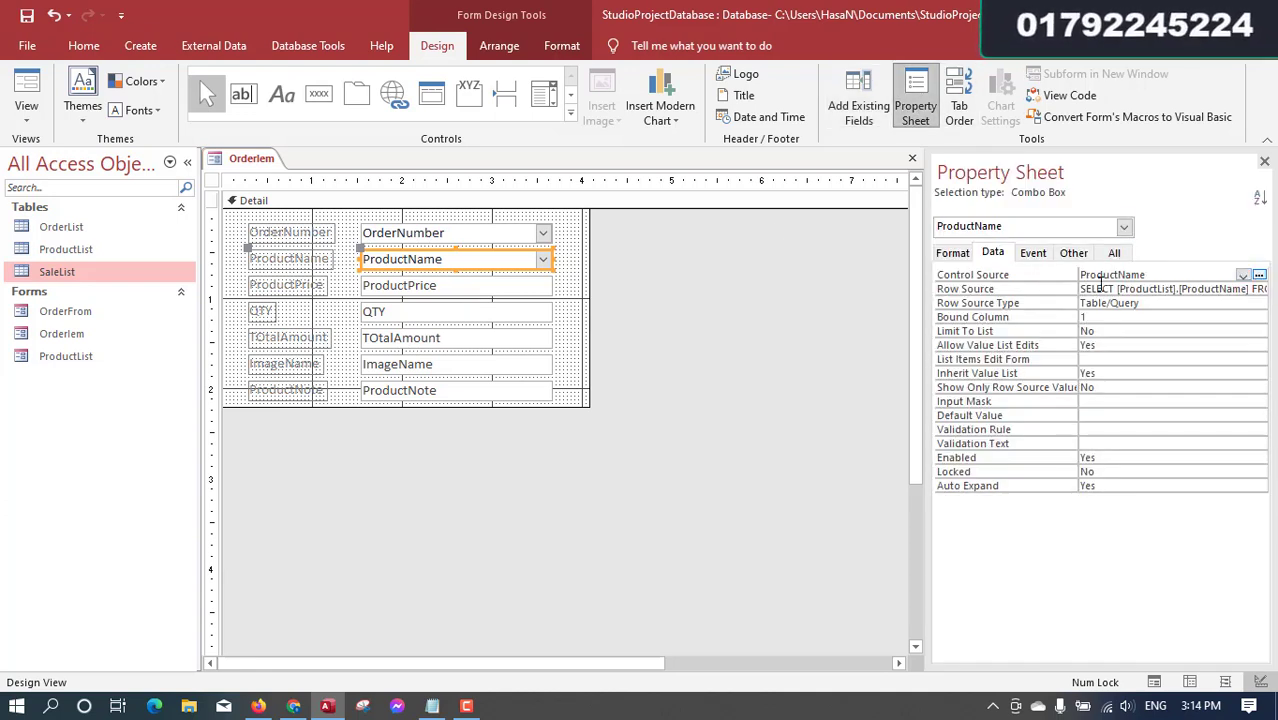
click(1033, 253)
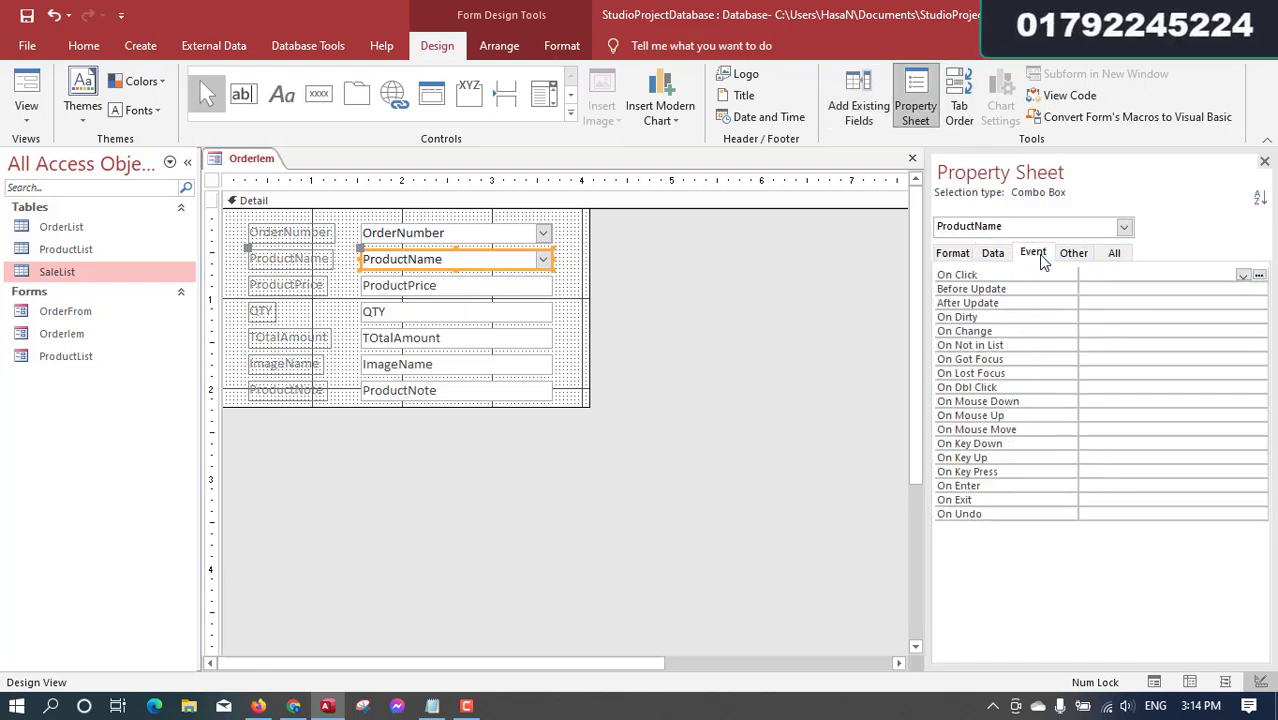
click(1119, 302)
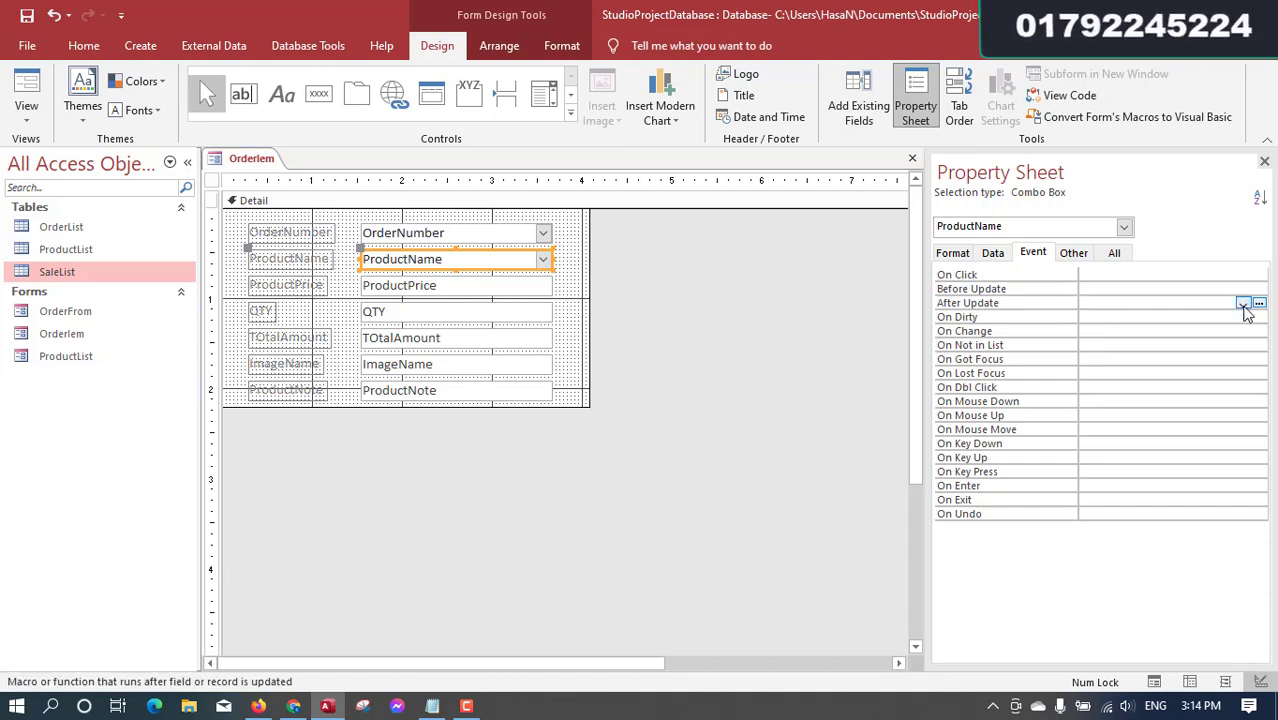
click(1243, 305)
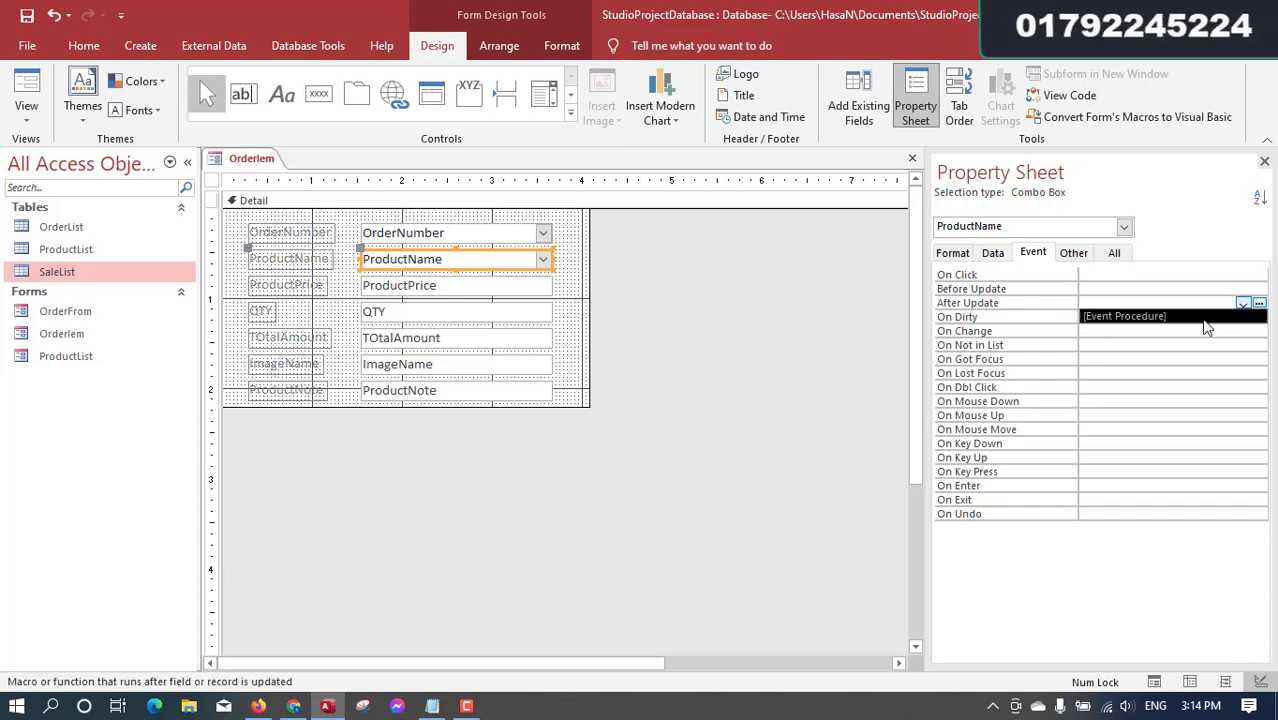
click(1204, 318)
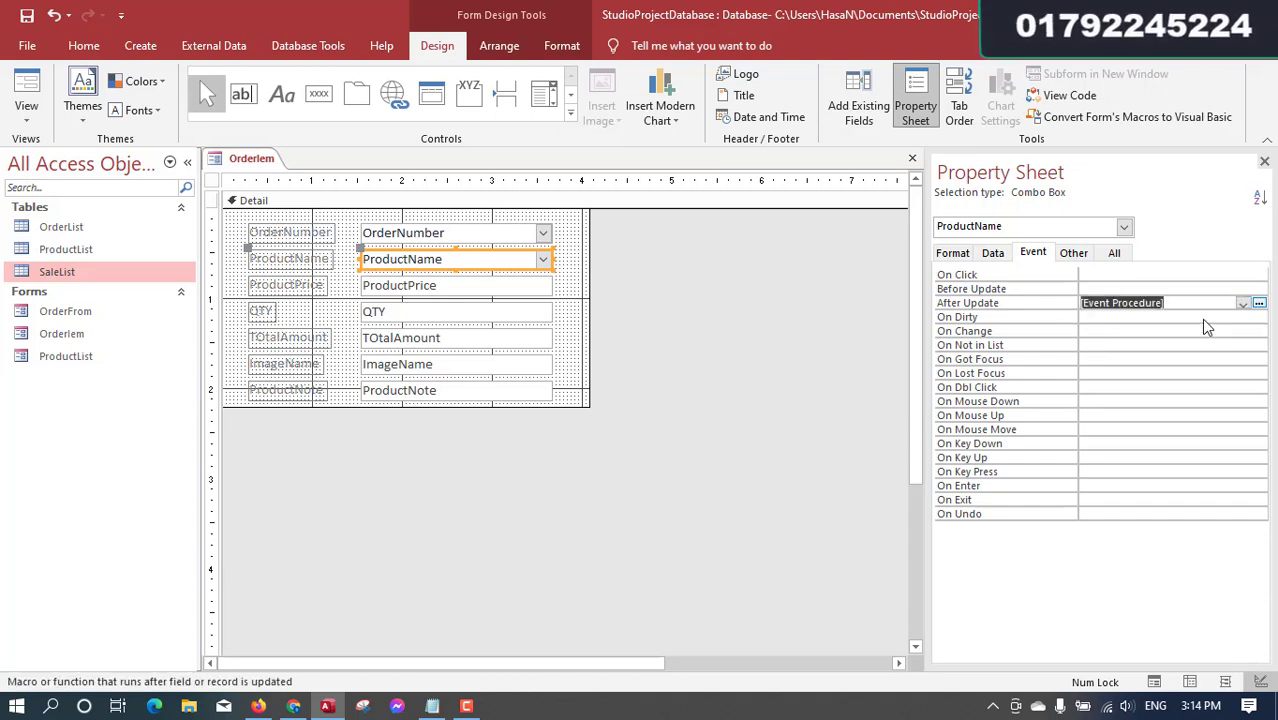
click(1259, 304)
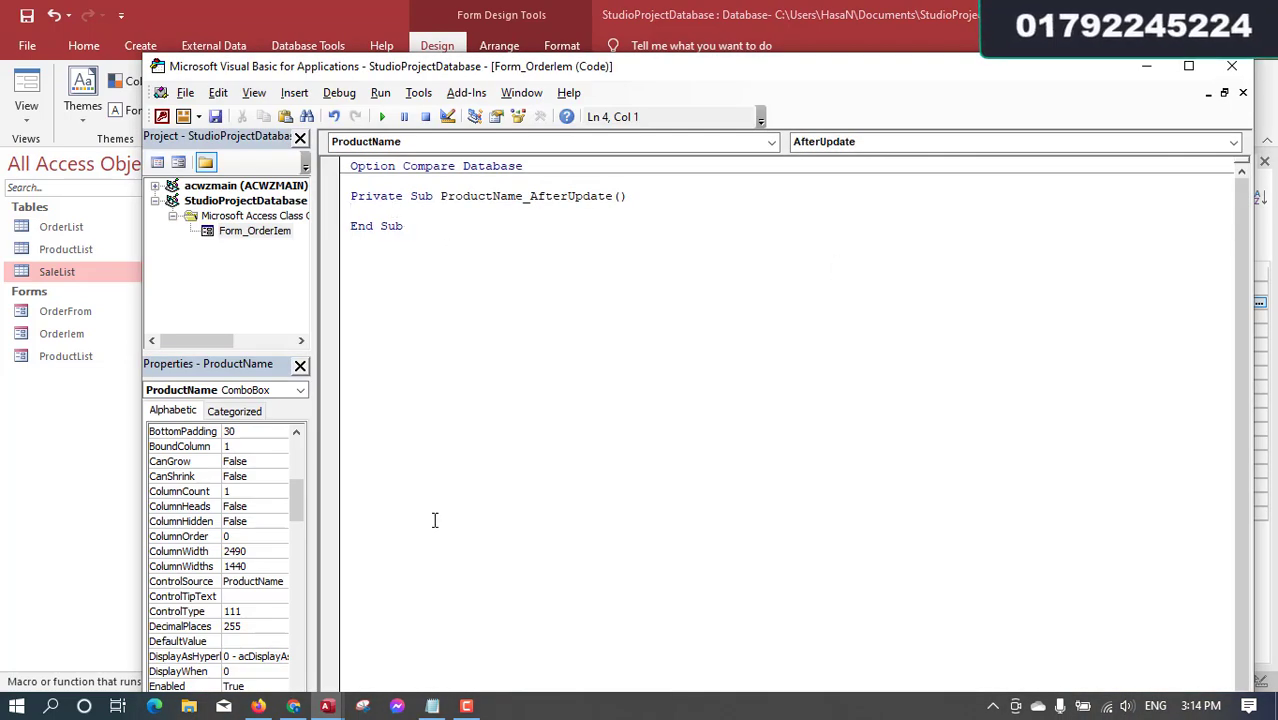
drag(481, 195, 586, 197)
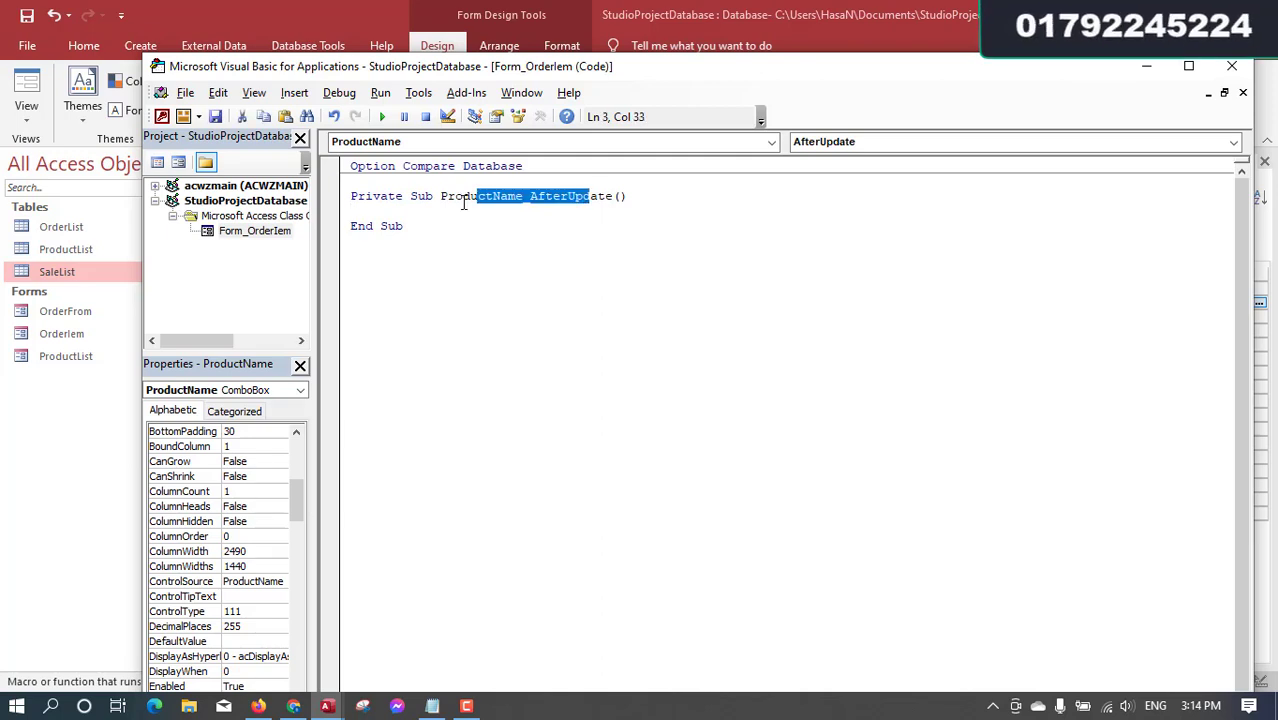
click(457, 214)
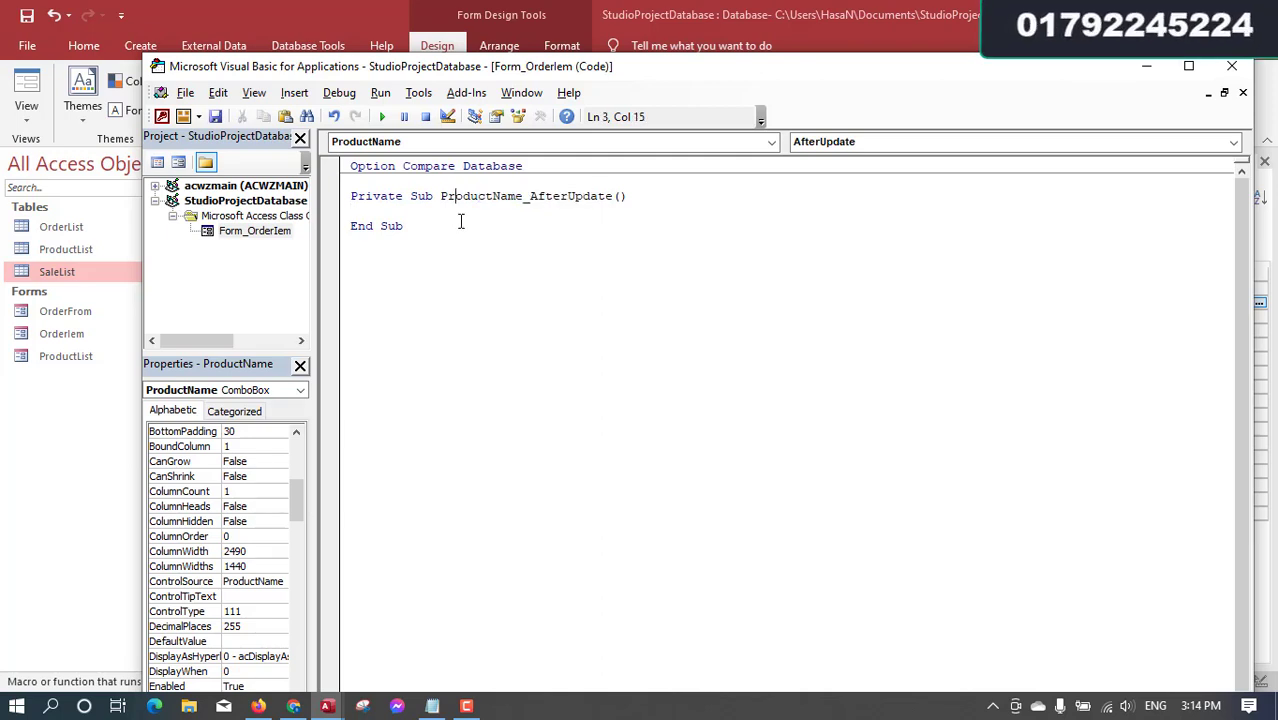
Switch to Notepad and copy the line Me.ProductPrice = DLookup("[ProductPrice]", "[ProductList]", "ProductName='" & [ProductName] & "'")
click(432, 706)
drag(900, 457, 926, 336)
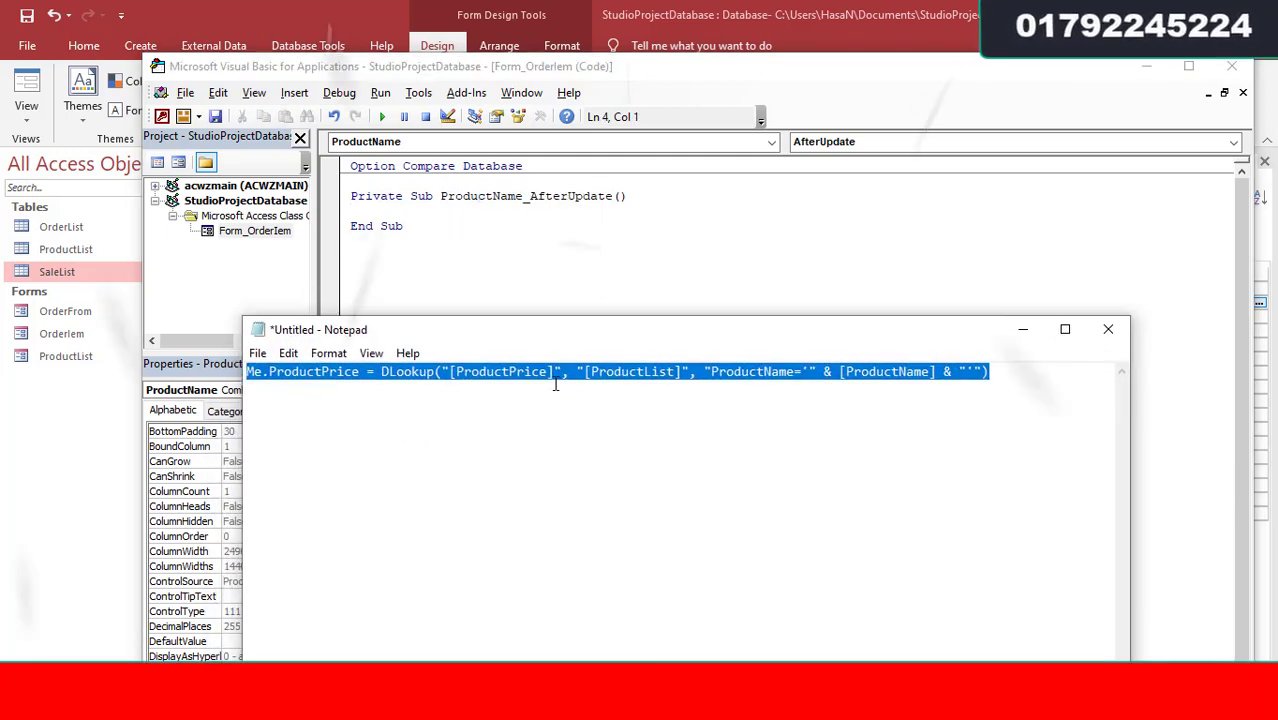
click(1014, 375)
drag(1014, 375, 229, 364)
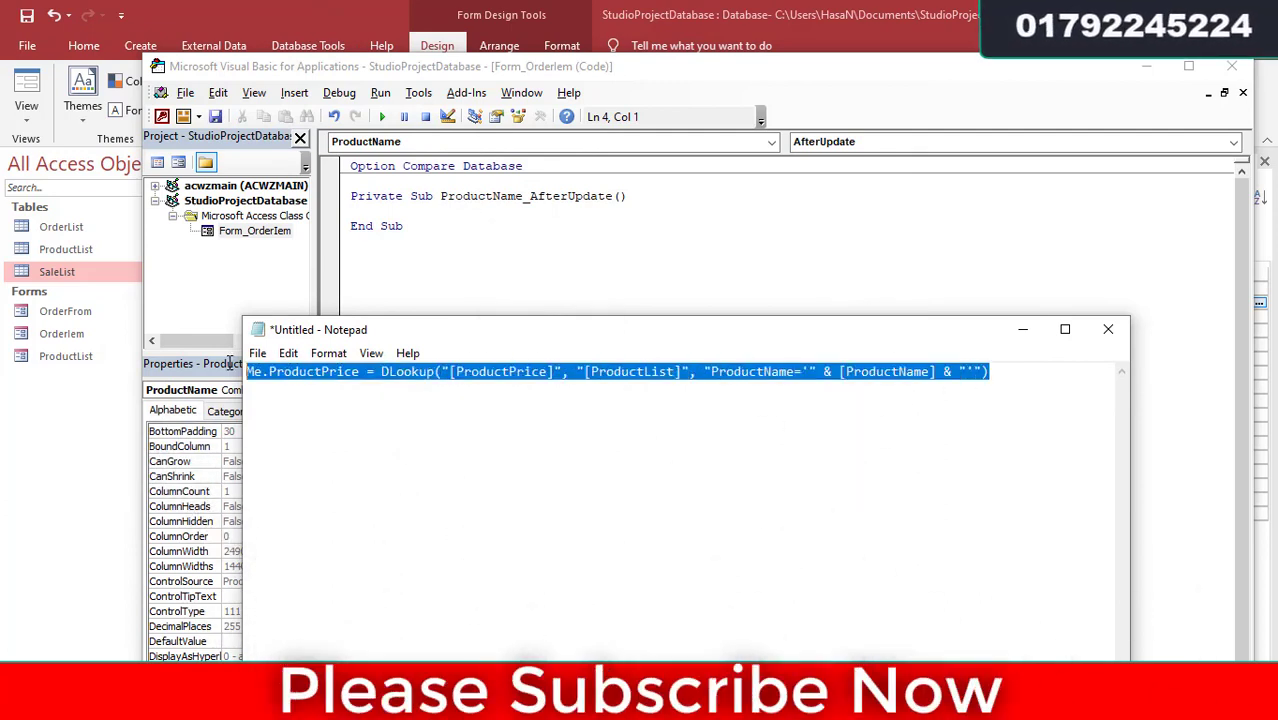
click(703, 396)
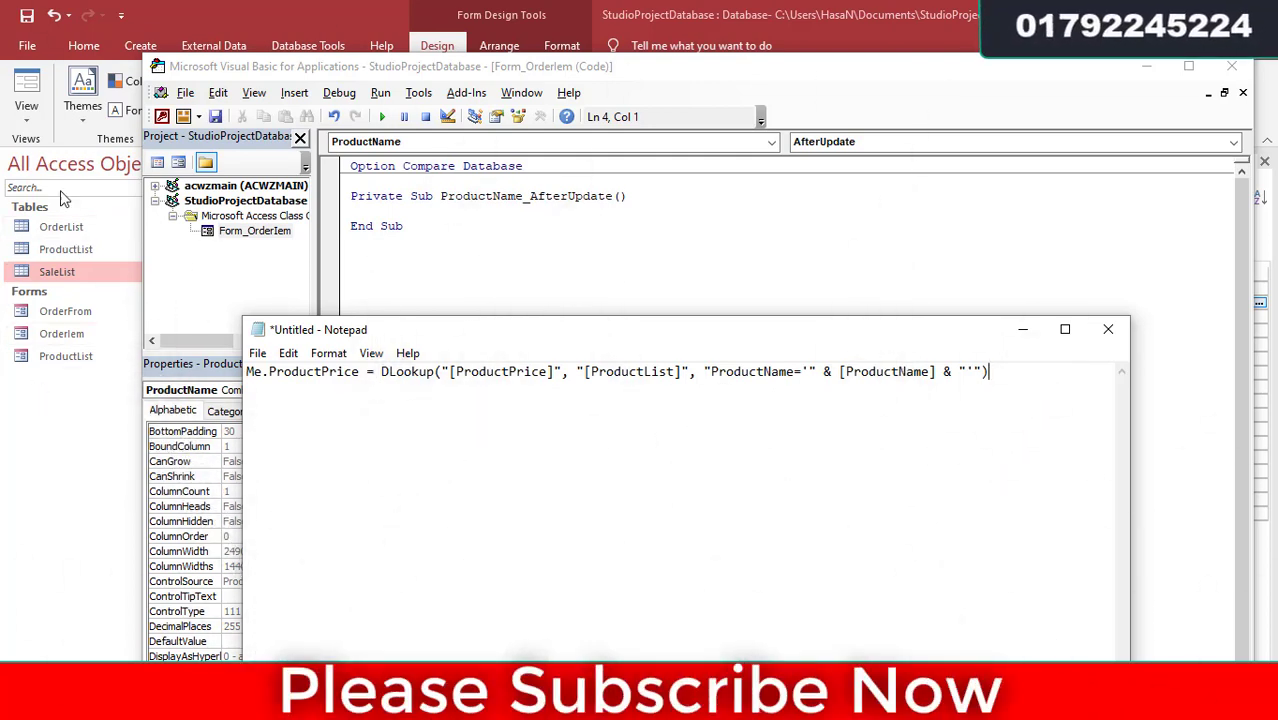
drag(490, 385, 1008, 372)
click(1008, 372)
drag(1029, 375, 246, 372)
click(678, 376)
drag(1018, 378, 246, 372)
key(ctrl+c)
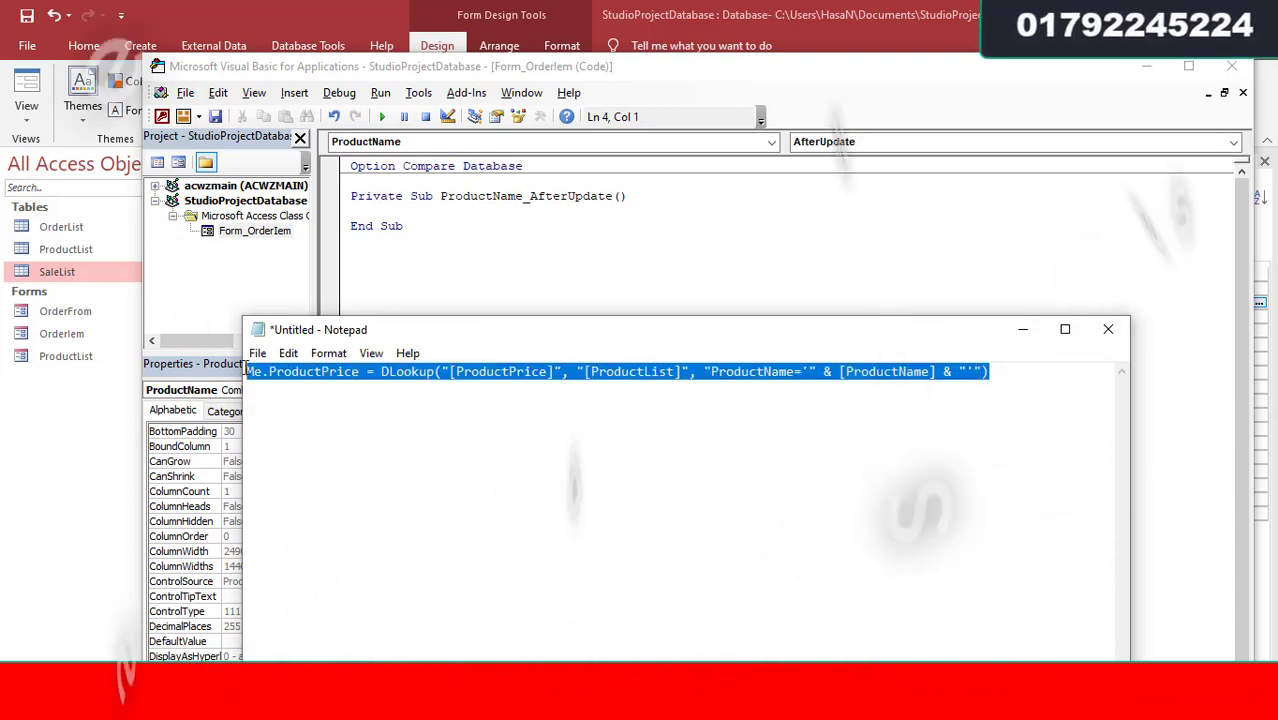
Paste the copied DLookup line into the ProductName_AfterUpdate procedure and close the code editor
click(421, 209)
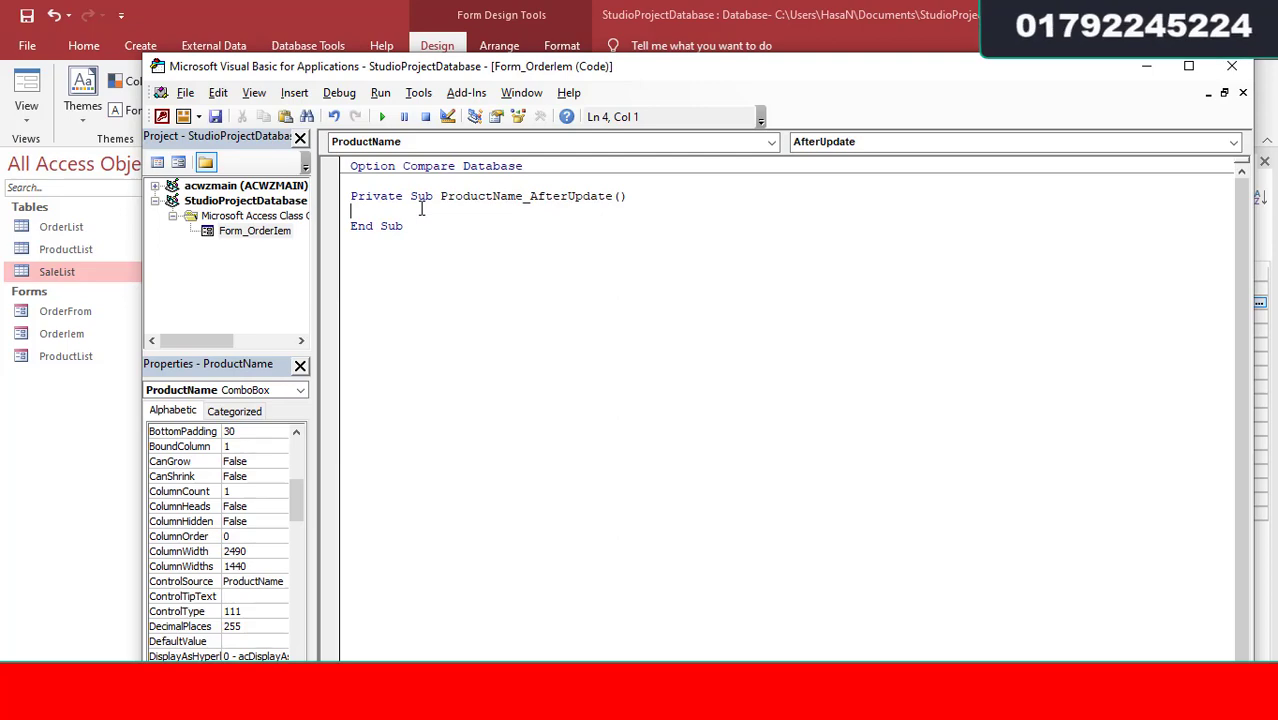
key(ctrl+v)
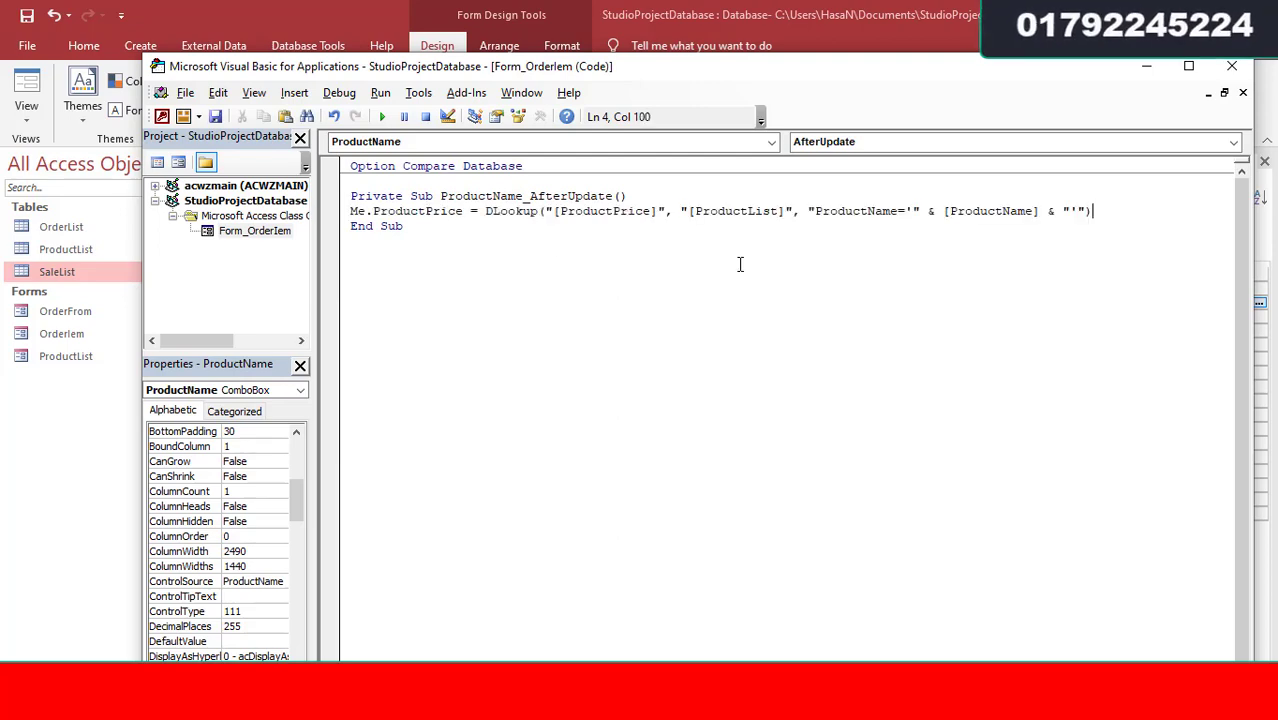
click(1233, 67)
click(716, 334)
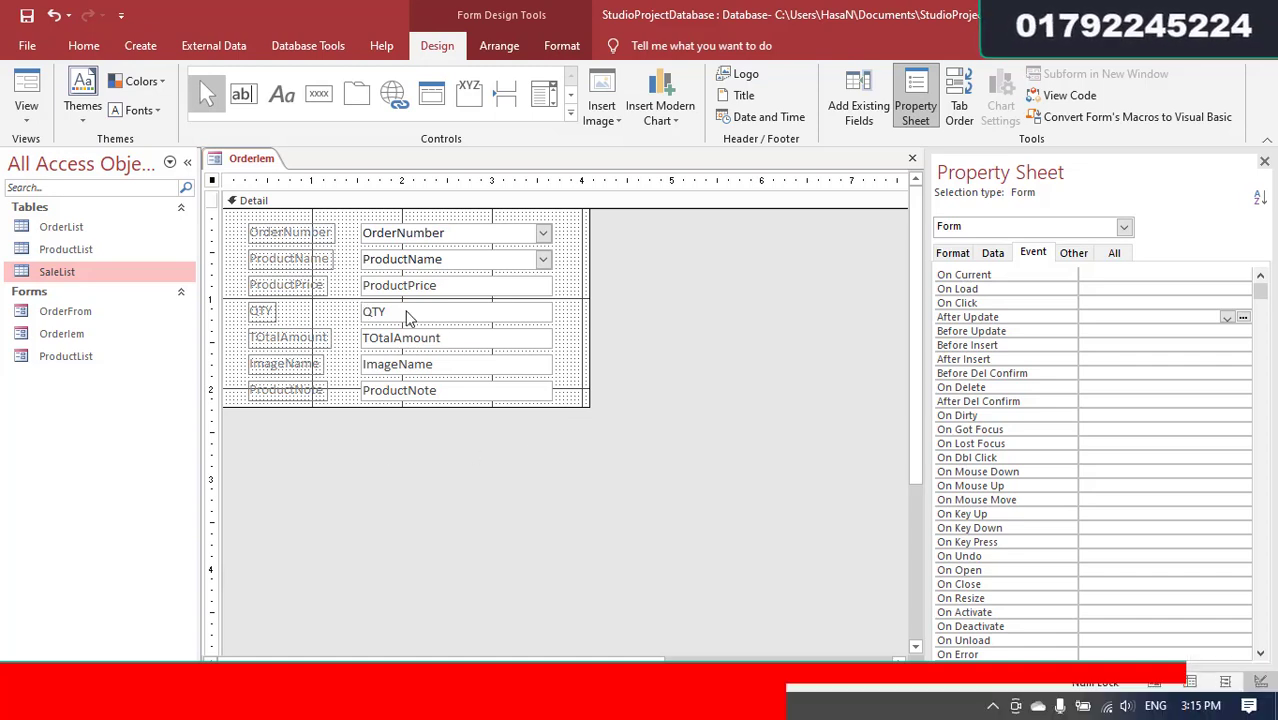
Add header and footer sections to the OrderIem form, enlarge the footer and collapse the header to zero height
right_click(572, 346)
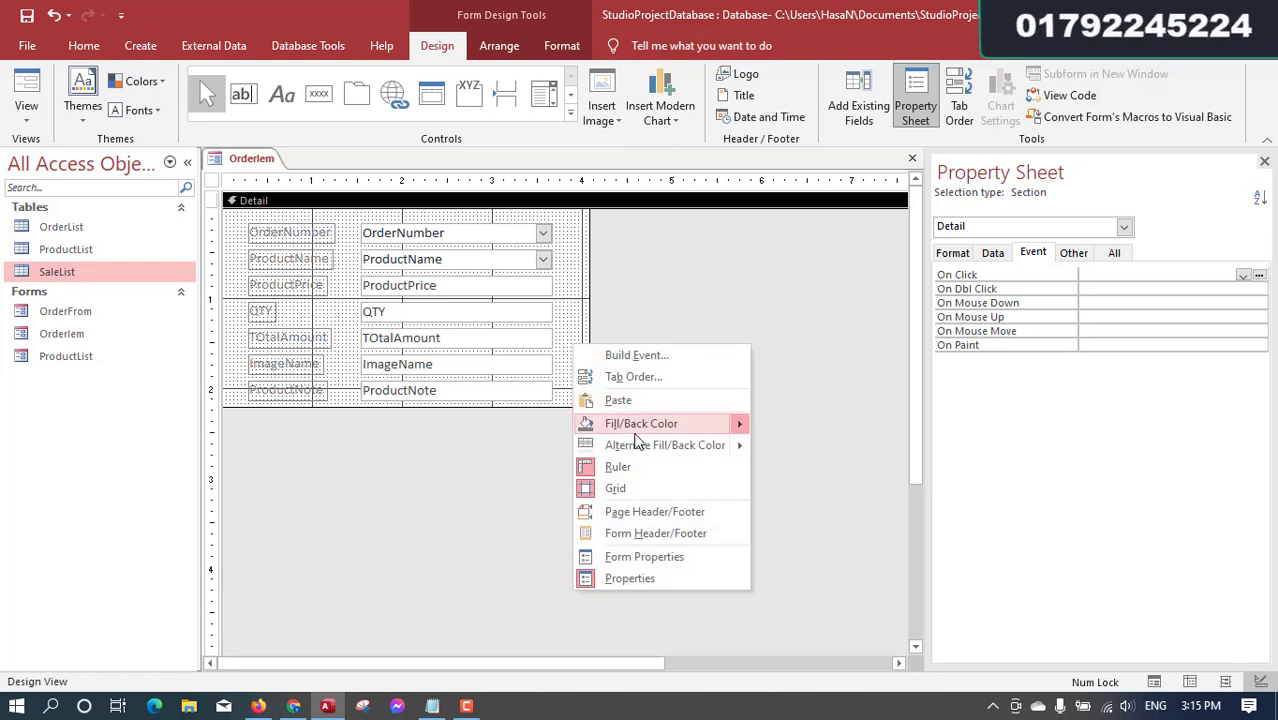
right_click(570, 314)
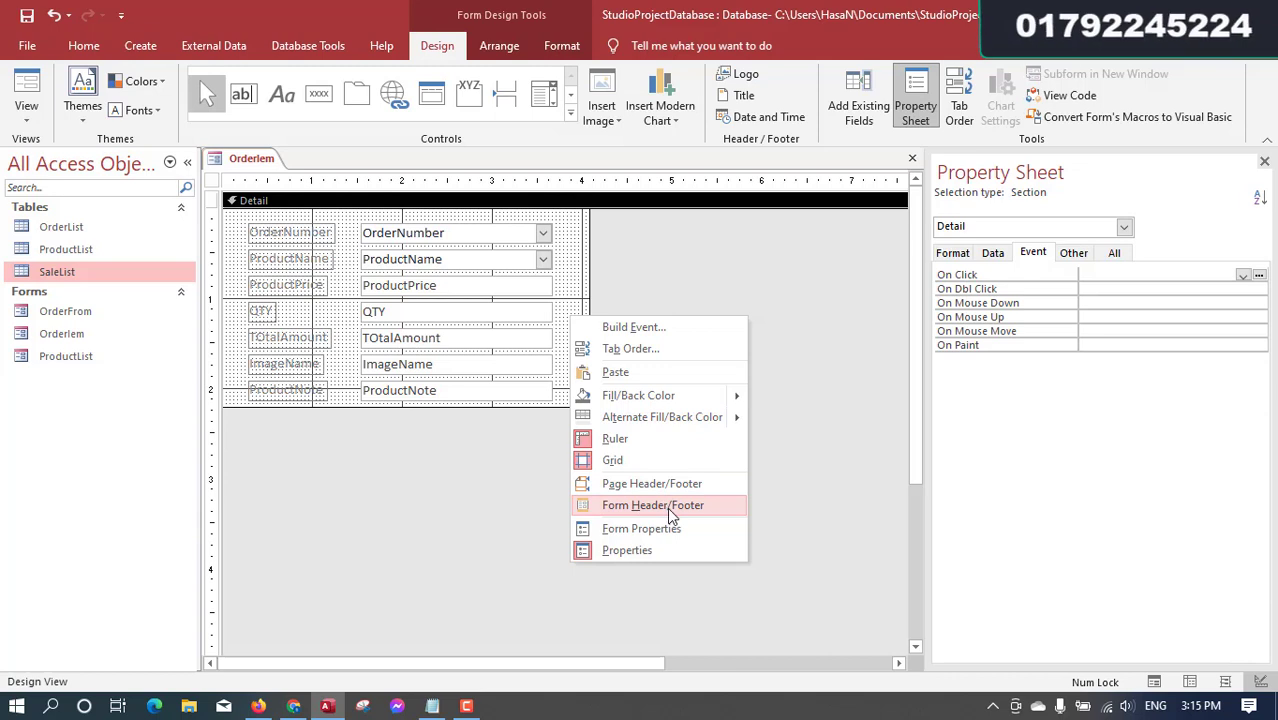
click(667, 507)
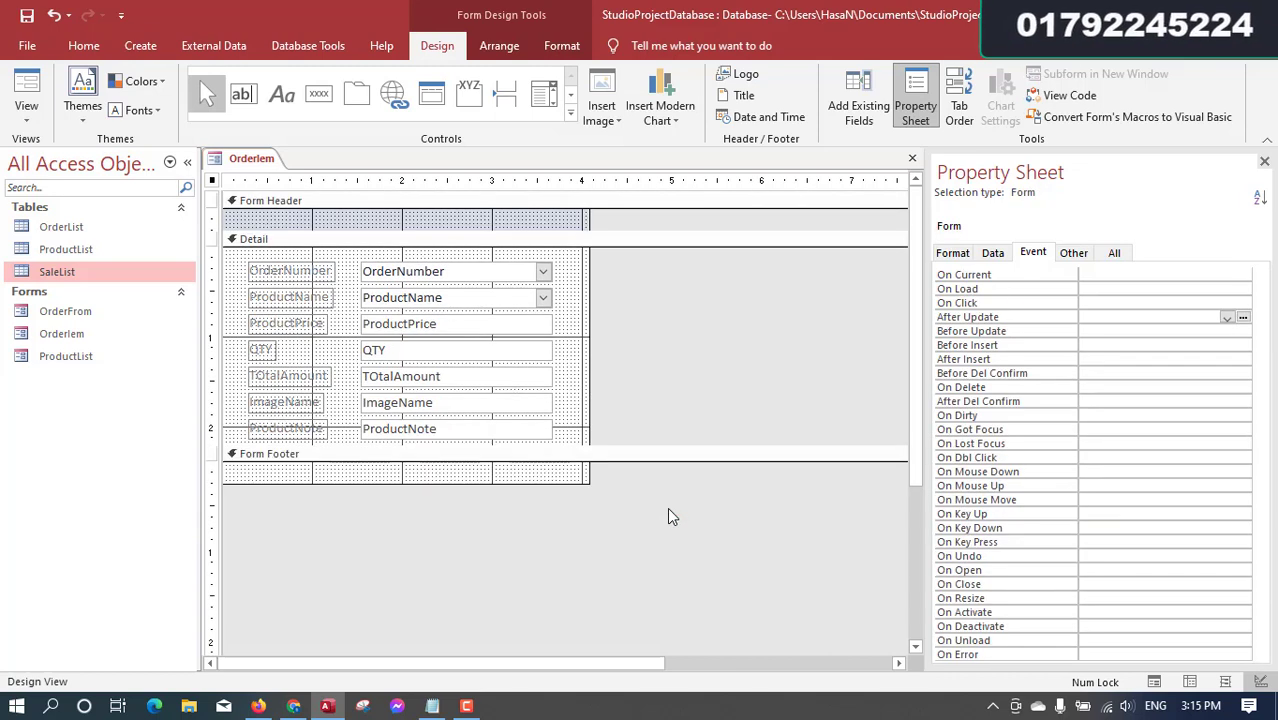
drag(517, 481, 517, 517)
click(516, 491)
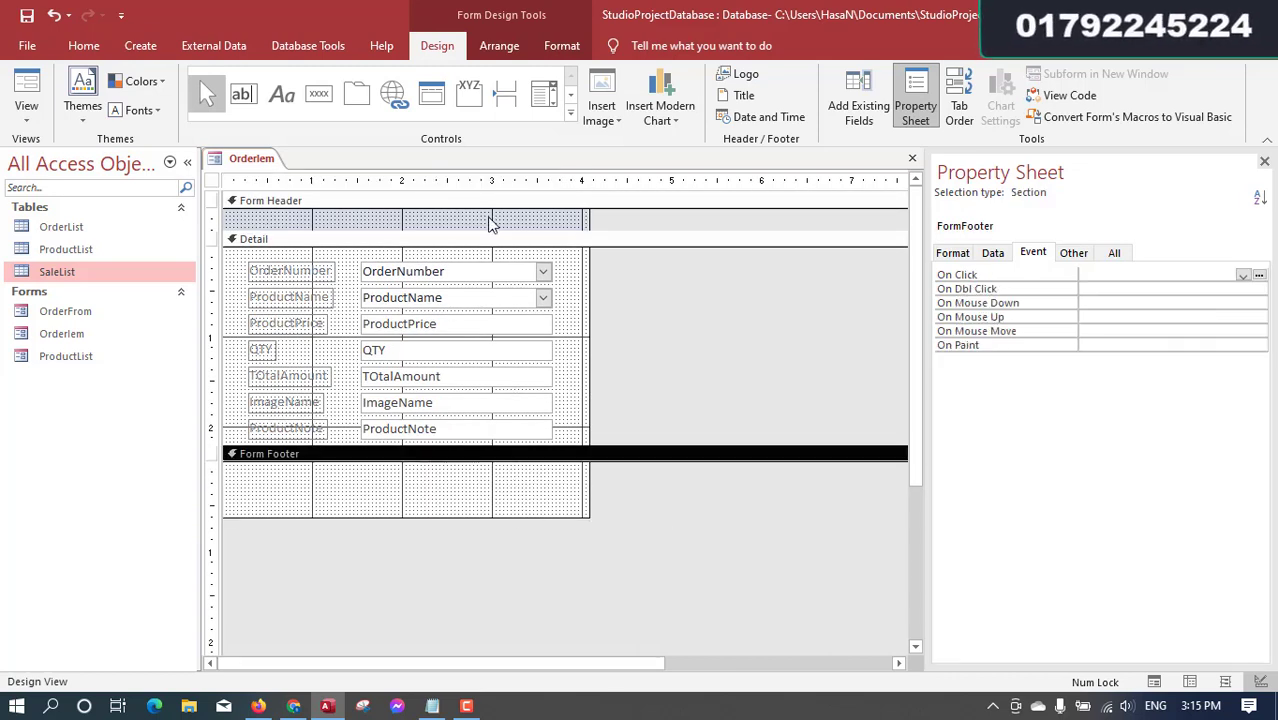
drag(492, 227, 492, 208)
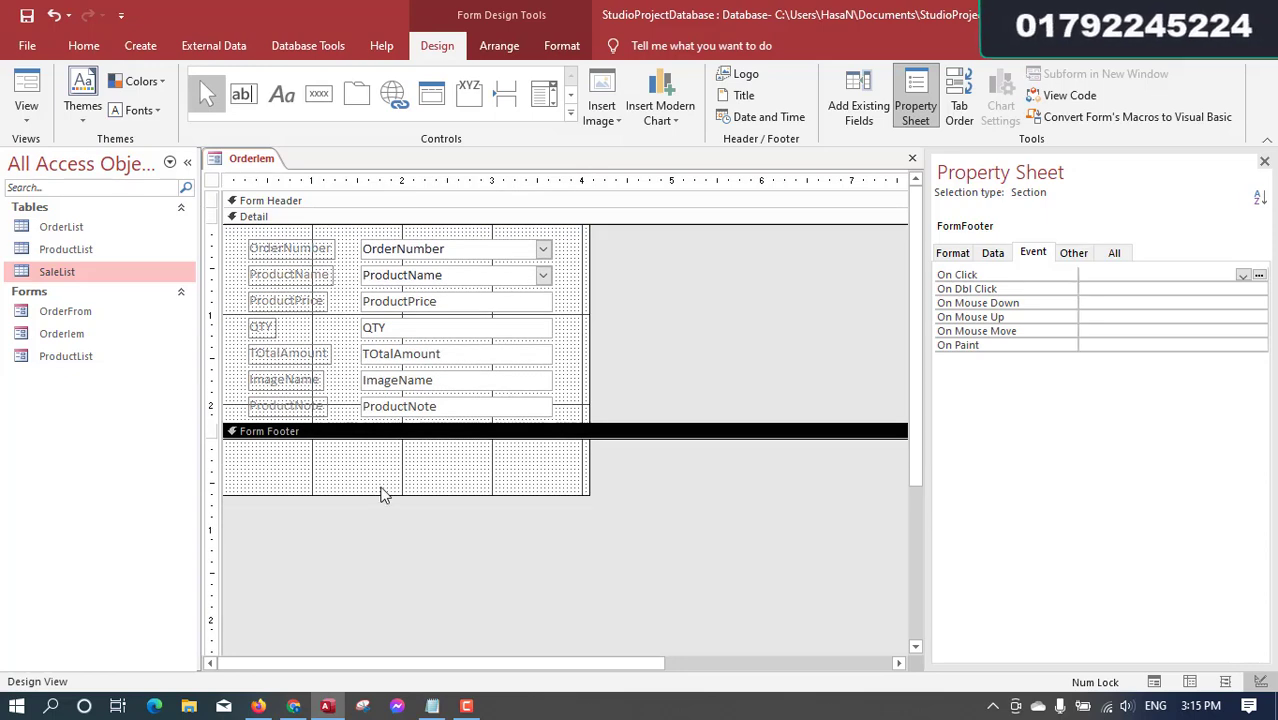
Place a text box in the OrderIem form footer and align it roughly below the detail fields
click(457, 356)
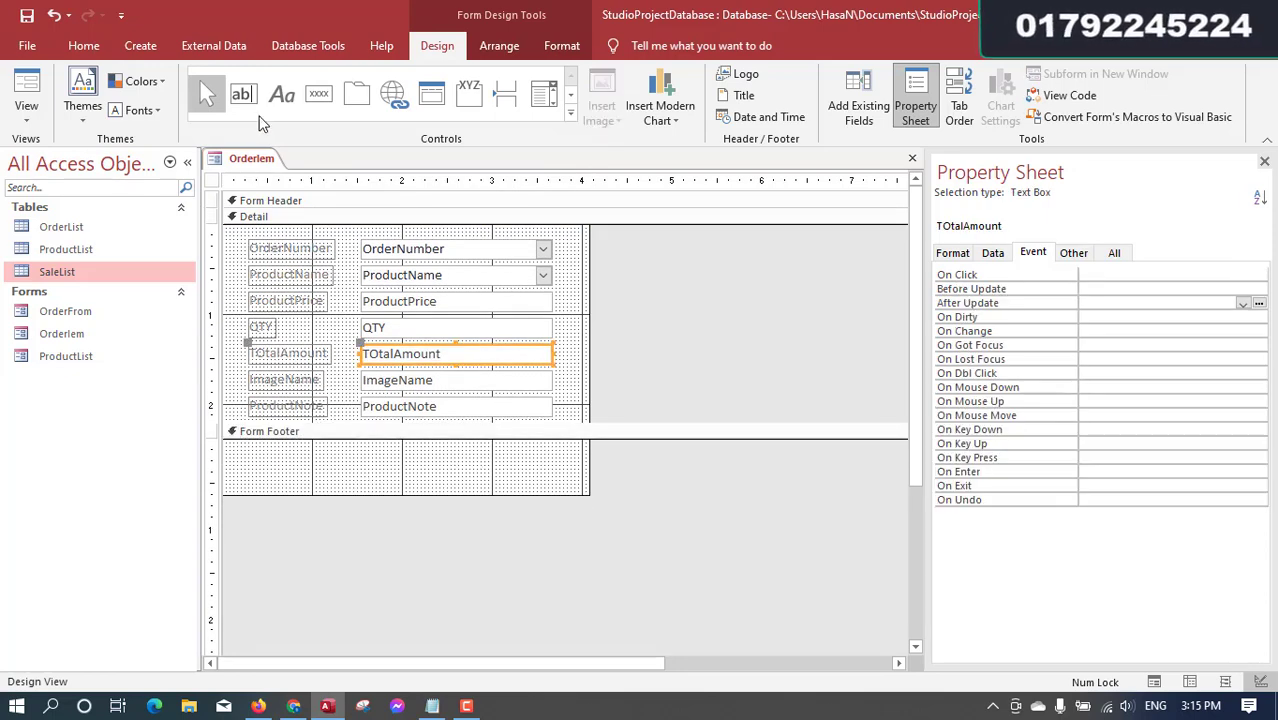
click(242, 95)
click(341, 468)
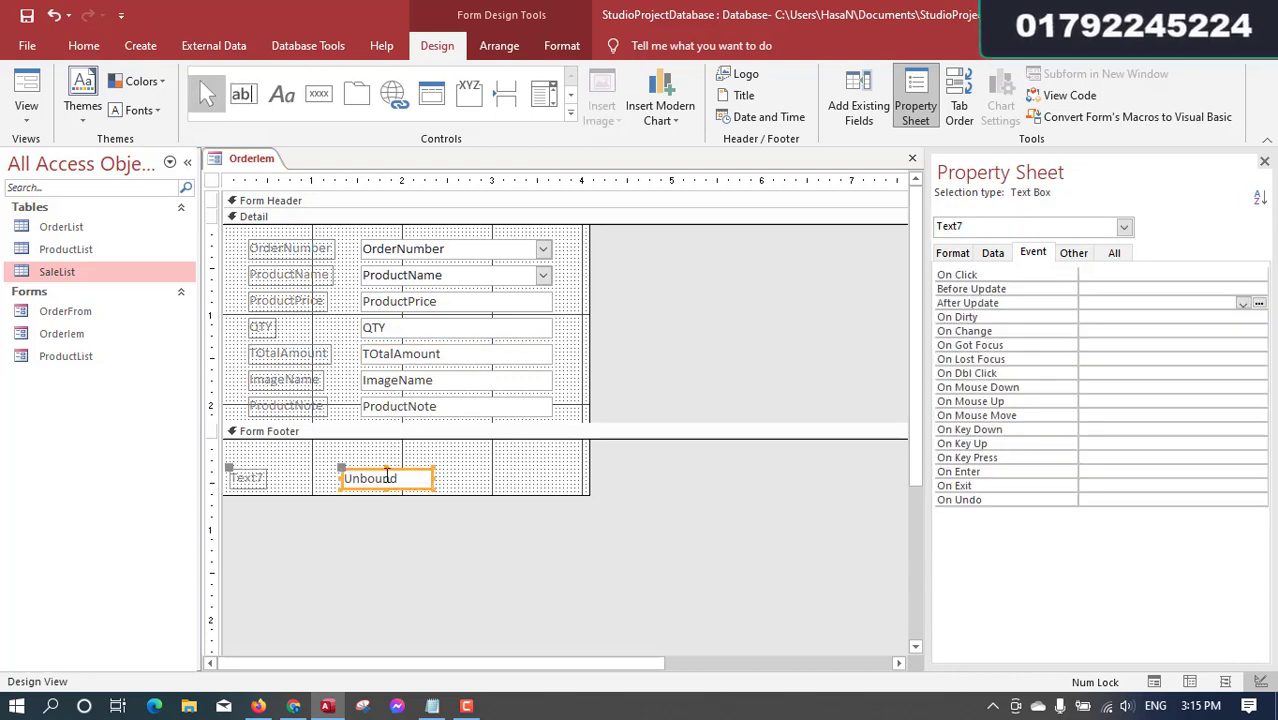
drag(374, 470, 417, 465)
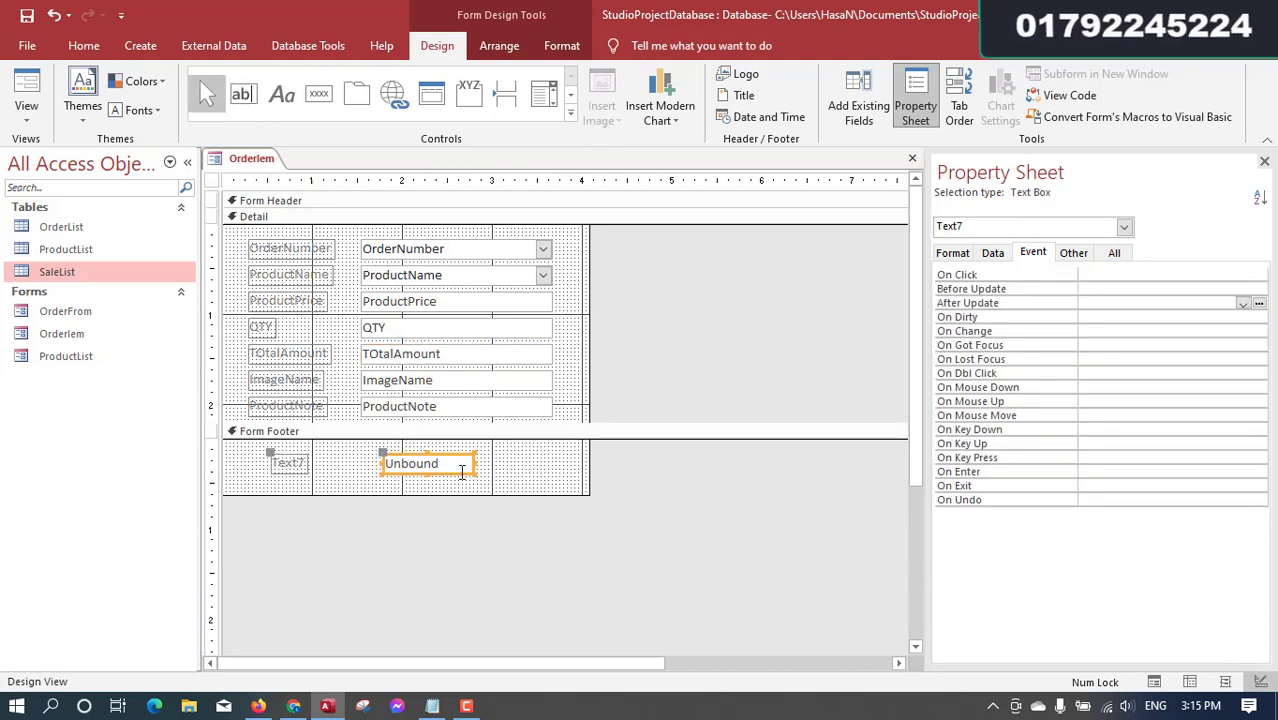
click(512, 478)
click(430, 470)
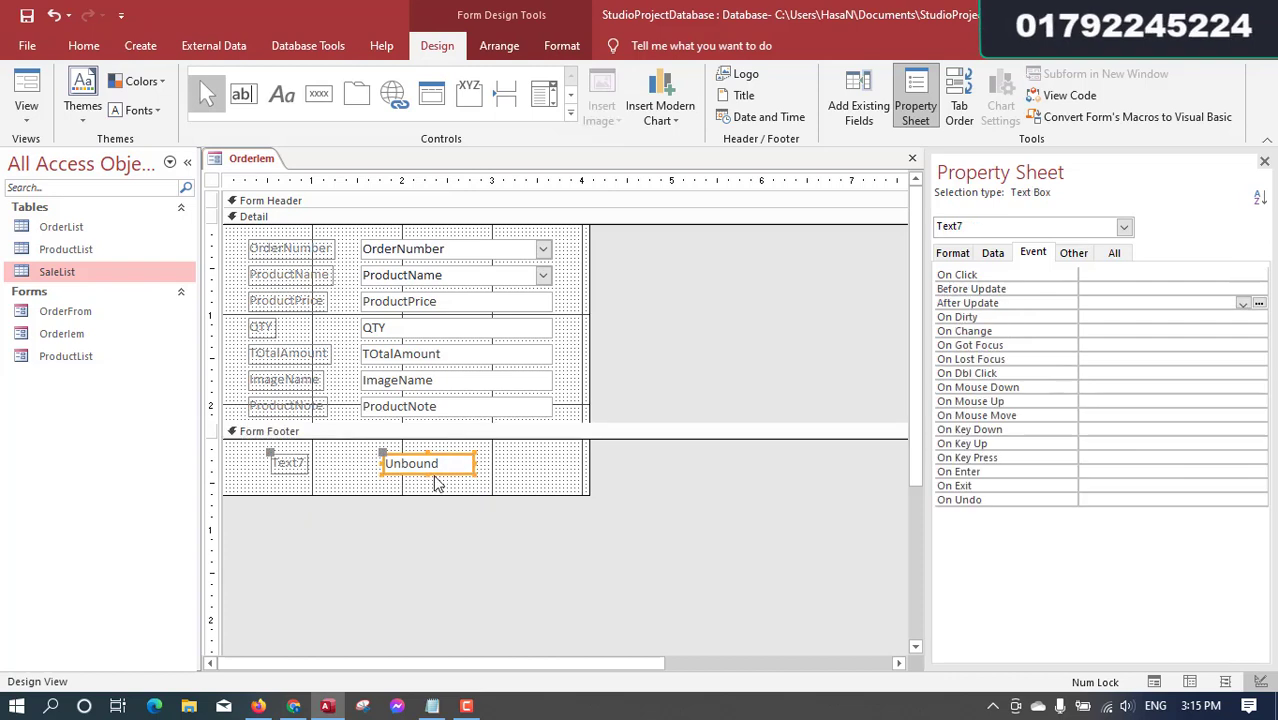
Enter the expression =Sum([totalAmount]) in the footer text box
click(453, 469)
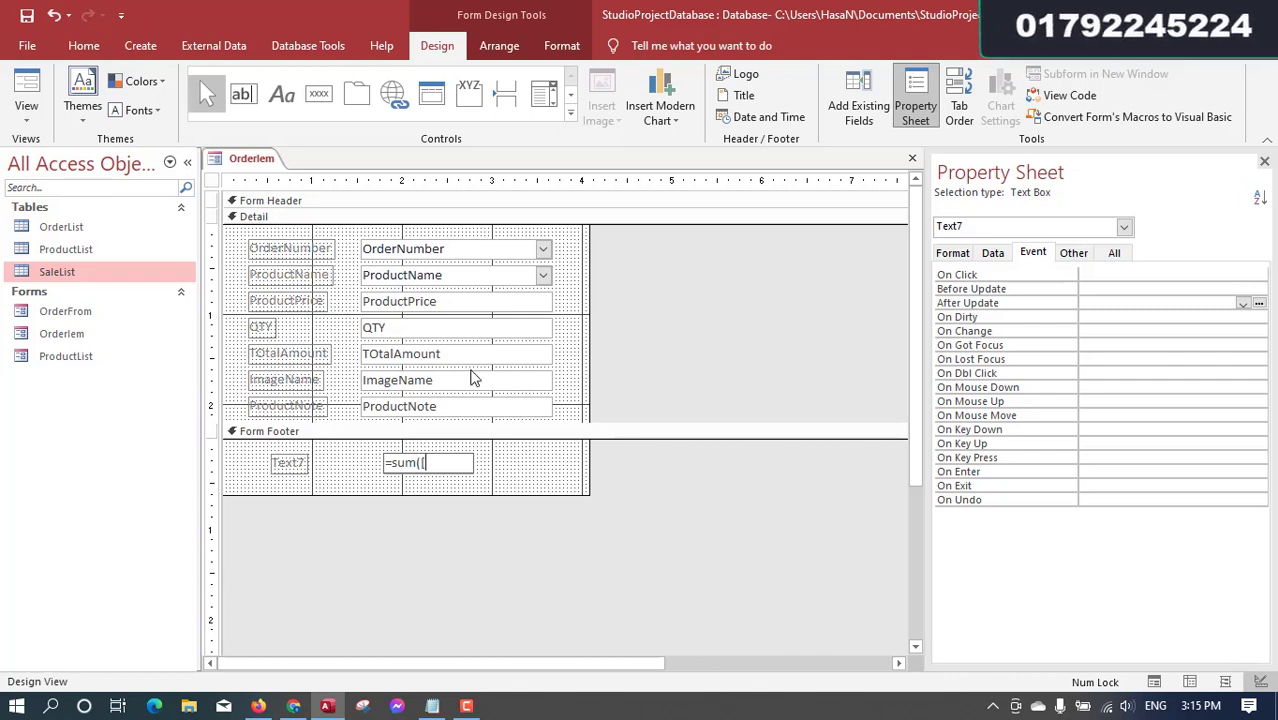
text(totalAm)
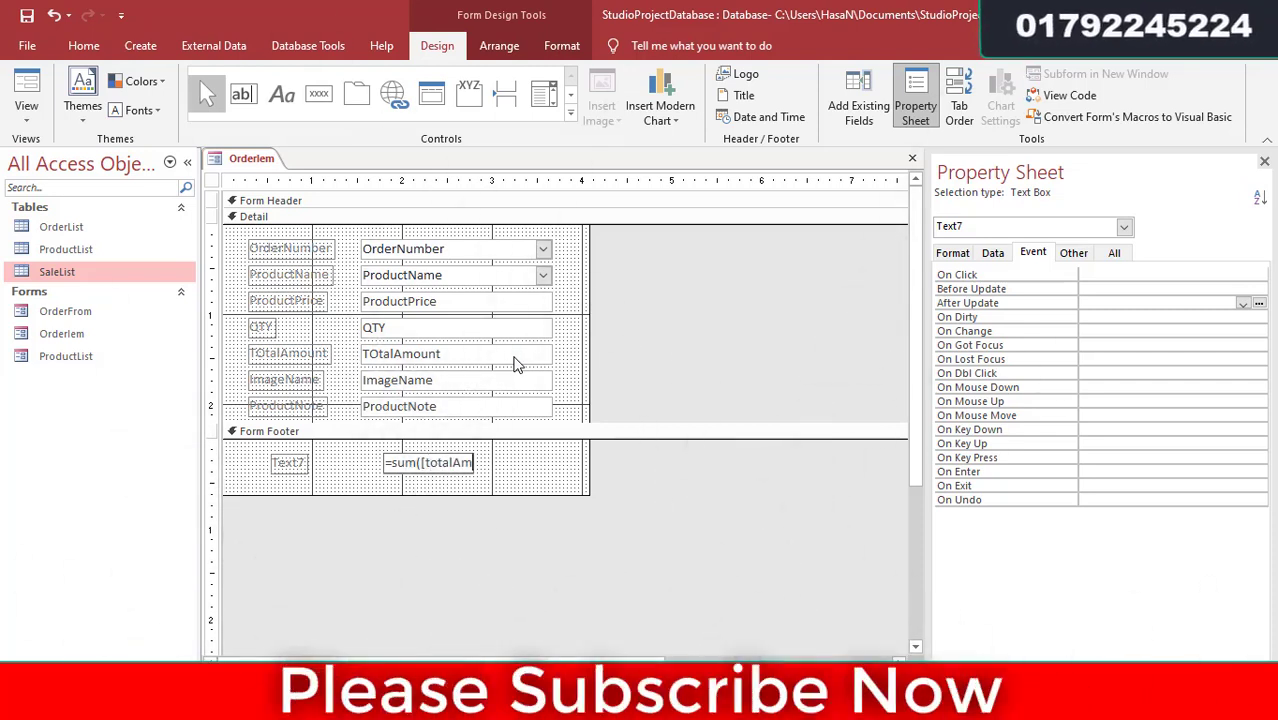
text(ount])
key(Return)
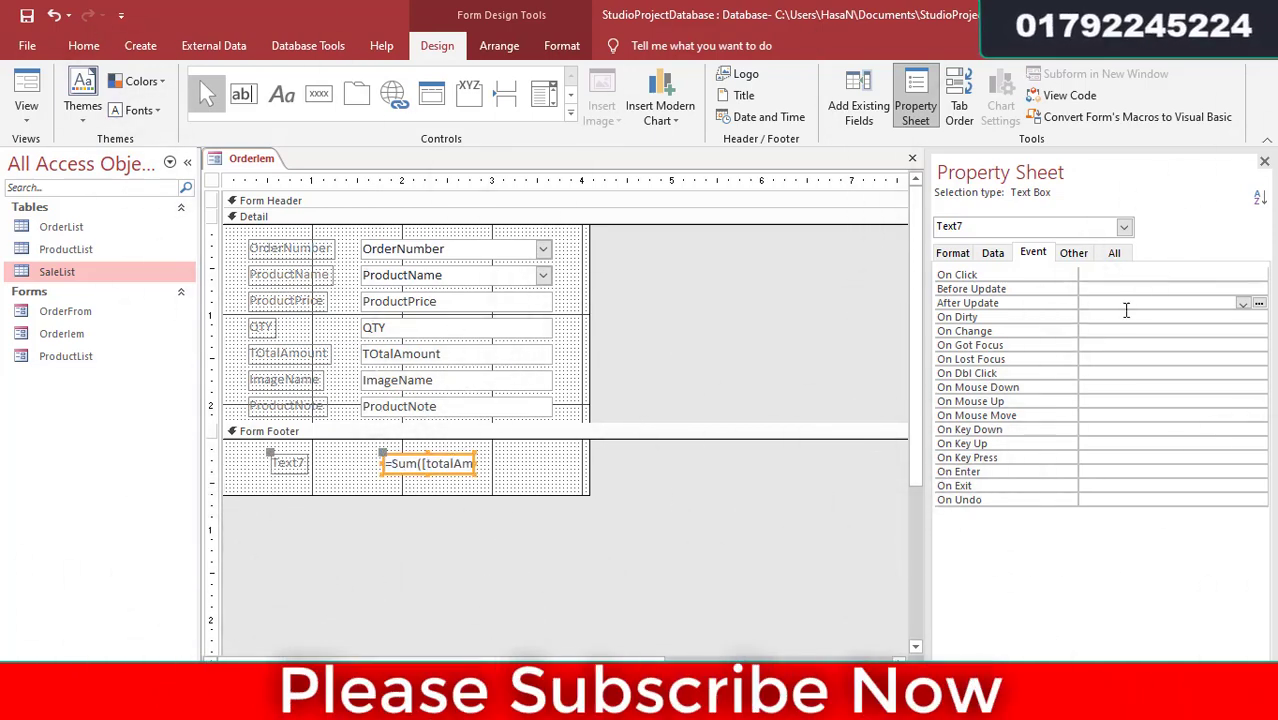
Set the footer text box's Name property to OrderTotal
click(1115, 252)
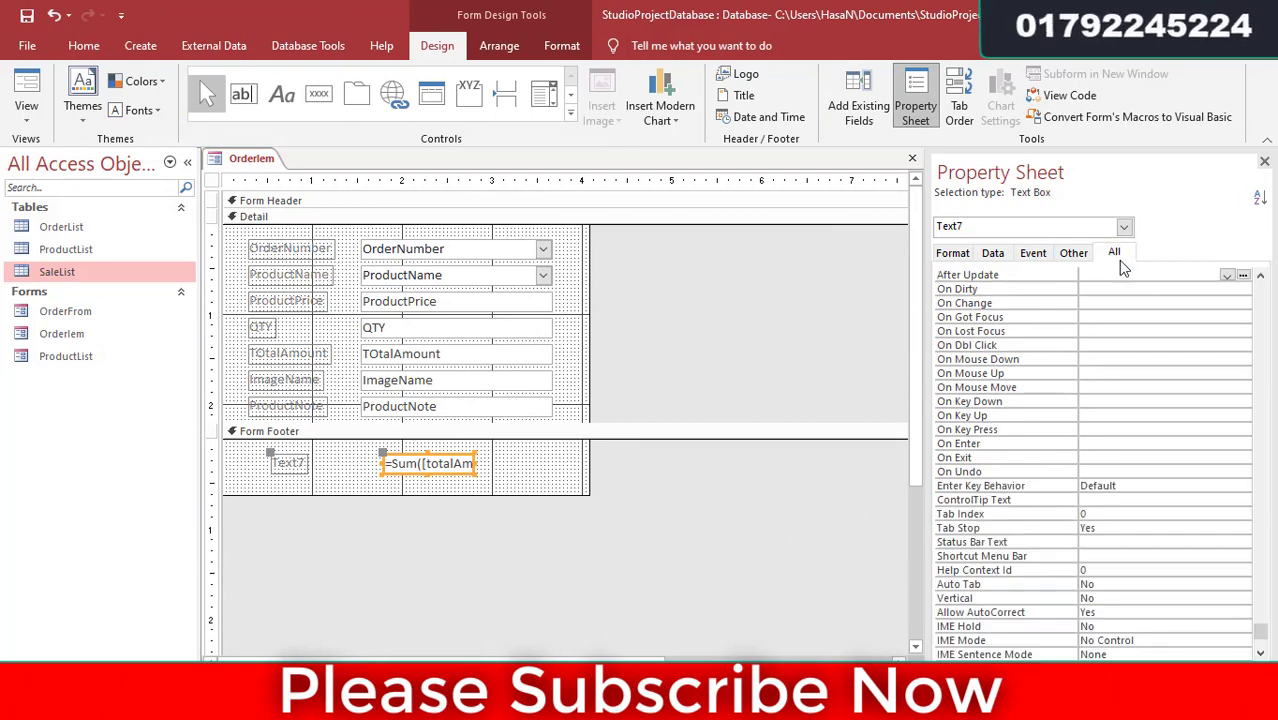
scroll(1116, 300, down, 3)
scroll(1116, 300, up, 3)
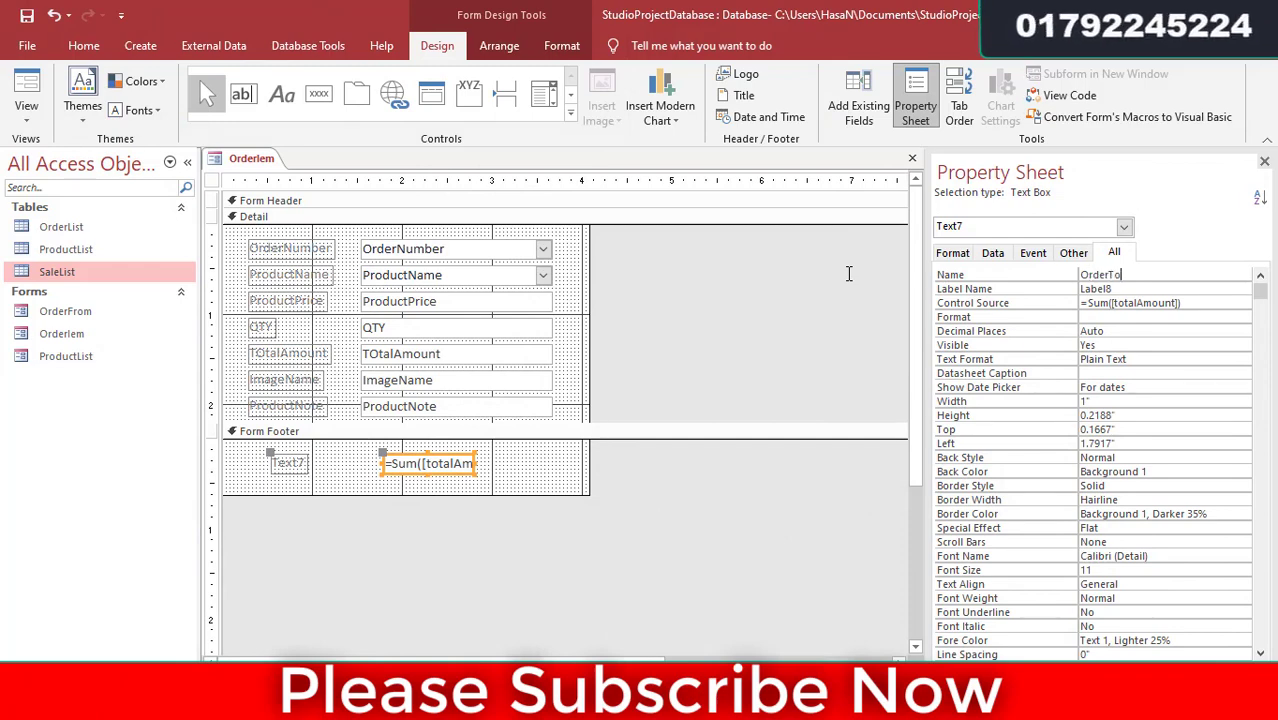
key(Return)
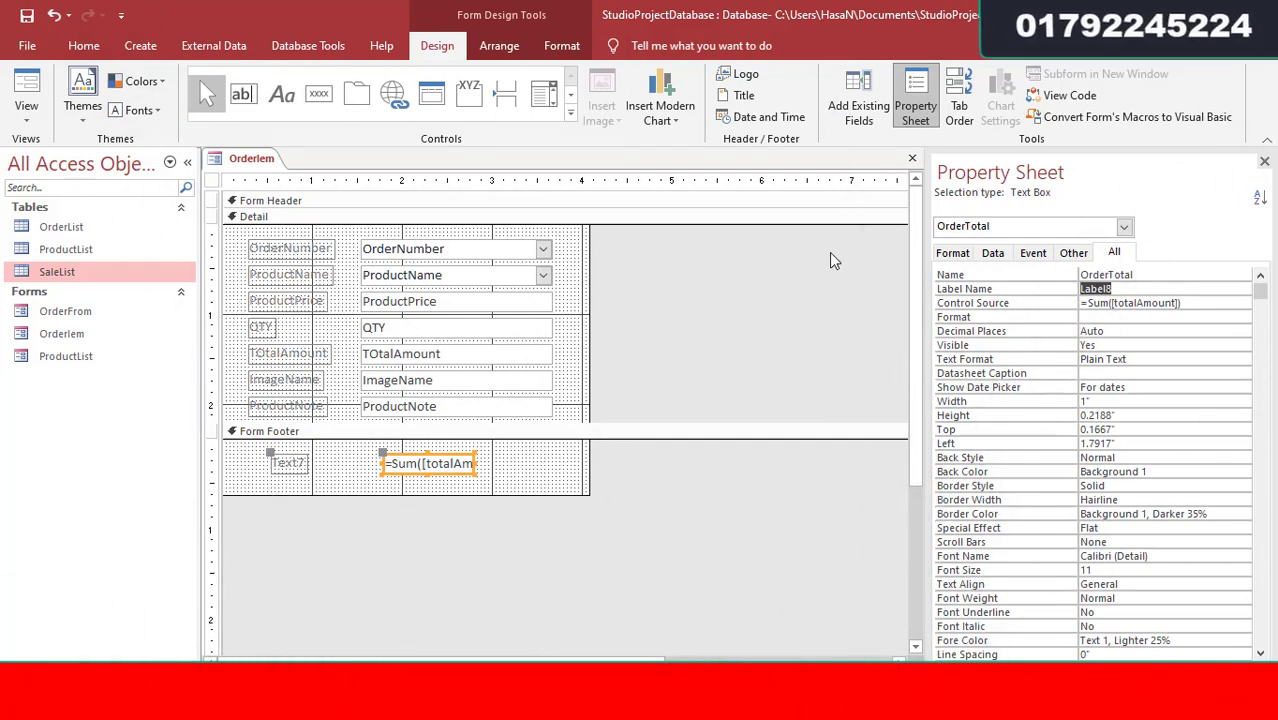
Save and close the OrderIem form and open the OrderFrom form in Design View
click(504, 475)
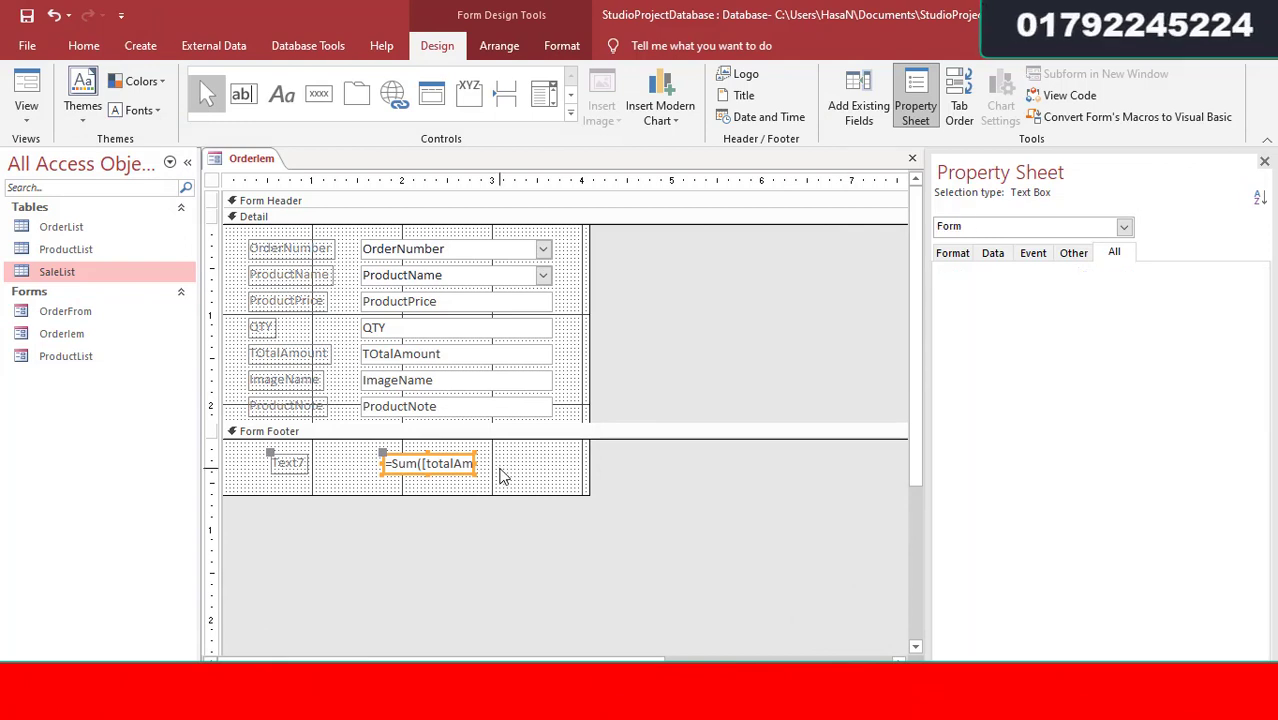
right_click(78, 311)
click(613, 326)
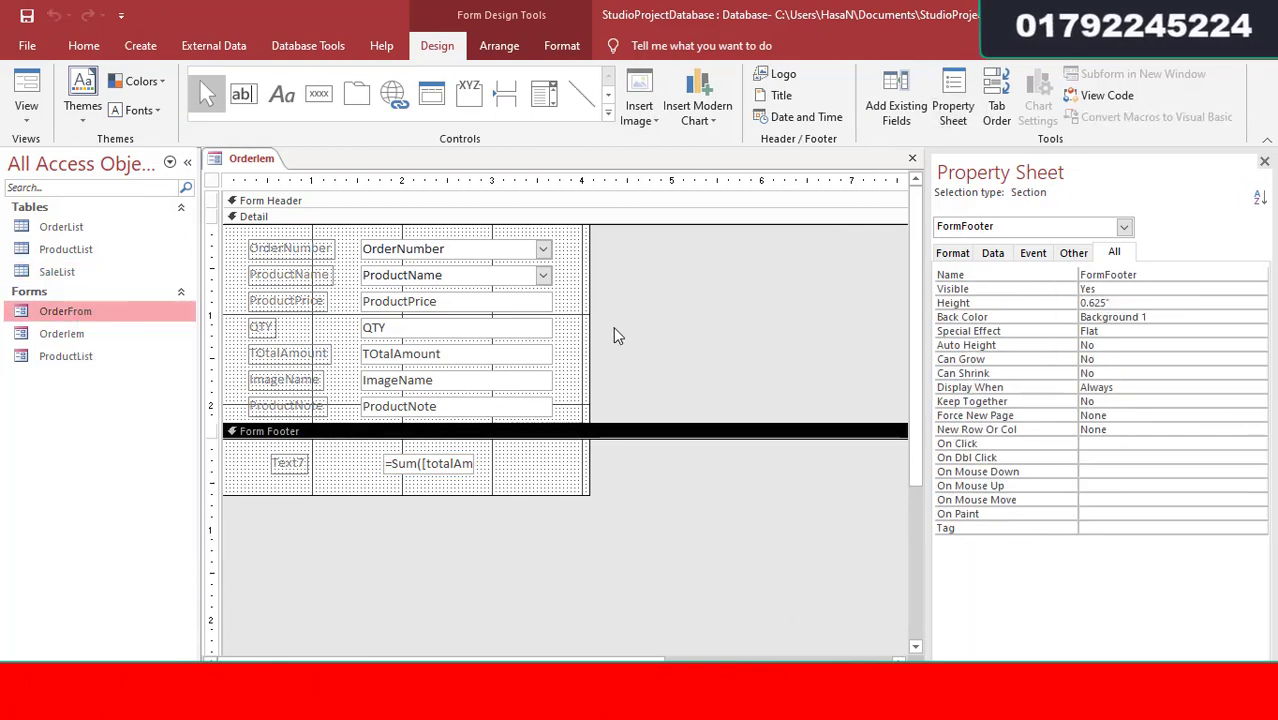
key(ctrl+w)
right_click(58, 319)
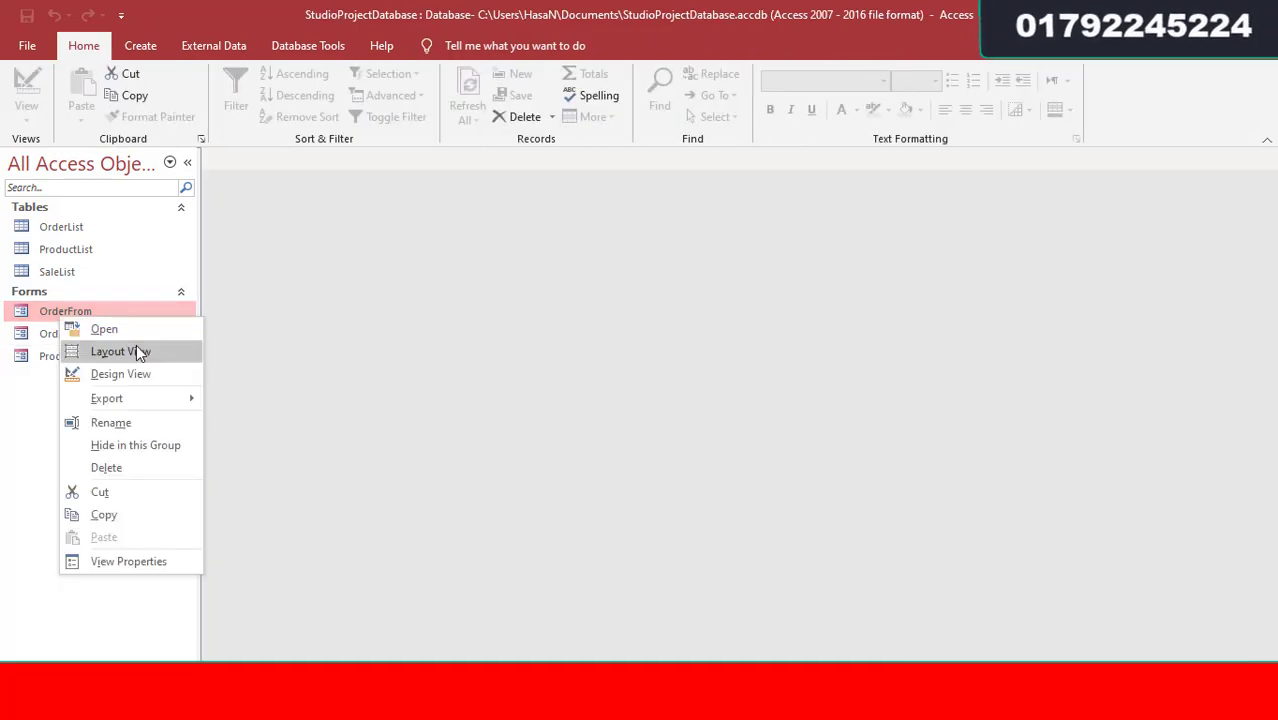
click(139, 368)
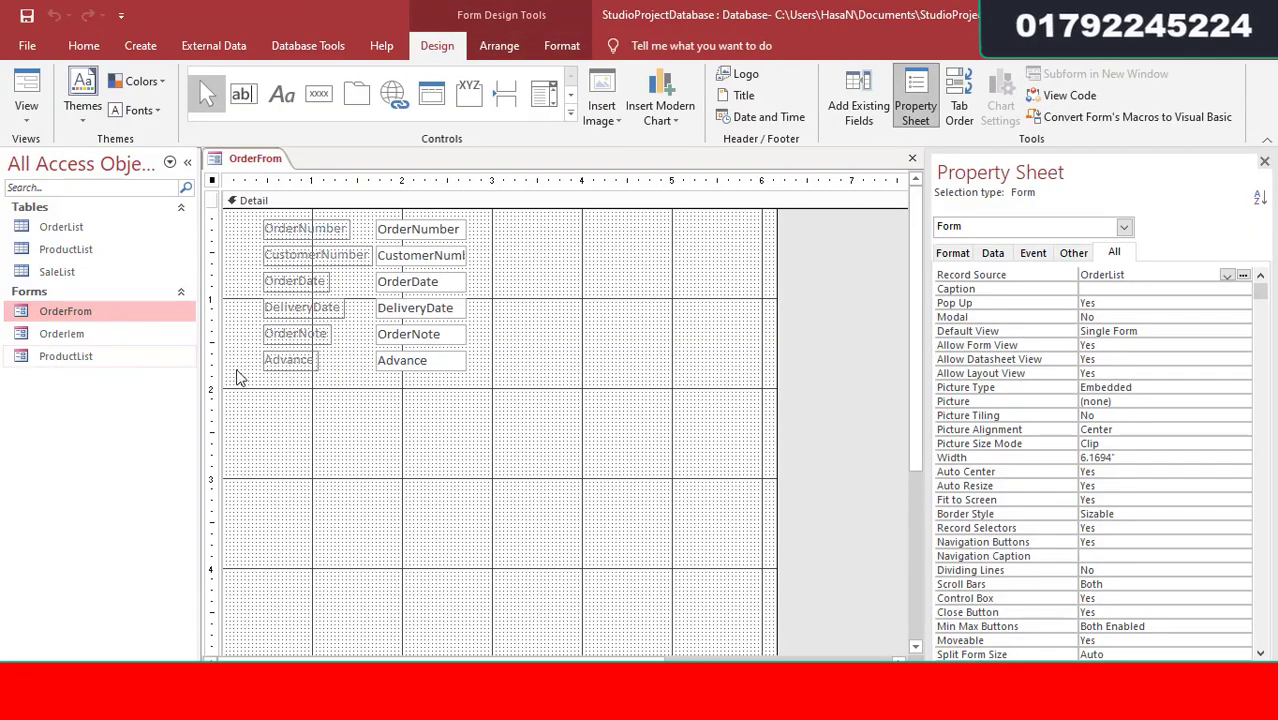
Duplicate the Advance text box with its label directly beneath the original on the OrderFrom form
click(445, 416)
click(400, 366)
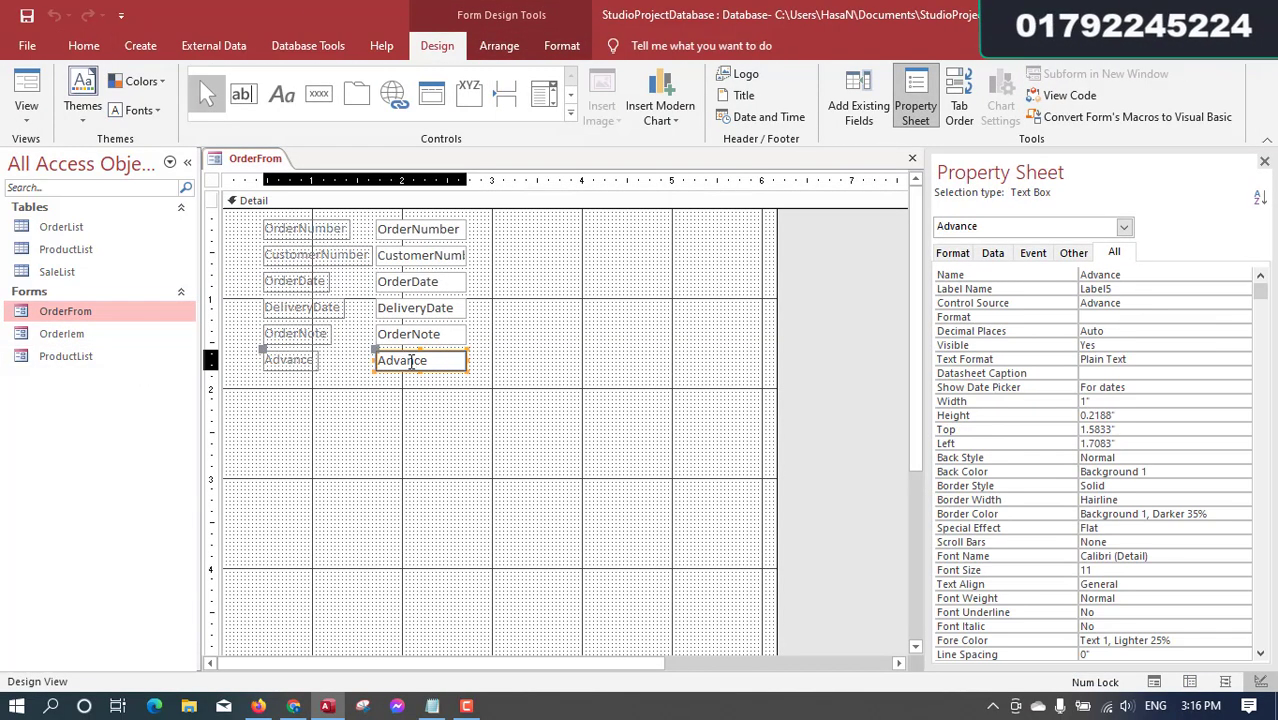
click(359, 403)
click(428, 410)
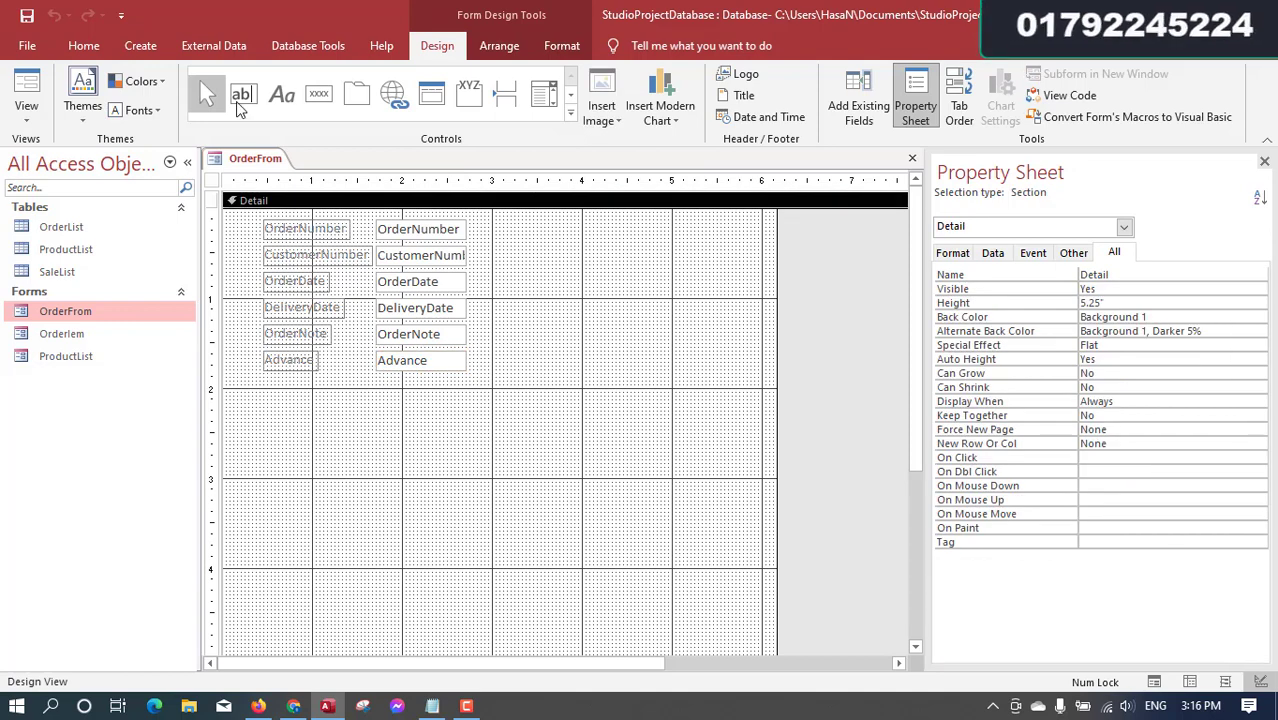
click(406, 365)
key(ctrl+c)
key(ctrl+v)
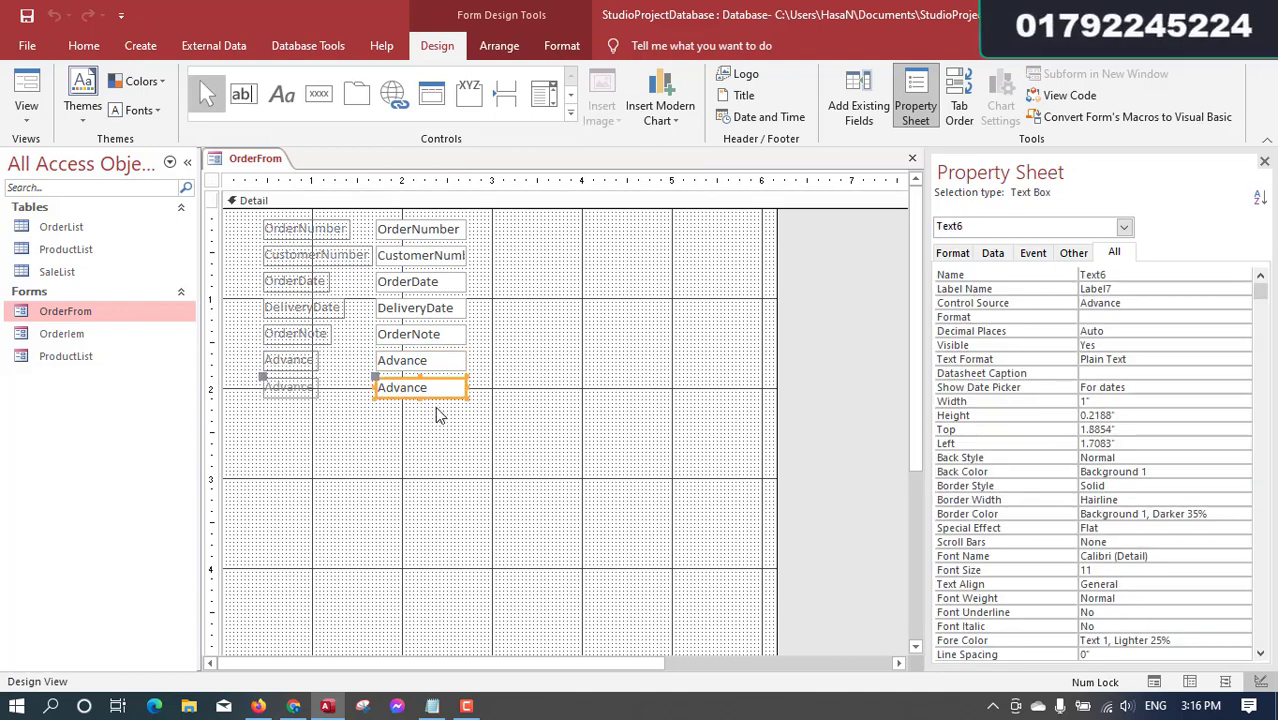
click(435, 406)
Change the duplicated label's caption to TotalBill
click(291, 388)
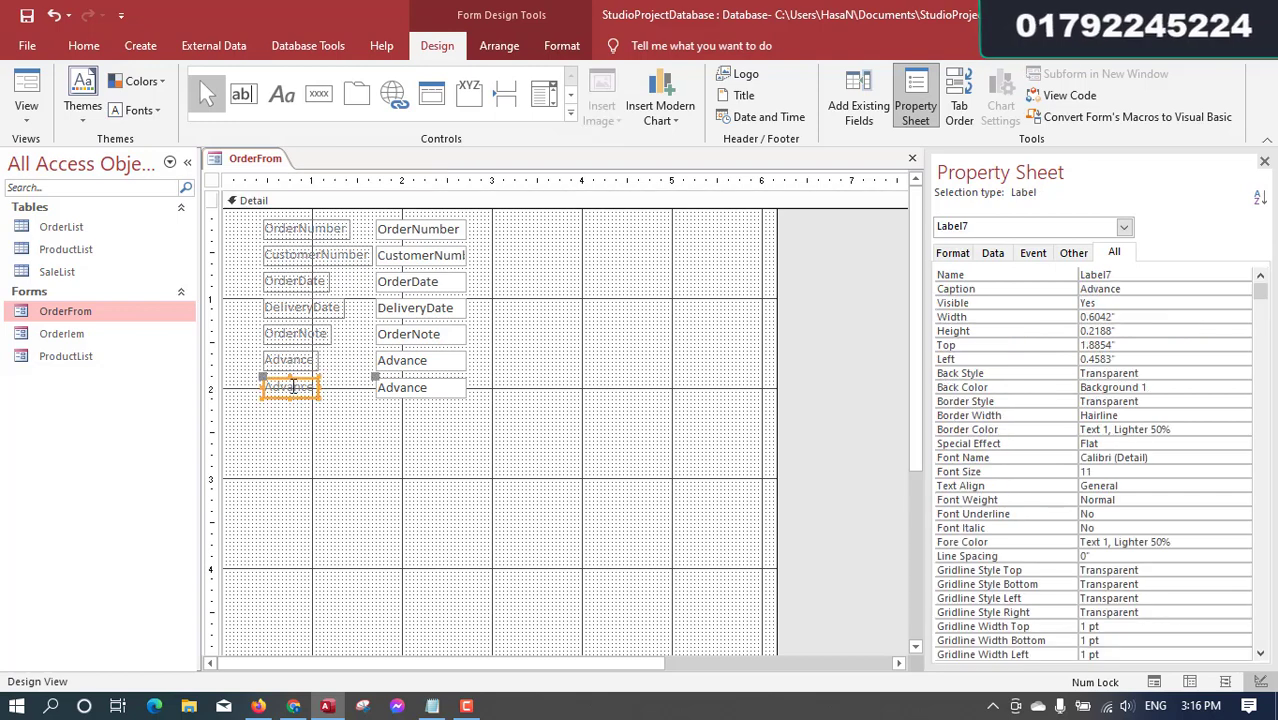
double_click(292, 387)
text(Total)
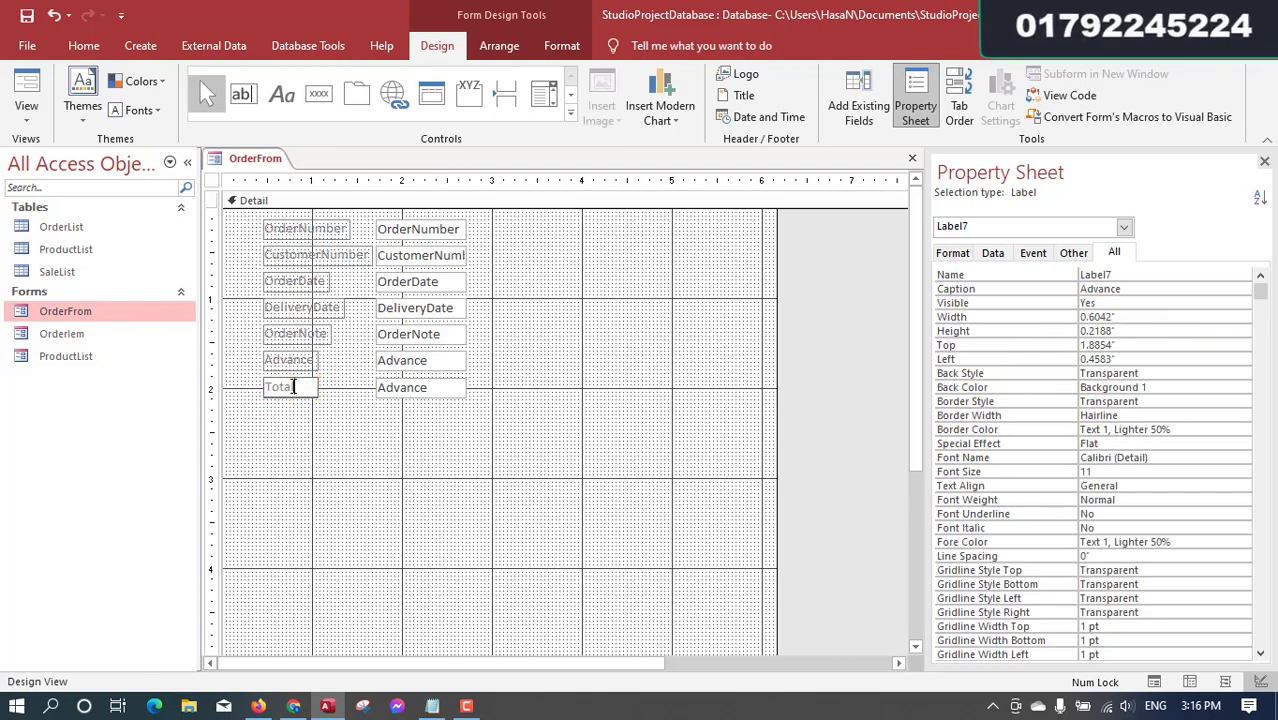
text(Bill)
key(Return)
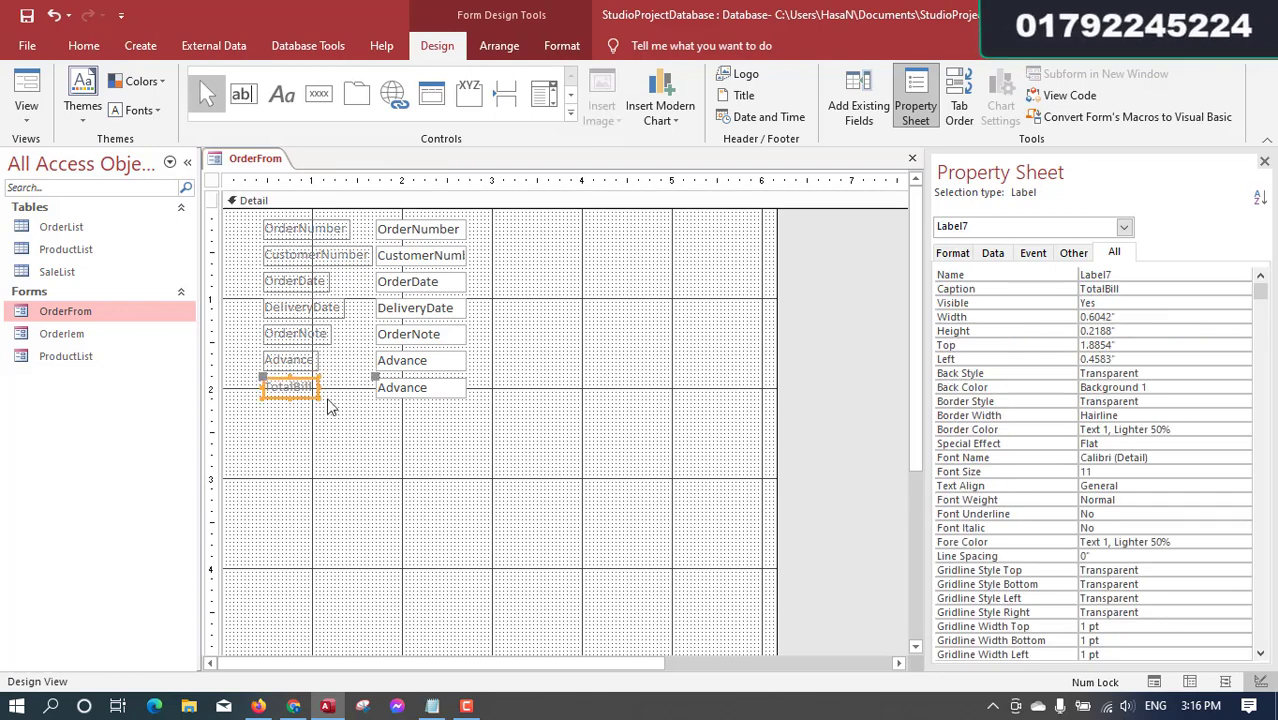
Clear the Control Source of the TotalBill text box
click(448, 386)
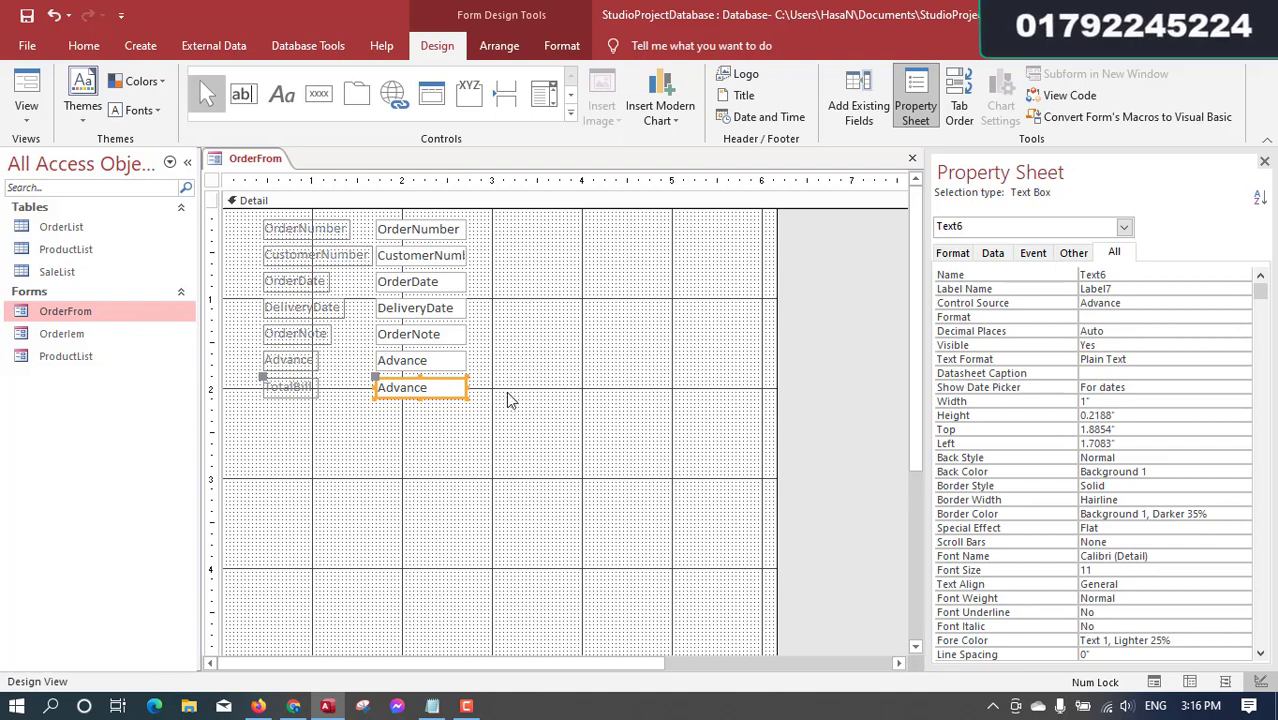
click(994, 254)
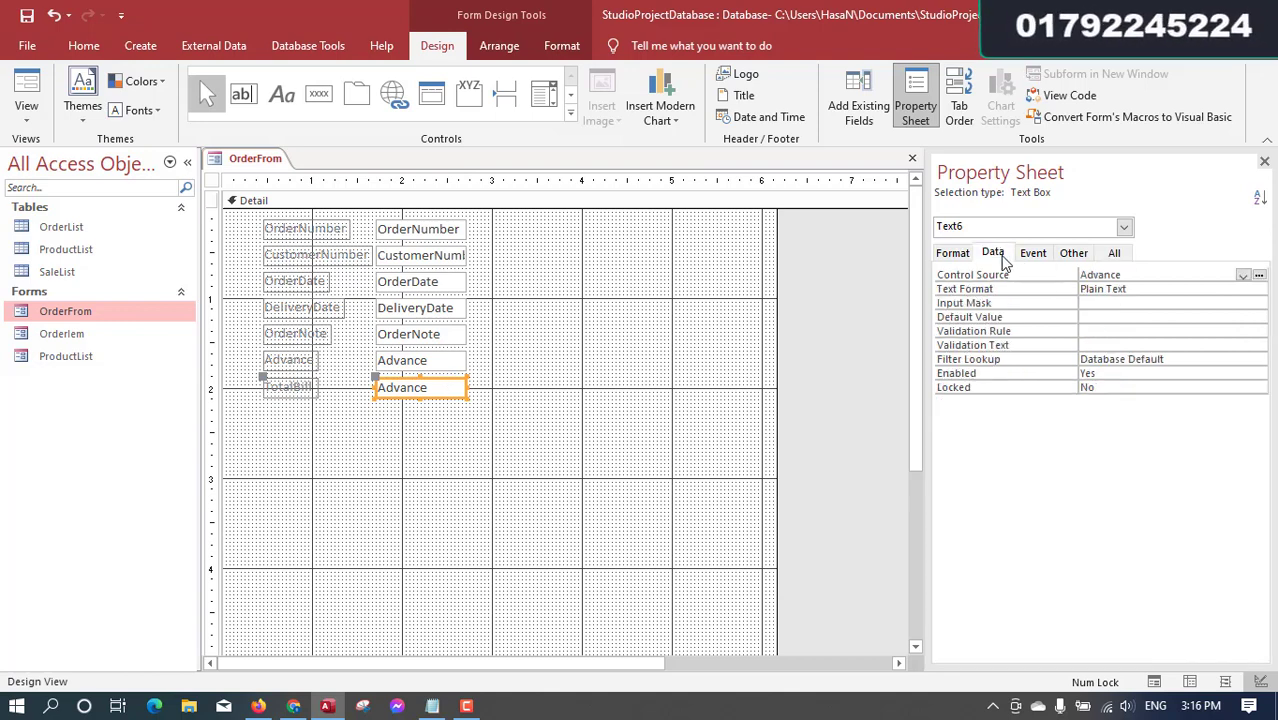
double_click(1138, 276)
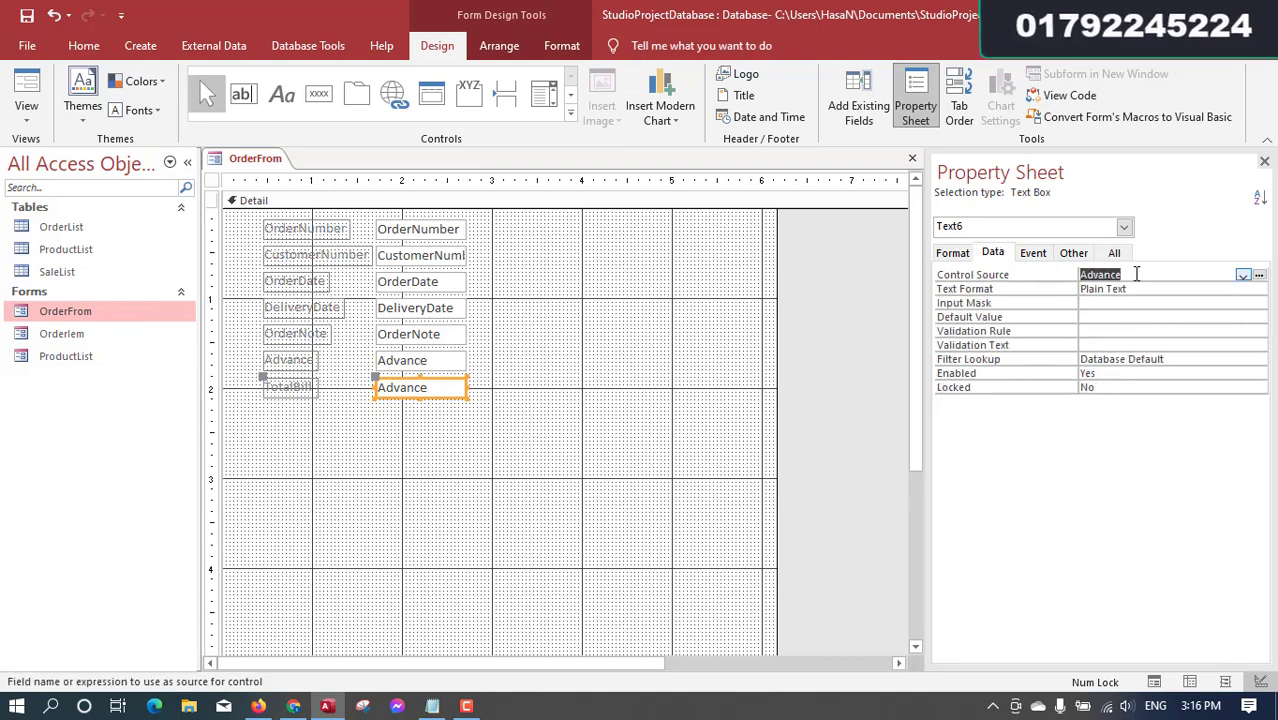
key(Delete)
click(1259, 277)
drag(733, 111, 957, 227)
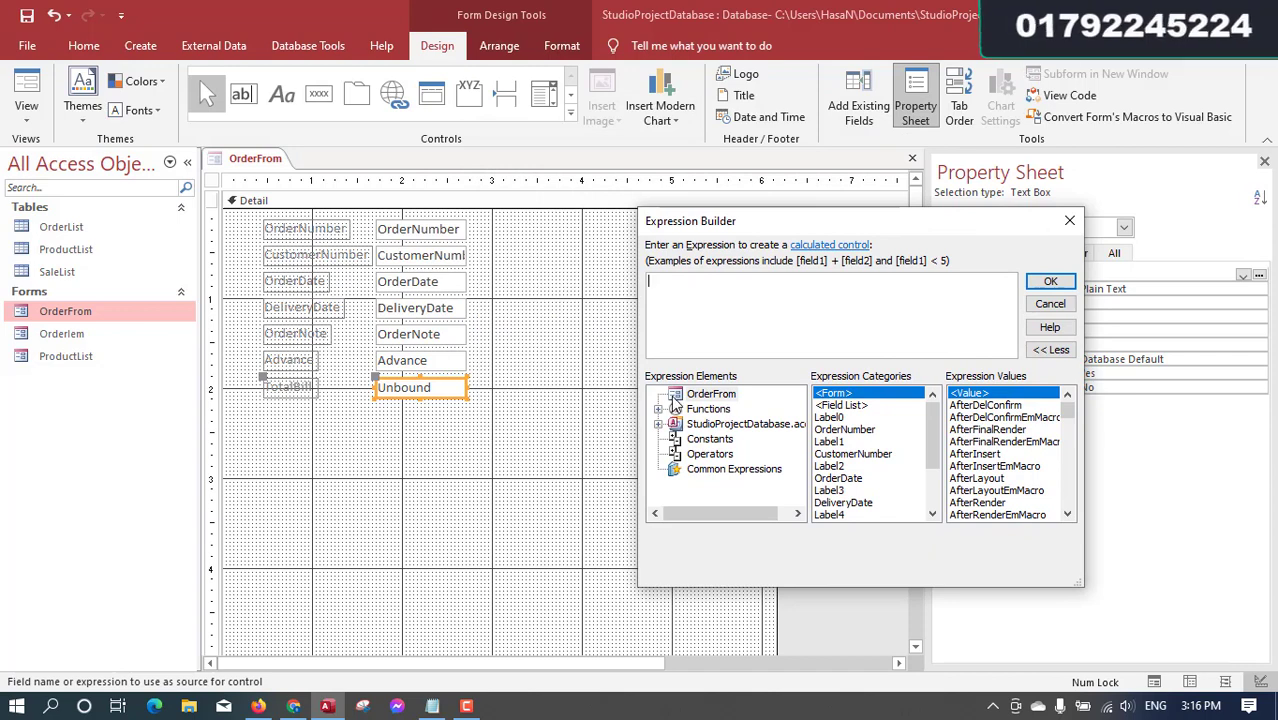
click(1049, 302)
Insert the OrderIem form as a subform in OrderFrom and position it just below the TotalBill field
click(516, 480)
click(62, 340)
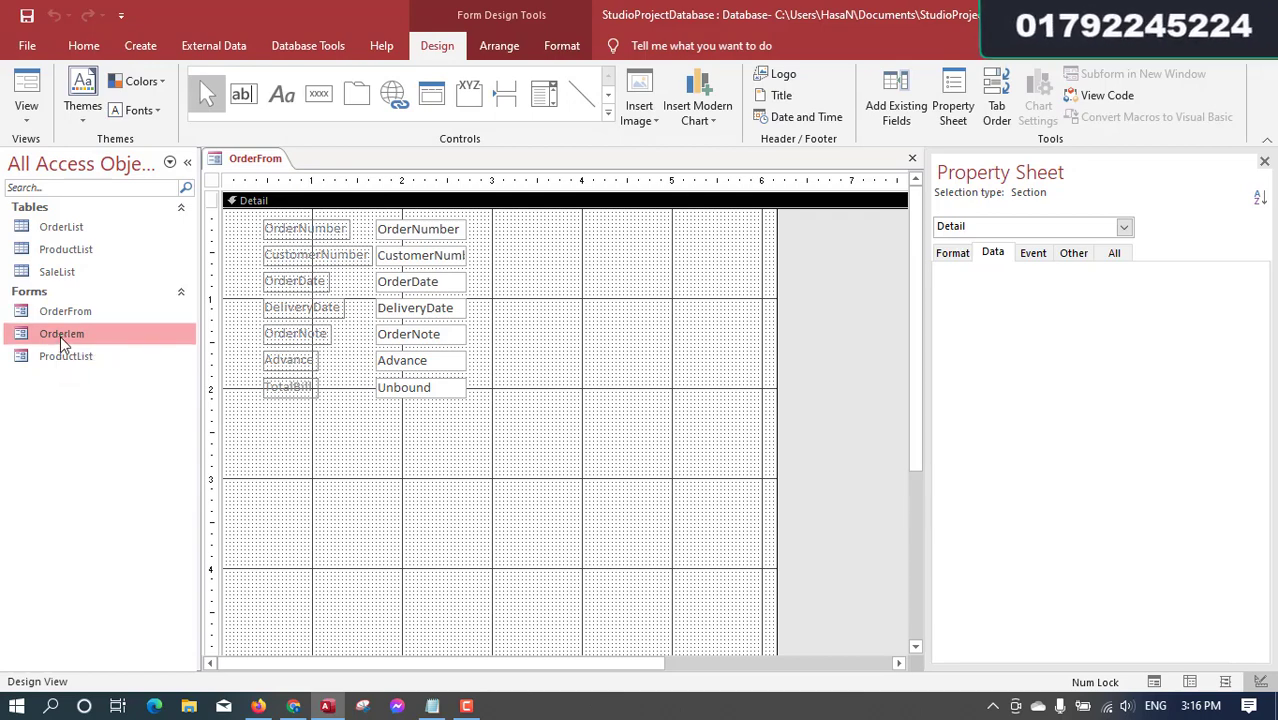
drag(60, 335, 264, 429)
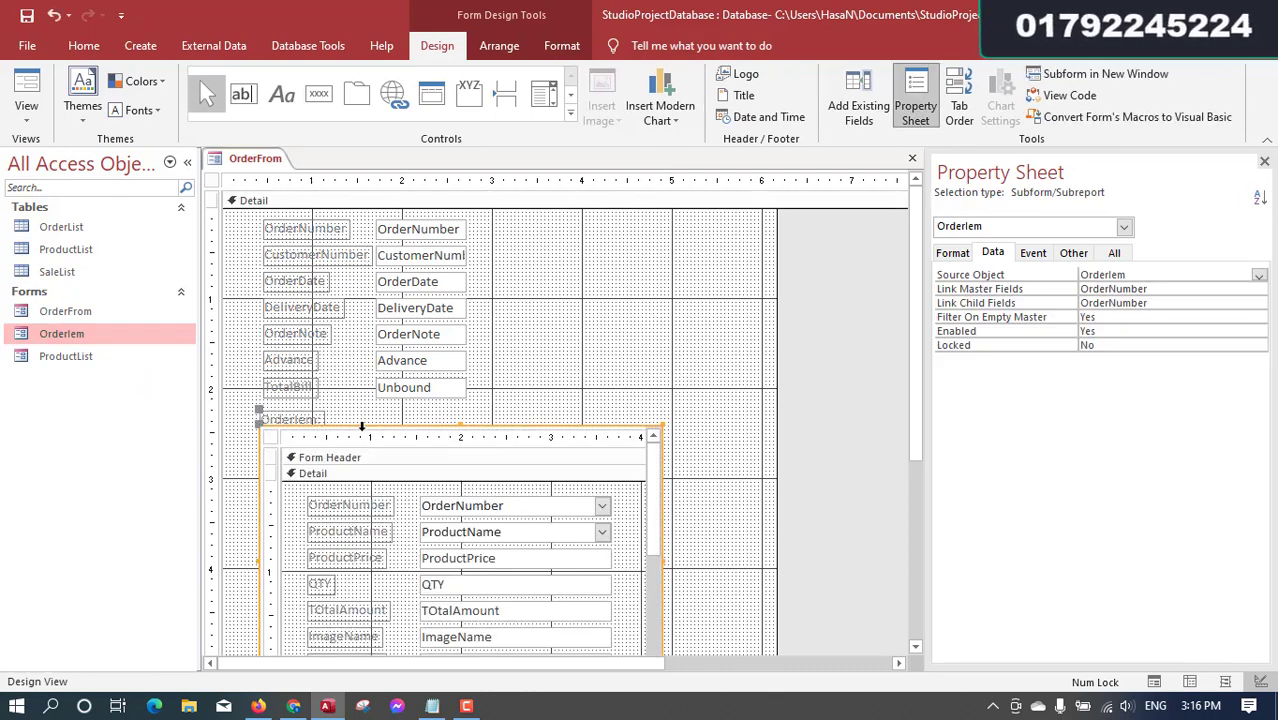
drag(362, 427, 336, 420)
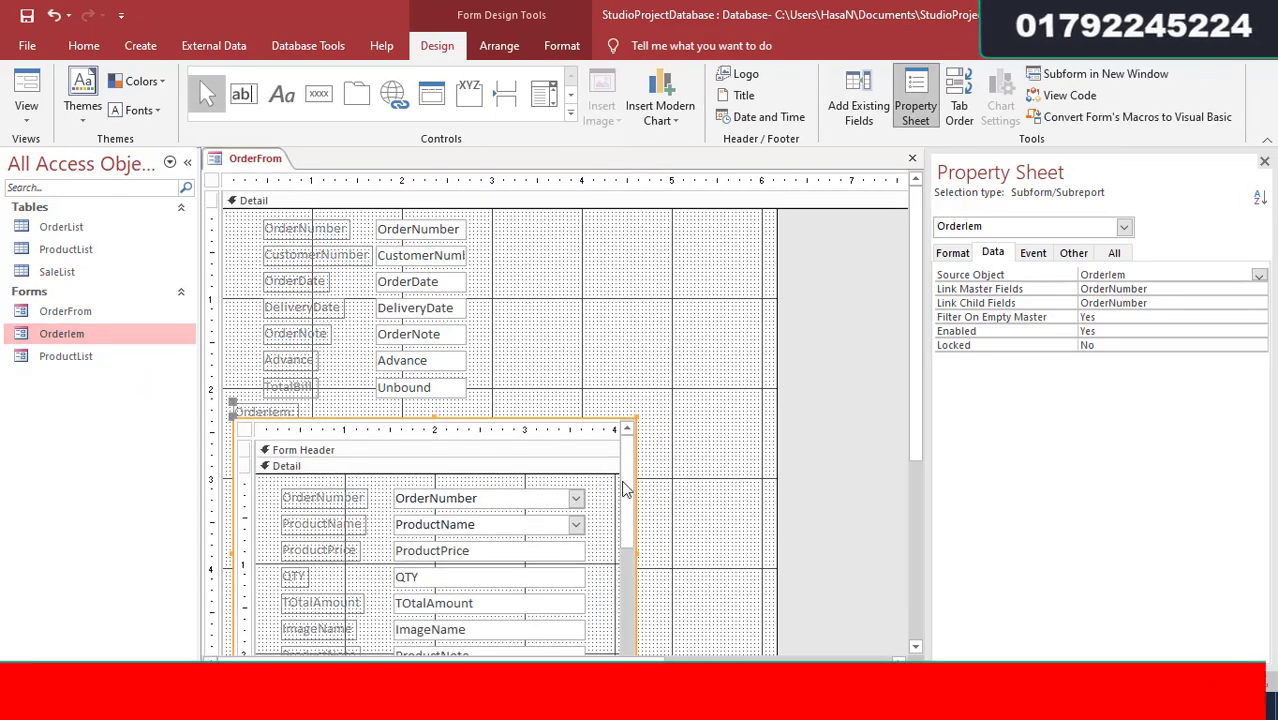
Widen the OrderIem subform until it nearly reaches the right edge of the OrderFrom detail area
scroll(624, 489, down, 3)
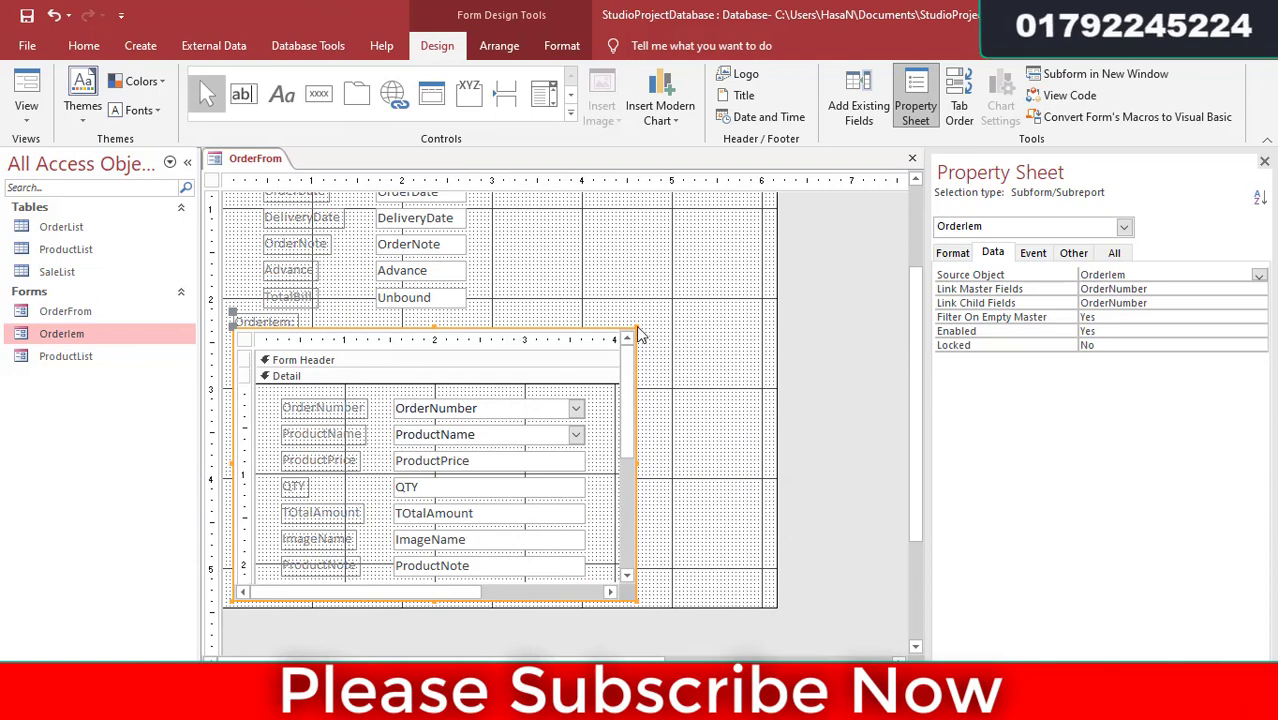
drag(640, 335, 772, 327)
click(691, 286)
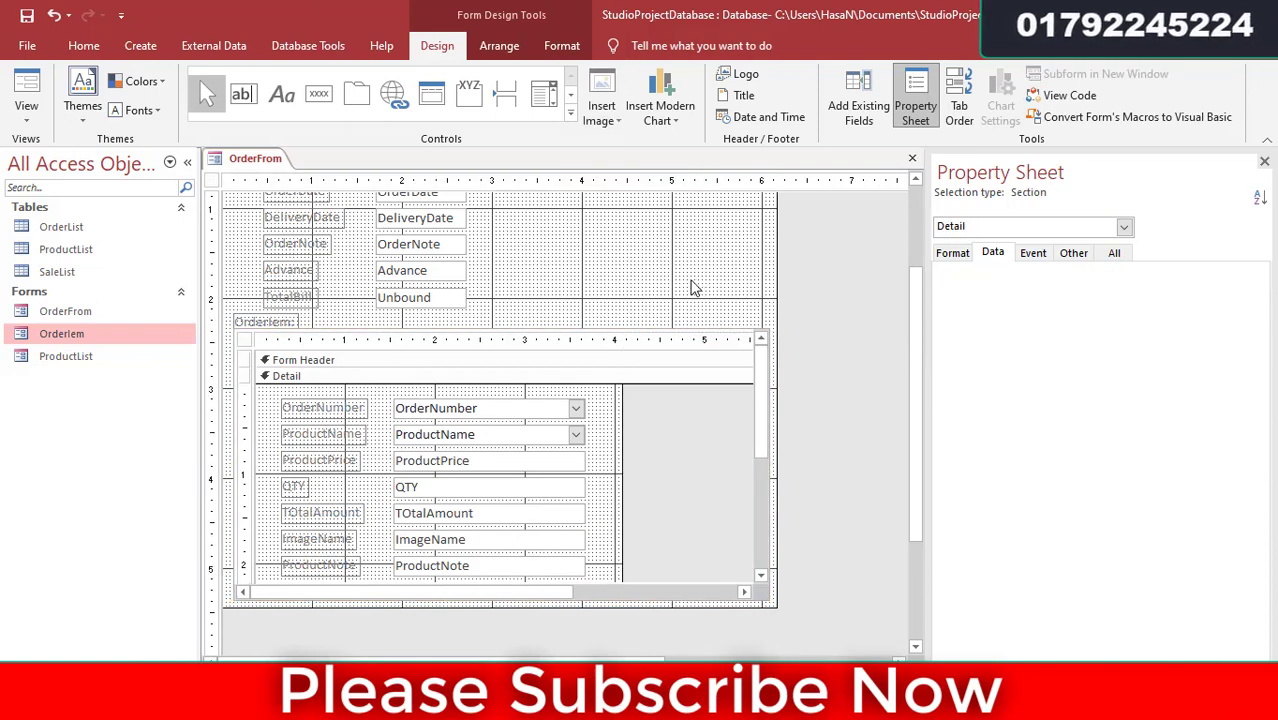
Set the TotalBill text box's Control Source to the OrderIem subform's OrderTotal control using the Expression Builder
click(428, 298)
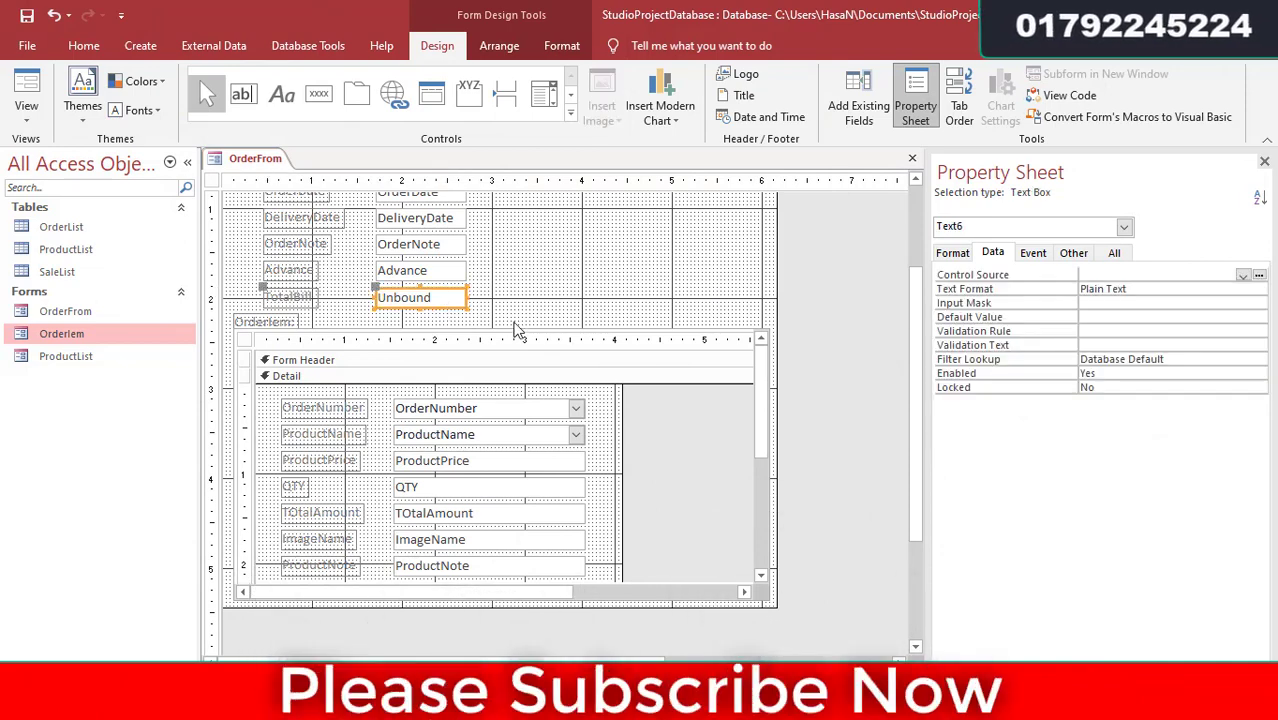
click(1259, 277)
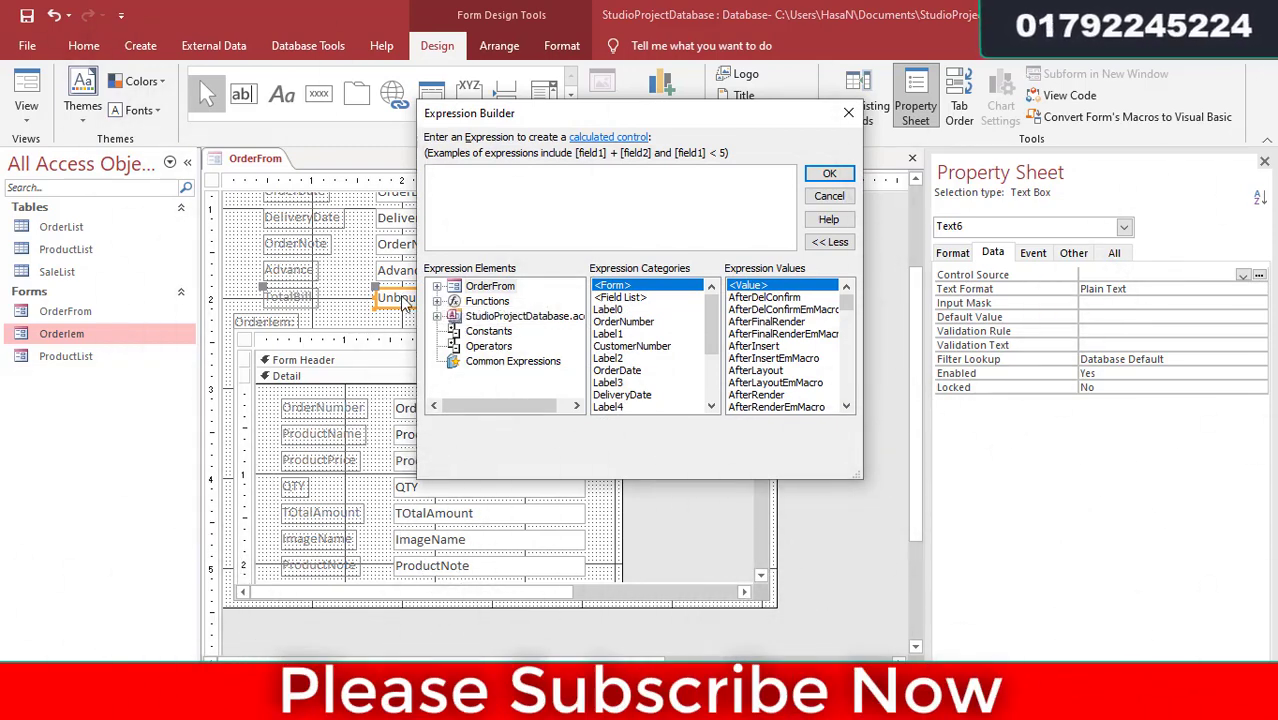
click(437, 287)
click(505, 301)
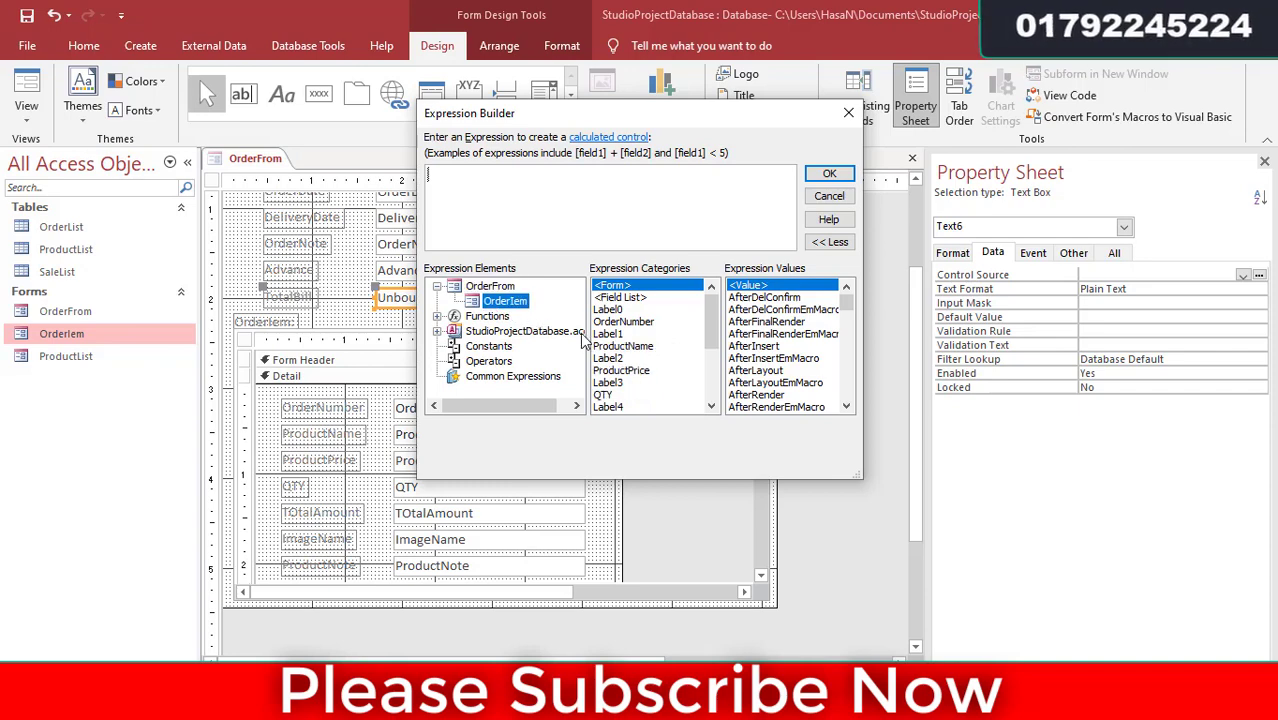
click(656, 359)
scroll(657, 360, down, 2)
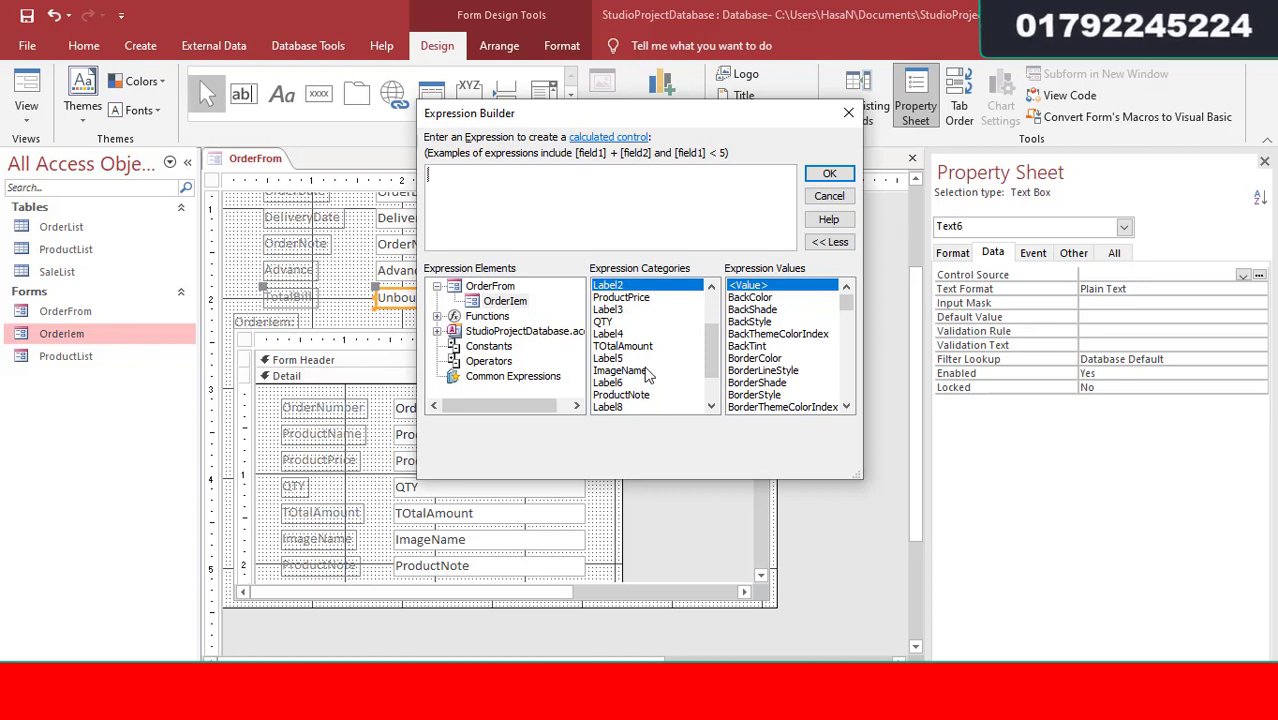
scroll(646, 373, down, 2)
click(648, 371)
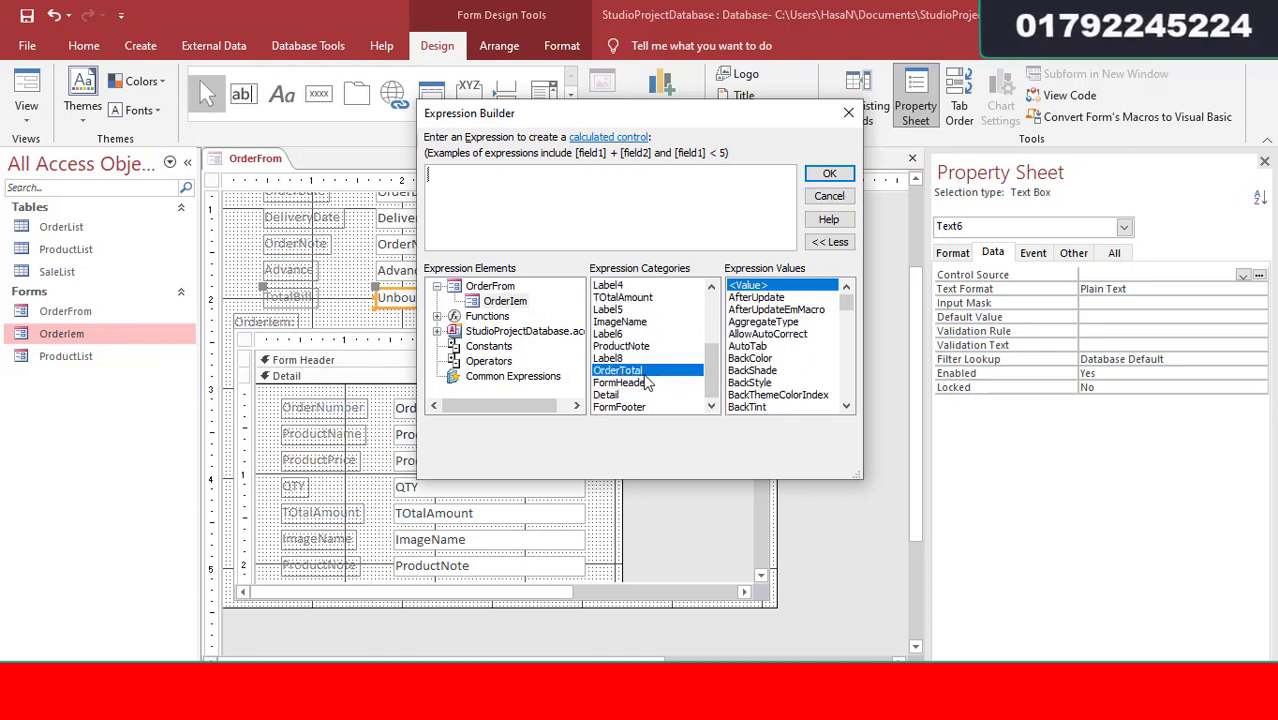
double_click(646, 373)
click(829, 173)
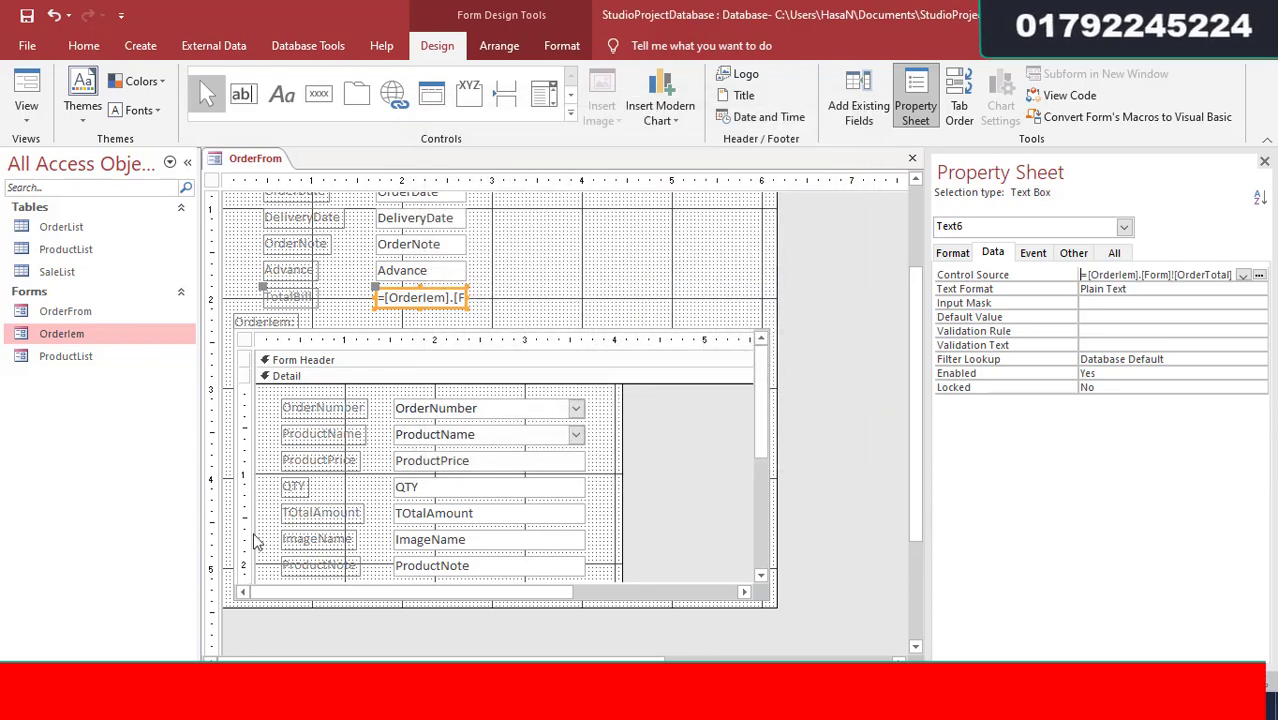
Check the Sum text box in the OrderIem subform's footer against the TotalBill expression
scroll(588, 534, down, 3)
scroll(597, 536, up, 3)
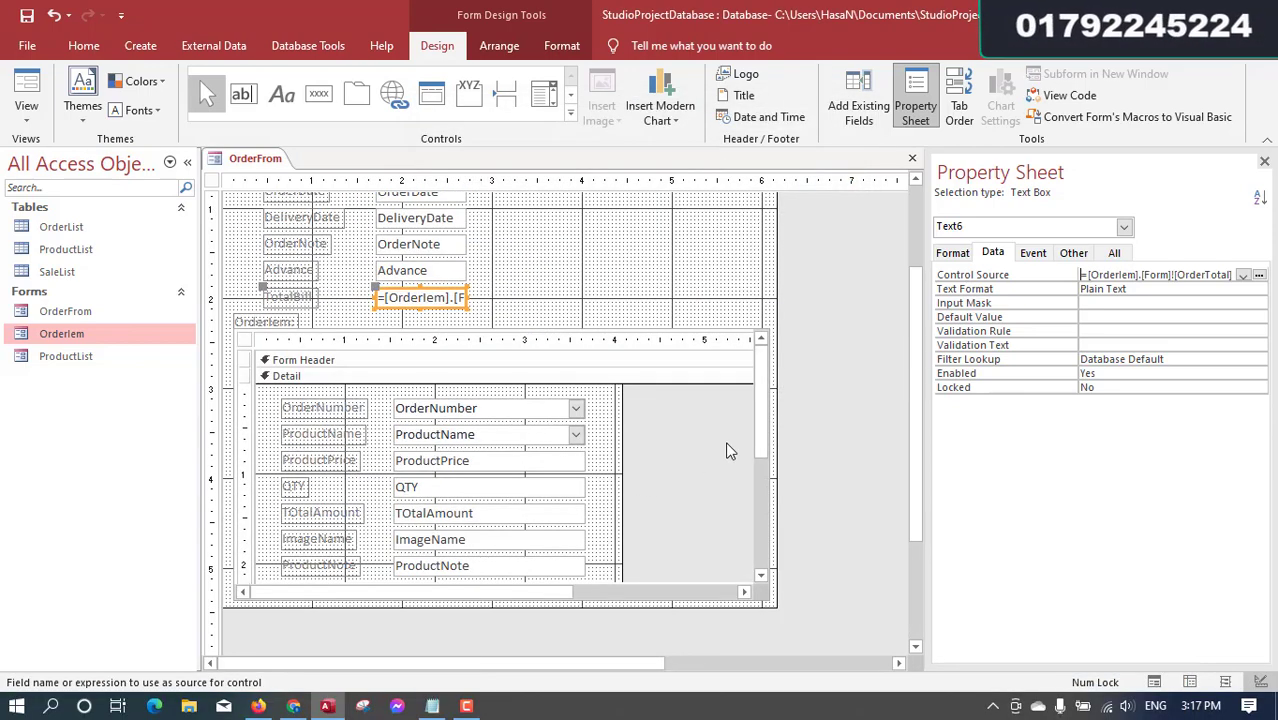
drag(763, 420, 770, 508)
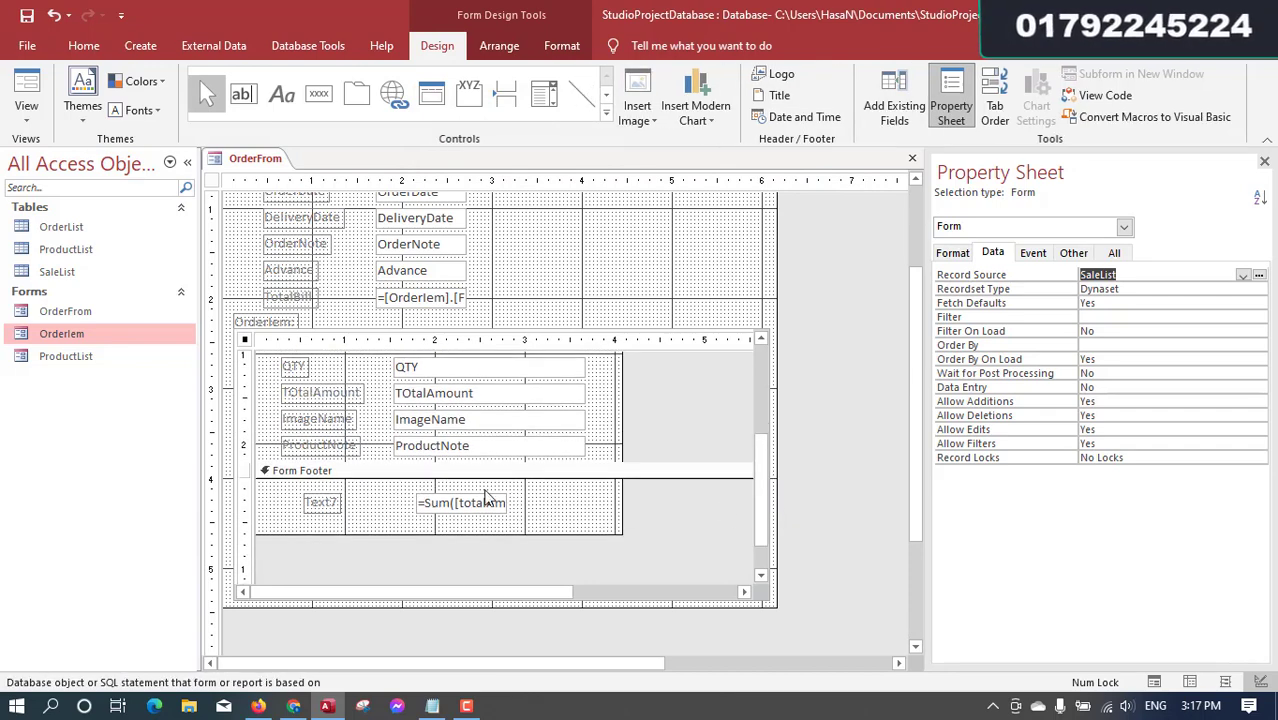
click(478, 514)
scroll(564, 498, up, 3)
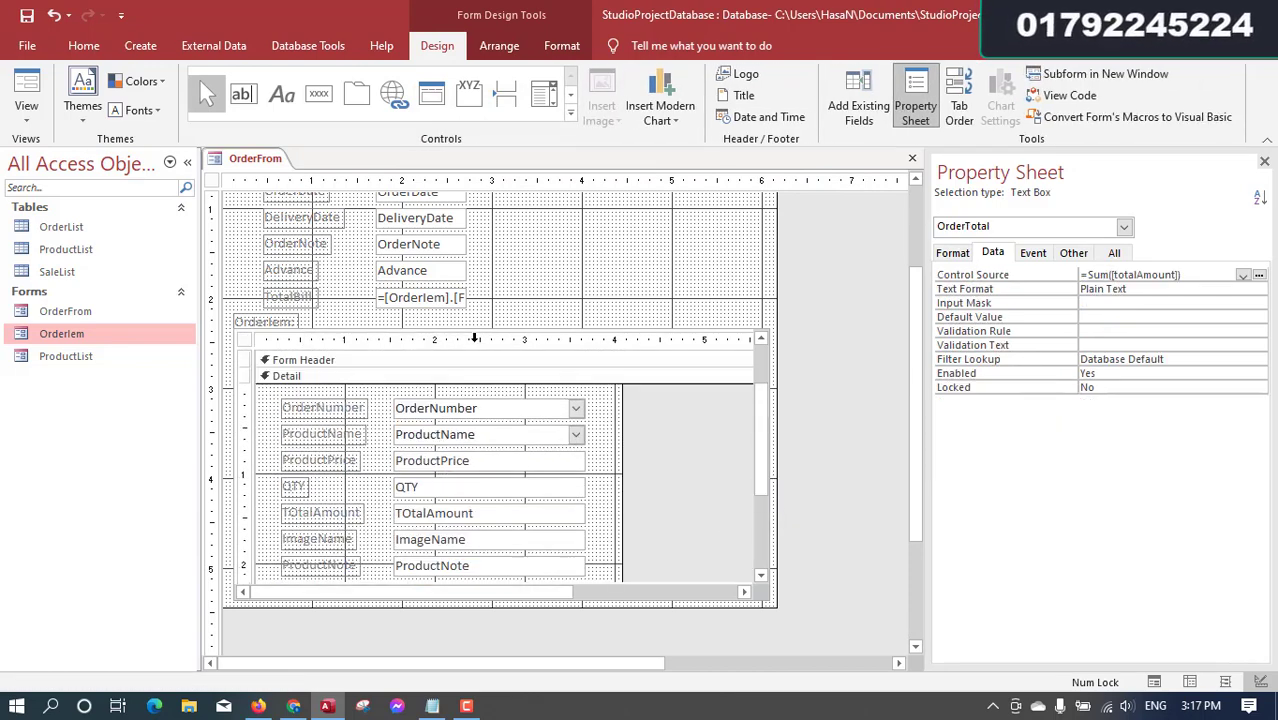
click(425, 300)
click(533, 297)
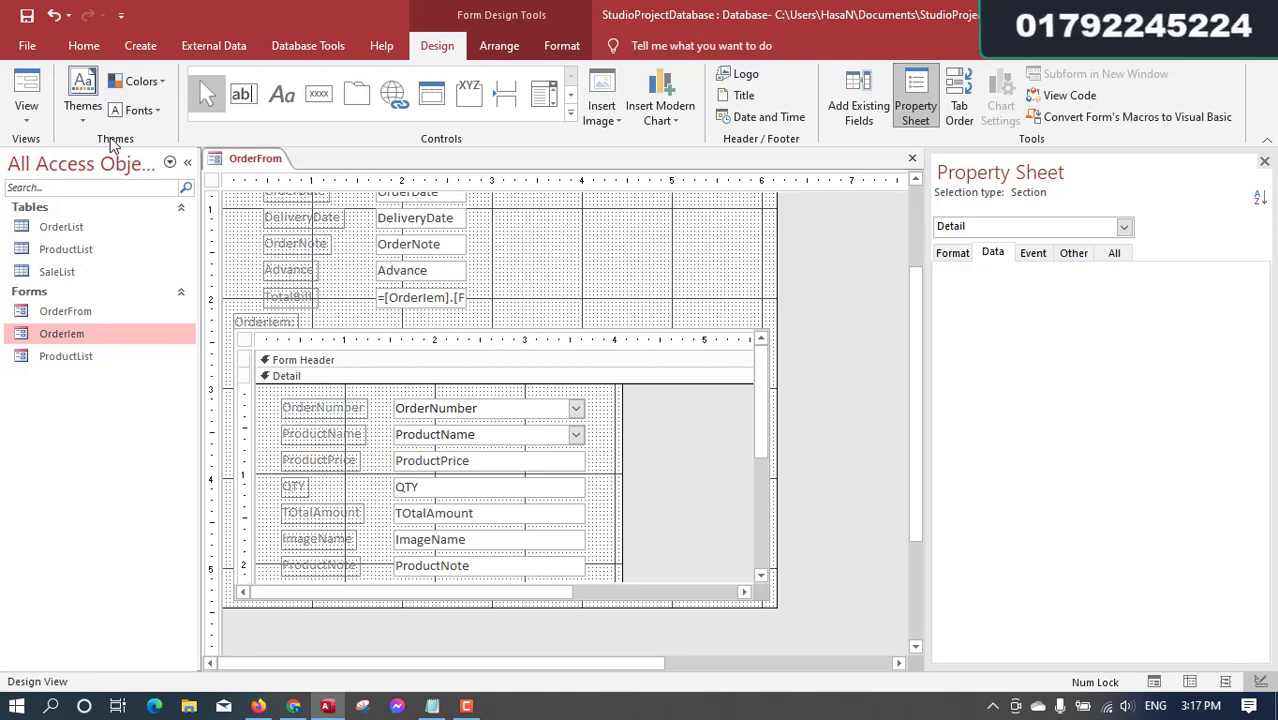
Preview OrderFrom in Form View, return it to Design View and close it
click(26, 92)
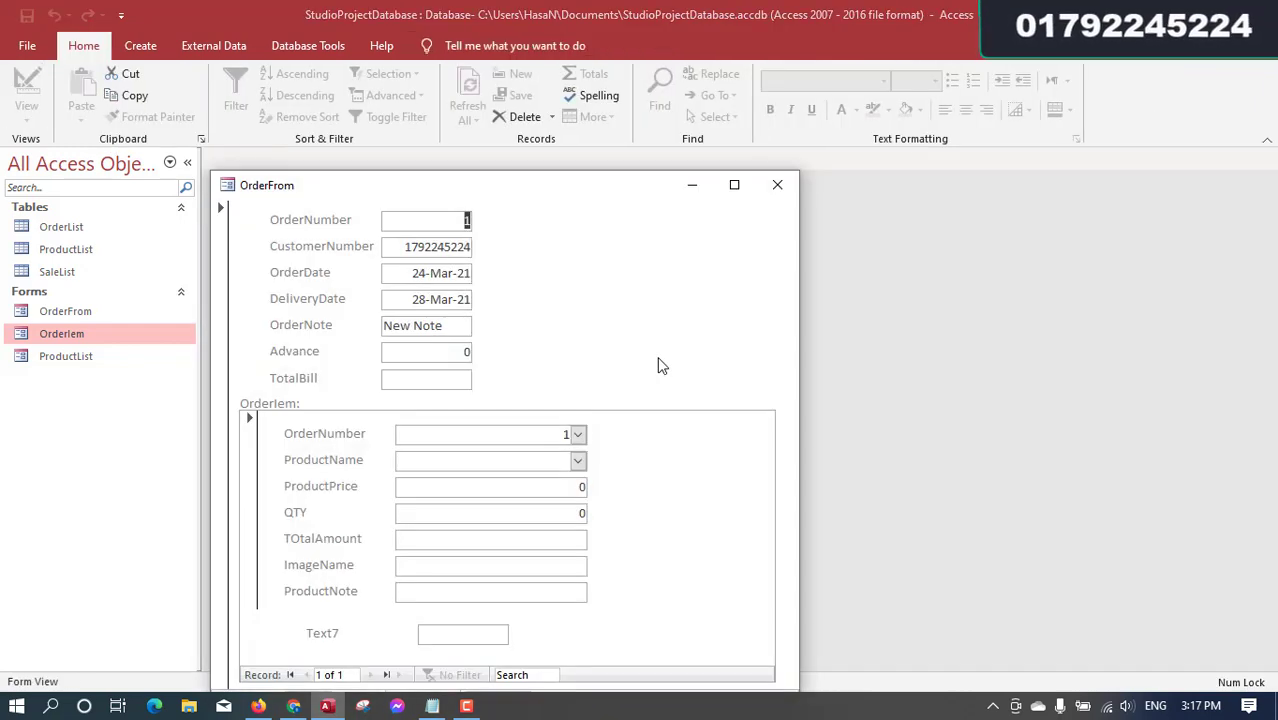
drag(603, 195, 742, 89)
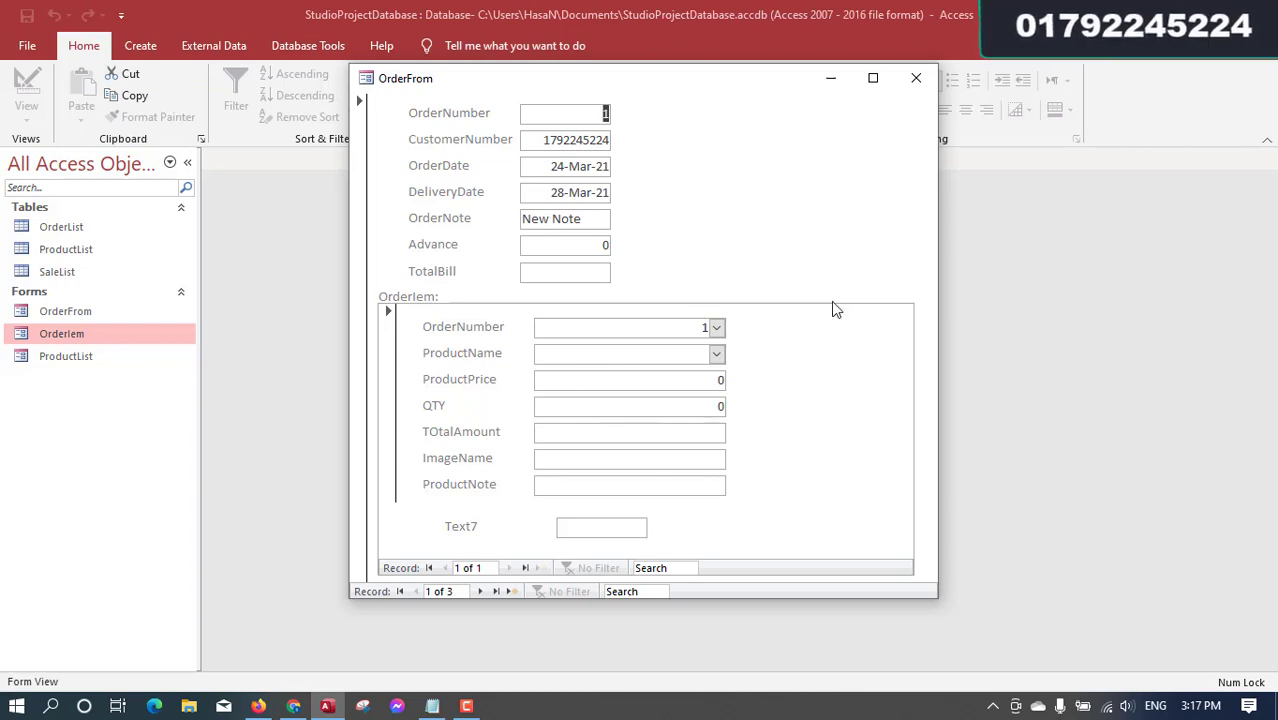
right_click(786, 183)
click(845, 234)
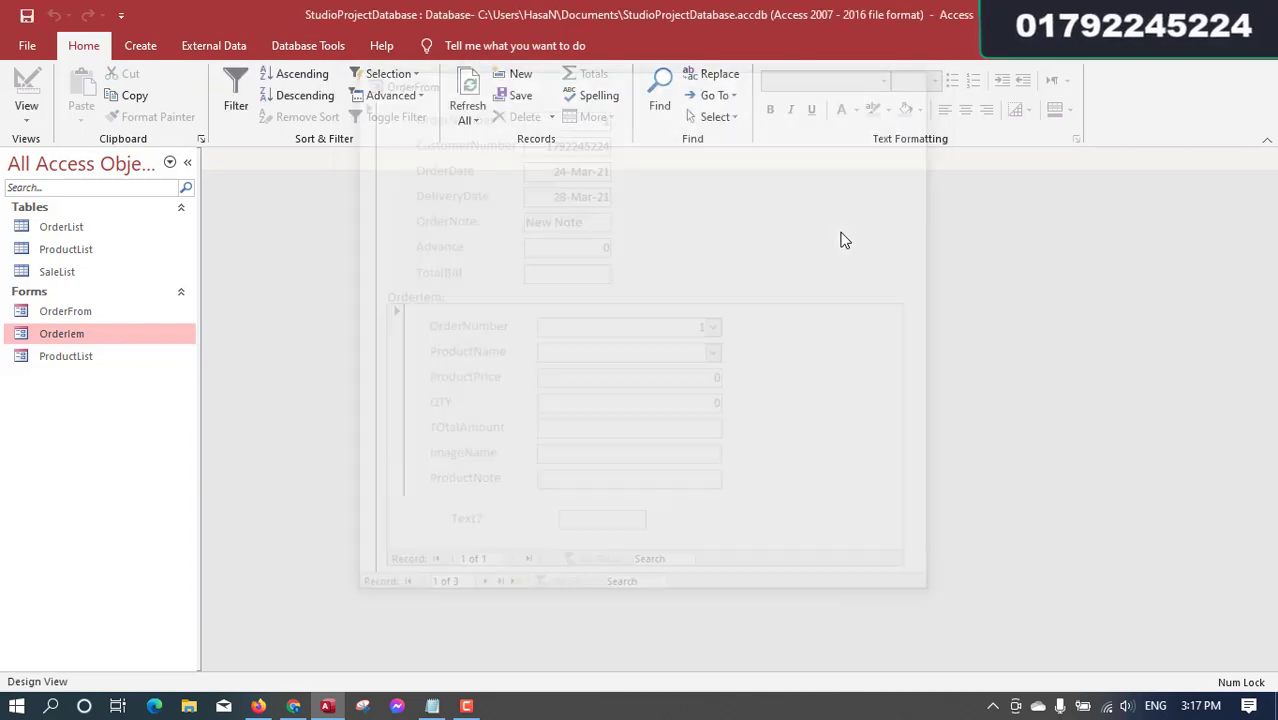
click(912, 158)
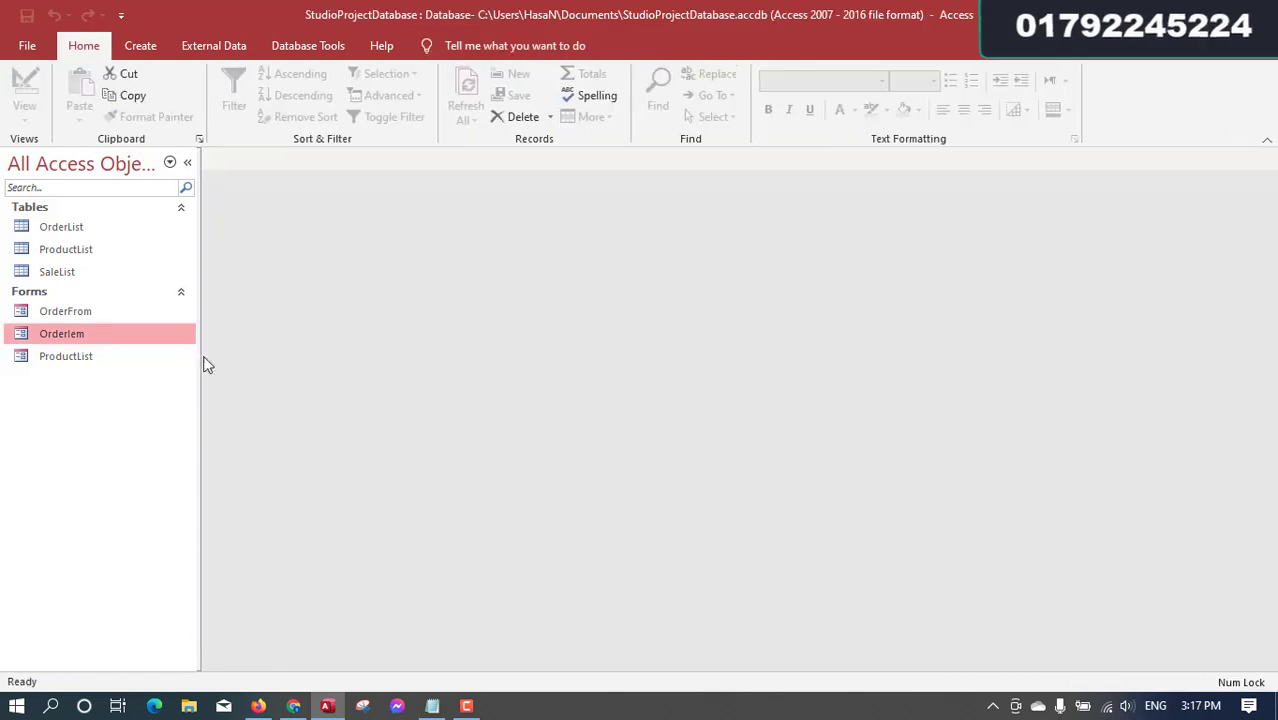
Set the OrderIem form's Default View to Datasheet in Design View and close the form
right_click(74, 336)
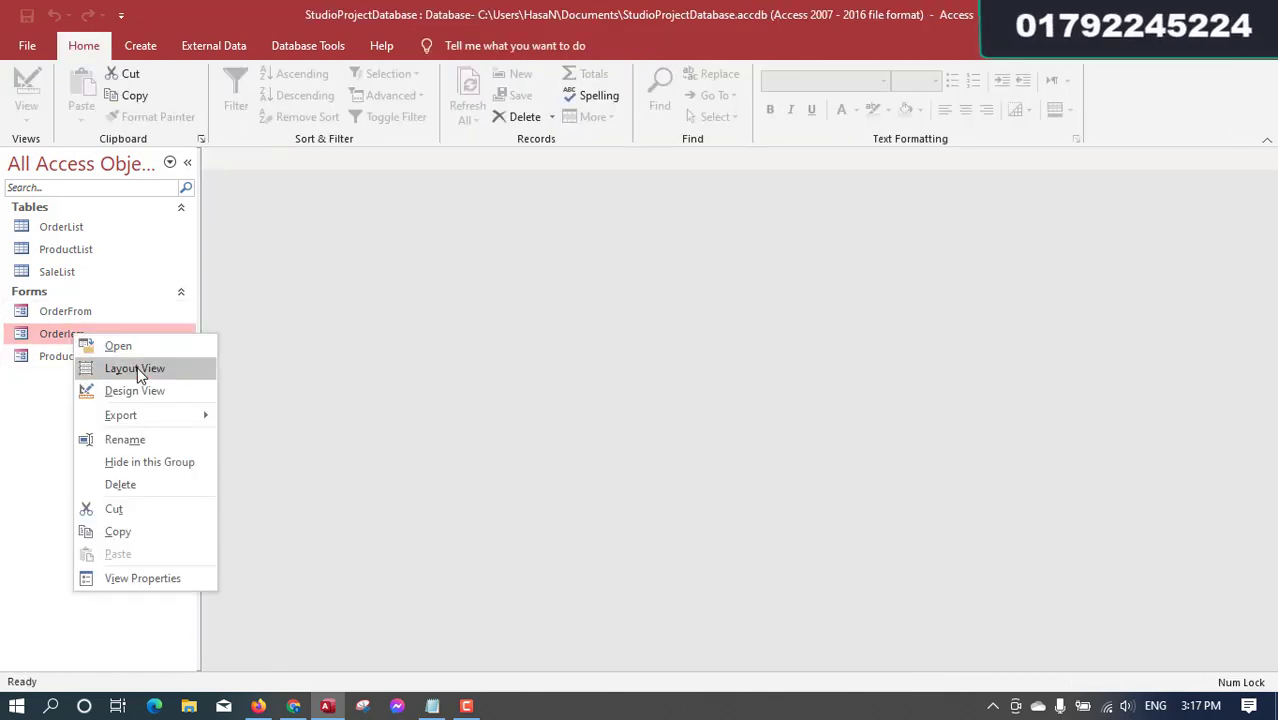
click(145, 390)
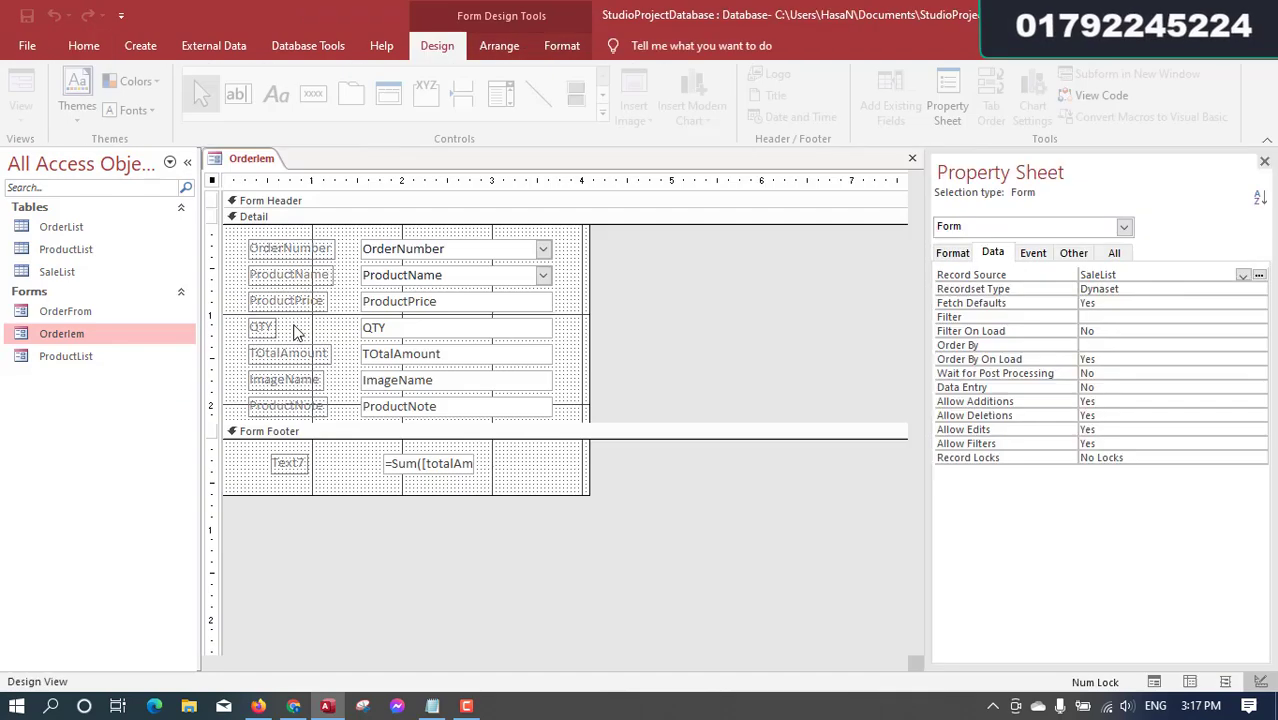
click(1113, 253)
click(942, 256)
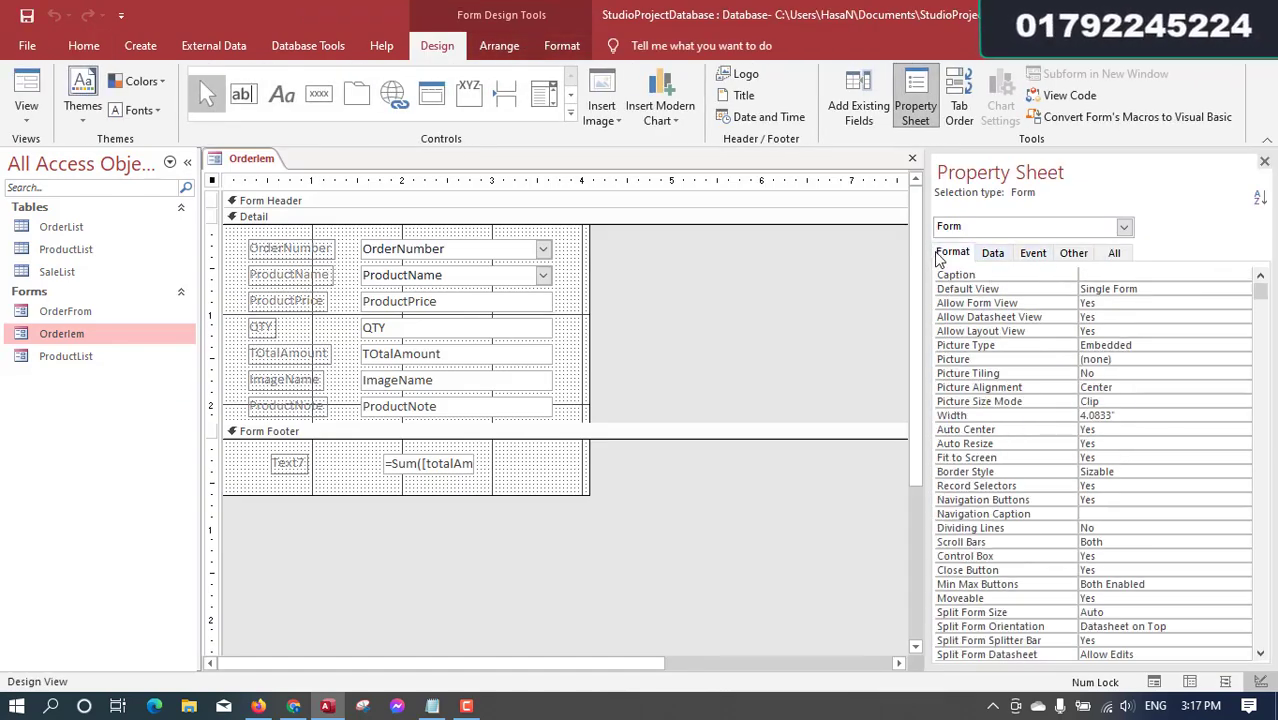
click(1146, 289)
click(1242, 291)
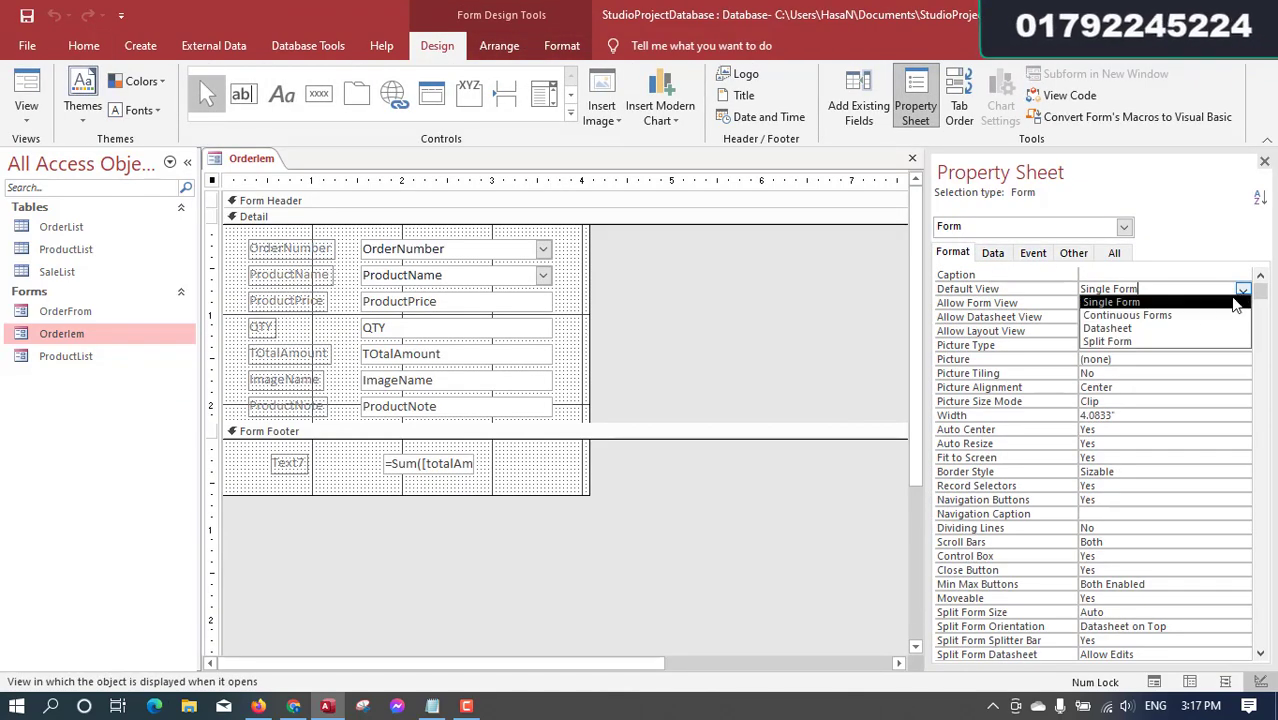
click(1190, 330)
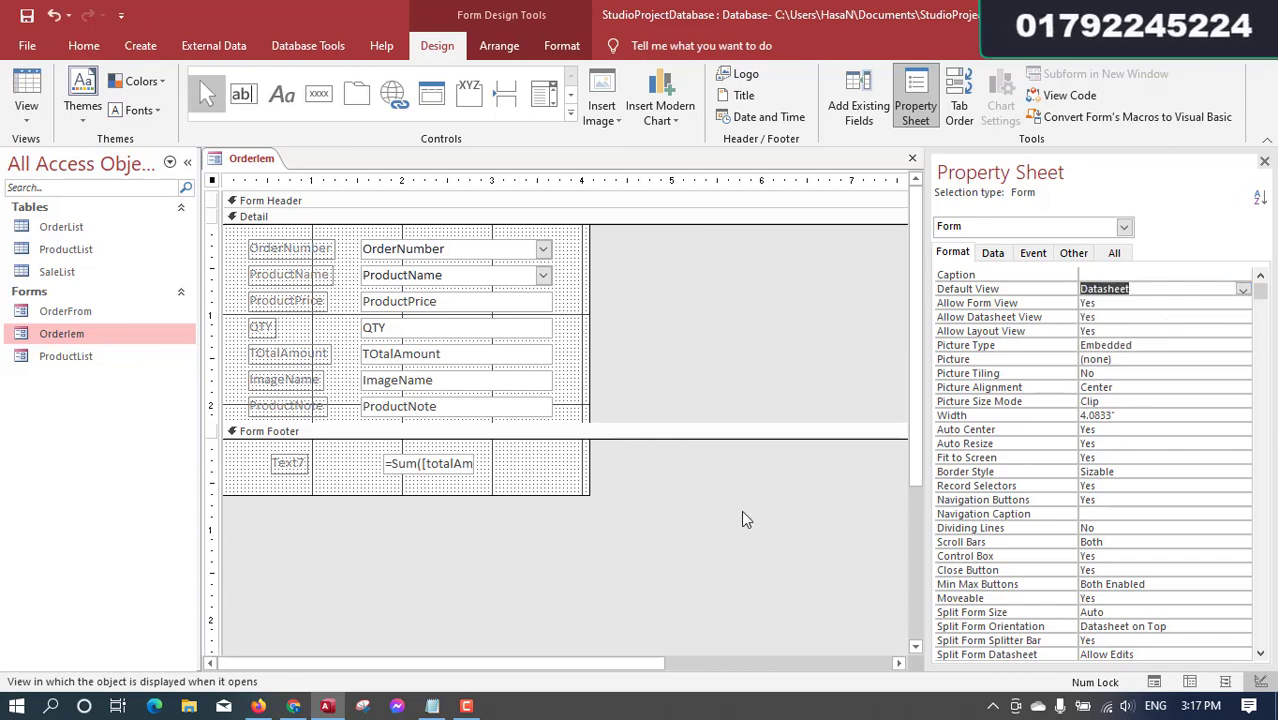
key(ctrl+w)
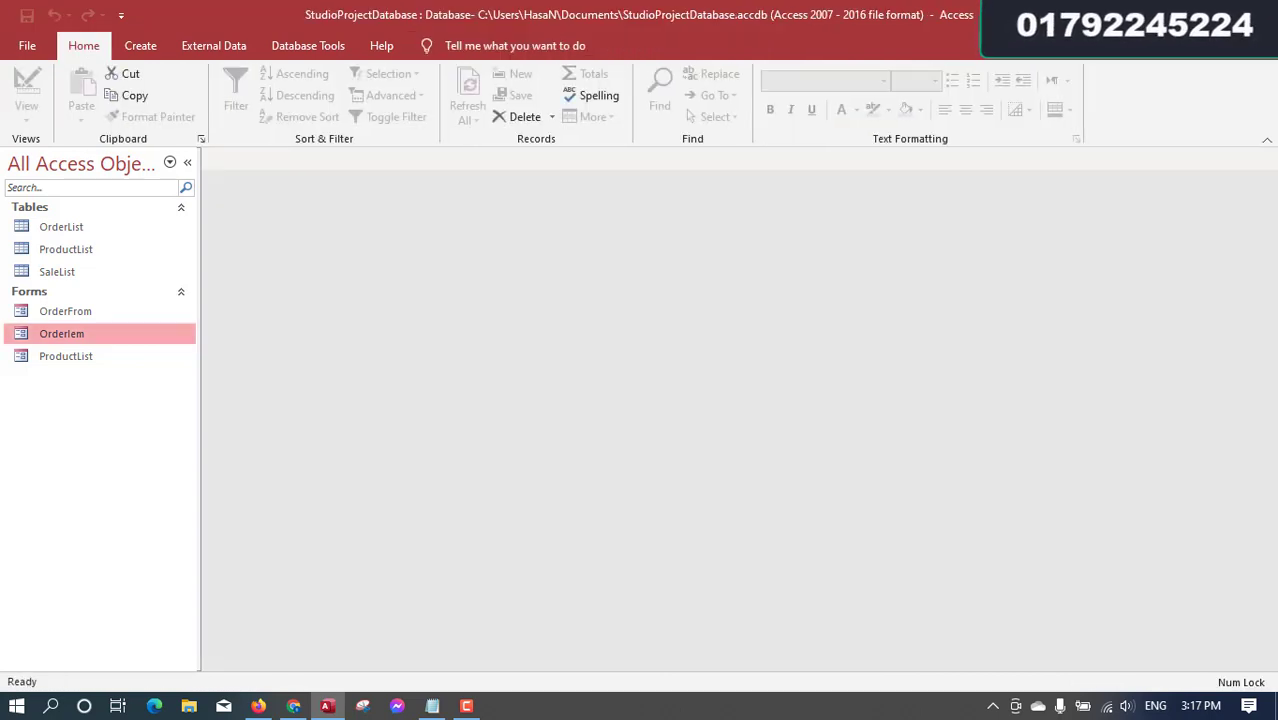
Open OrderFrom and hide the OrderNumber column in the OrderIem datasheet
click(70, 311)
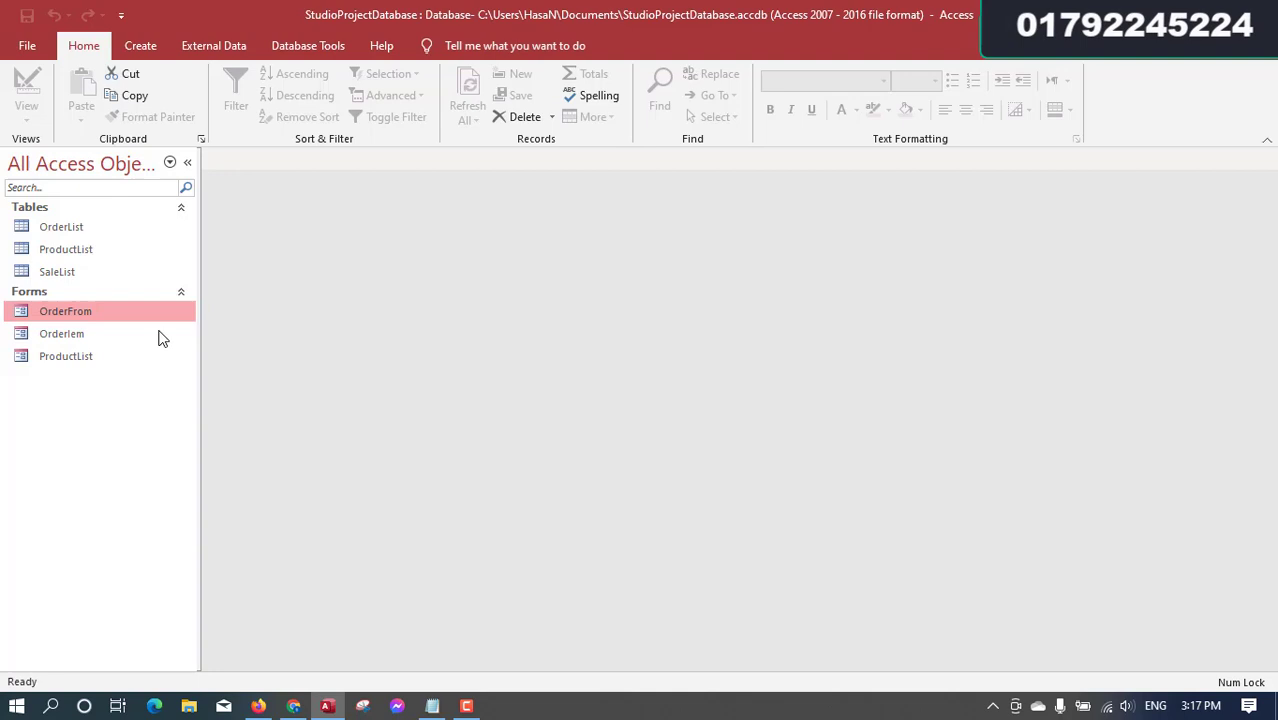
double_click(100, 315)
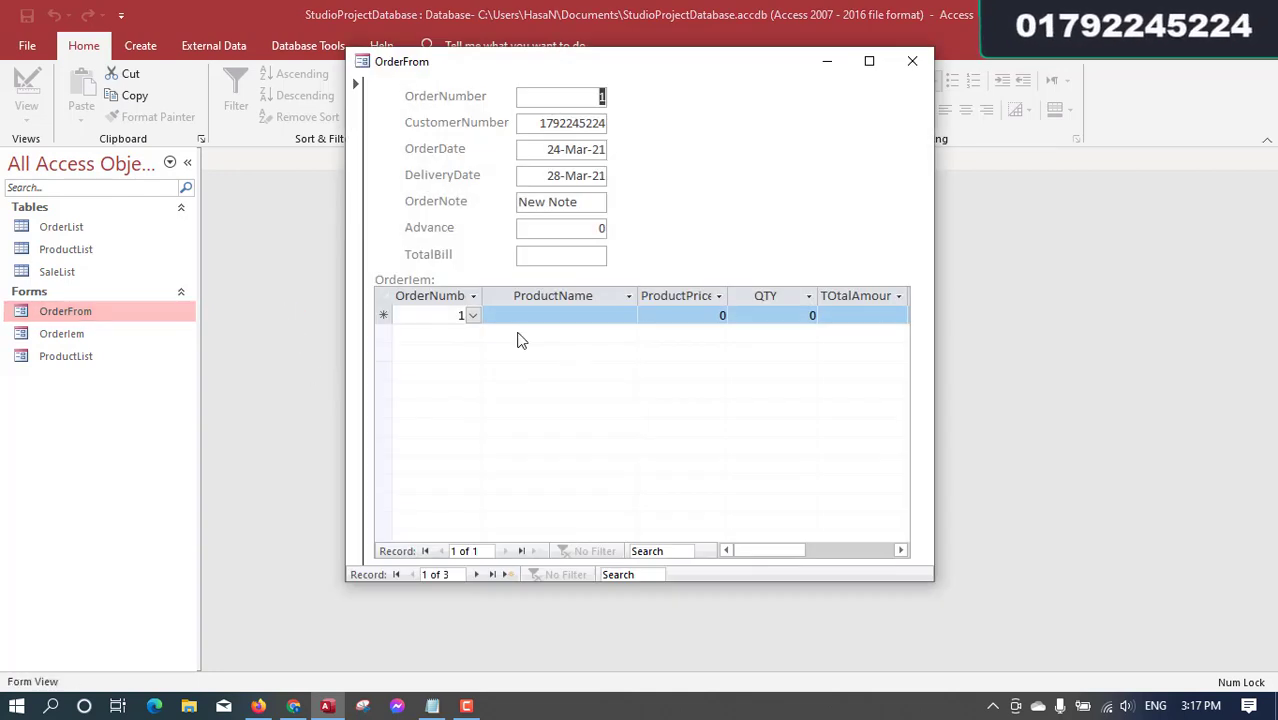
right_click(436, 295)
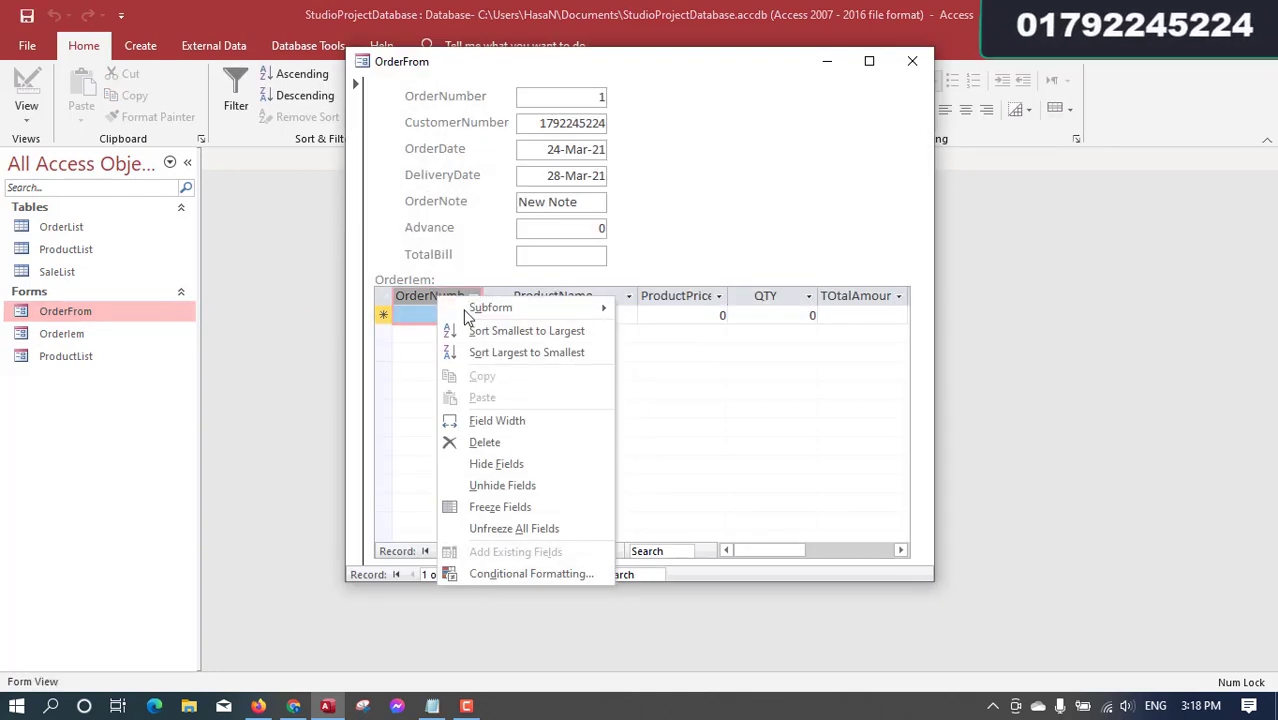
click(533, 464)
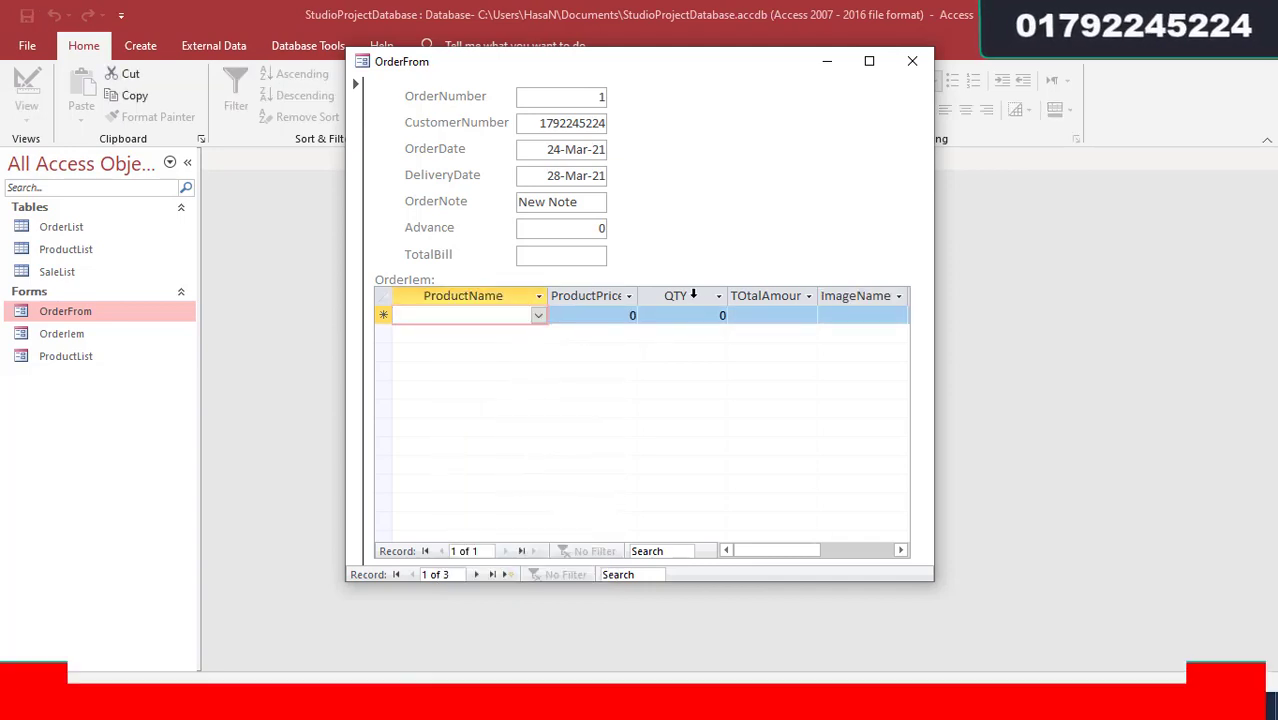
Narrow the QTY, TOtalAmount and ProductNote columns slightly in the OrderIem datasheet
click(690, 295)
double_click(724, 292)
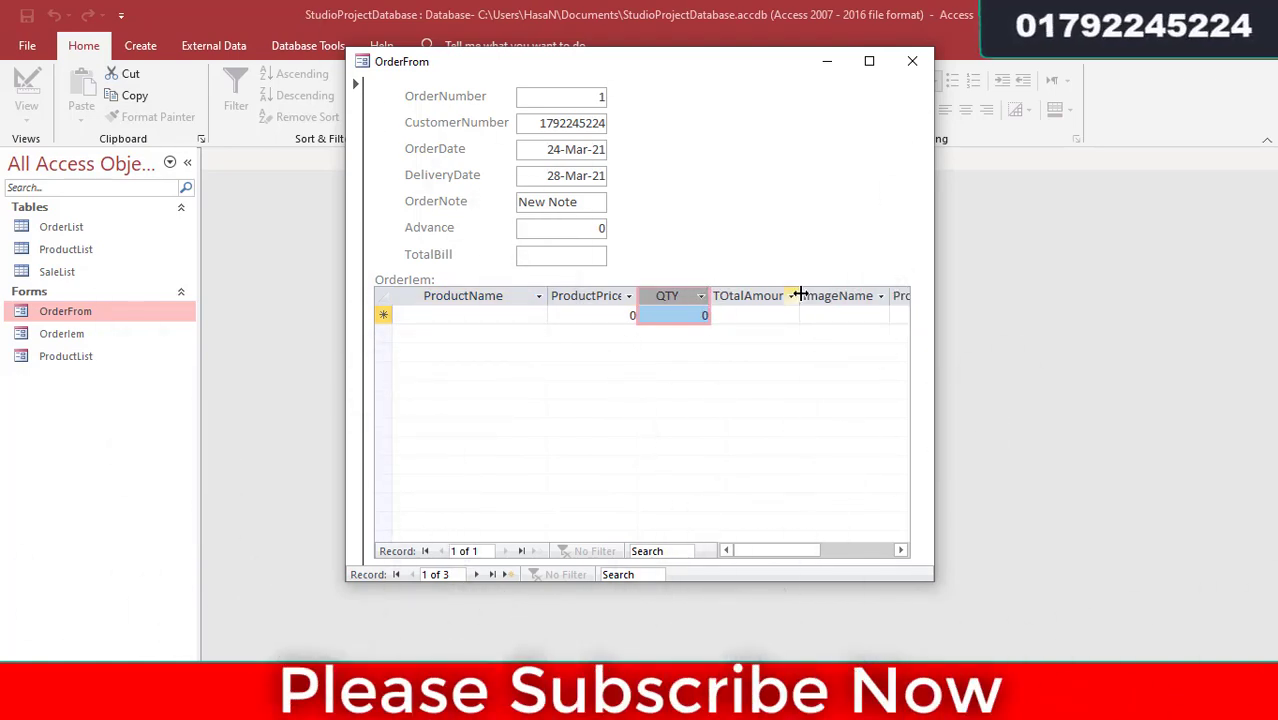
drag(798, 295, 789, 296)
drag(762, 551, 787, 557)
click(712, 298)
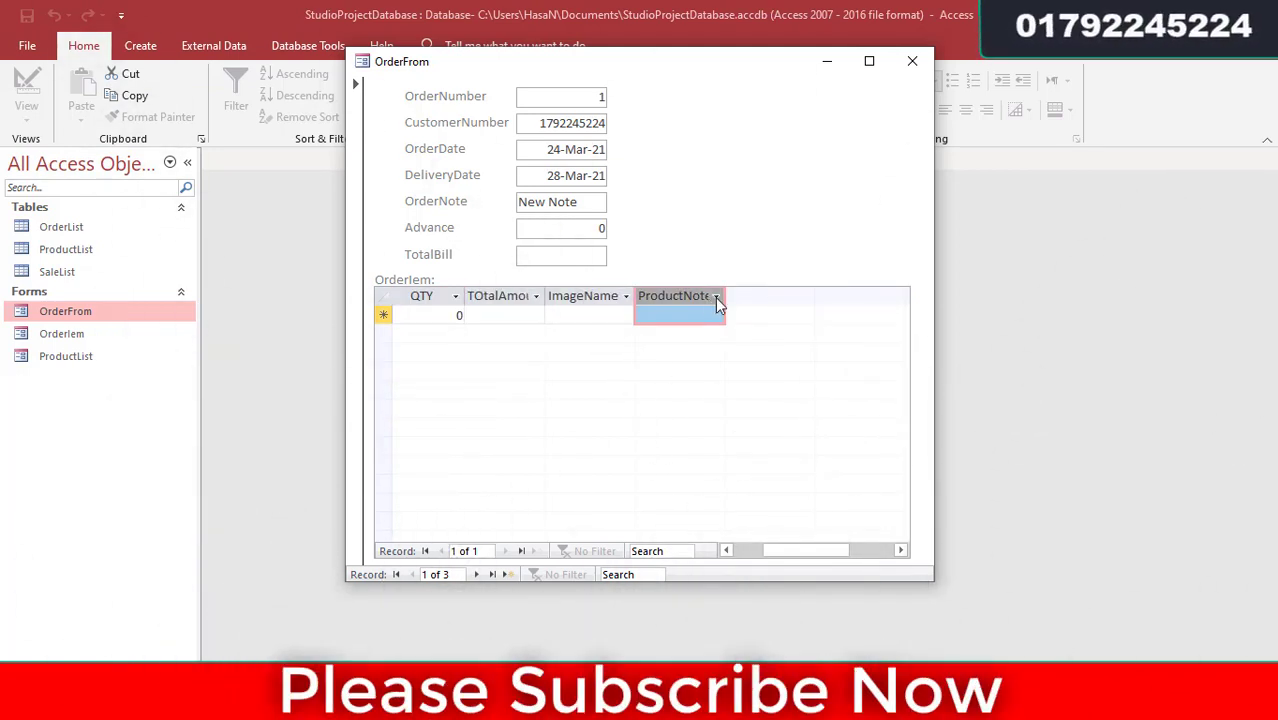
drag(725, 301, 718, 304)
drag(842, 553, 785, 554)
In OrderFrom's Design View, widen the OrderIem subform until its right border sits at about 6.8 inches on the ruler
right_click(787, 203)
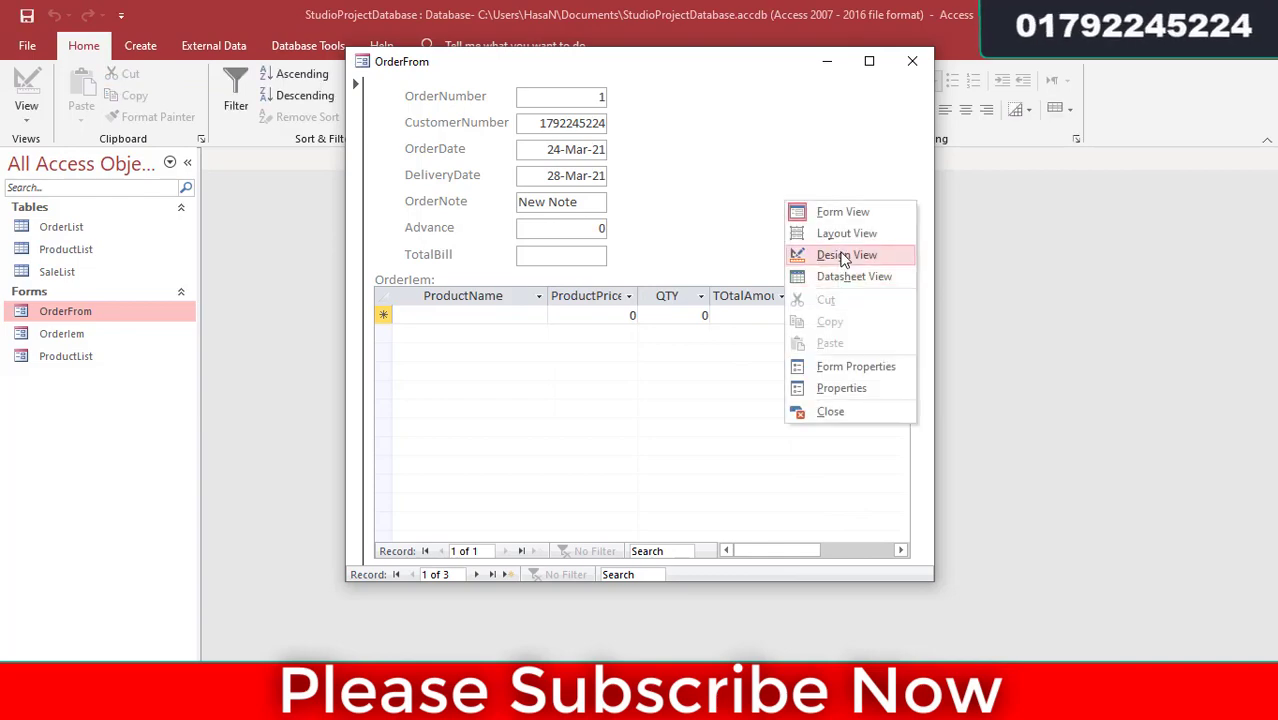
click(806, 254)
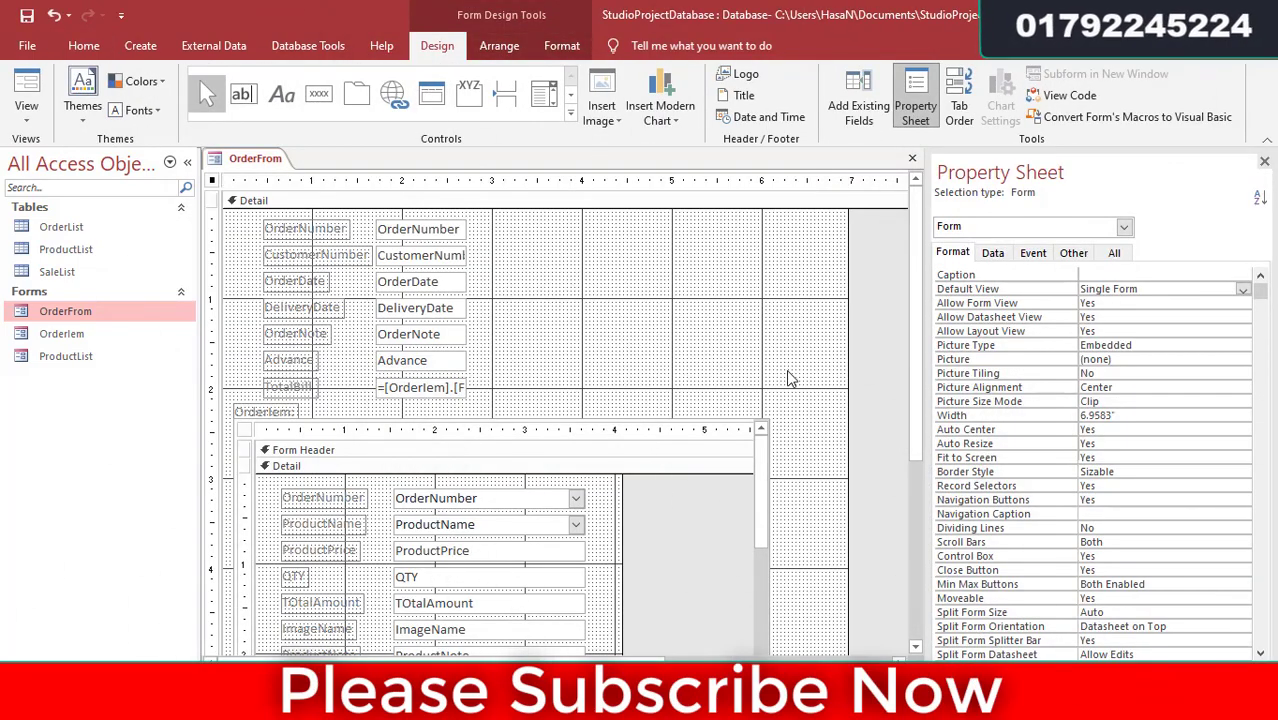
click(757, 490)
scroll(760, 540, down, 3)
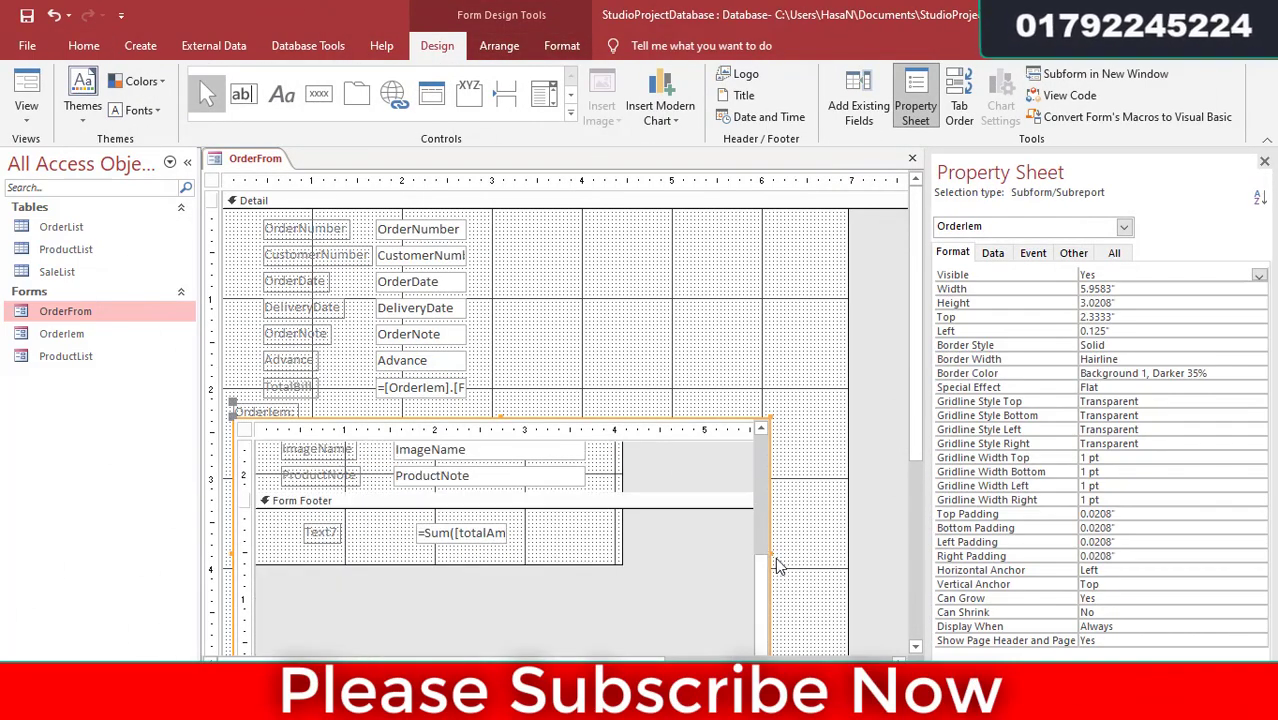
drag(769, 554, 834, 553)
click(754, 347)
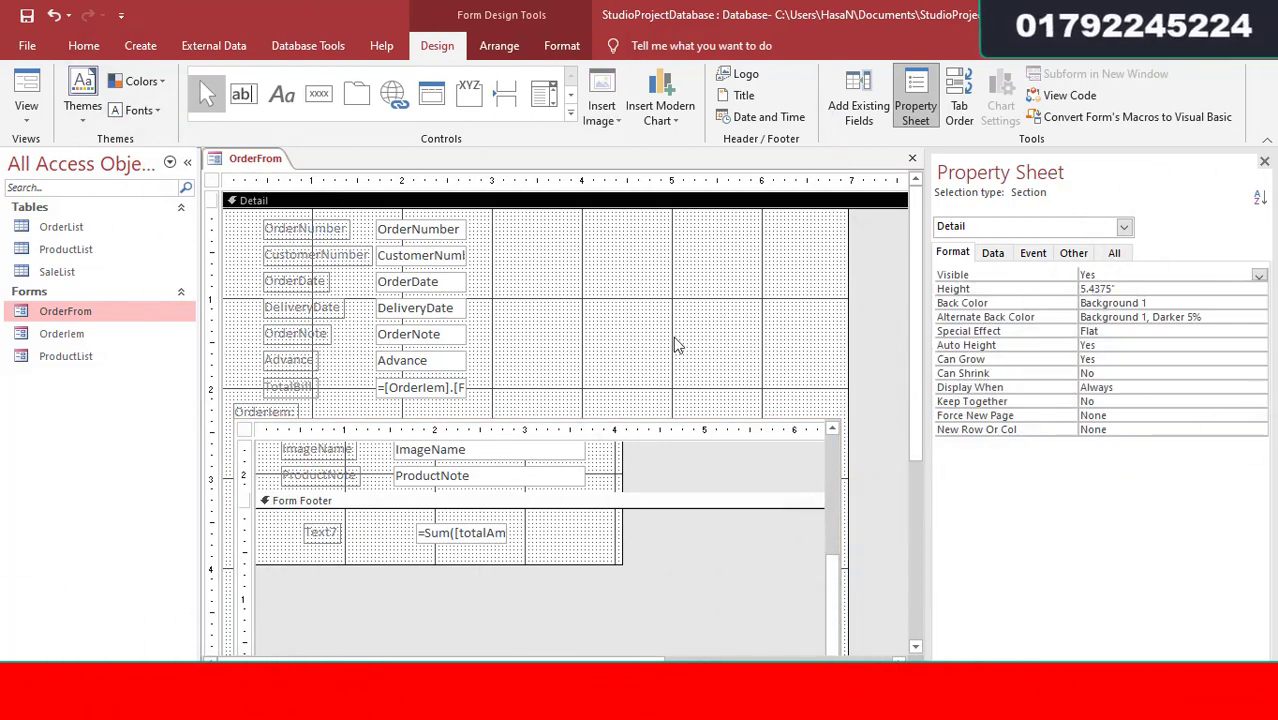
Show OrderFrom in Form View and add 3R Photo Best Quality with quantity 11 to order 1
click(27, 95)
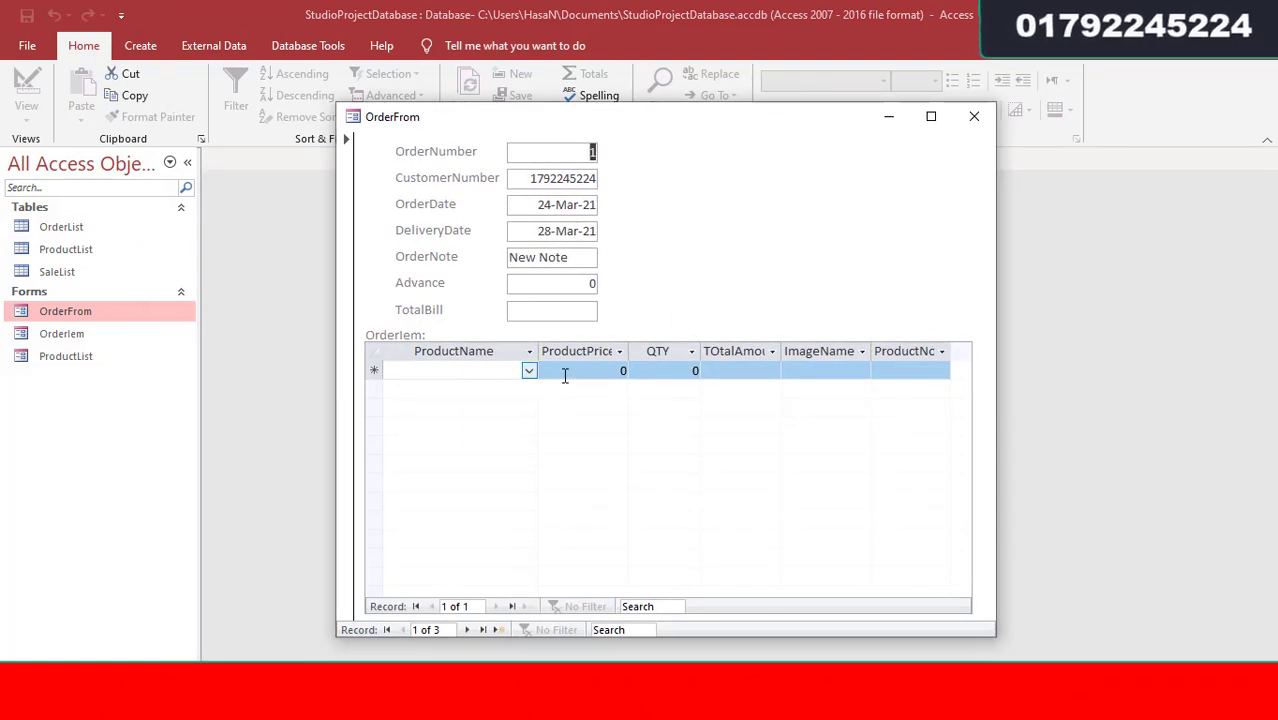
click(528, 371)
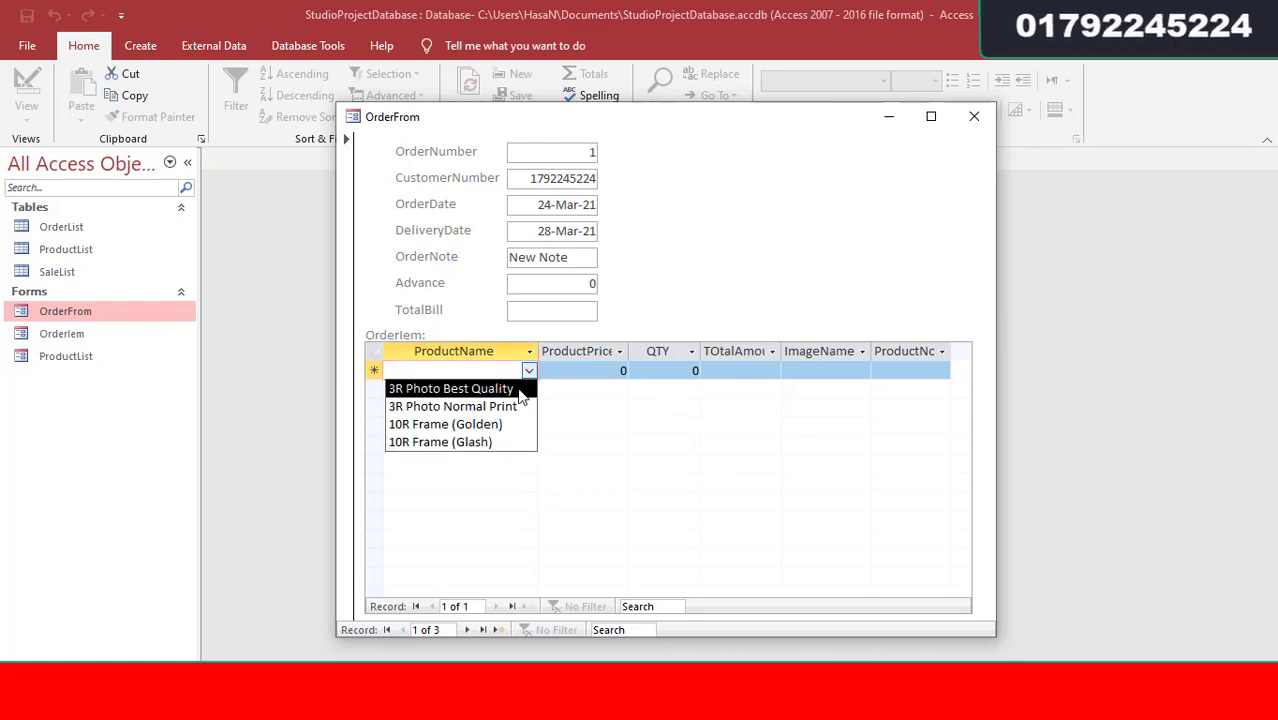
click(518, 390)
click(648, 373)
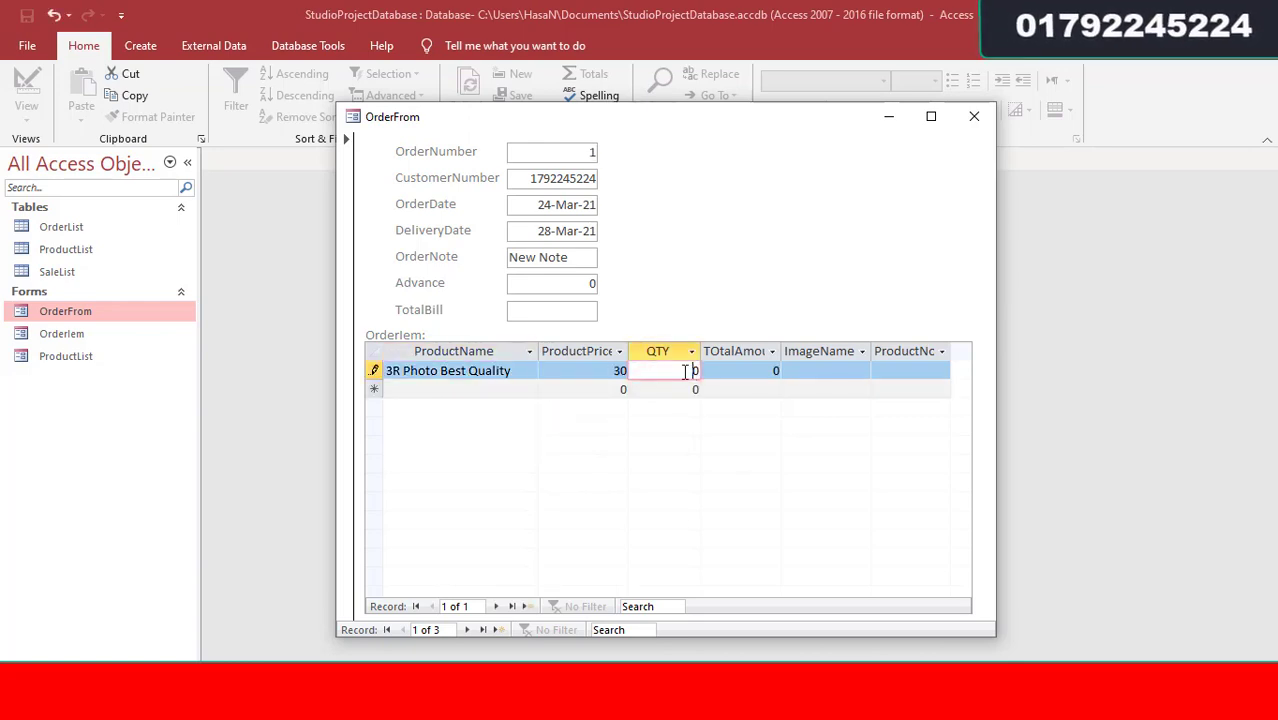
text(11)
key(Tab)
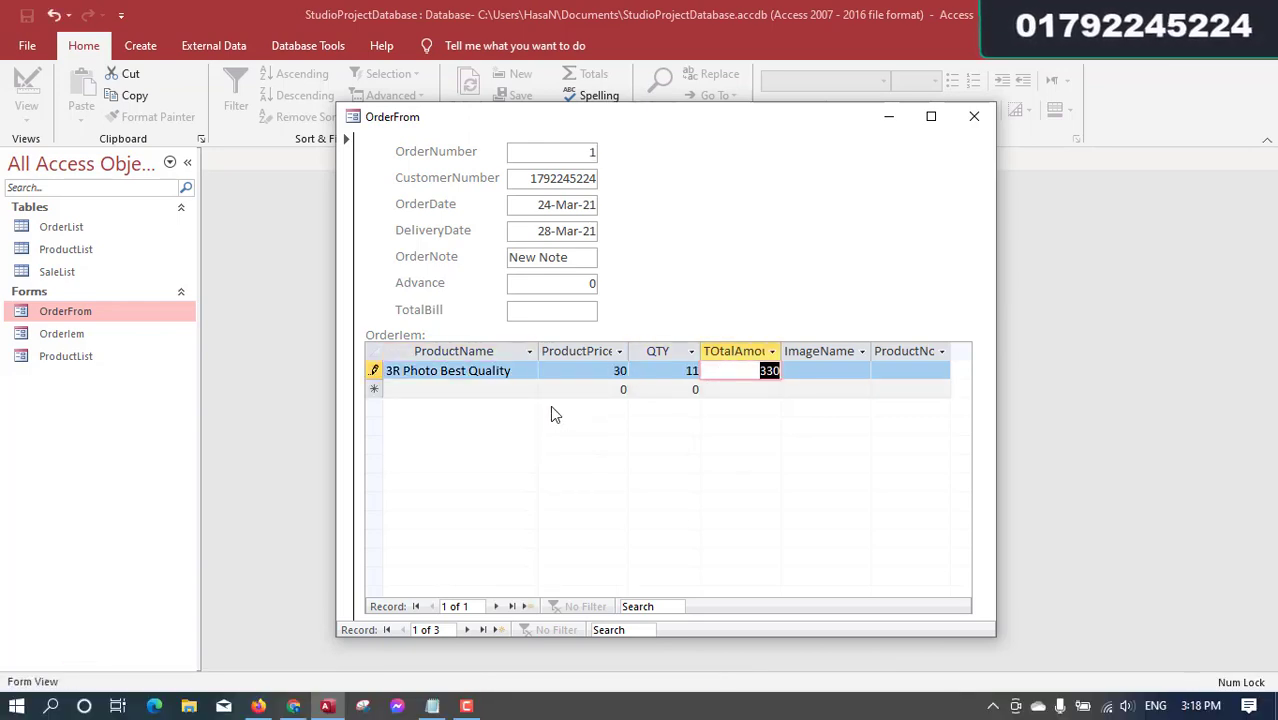
Add 3R Photo Normal Print with quantity 15 as the second item of order 1
click(528, 389)
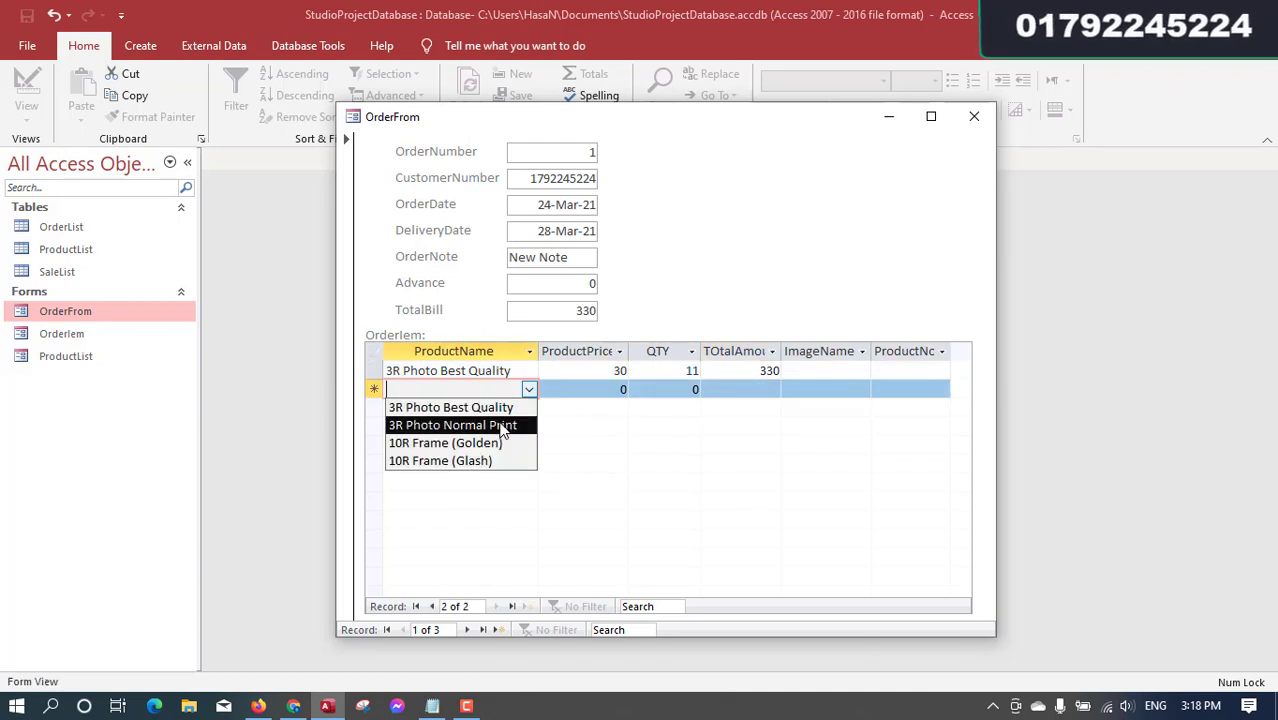
click(503, 426)
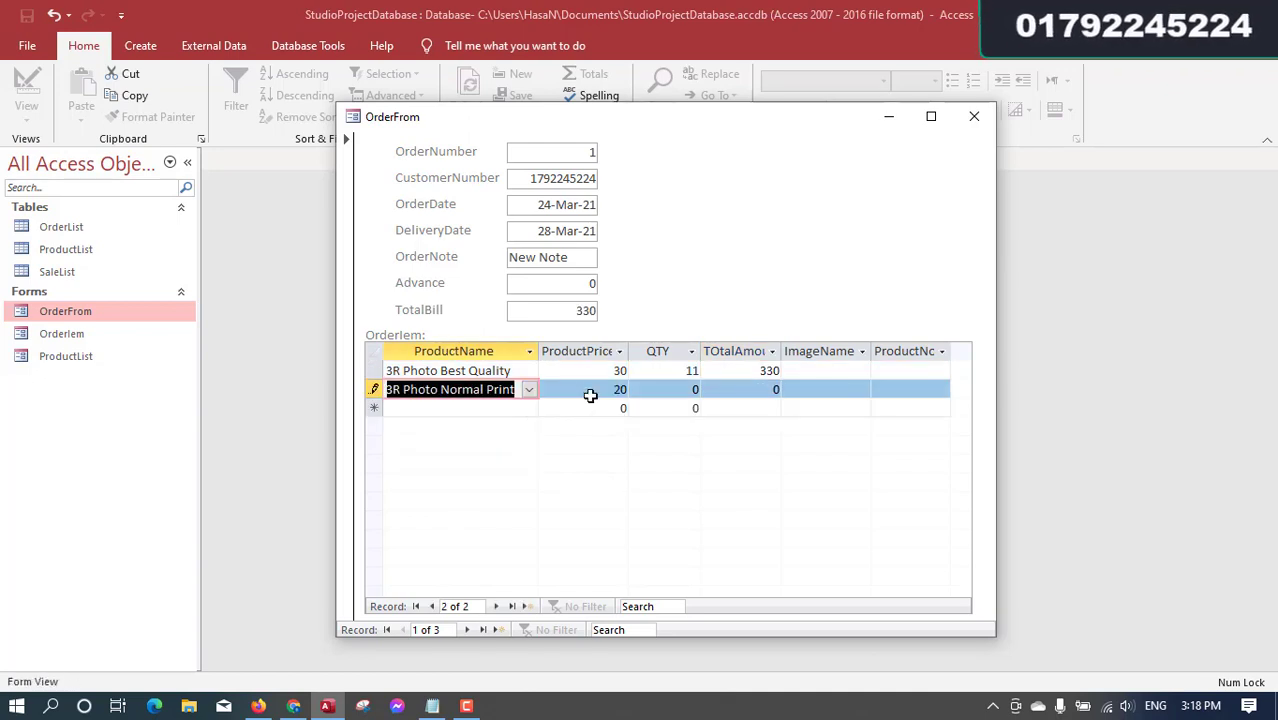
key(Tab)
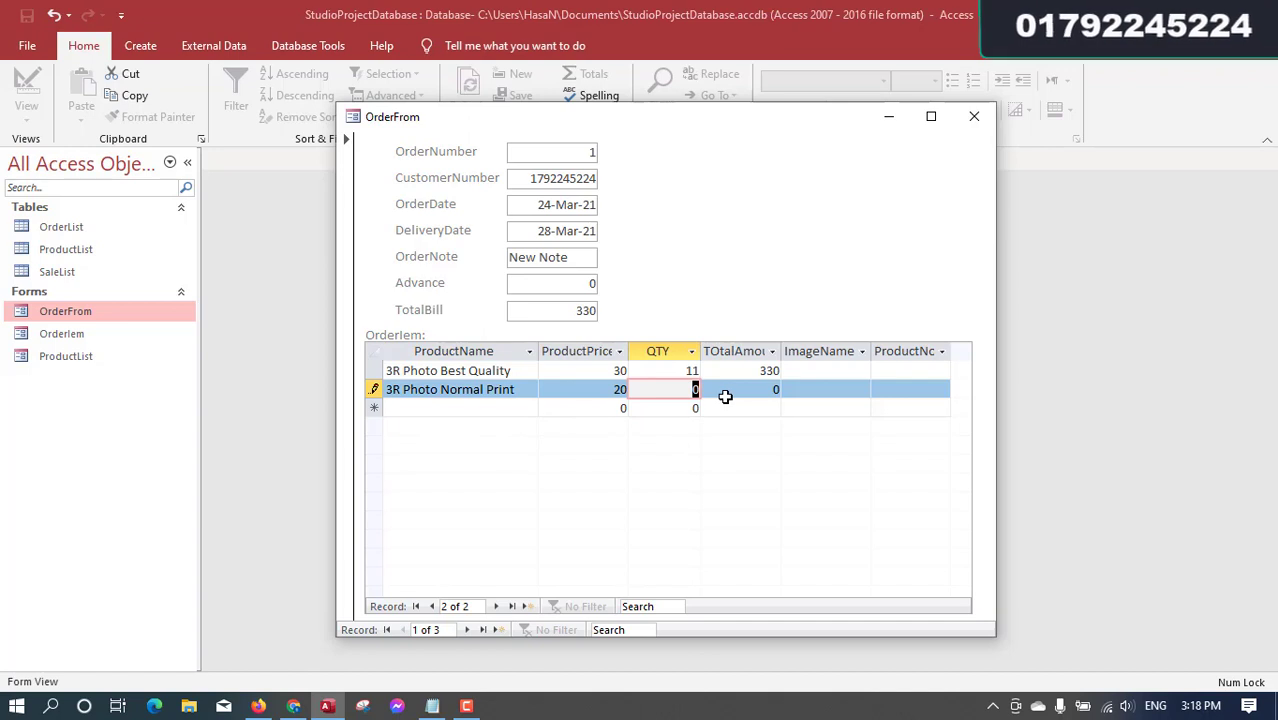
key(Tab)
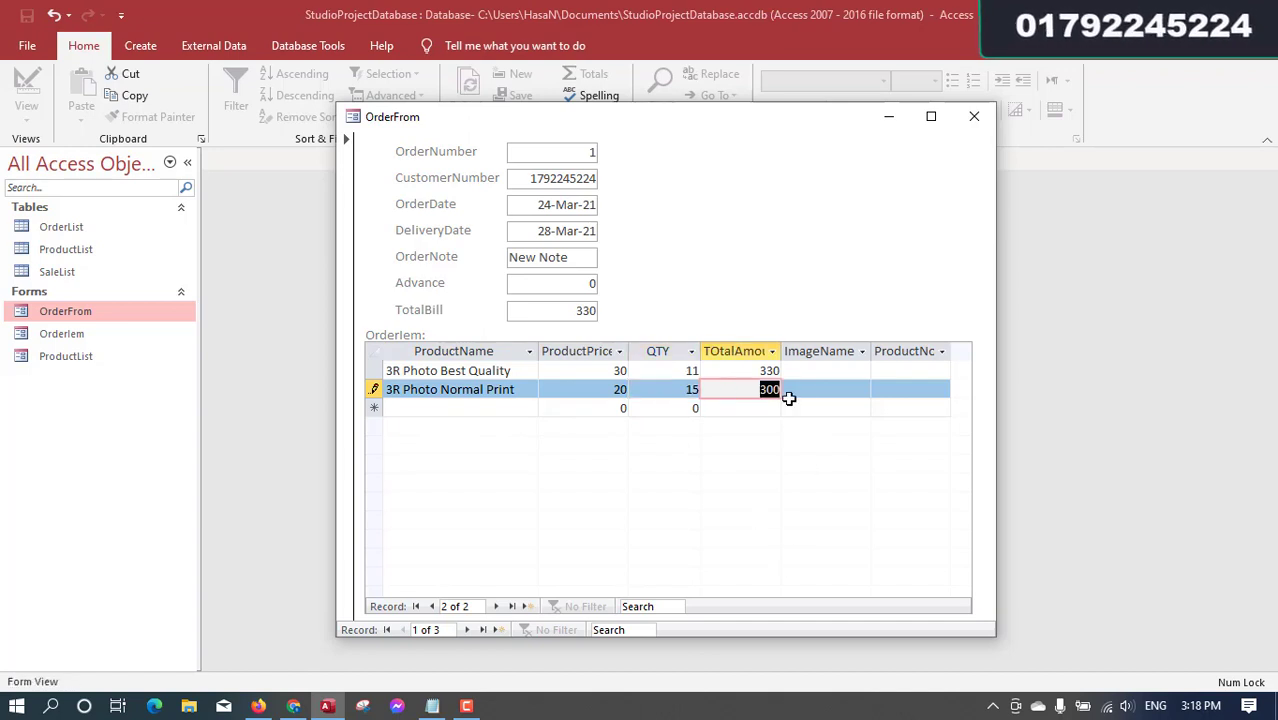
Enter Image_20201105_01 as the 3R Photo Best Quality item's ImageName and widen that column to fit the name
click(842, 367)
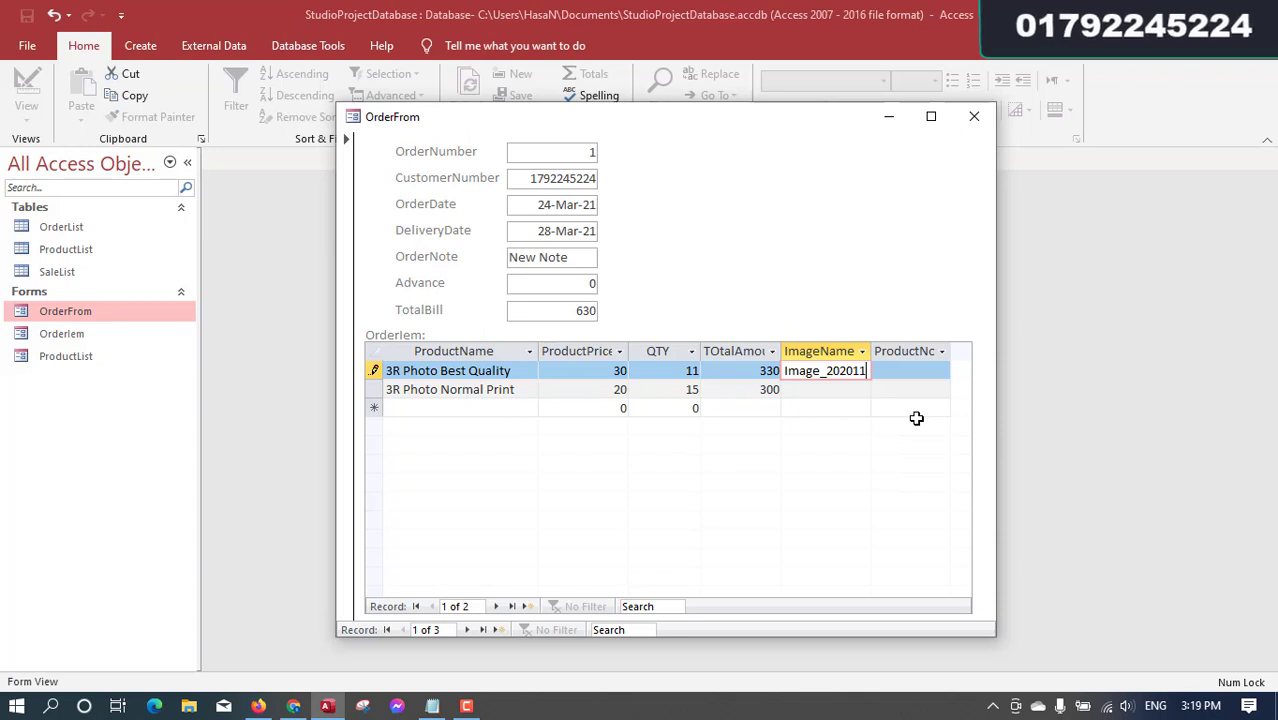
text(_20201)
key(Tab)
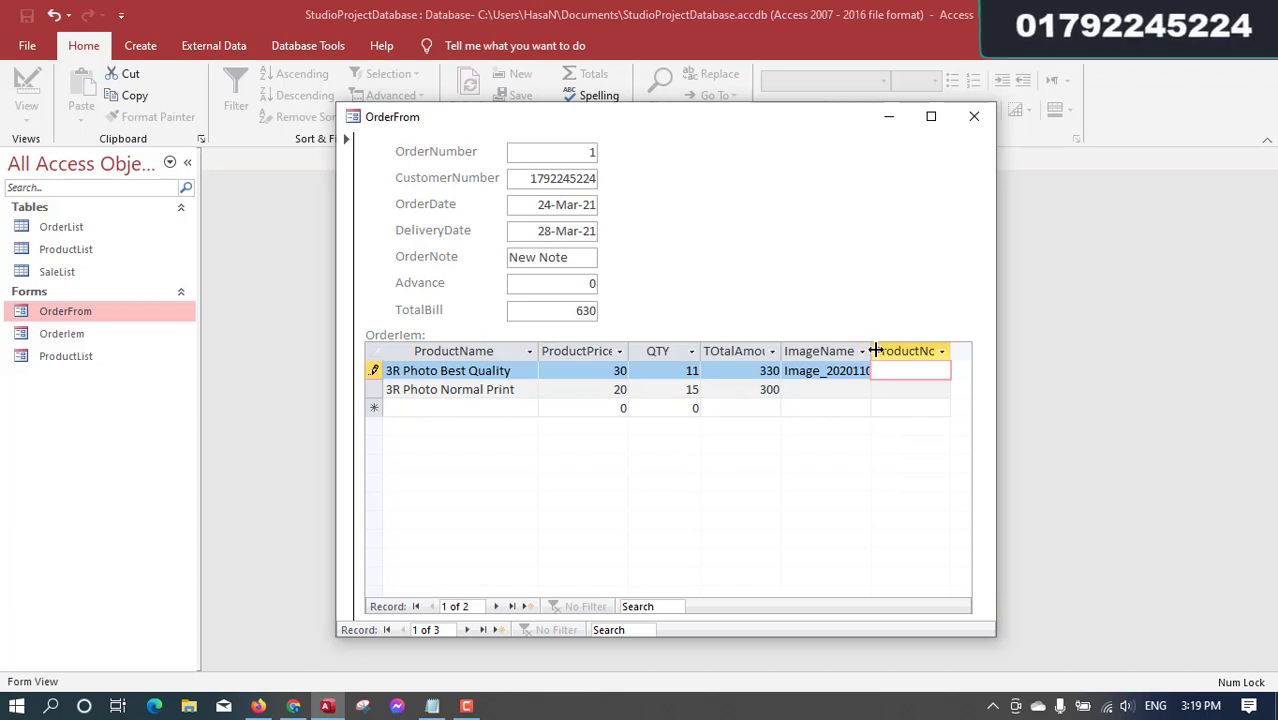
drag(872, 360, 907, 351)
click(894, 371)
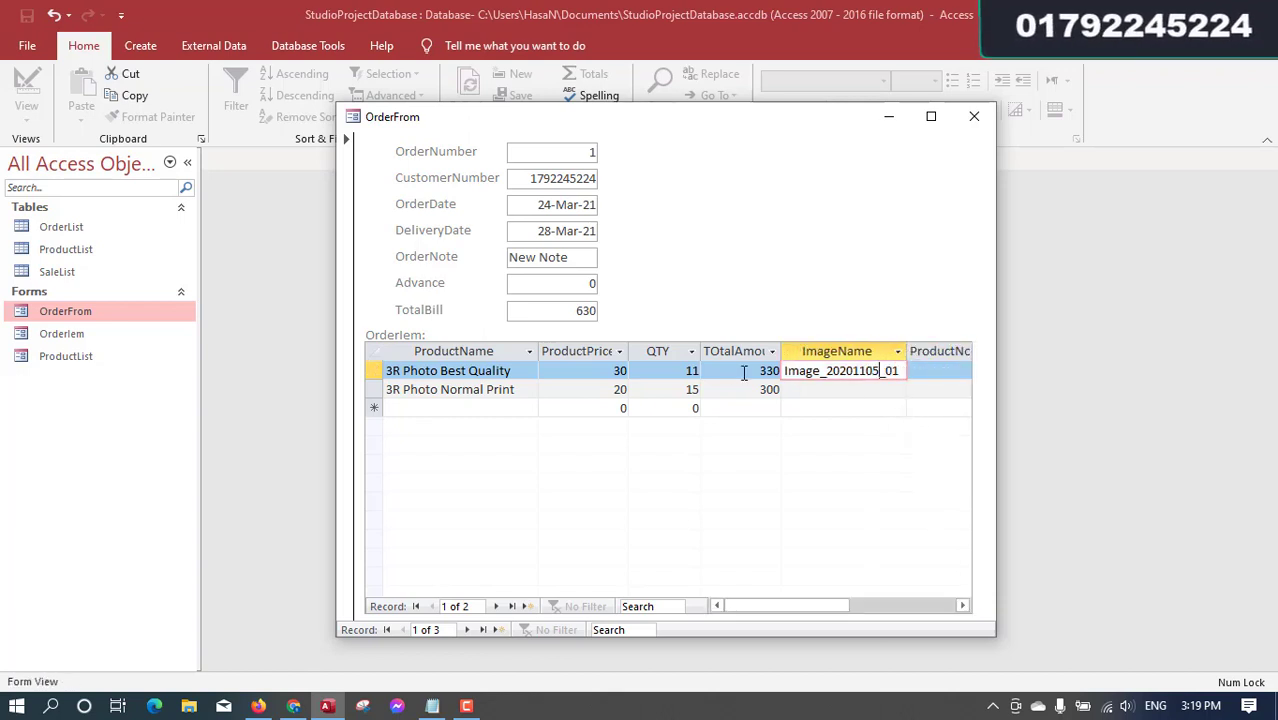
Enter BestPrintQuality as the product note of the 3R Photo Best Quality item
click(505, 372)
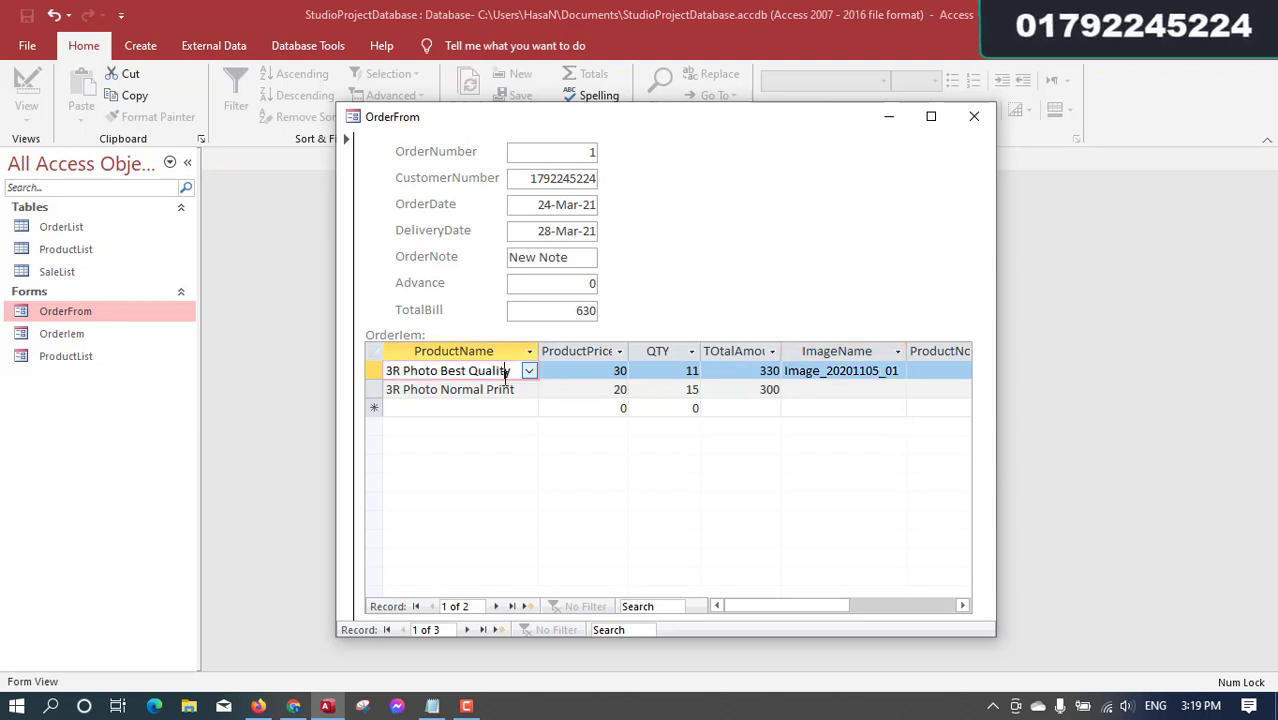
key(Tab)
key(Tab)
key(Tab)
key(Tab)
key(Tab)
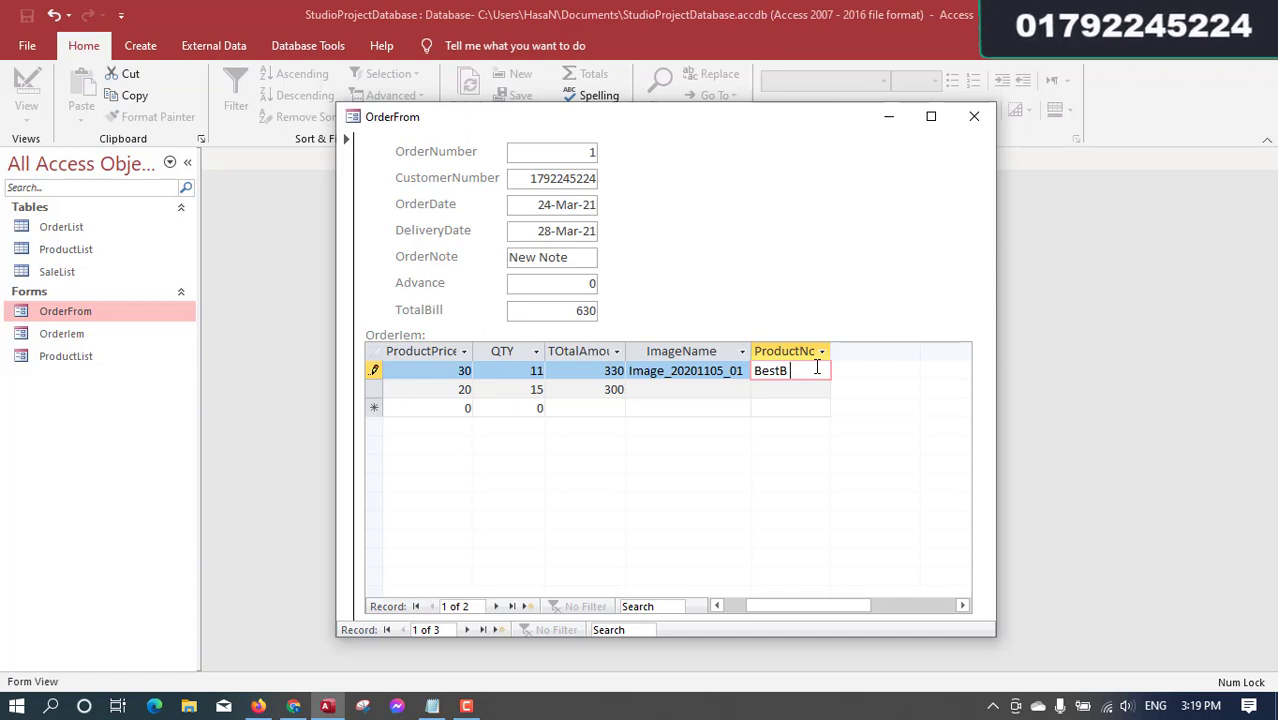
text(rint)
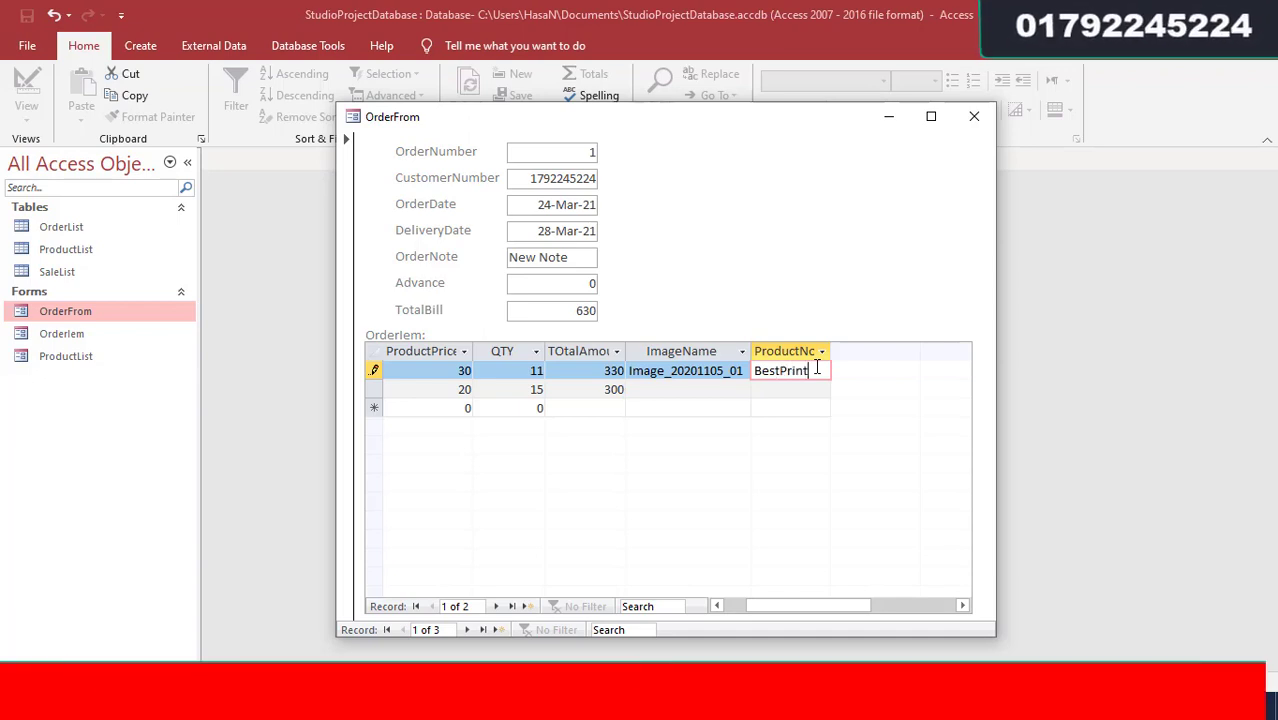
text(Ou)
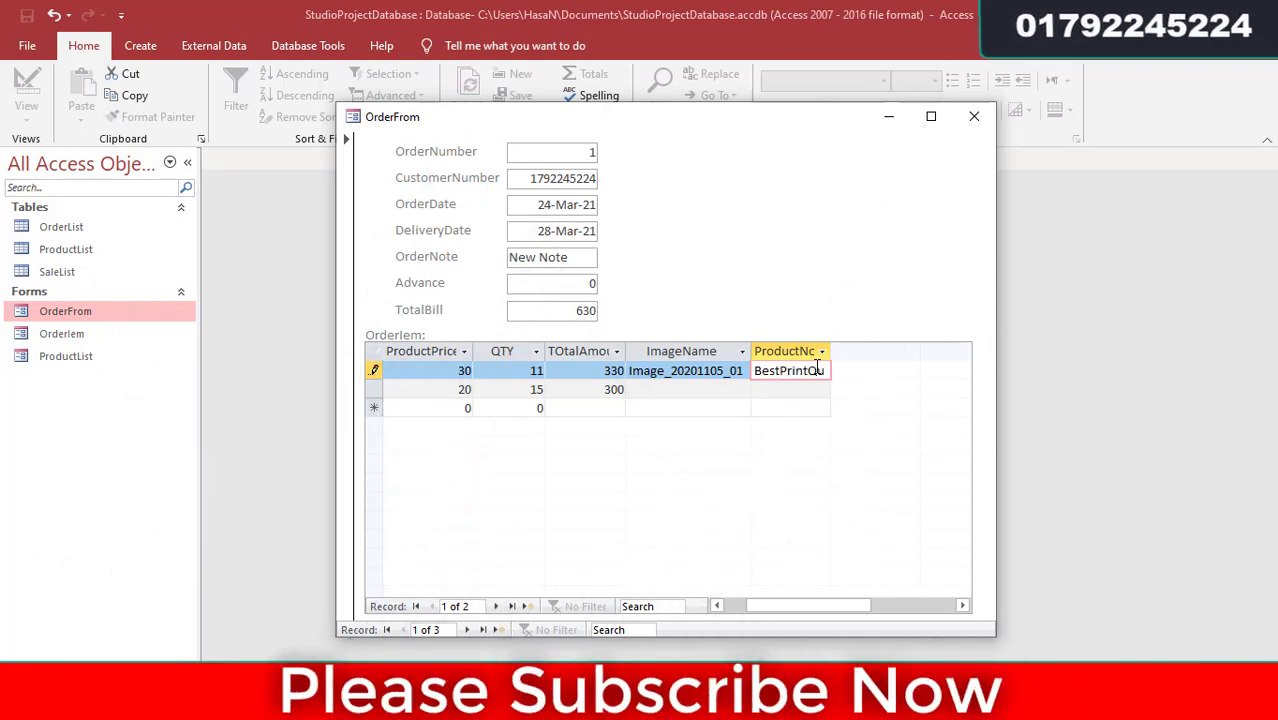
text(ality)
key(Return)
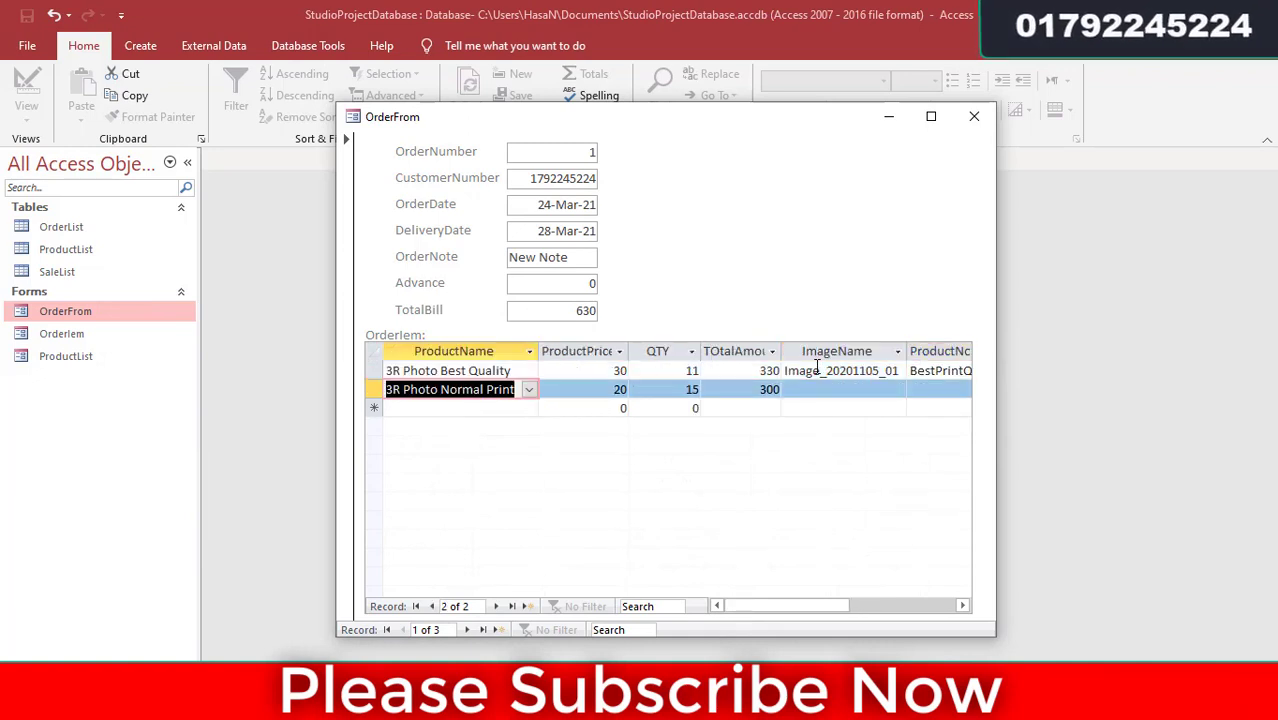
key(Return)
key(Return)
key(Return)
key(Return)
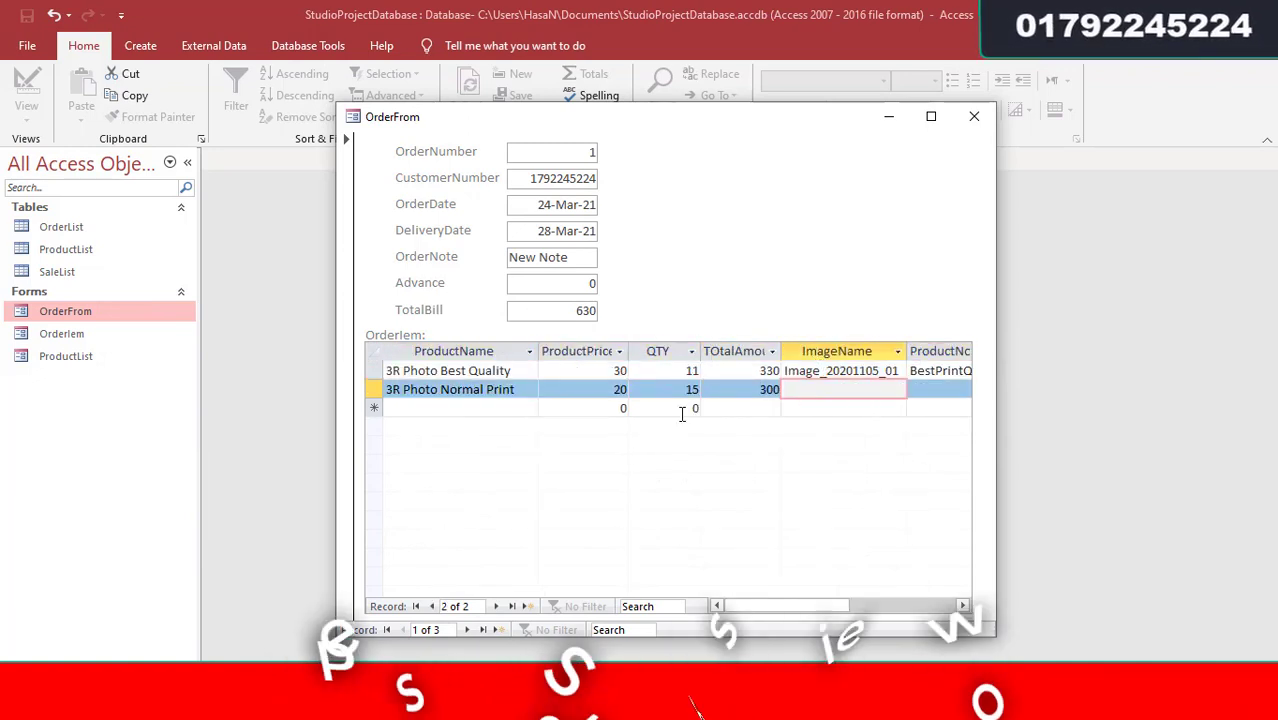
Add 10R Frame (Golden) with quantity 3 as the third item of order 1
click(512, 408)
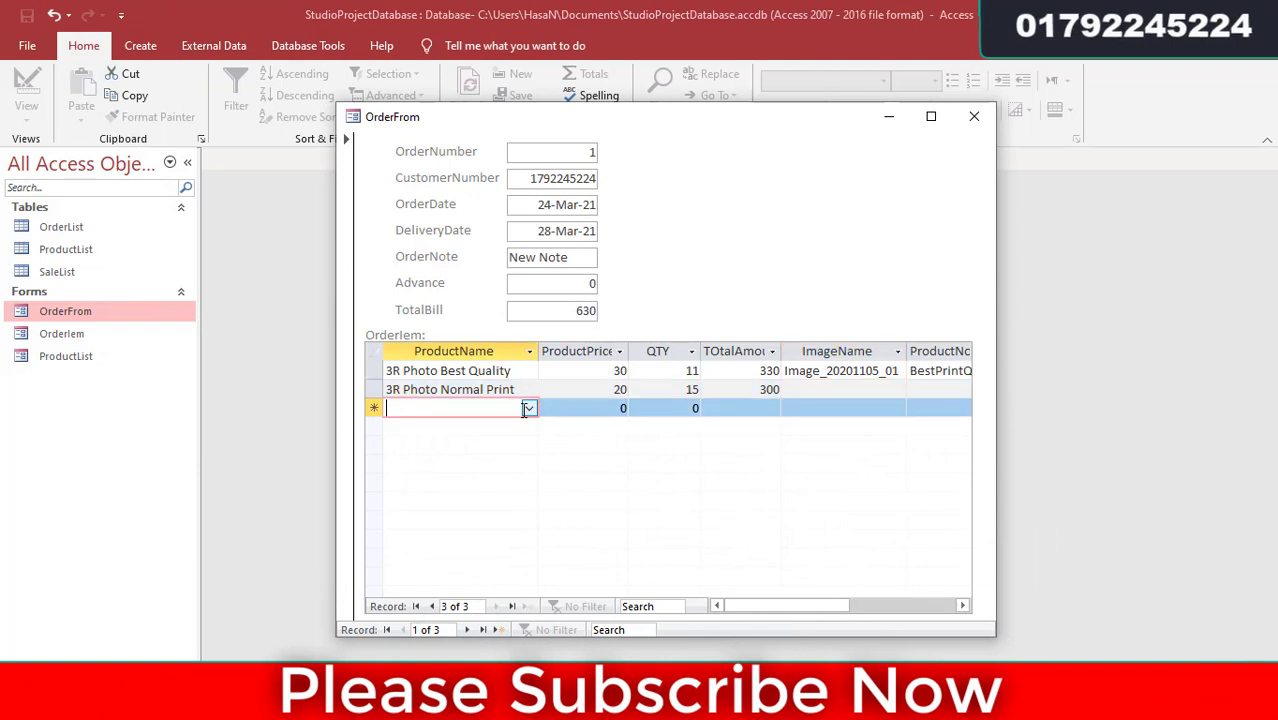
click(528, 408)
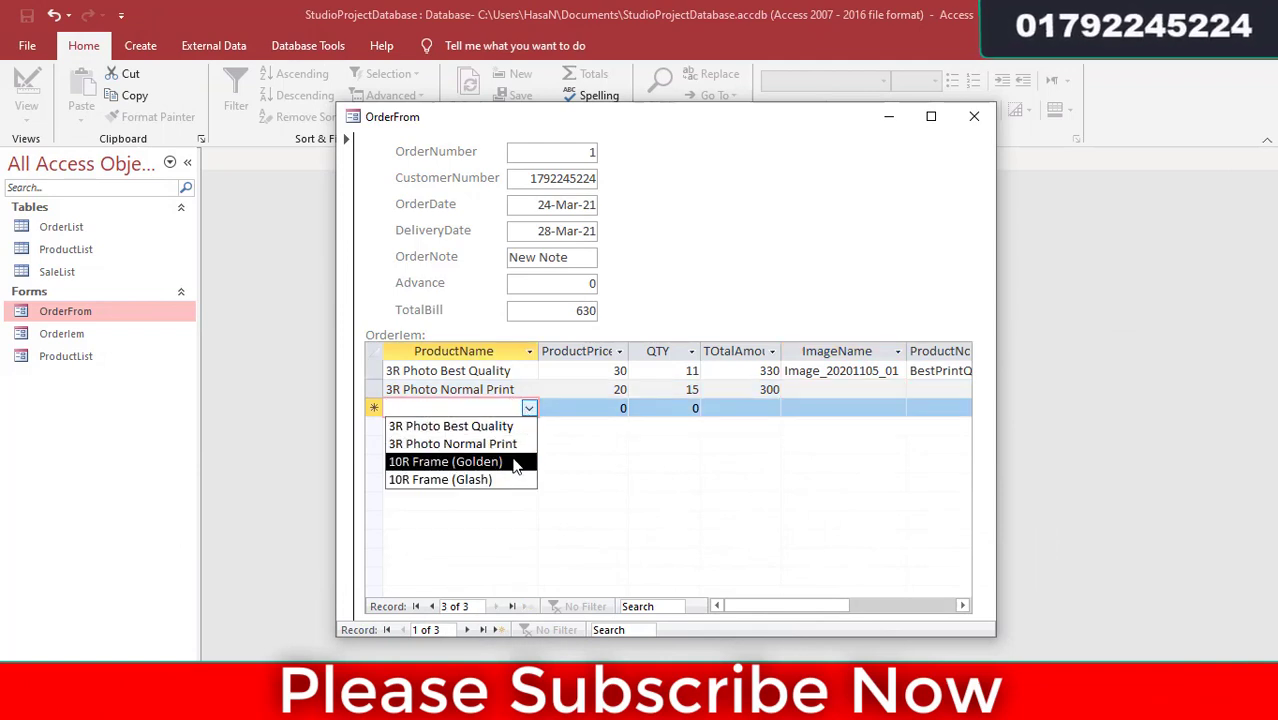
click(515, 462)
key(Return)
key(Return)
text(41)
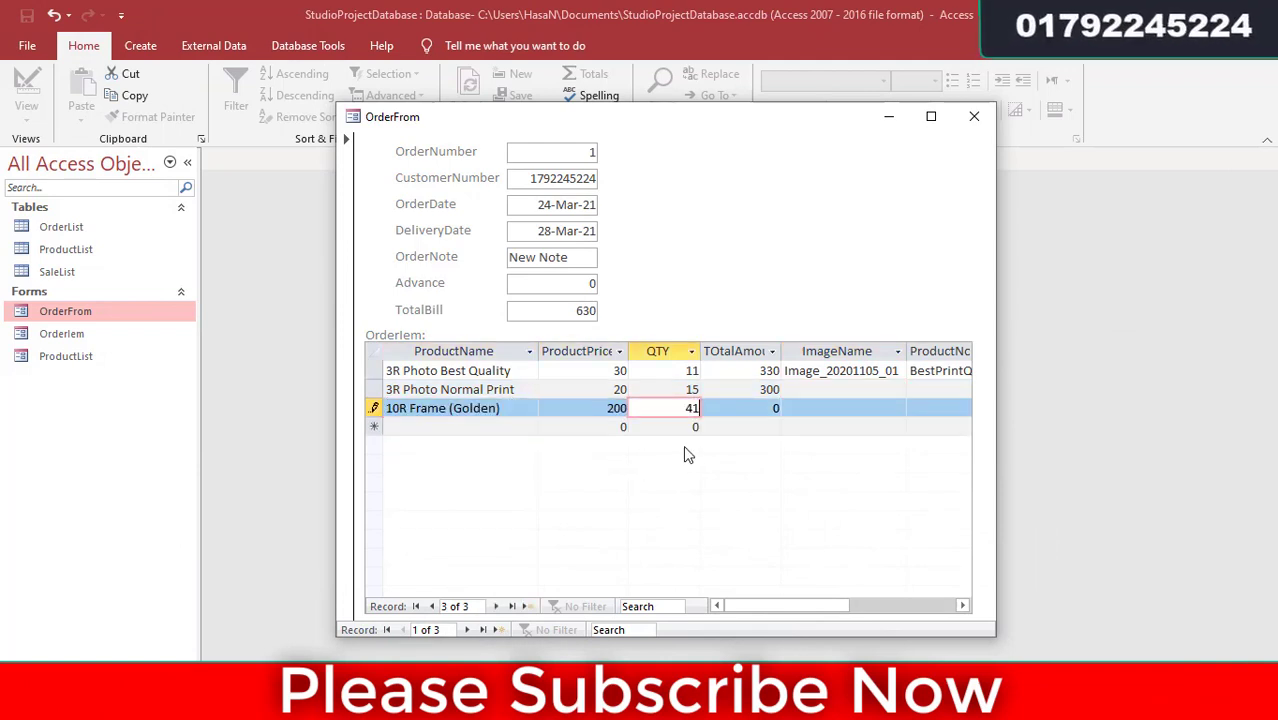
key(BackSpace)
key(BackSpace)
text(3)
key(Return)
key(Return)
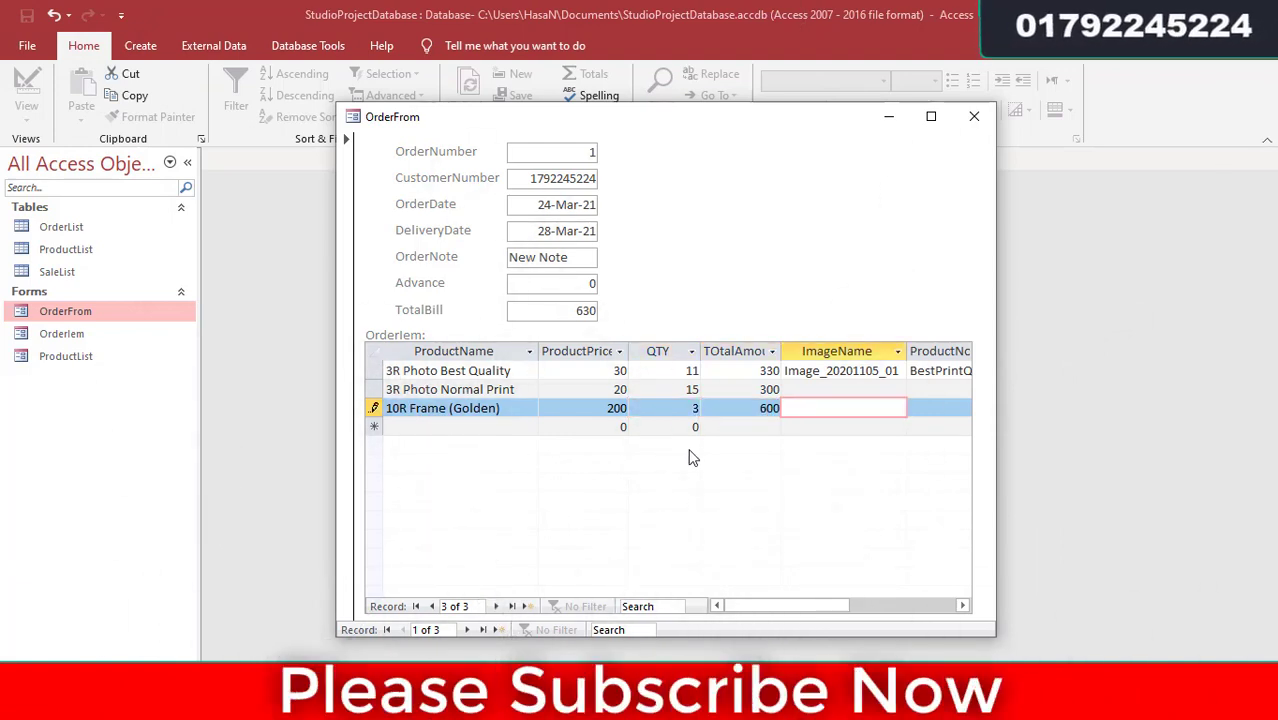
Save the 10R Frame (Golden) item row and advance past the blank row to order 2
key(Return)
key(Return)
key(Return)
key(Return)
key(Return)
key(Return)
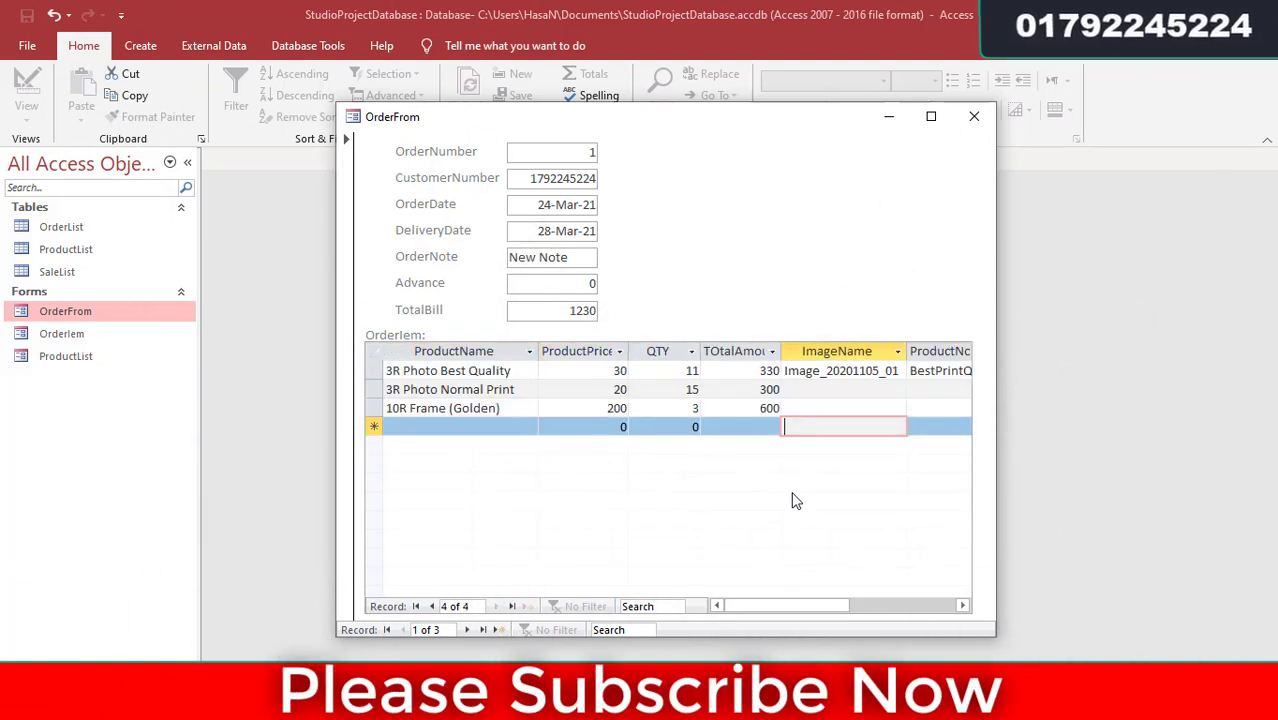
key(Return)
key(Return)
key(Return)
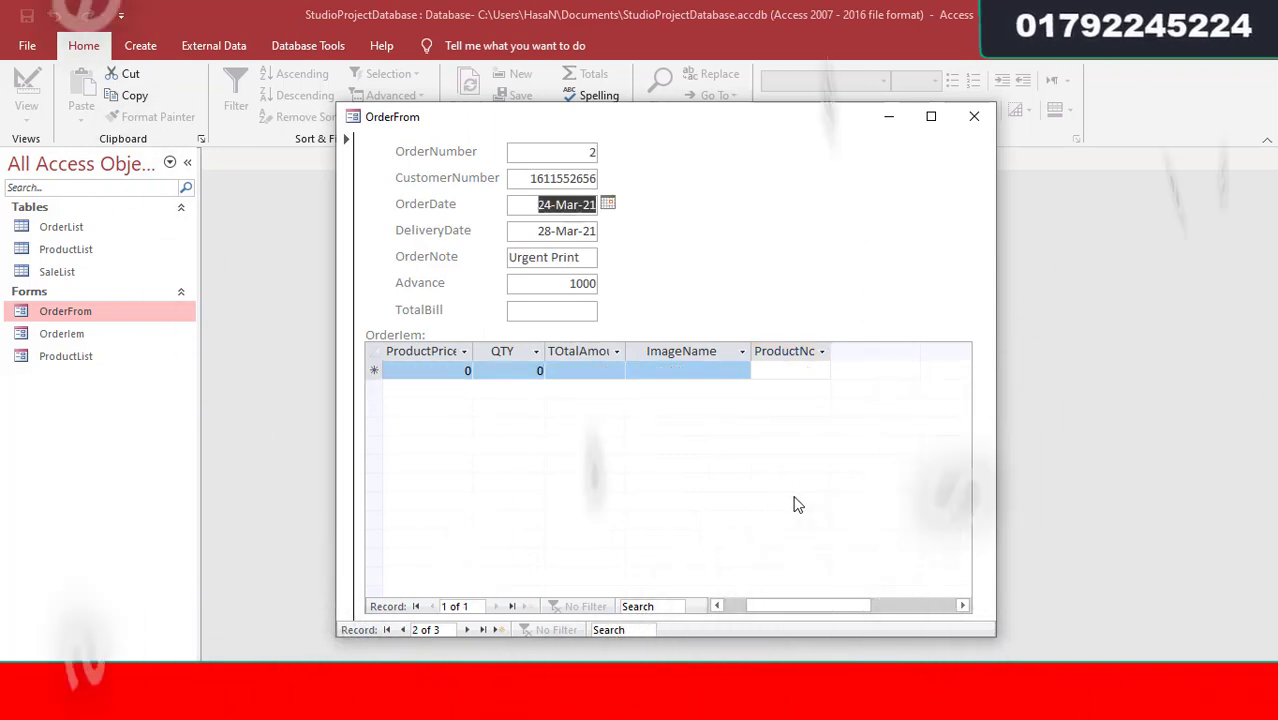
In OrderFrom's Design View, place a command button beside the OrderNumber field with the Record Operations action Add New Record
right_click(671, 200)
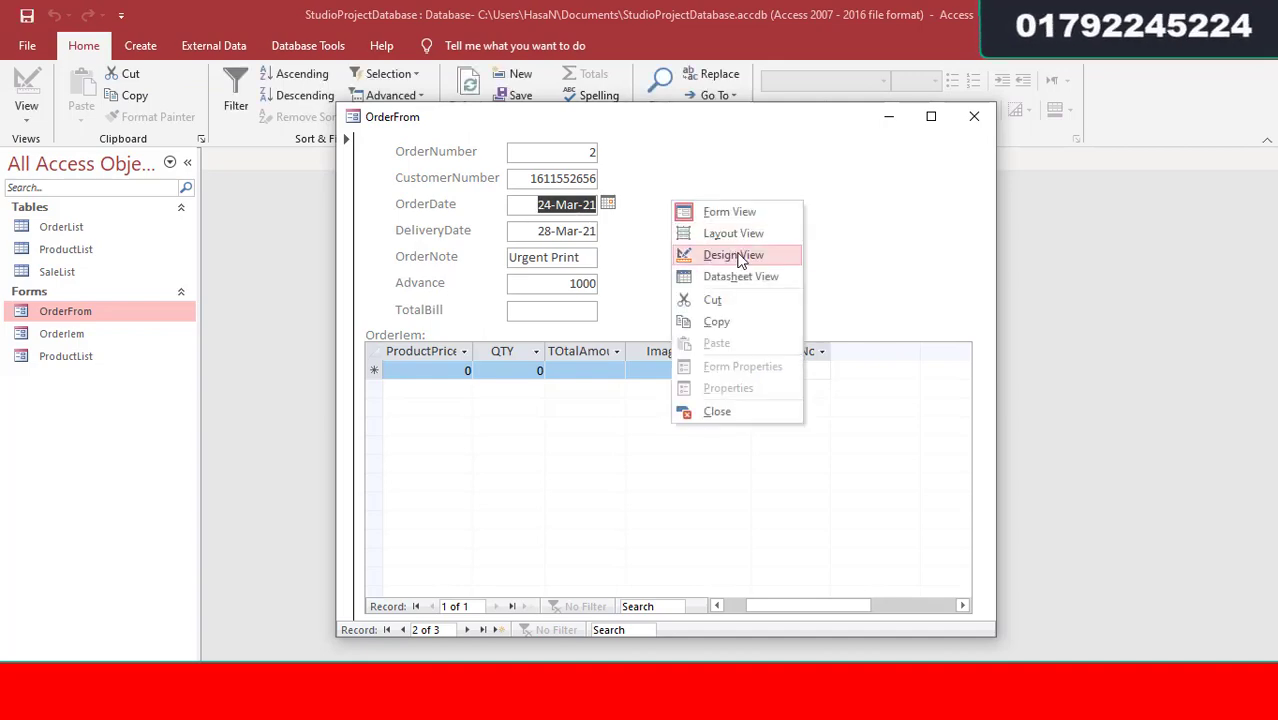
click(740, 254)
click(590, 285)
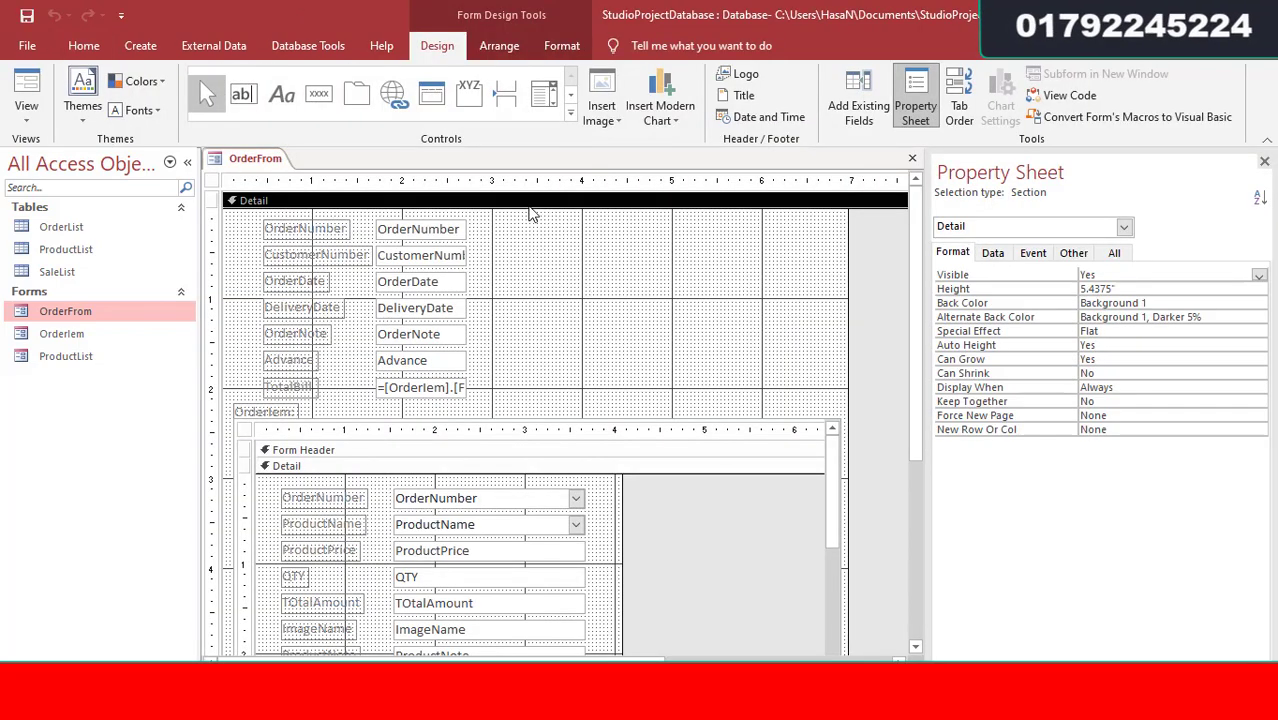
click(318, 94)
click(507, 219)
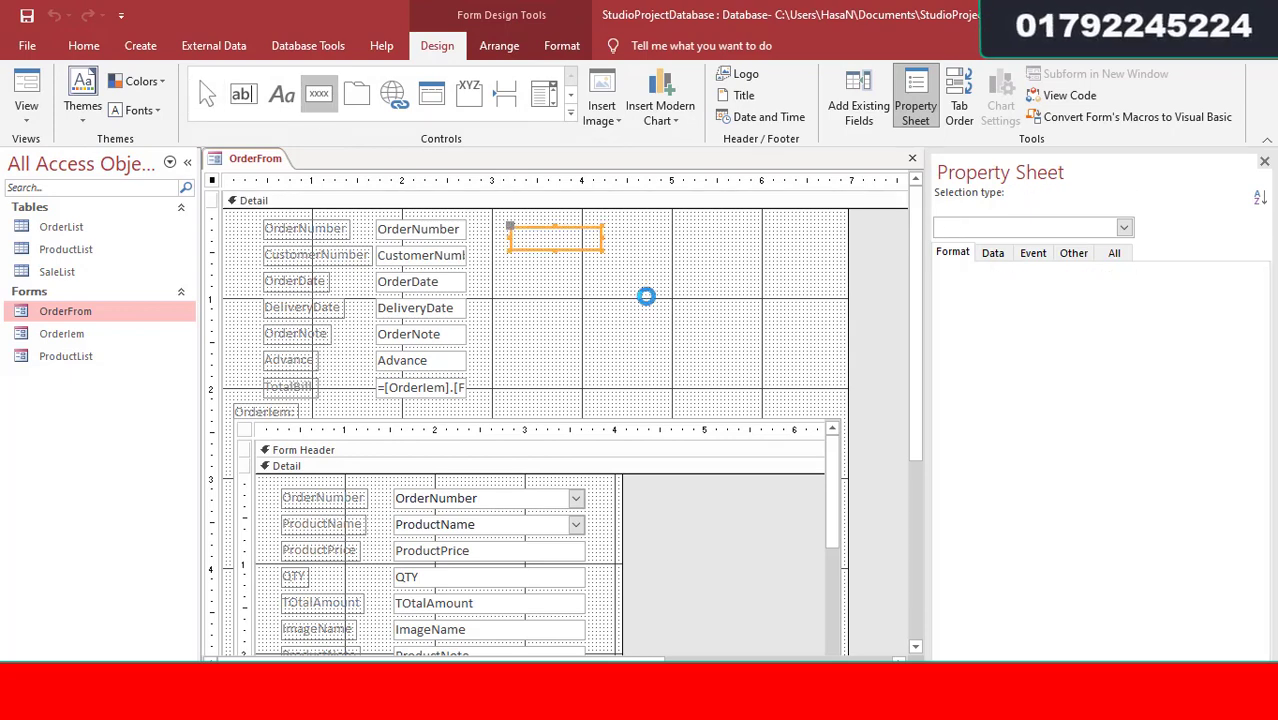
click(595, 277)
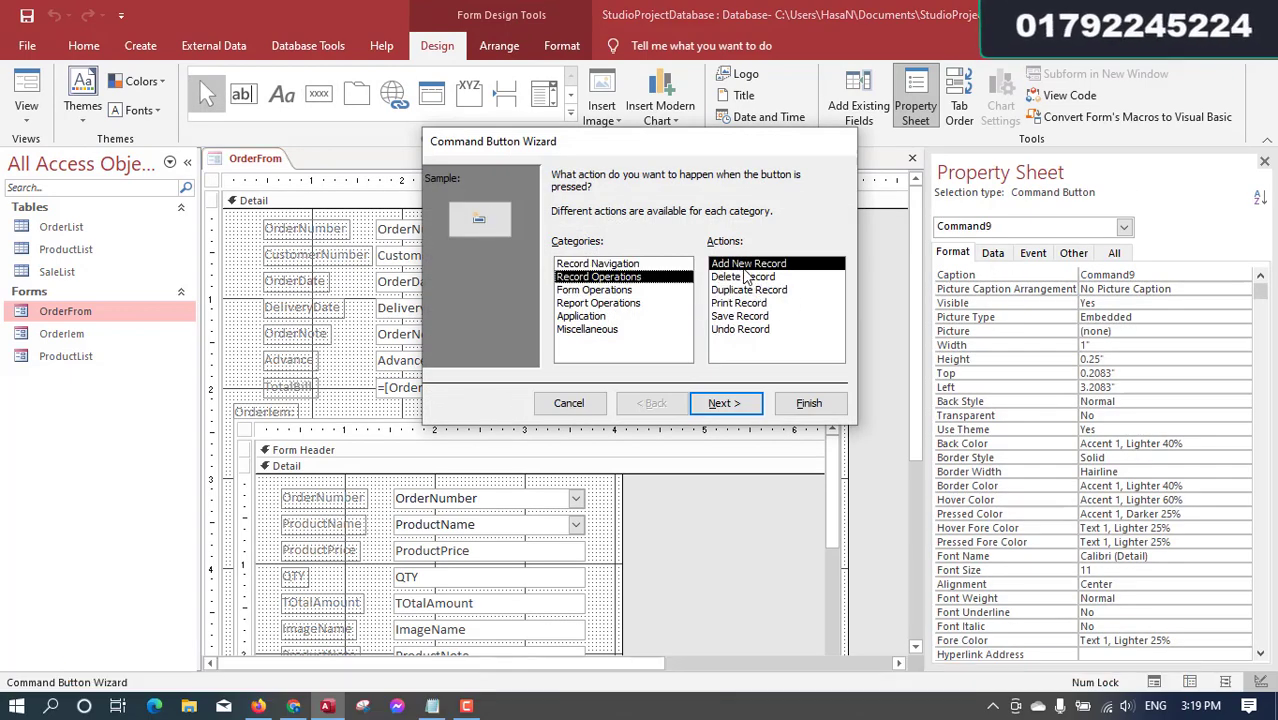
click(724, 403)
Give the add-record button the text New and finish its wizard
click(560, 250)
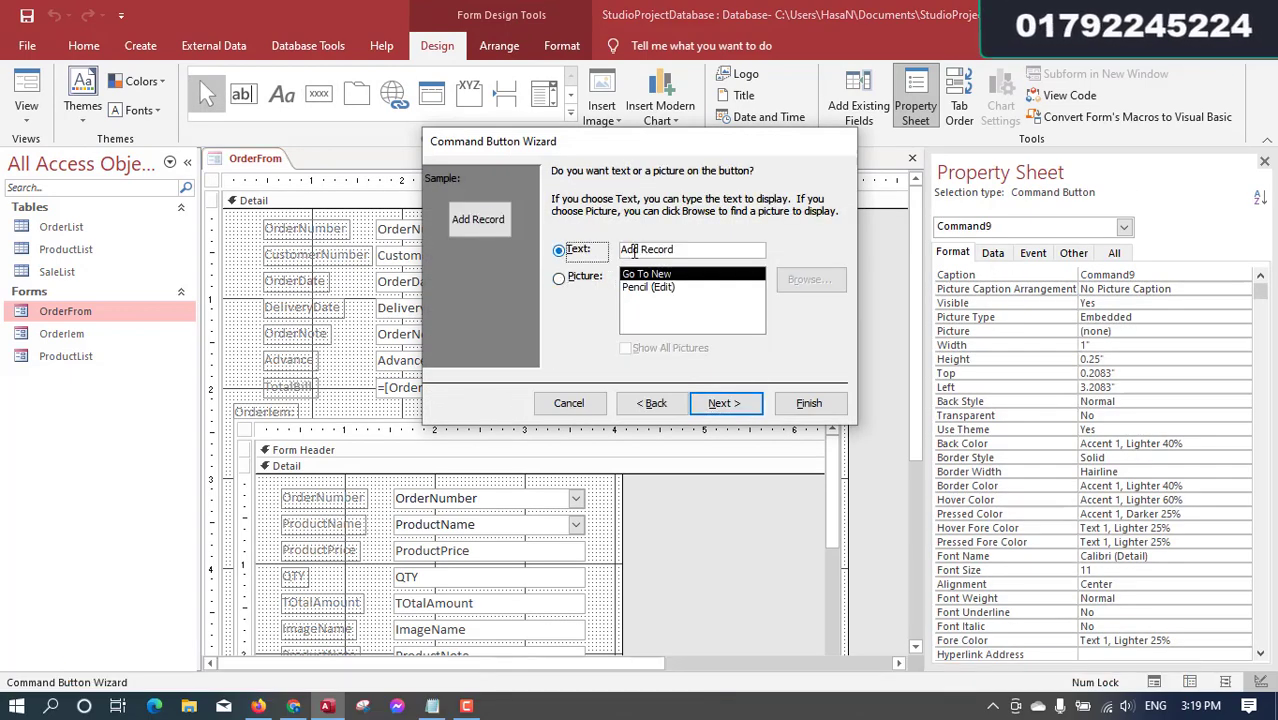
drag(640, 249, 812, 268)
key(BackSpace)
key(BackSpace)
key(BackSpace)
key(BackSpace)
key(BackSpace)
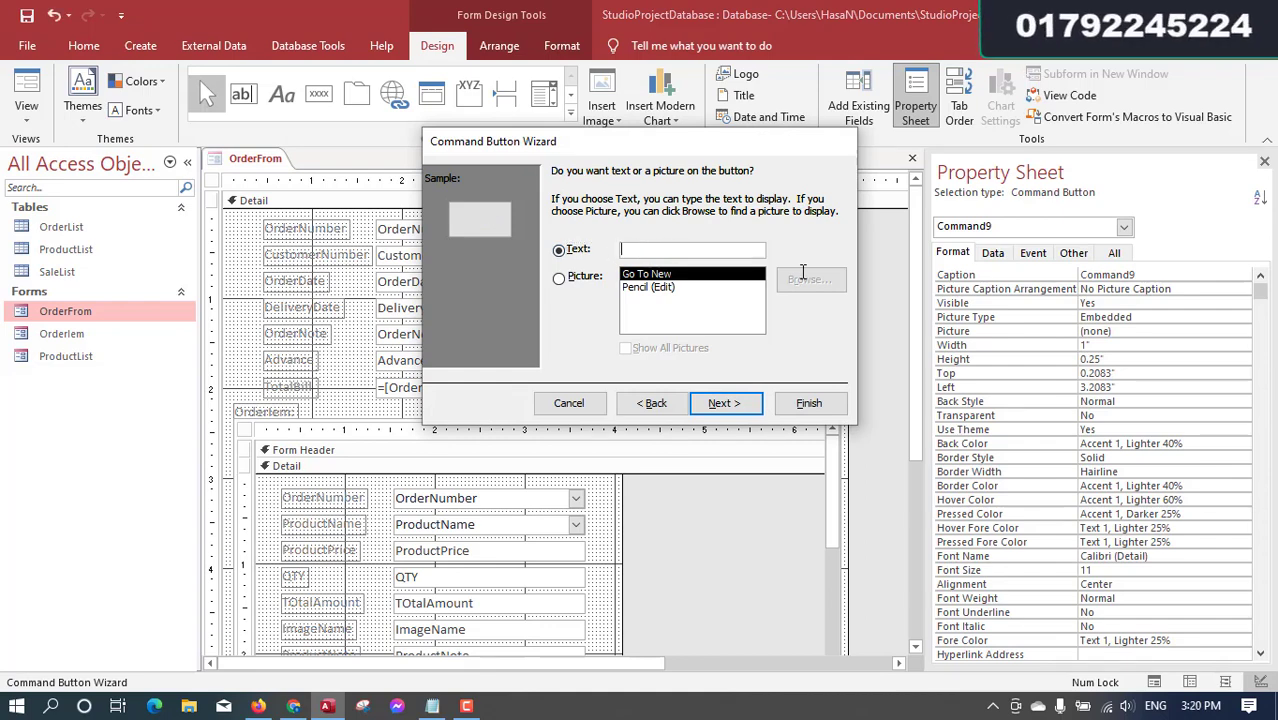
text(New)
key(Return)
key(Return)
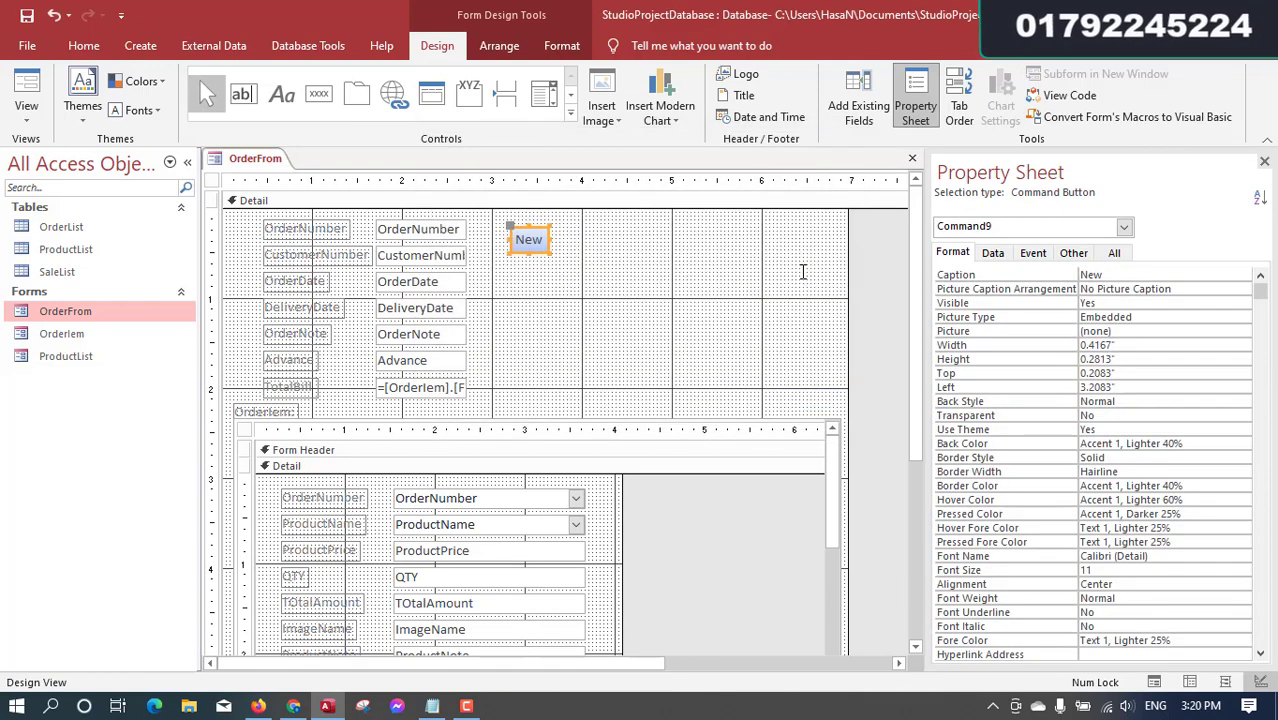
click(800, 297)
Place a second command button below New with the Record Navigation action Go To Next Record
click(318, 93)
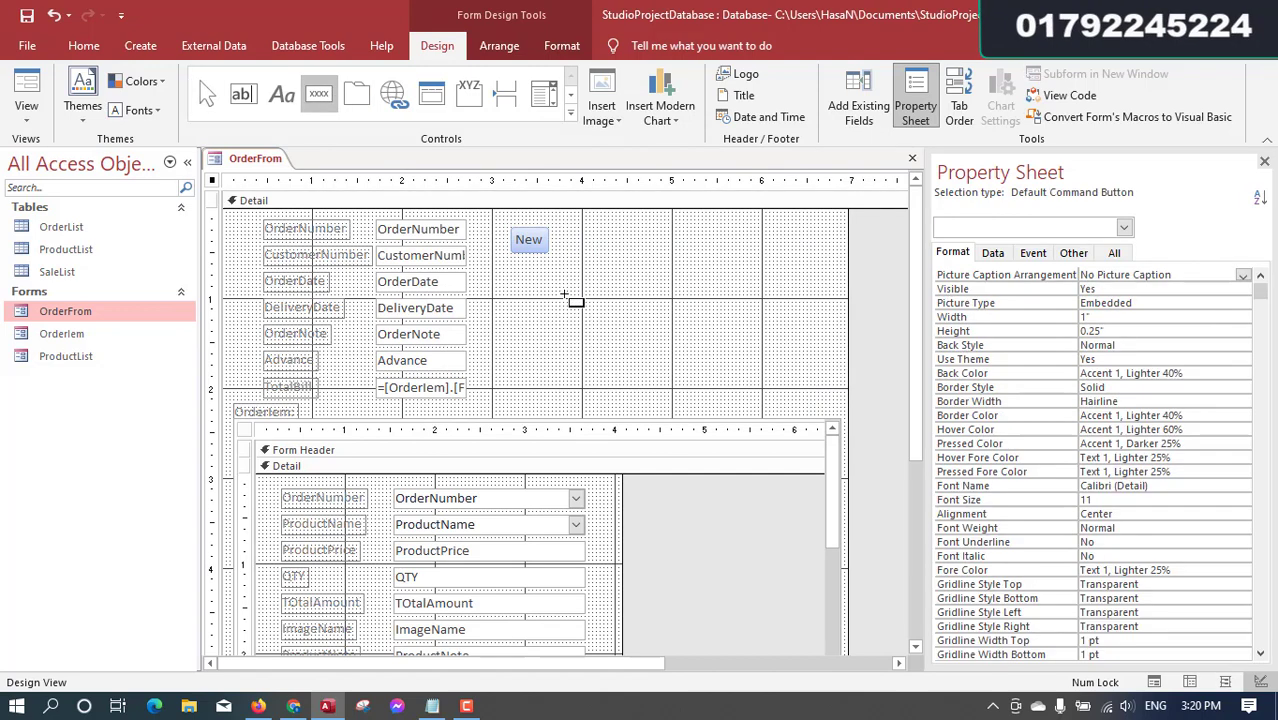
click(524, 279)
click(640, 277)
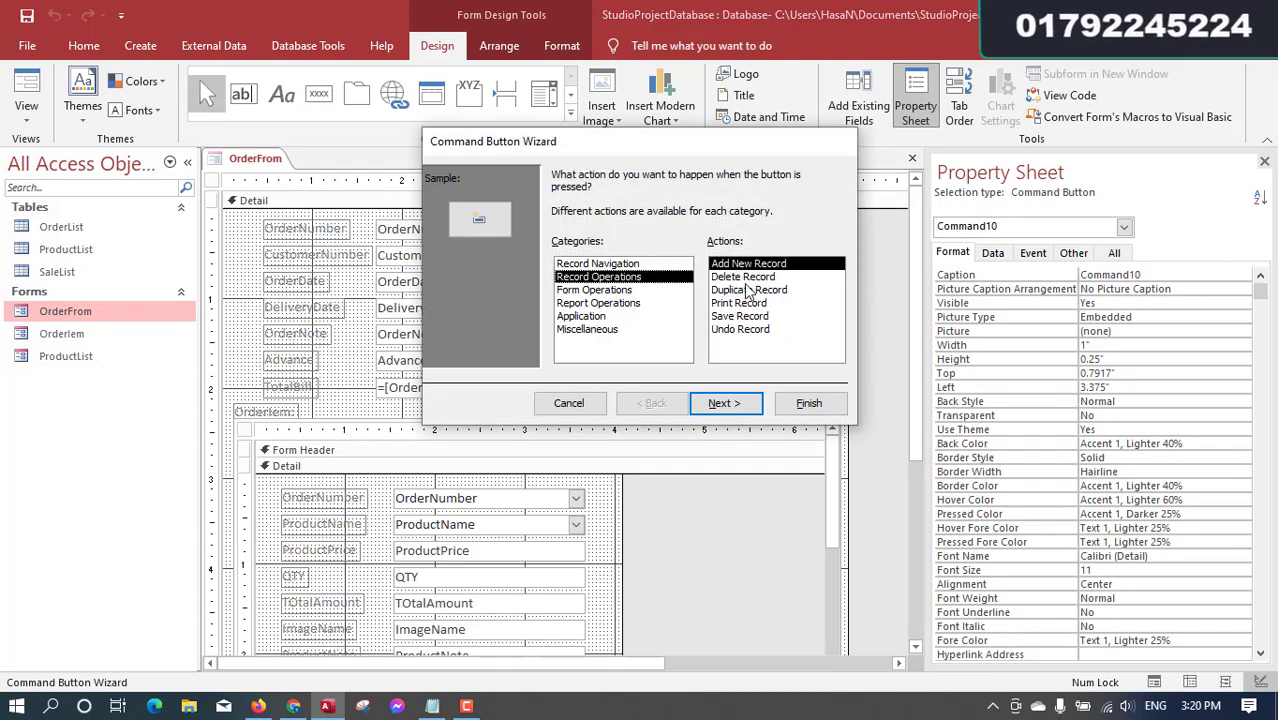
click(605, 264)
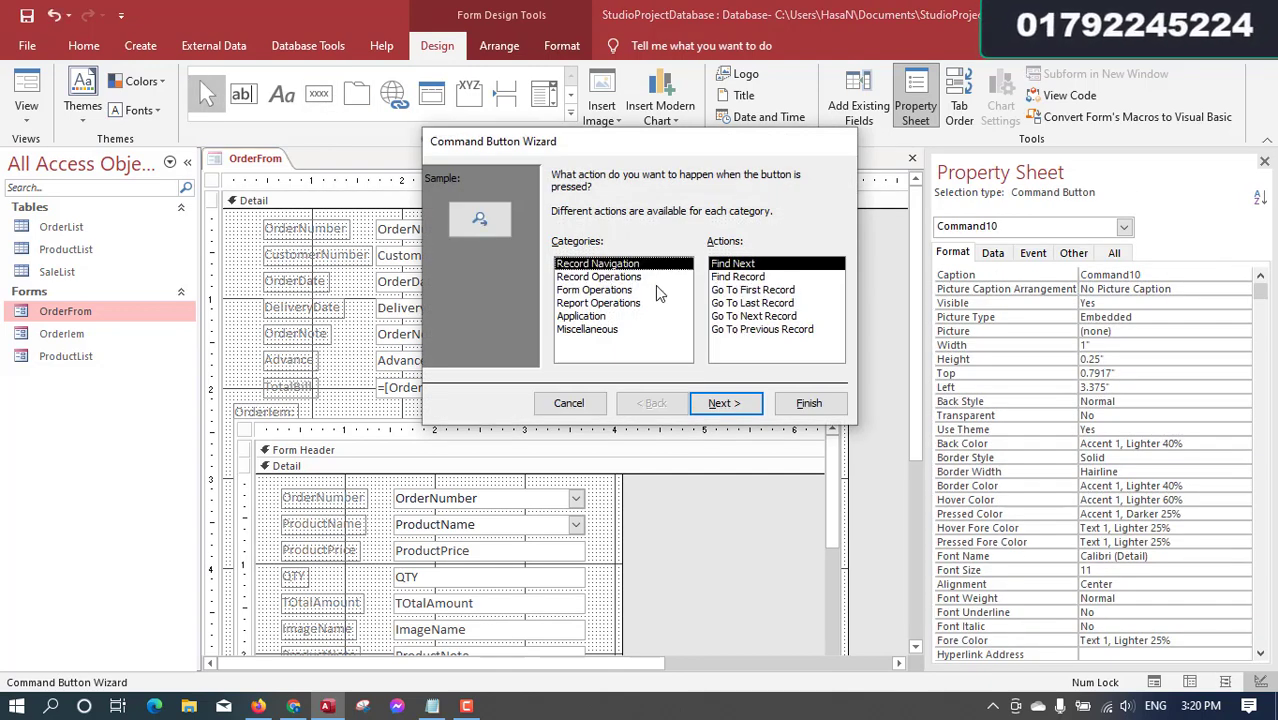
click(760, 316)
click(724, 402)
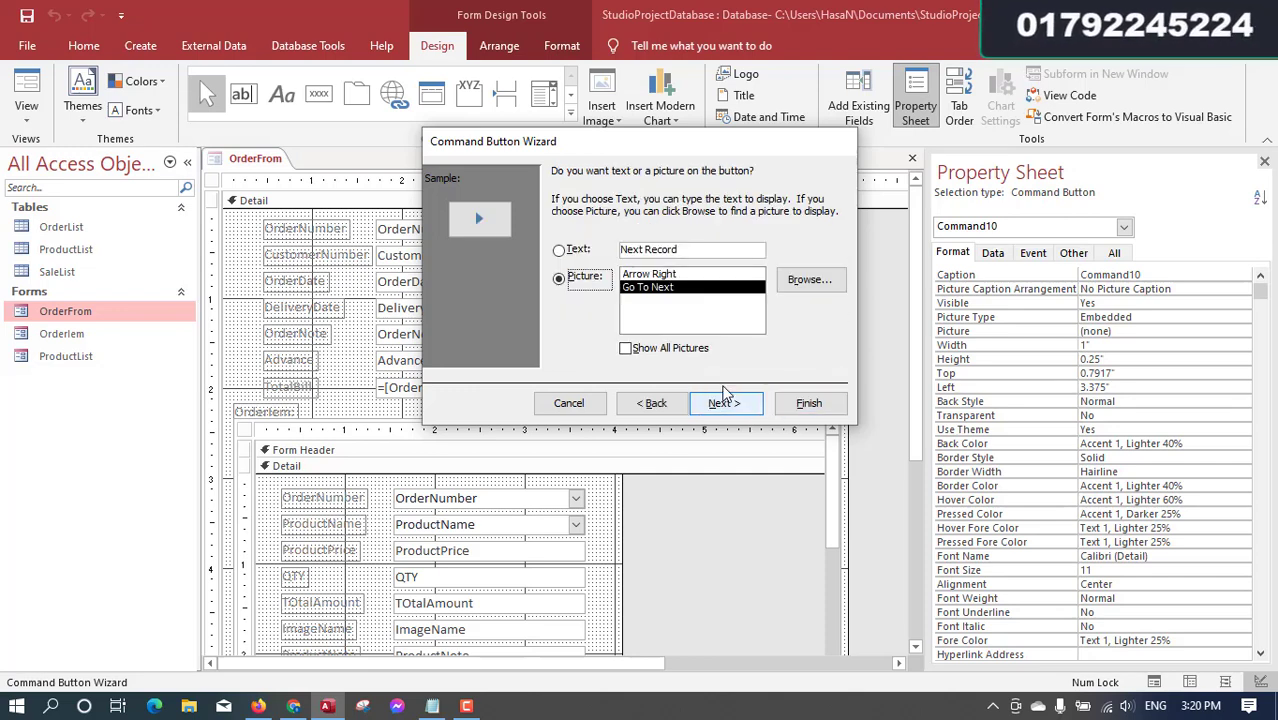
Show the text Next instead of a picture on the next-record button and finish its wizard
click(559, 249)
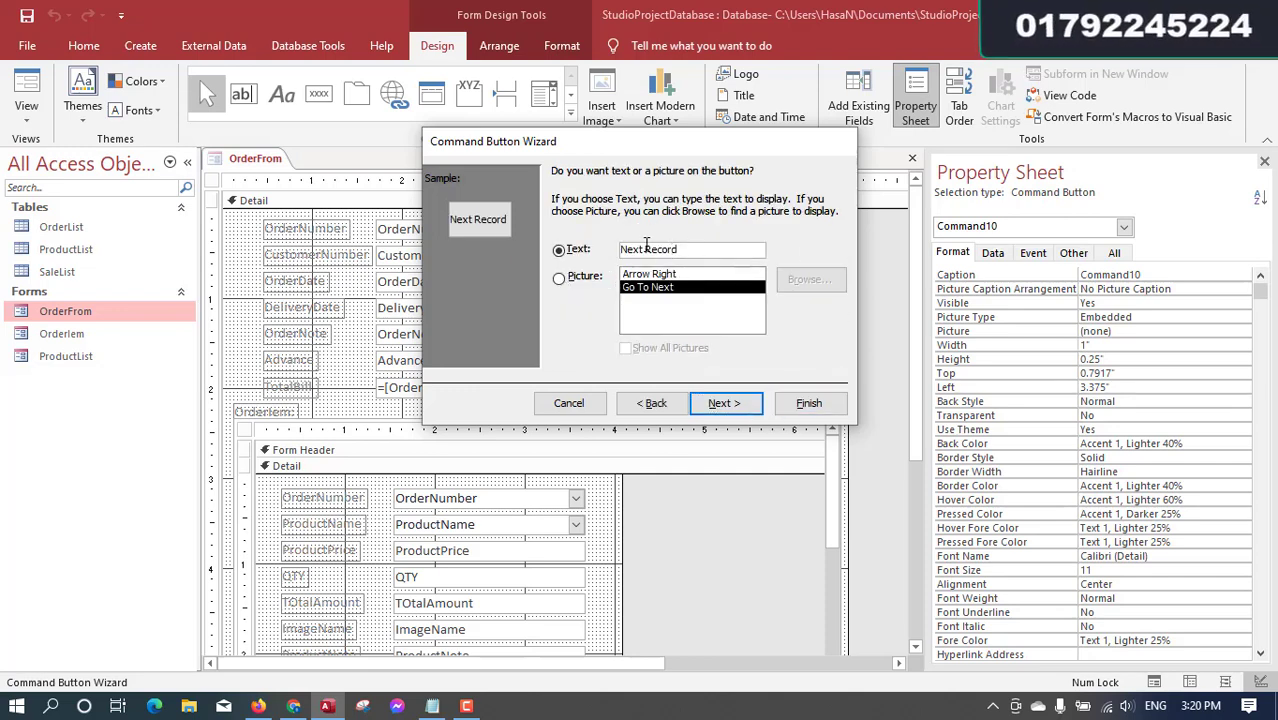
double_click(655, 249)
key(BackSpace)
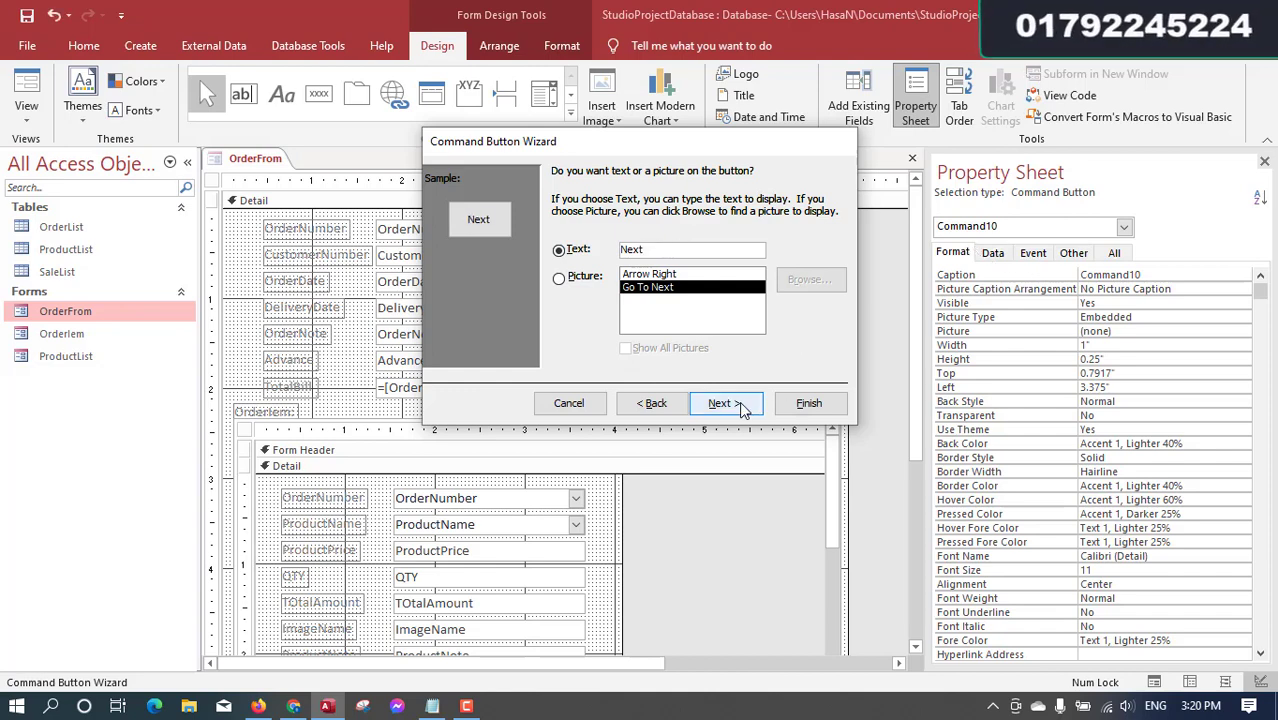
click(724, 403)
click(808, 403)
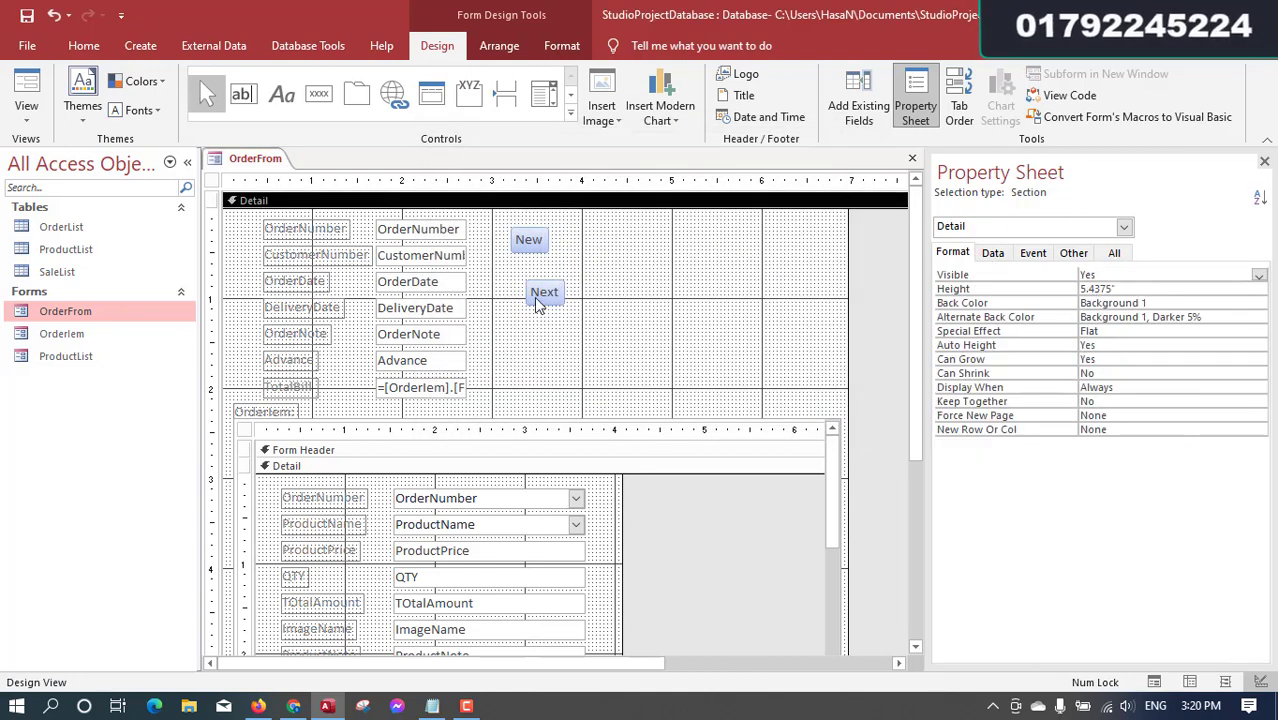
Move the Next button directly beneath the New button so their left edges line up
drag(537, 305, 522, 286)
click(557, 261)
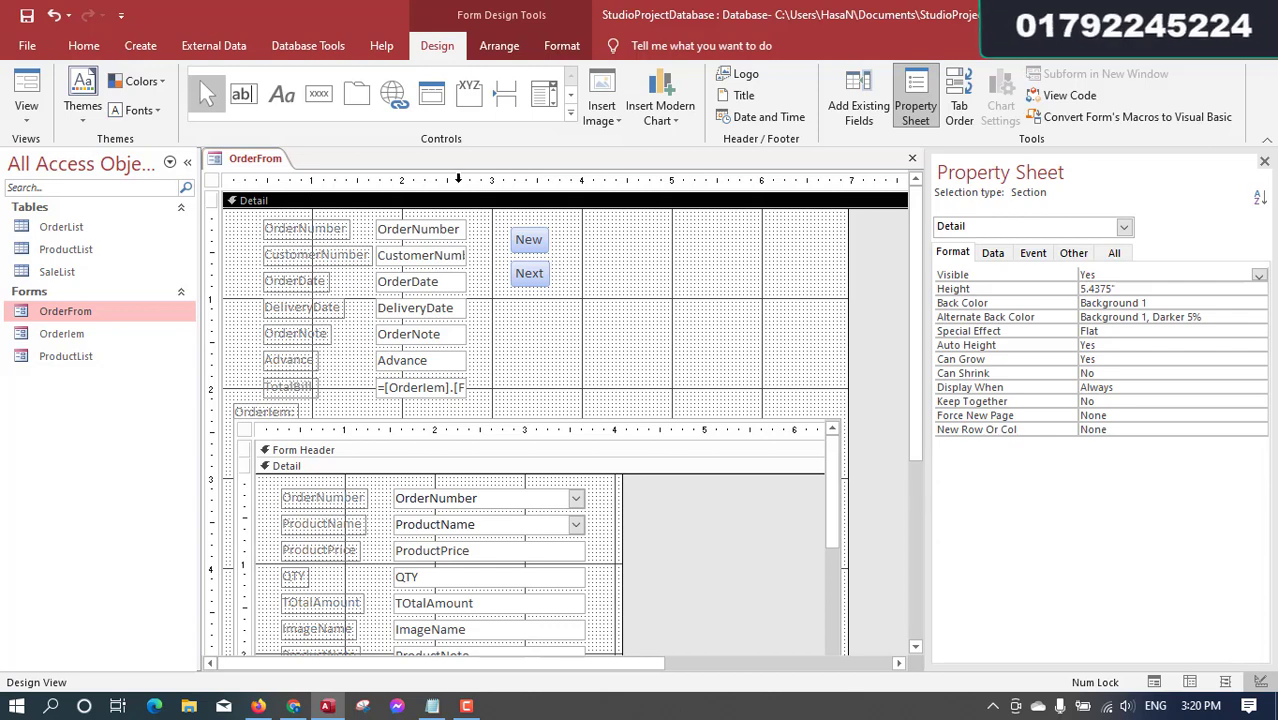
drag(587, 371, 507, 230)
Place a third command button below Next with the Record Navigation action Go To Previous Record
click(319, 93)
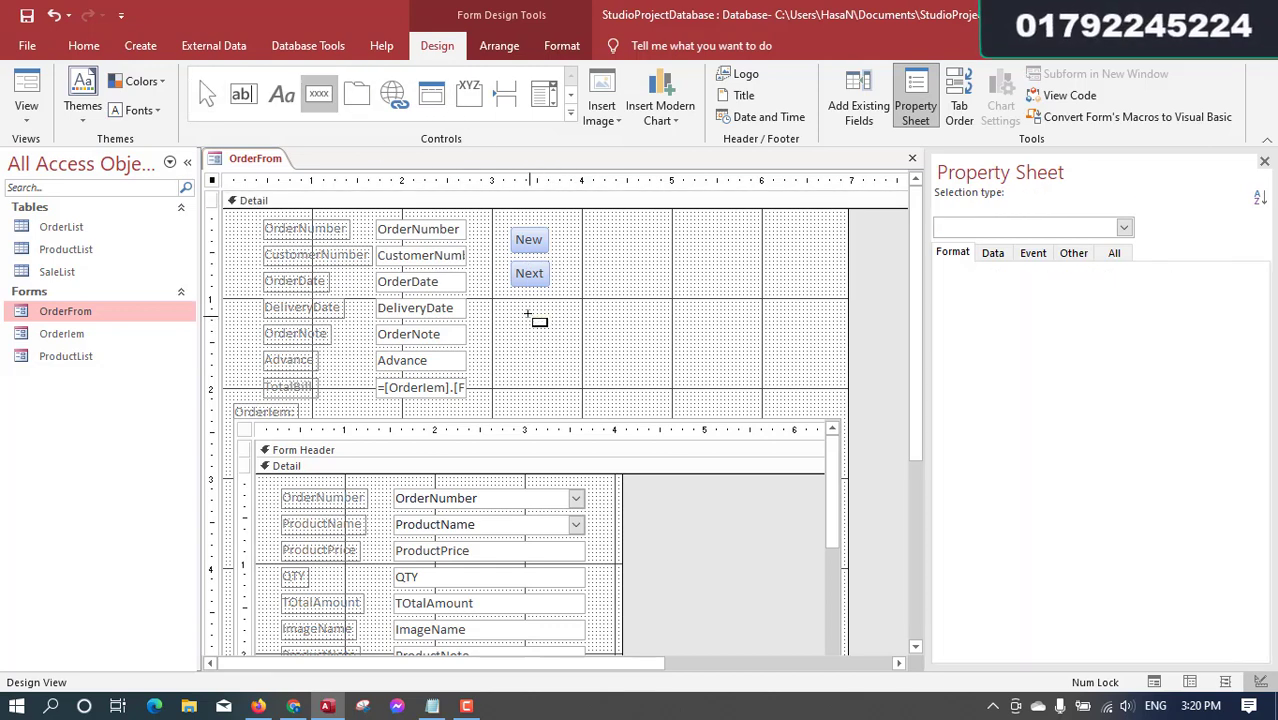
click(528, 318)
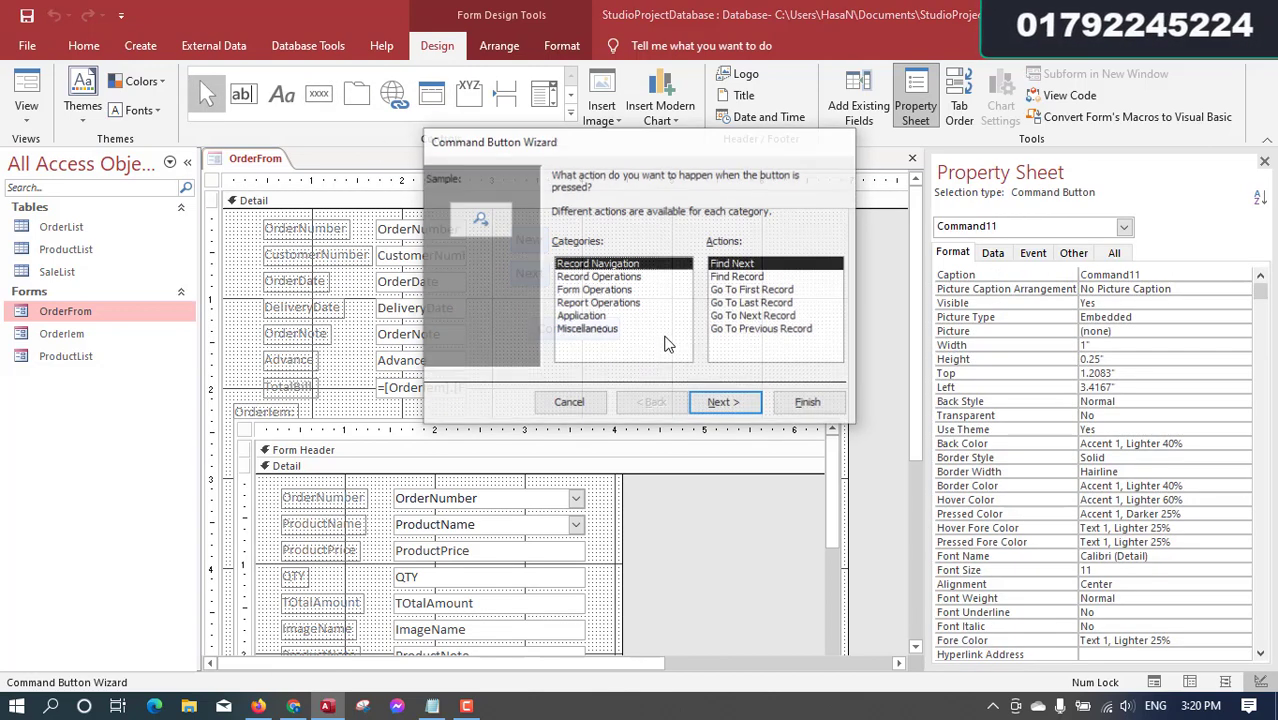
click(773, 330)
click(737, 407)
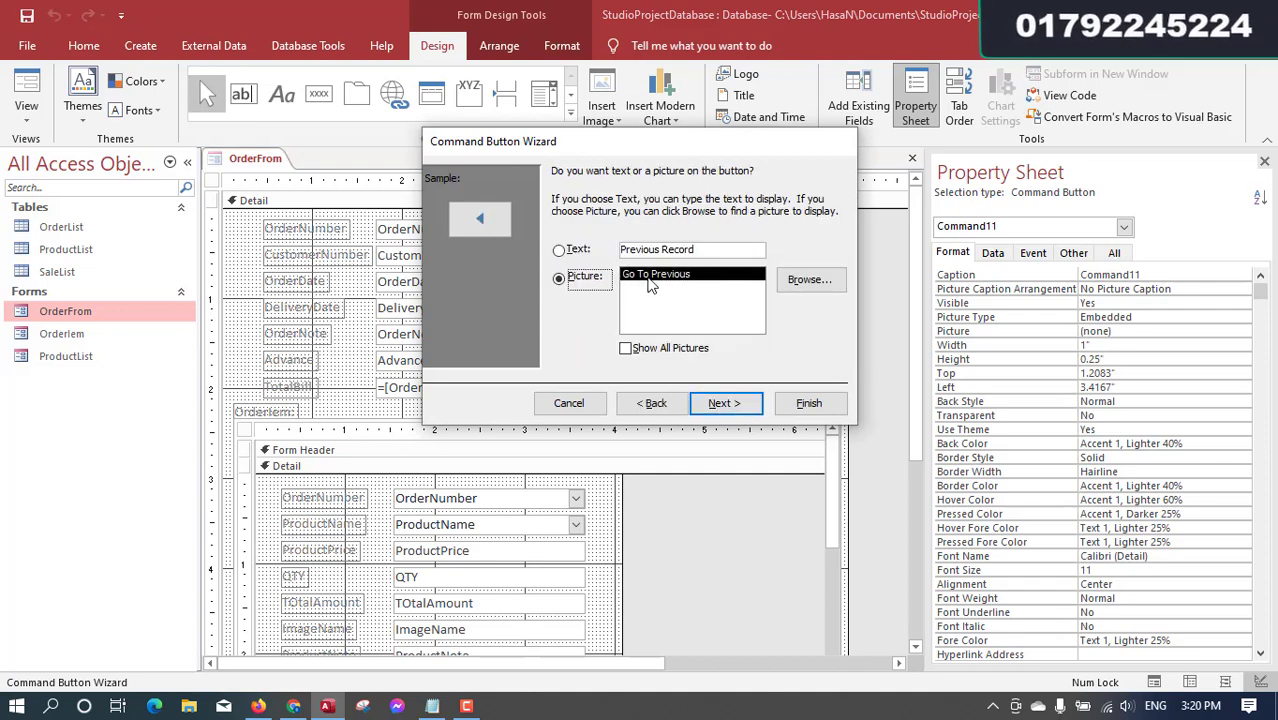
Show the text Previous instead of a picture on the previous-record button and finish its wizard
click(578, 252)
double_click(661, 249)
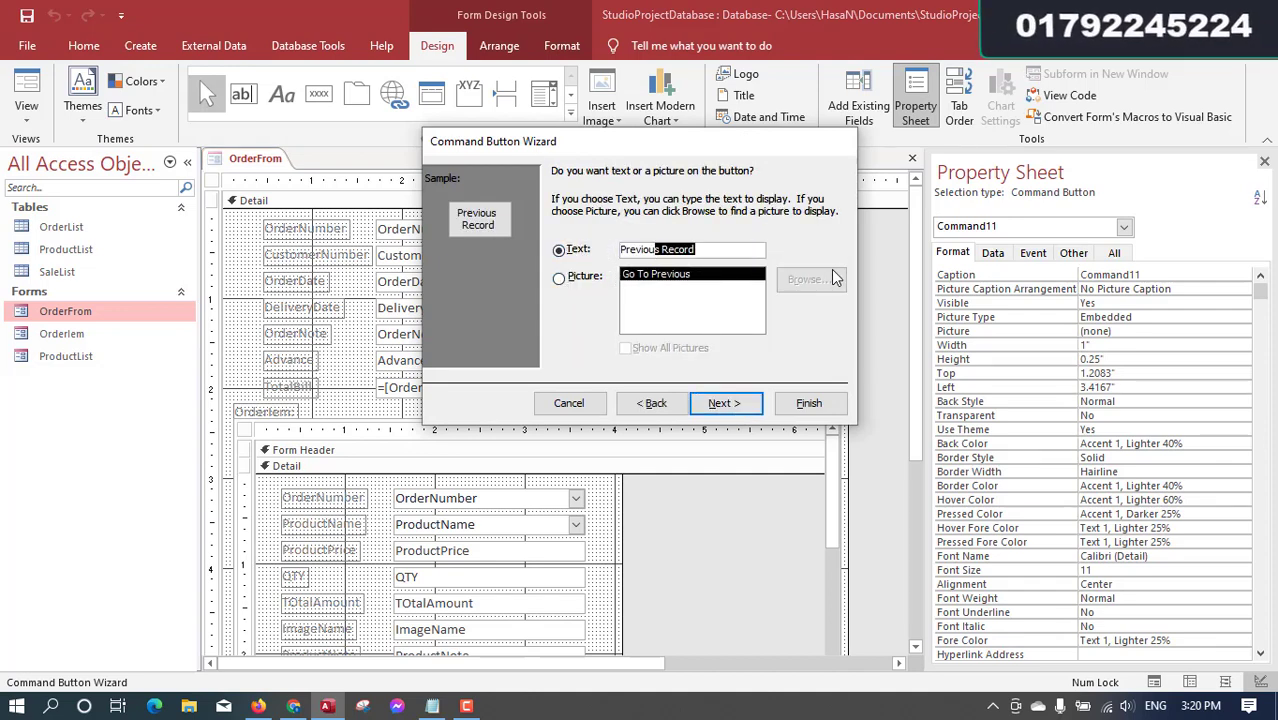
key(BackSpace)
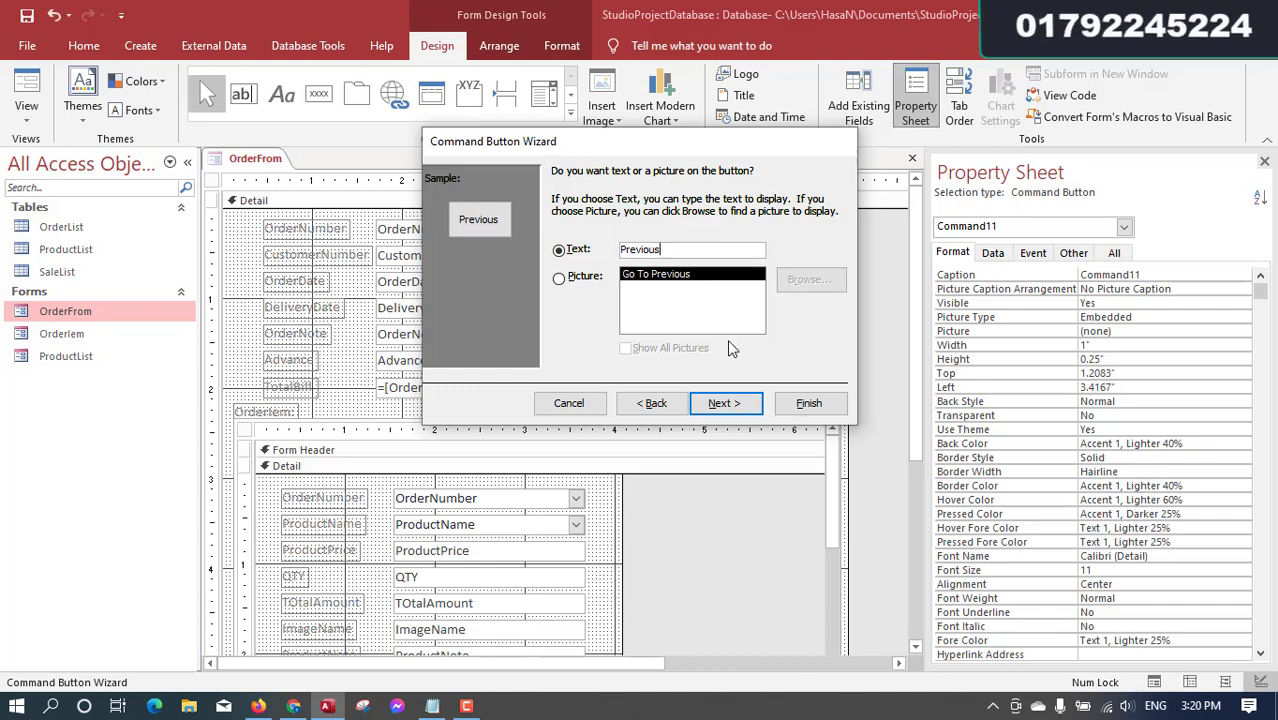
click(726, 403)
click(805, 405)
Move the Previous button directly beneath the Next button
click(572, 345)
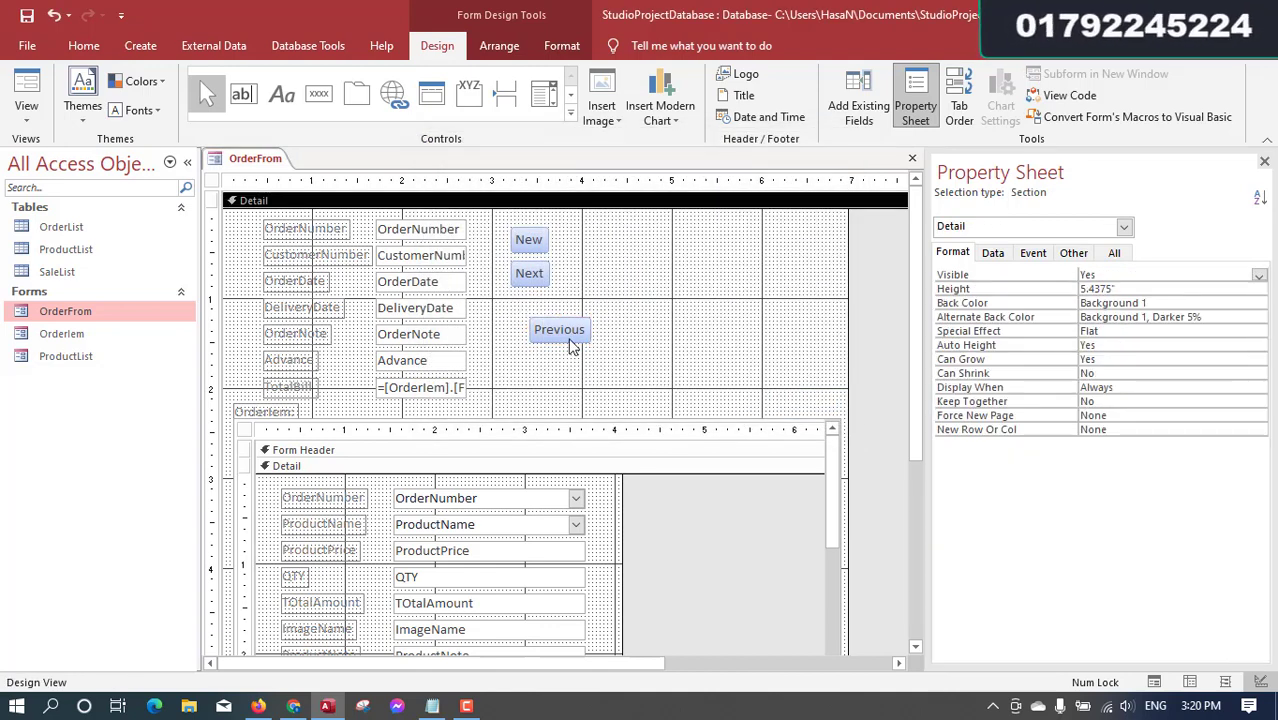
drag(562, 329, 540, 306)
click(673, 312)
Select the New, Next and Previous buttons together and set their width to 1 inch
drag(599, 365, 528, 224)
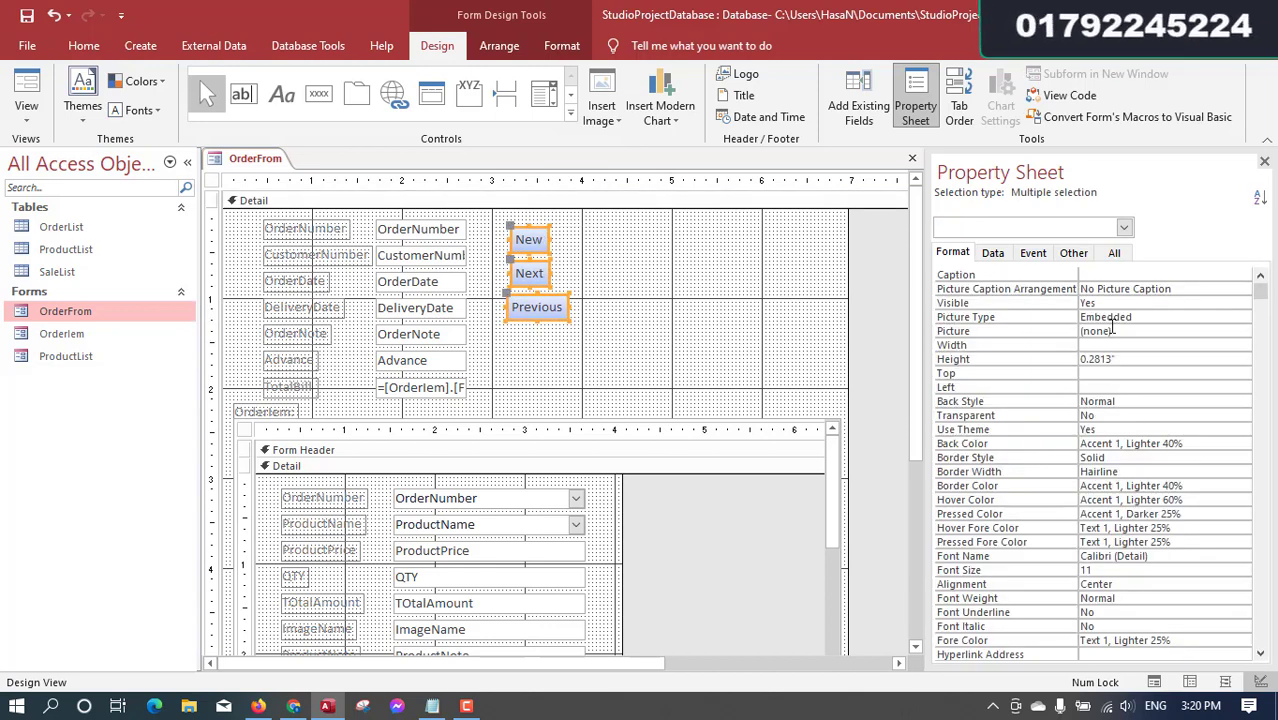
click(1113, 255)
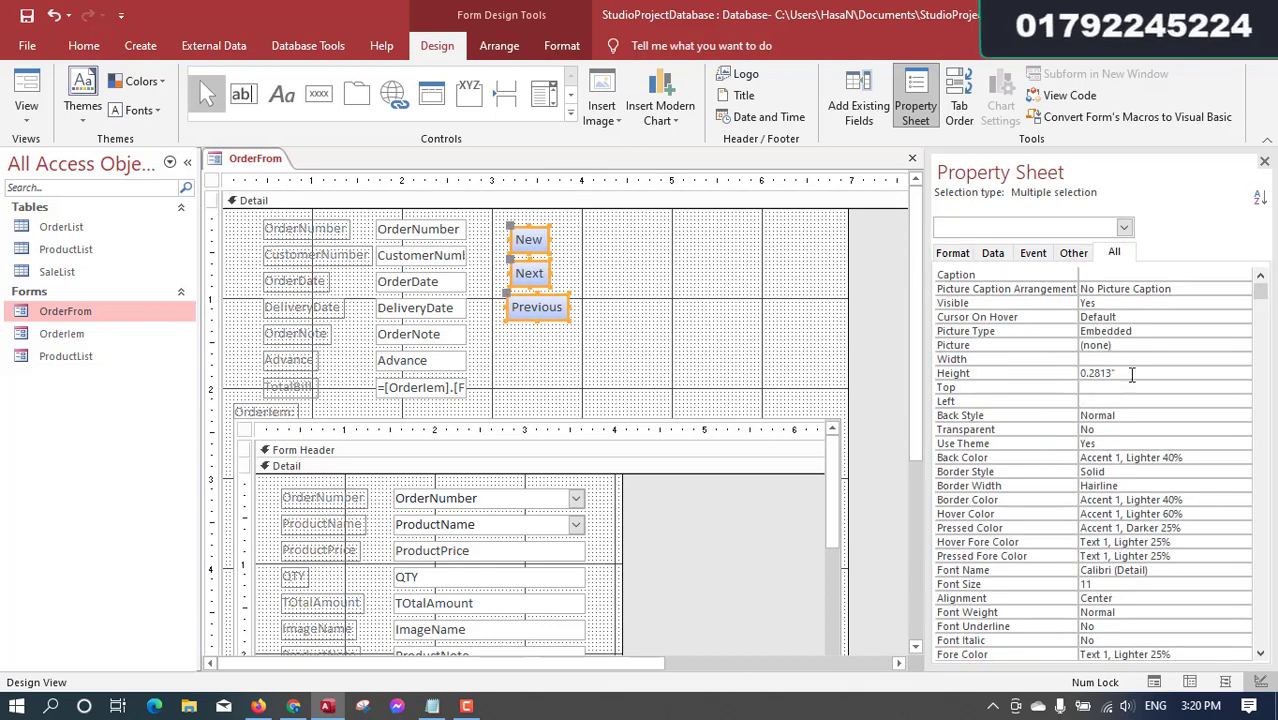
click(1101, 358)
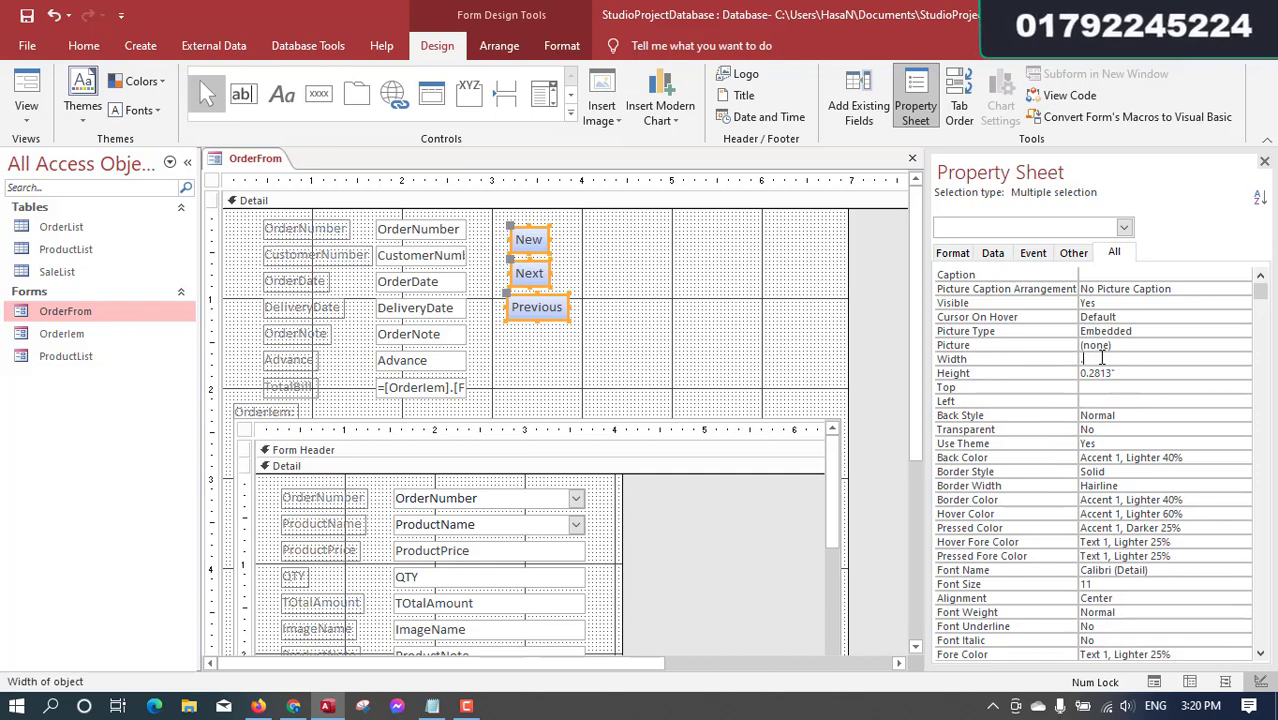
text(0.5)
key(Return)
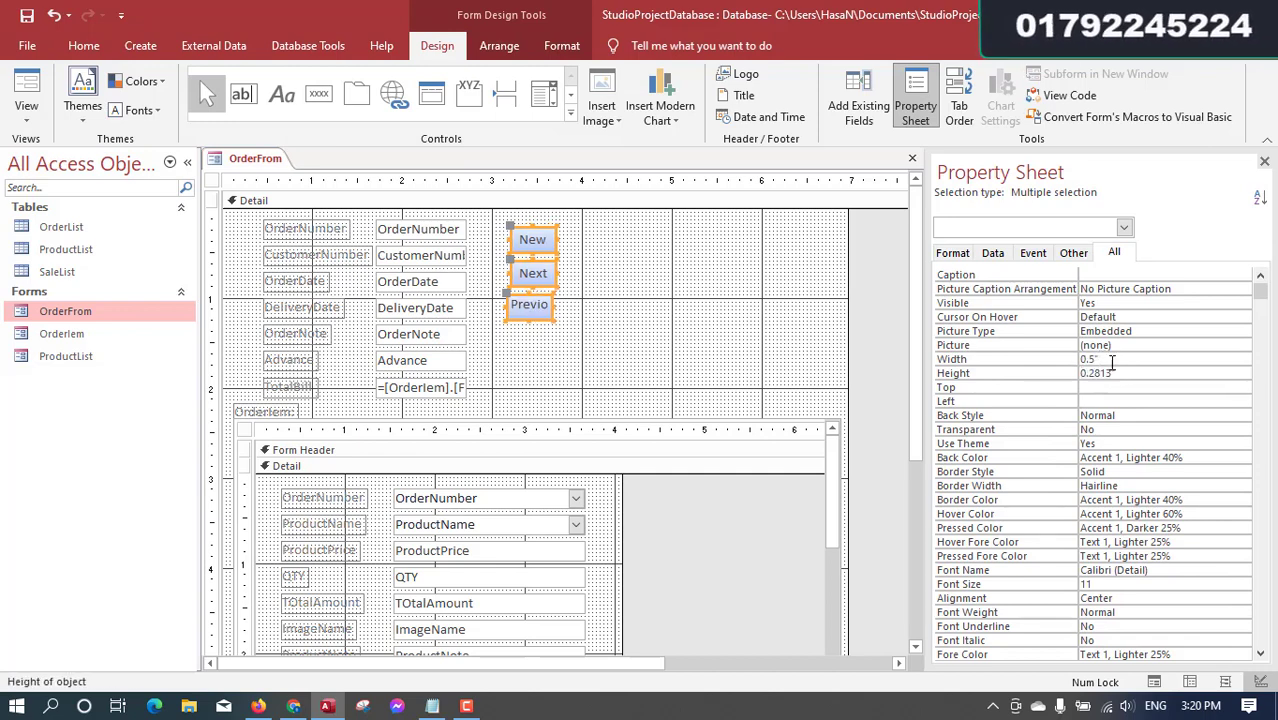
key(shift+Tab)
text(1)
key(Return)
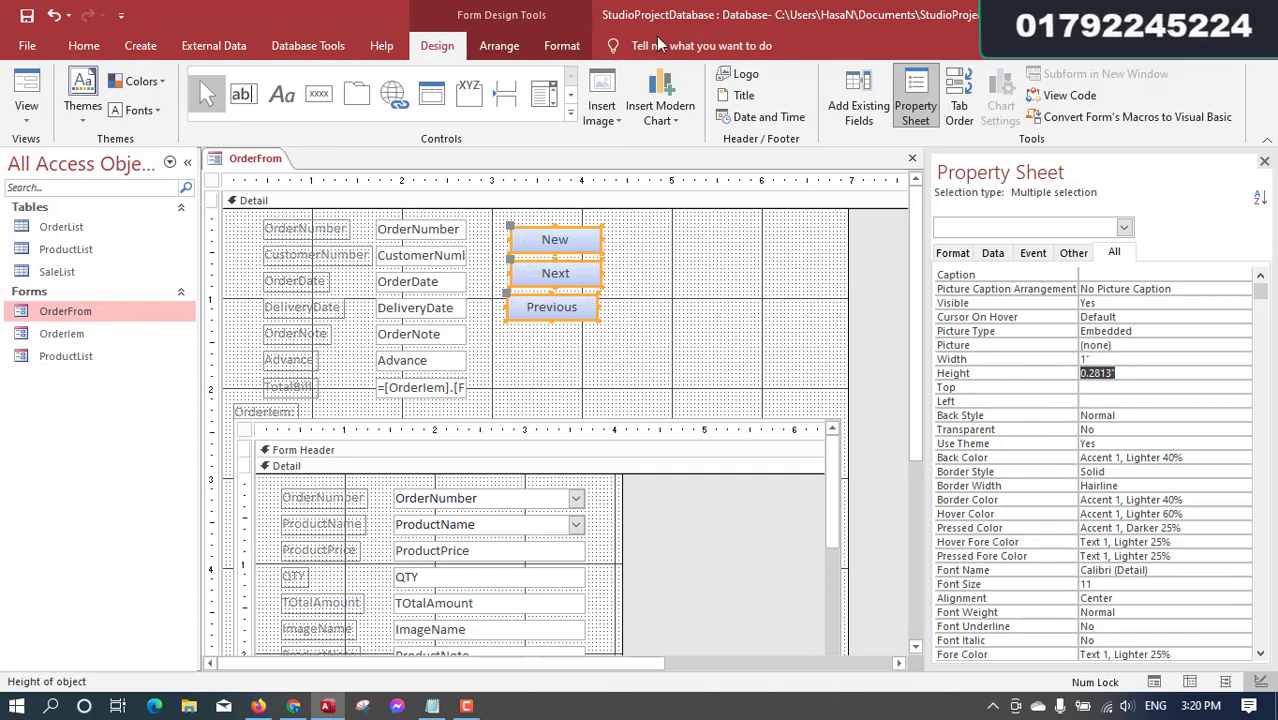
Arrange the three selected command buttons in a stacked layout so they form an evenly spaced column
click(492, 46)
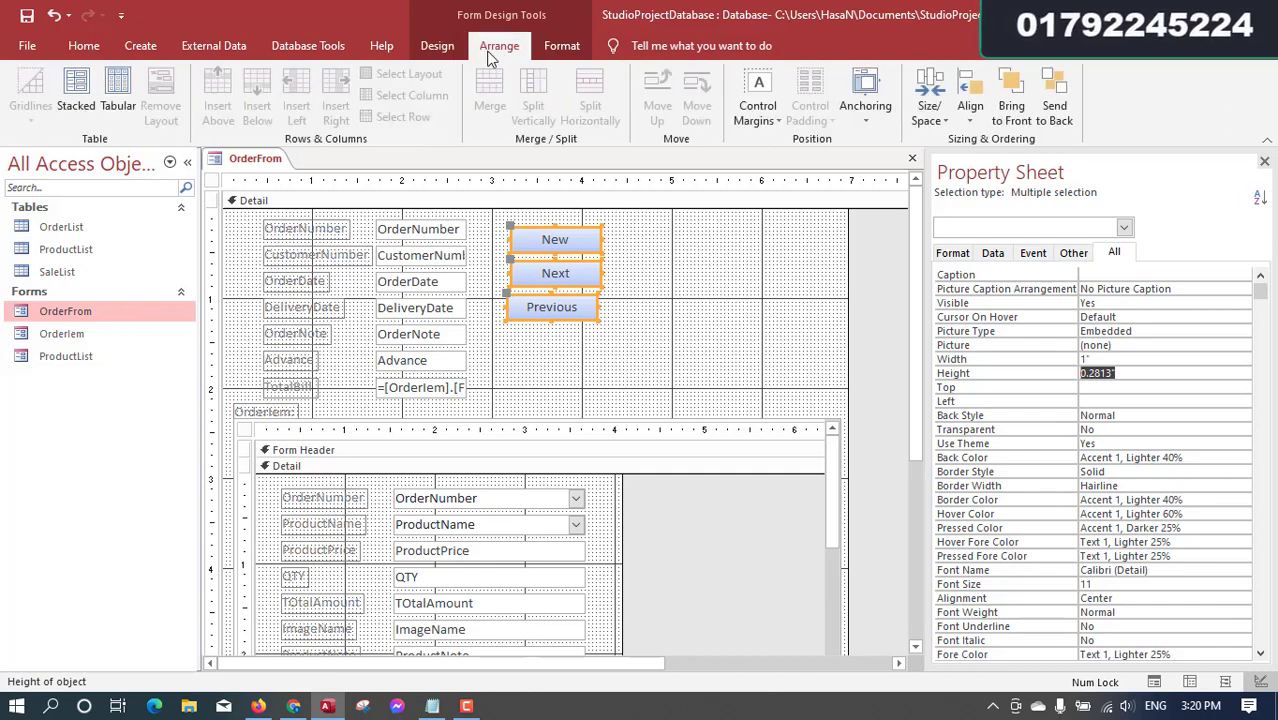
click(107, 85)
click(650, 314)
mouse_move(653, 355)
mouse_down()
mouse_move(541, 199)
mouse_move(550, 217)
mouse_up()
click(671, 356)
click(662, 341)
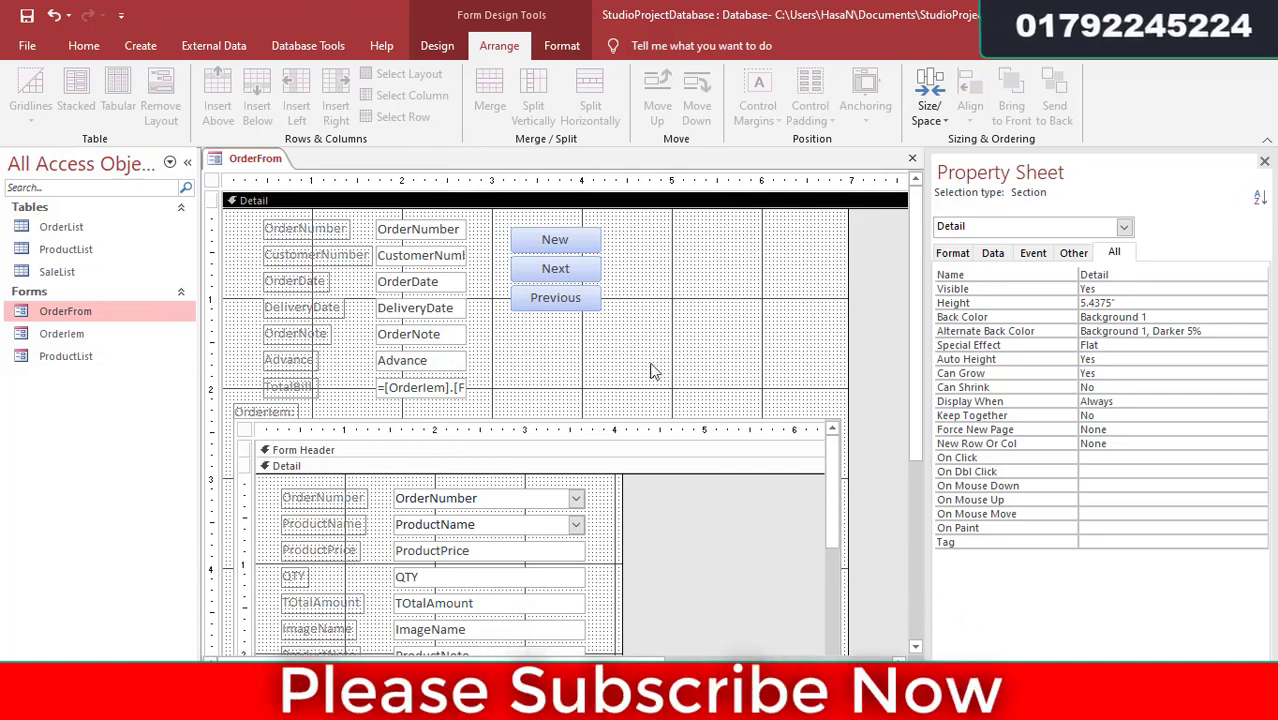
drag(650, 371, 542, 230)
click(461, 257)
Open OrderFrom in Form View, go to a blank record with New, and step back through the orders with Previous
click(83, 45)
click(26, 85)
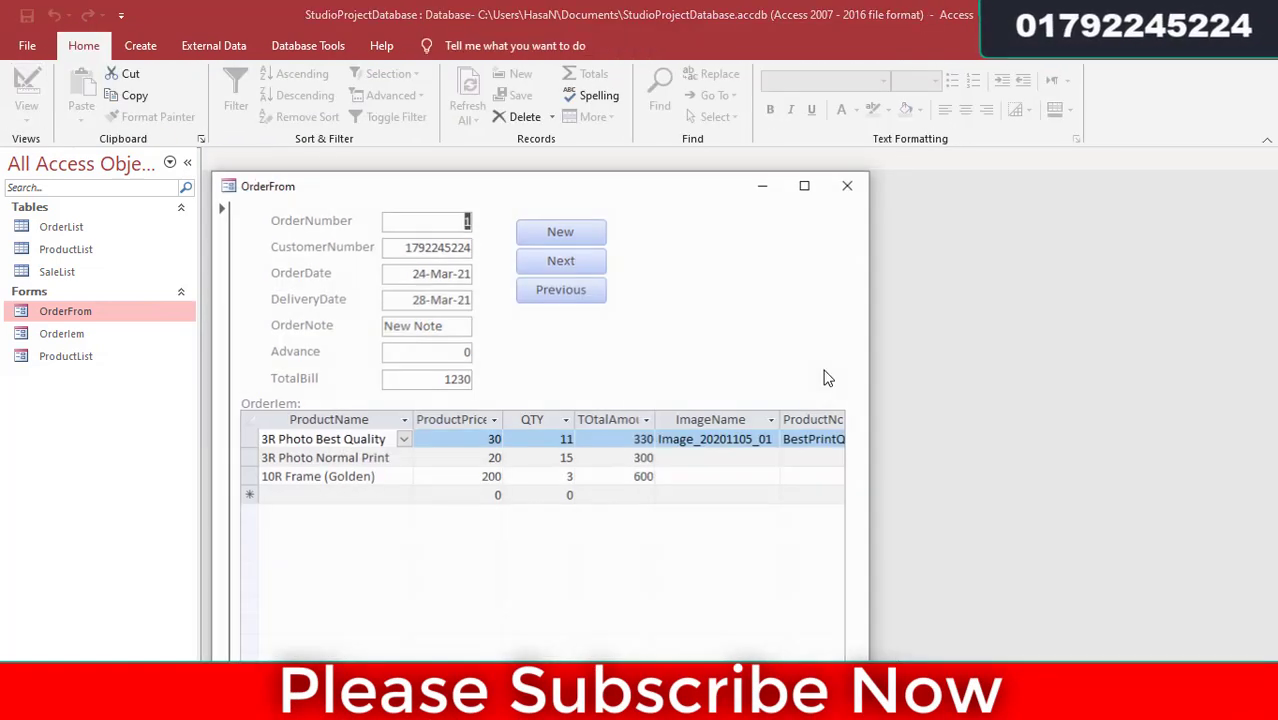
drag(690, 192, 856, 89)
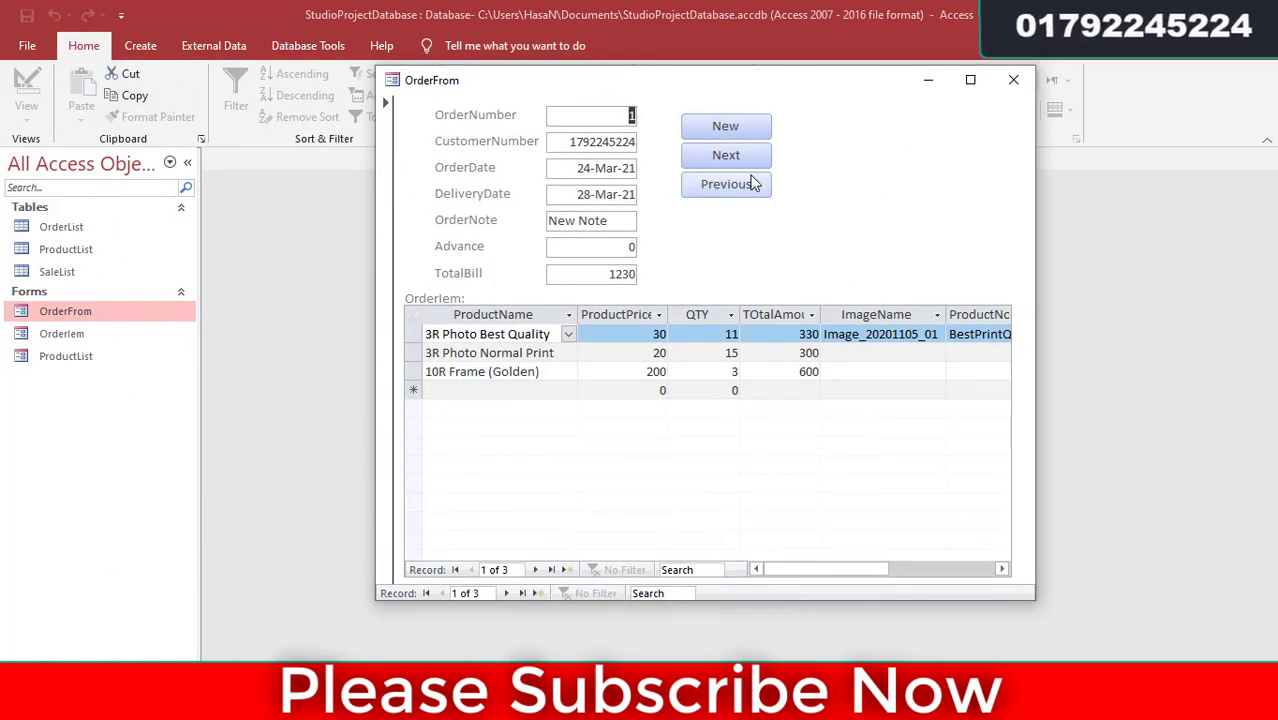
click(726, 127)
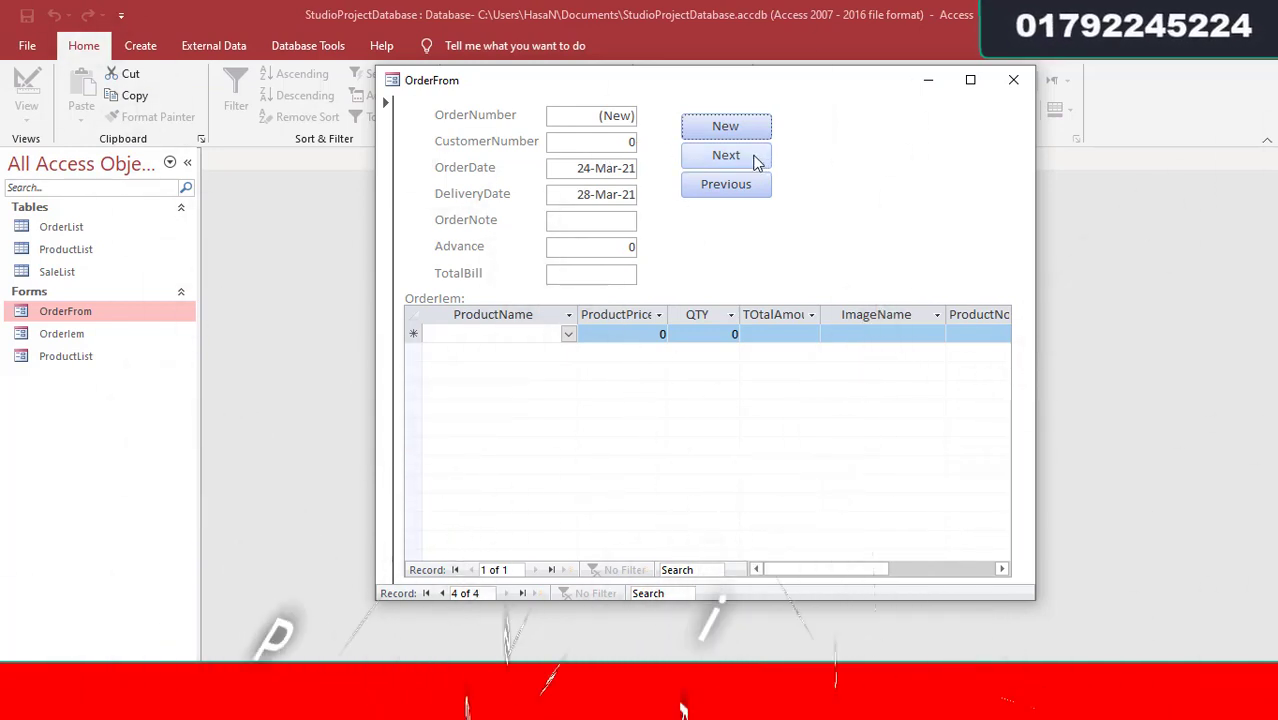
click(728, 189)
click(727, 189)
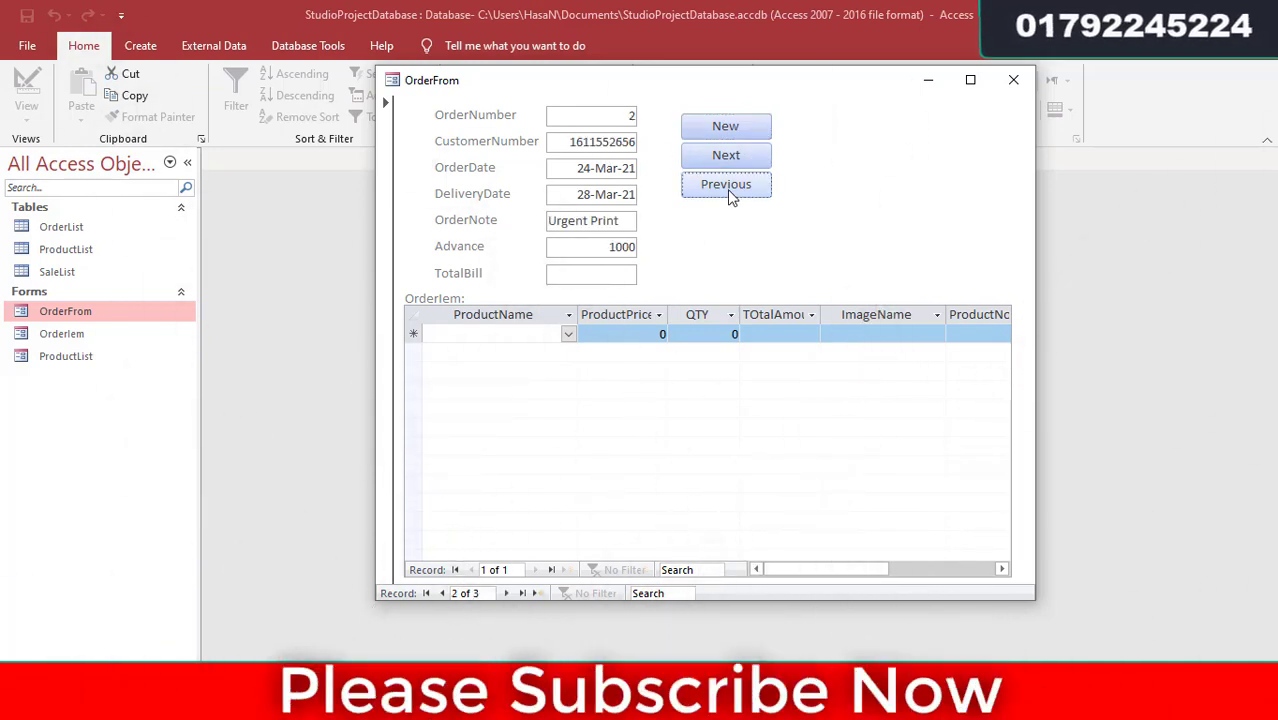
click(727, 189)
Test the Next and Previous buttons by moving repeatedly forward and back through the order records
click(749, 157)
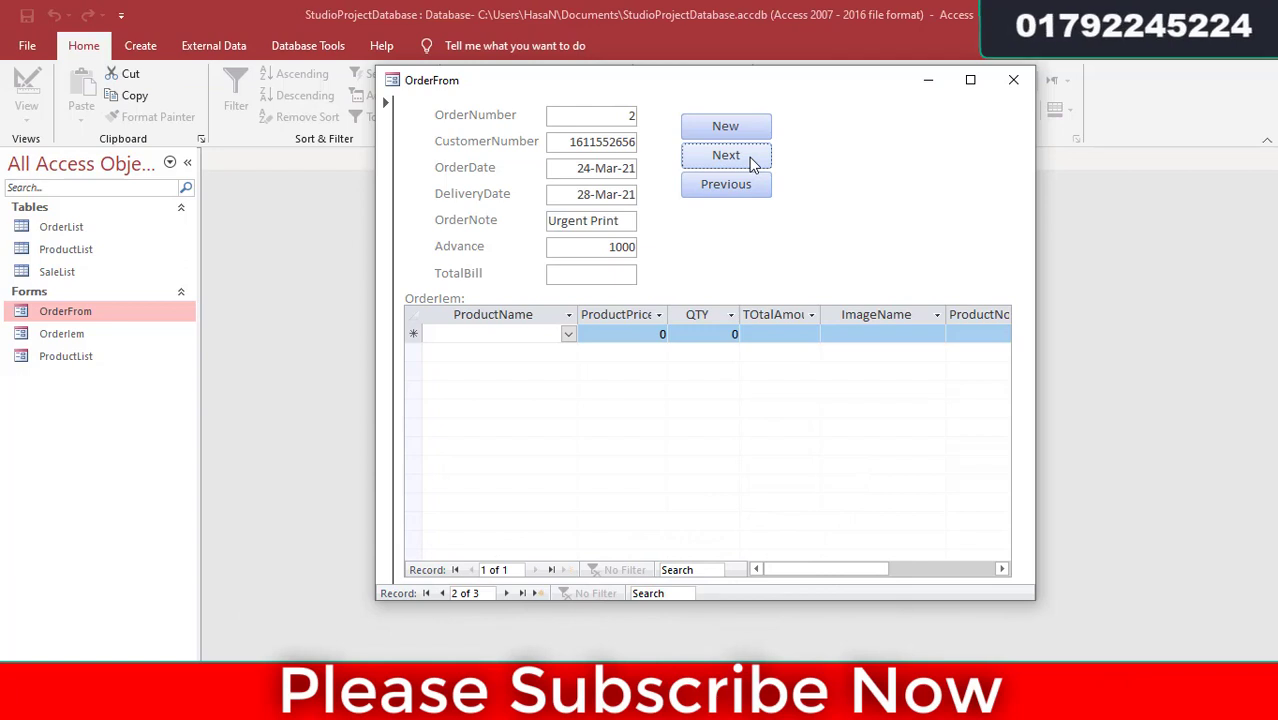
click(749, 157)
click(744, 186)
click(744, 186)
click(731, 163)
click(731, 163)
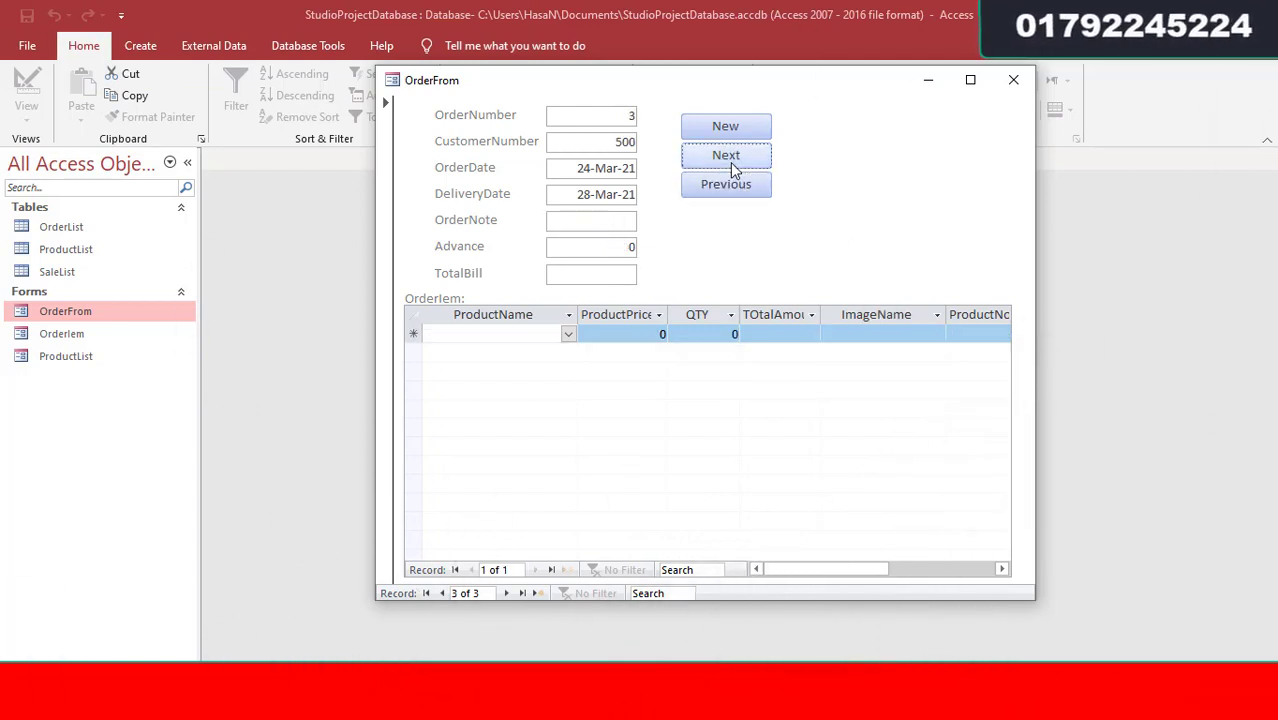
click(740, 186)
click(742, 190)
click(733, 163)
click(733, 163)
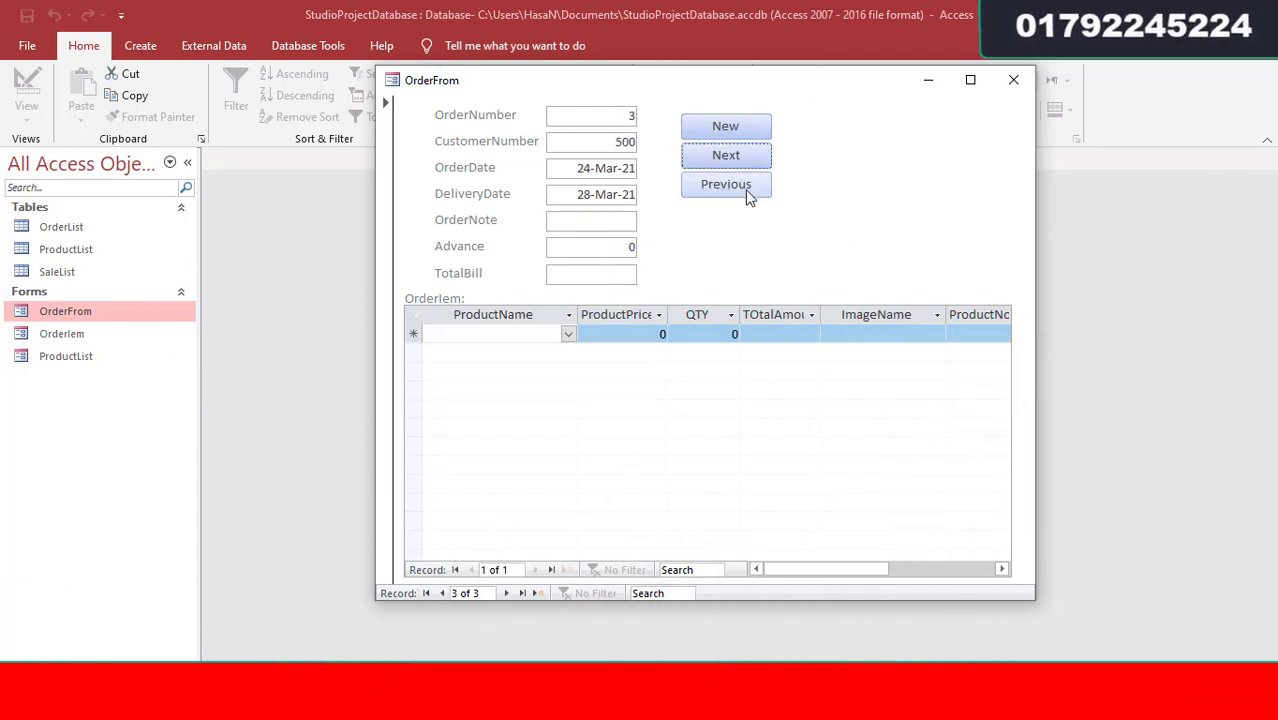
click(745, 190)
click(745, 190)
click(735, 160)
click(735, 160)
Return OrderFrom to Design View and move the three stacked buttons down to free space above them
right_click(836, 216)
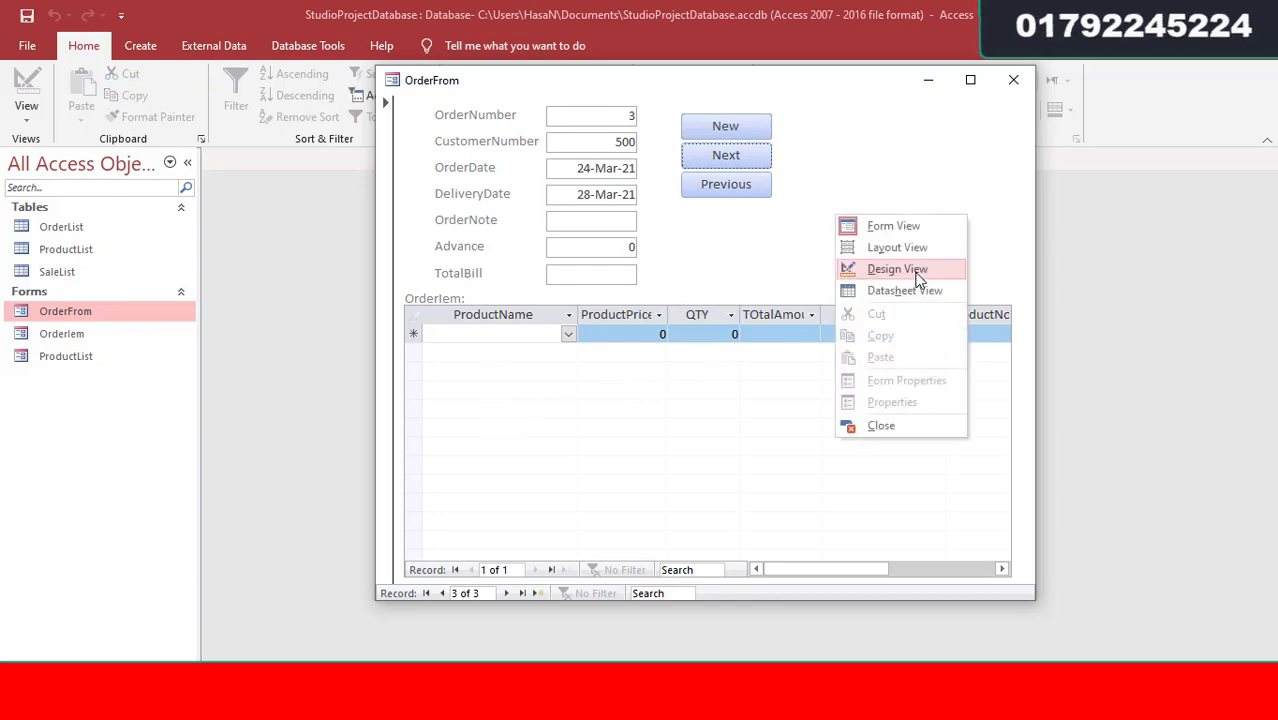
click(865, 266)
drag(573, 220, 630, 310)
drag(580, 270, 580, 326)
click(643, 290)
Place a combo box above the New button that finds a form record based on the selected value
click(571, 118)
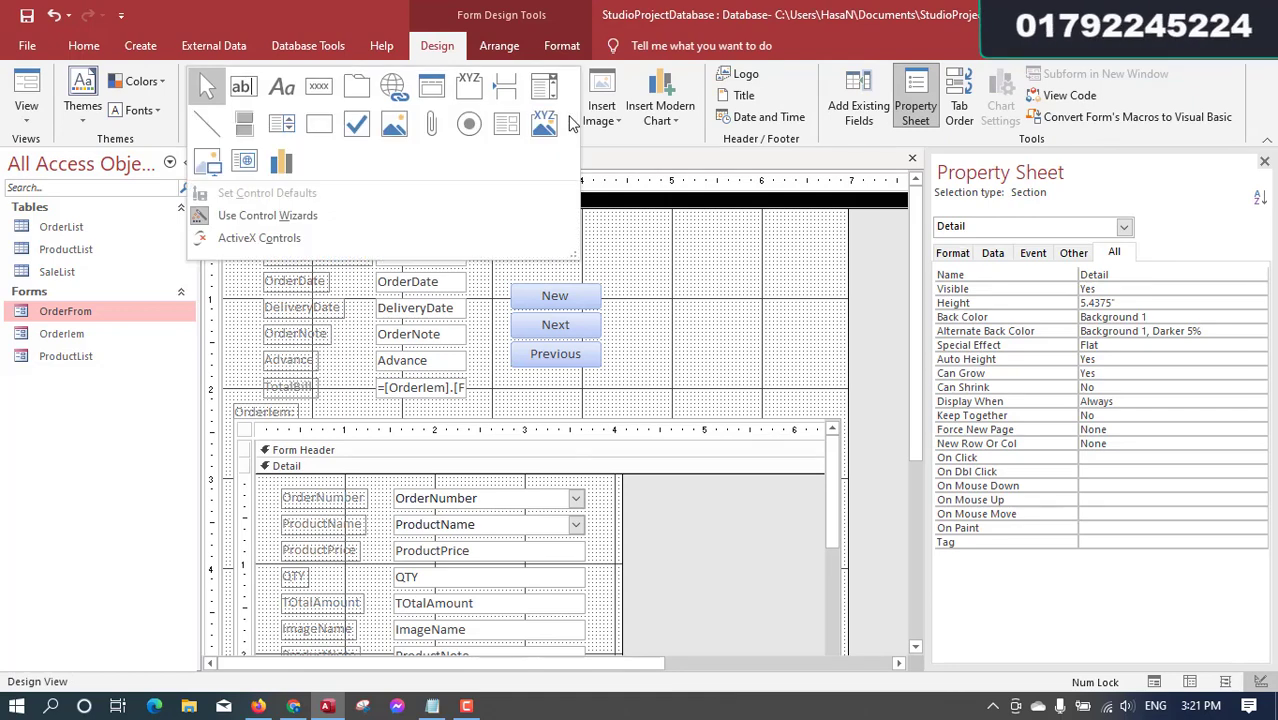
click(545, 88)
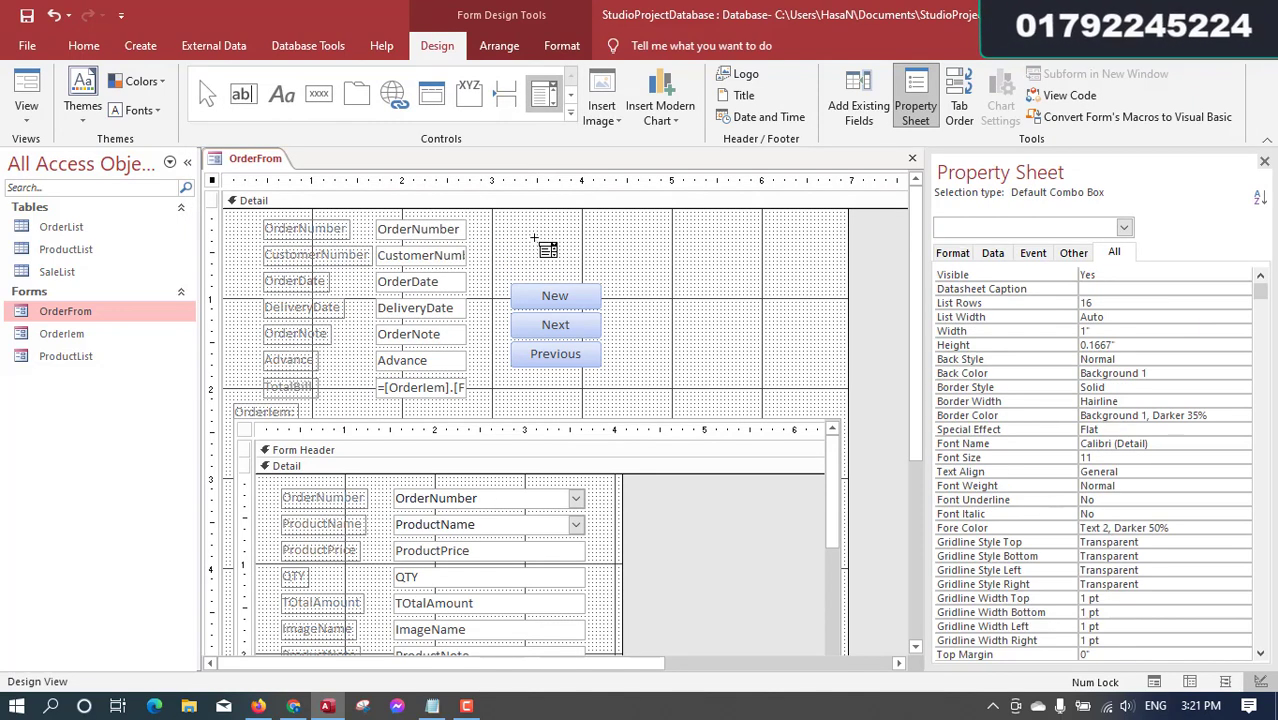
click(540, 238)
click(733, 292)
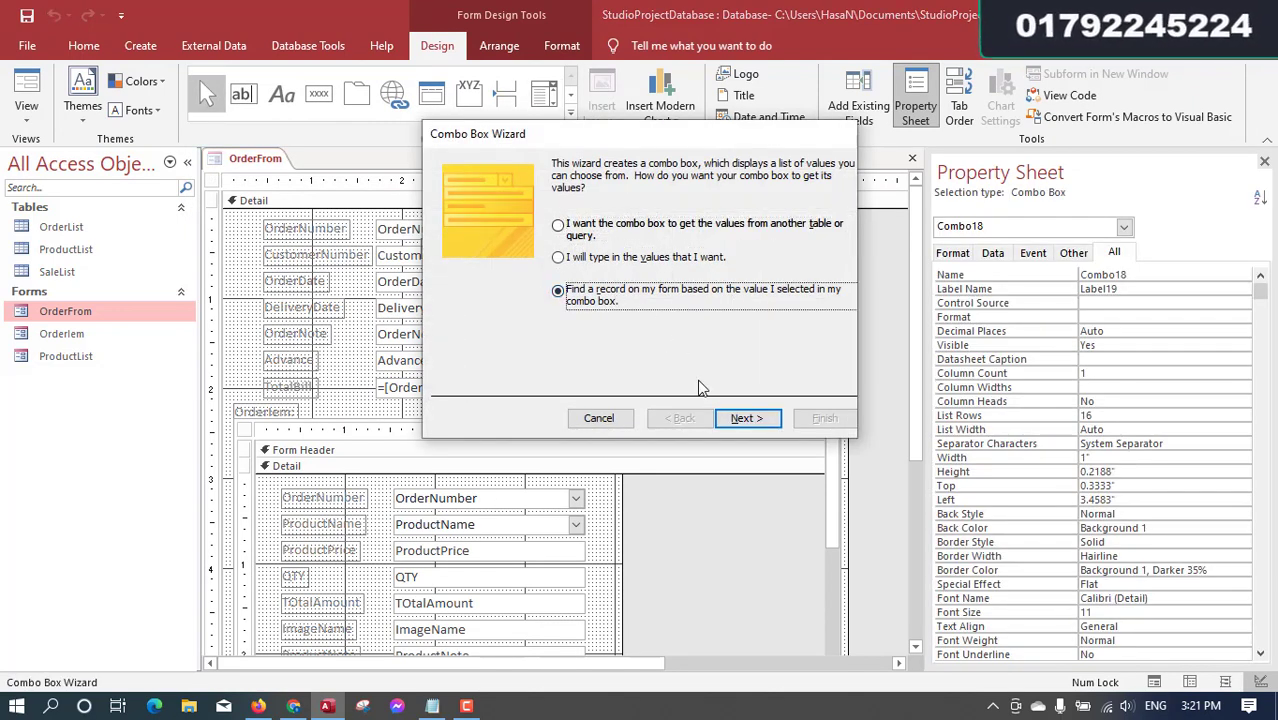
click(748, 420)
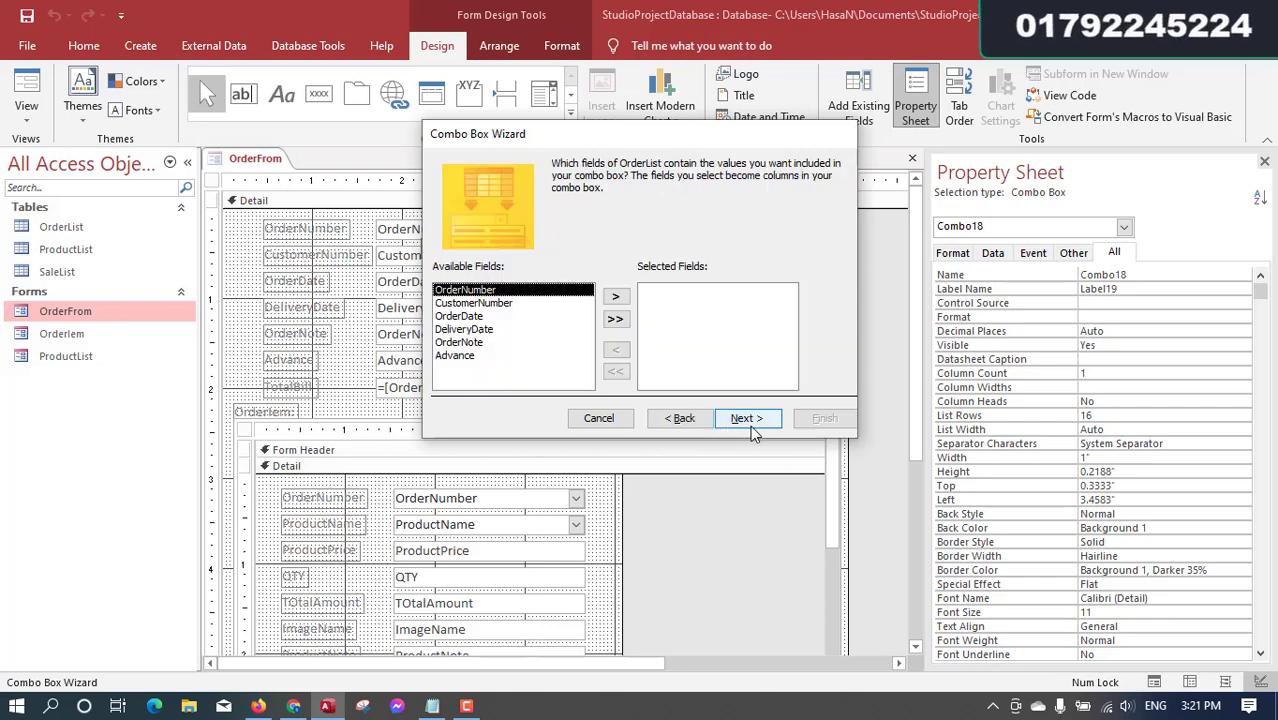
Include all OrderList fields in the combo box, keep the key column unhidden, and finish the wizard
click(616, 319)
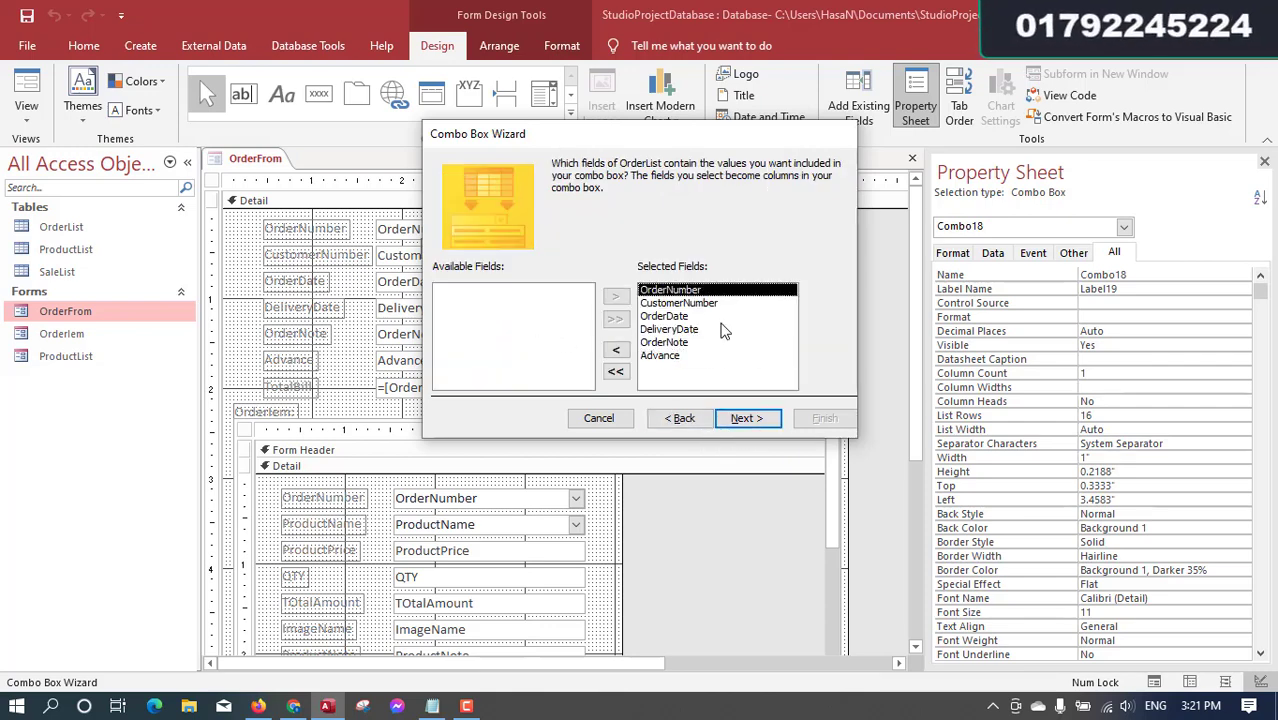
click(748, 418)
click(758, 426)
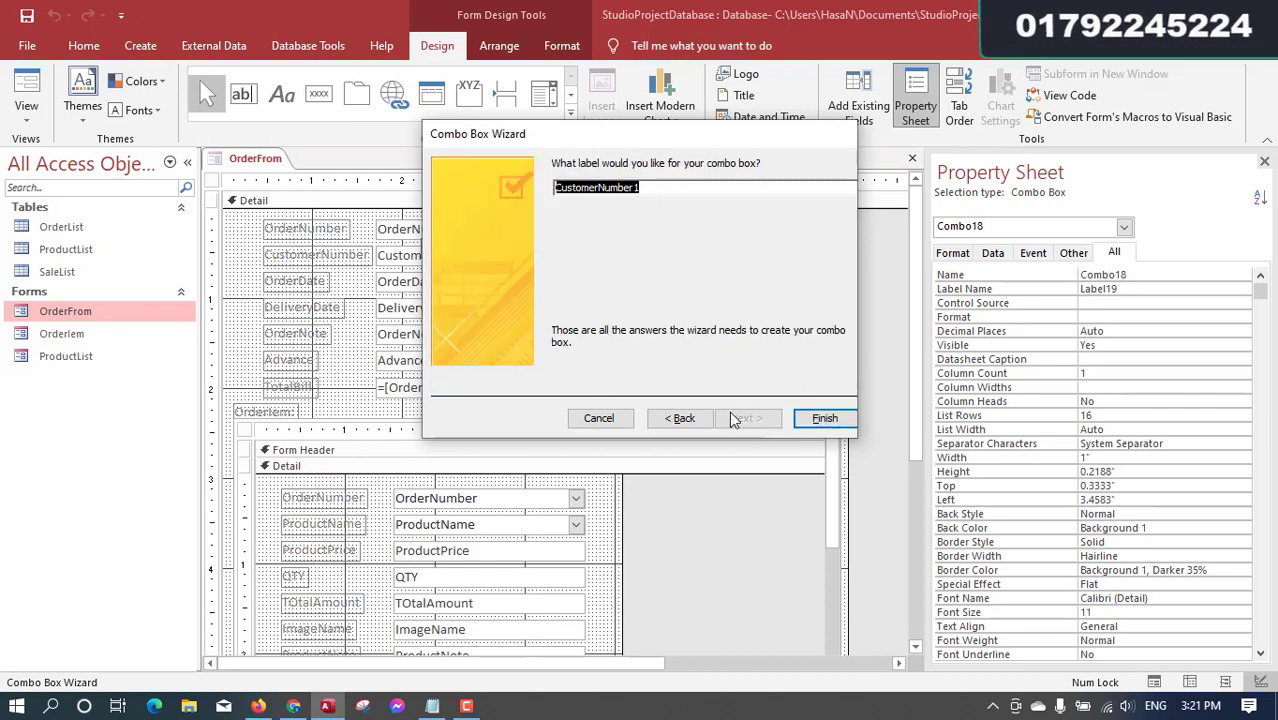
click(681, 418)
click(464, 237)
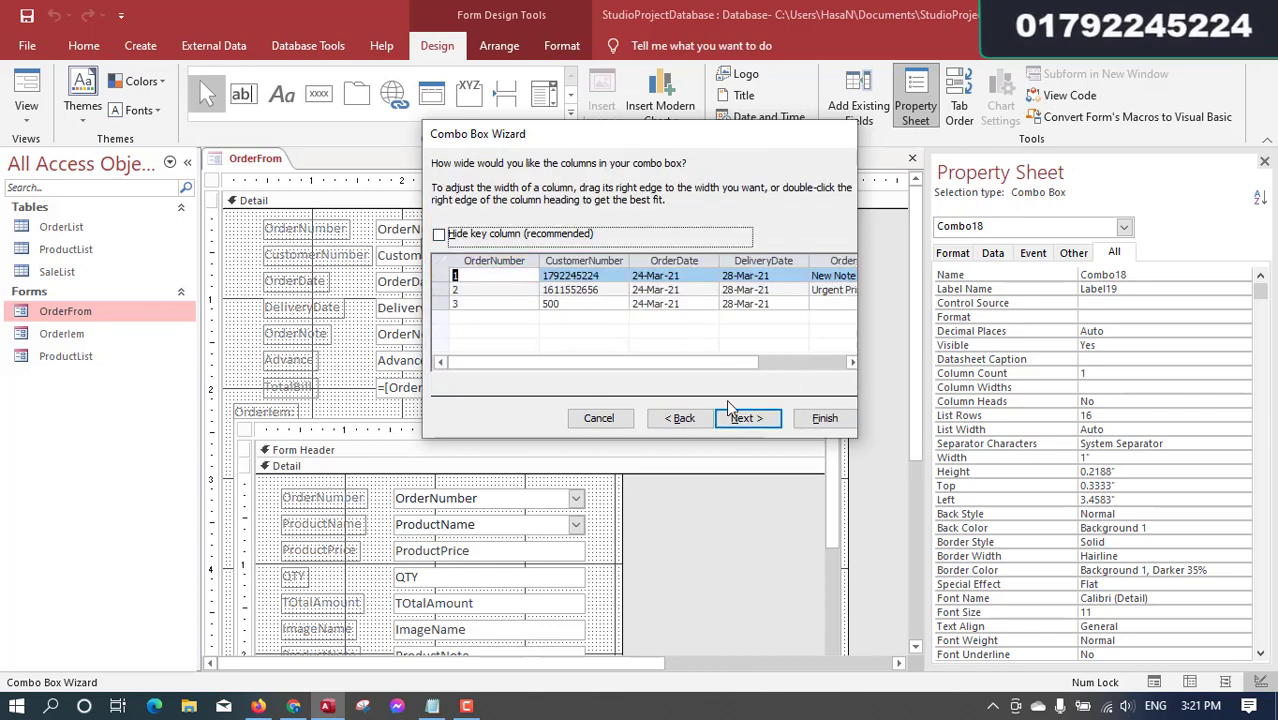
click(750, 420)
click(822, 419)
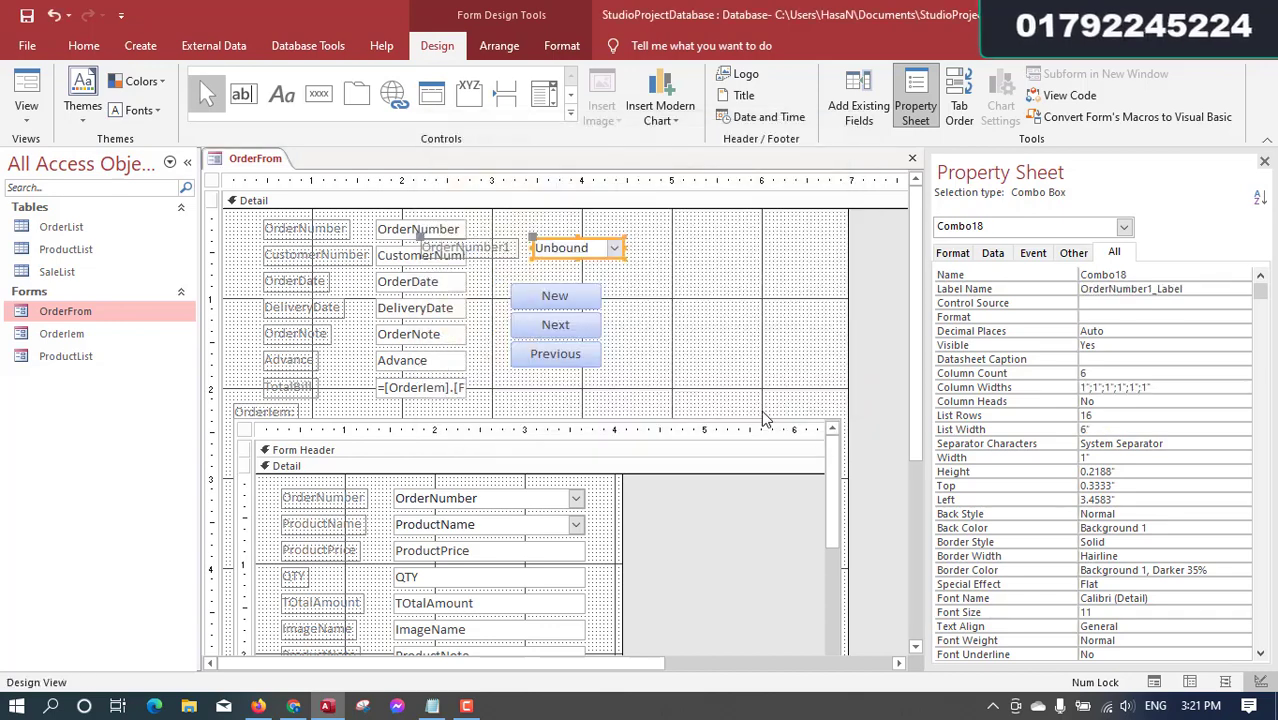
Delete the combo box's OrderNumber1 label and move the combo box to the free space above the New button
click(566, 241)
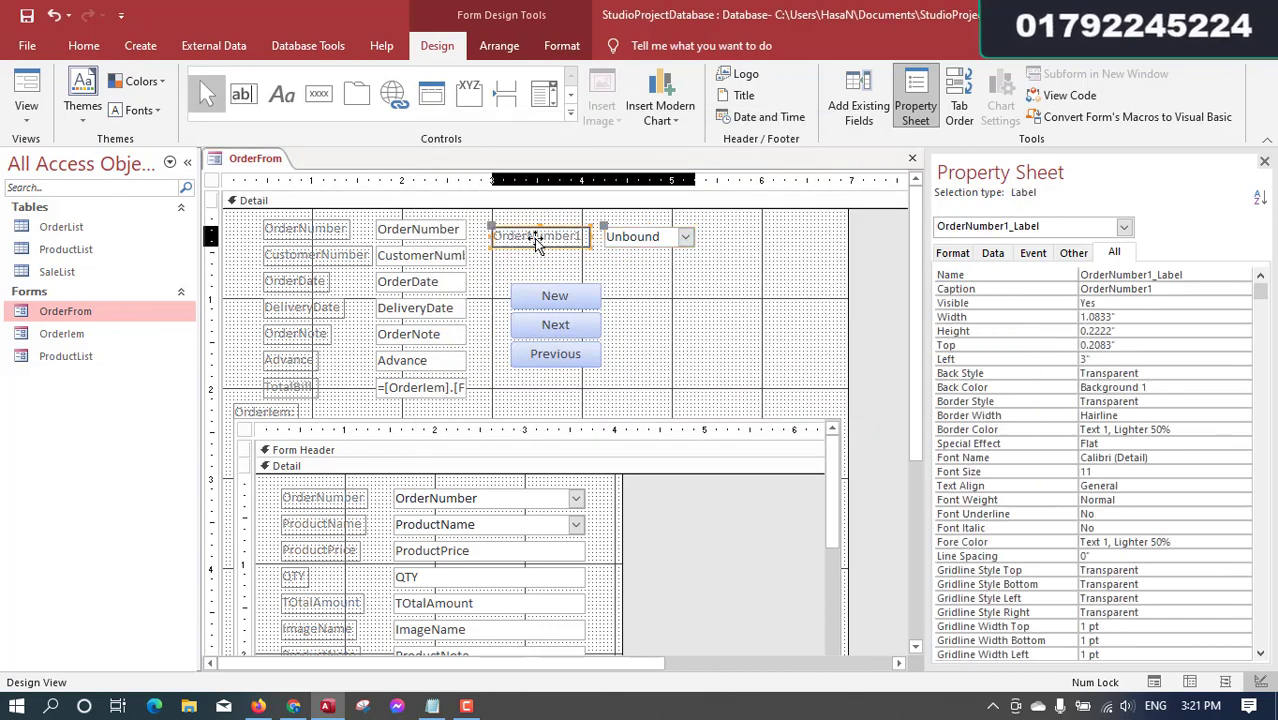
click(556, 280)
click(507, 230)
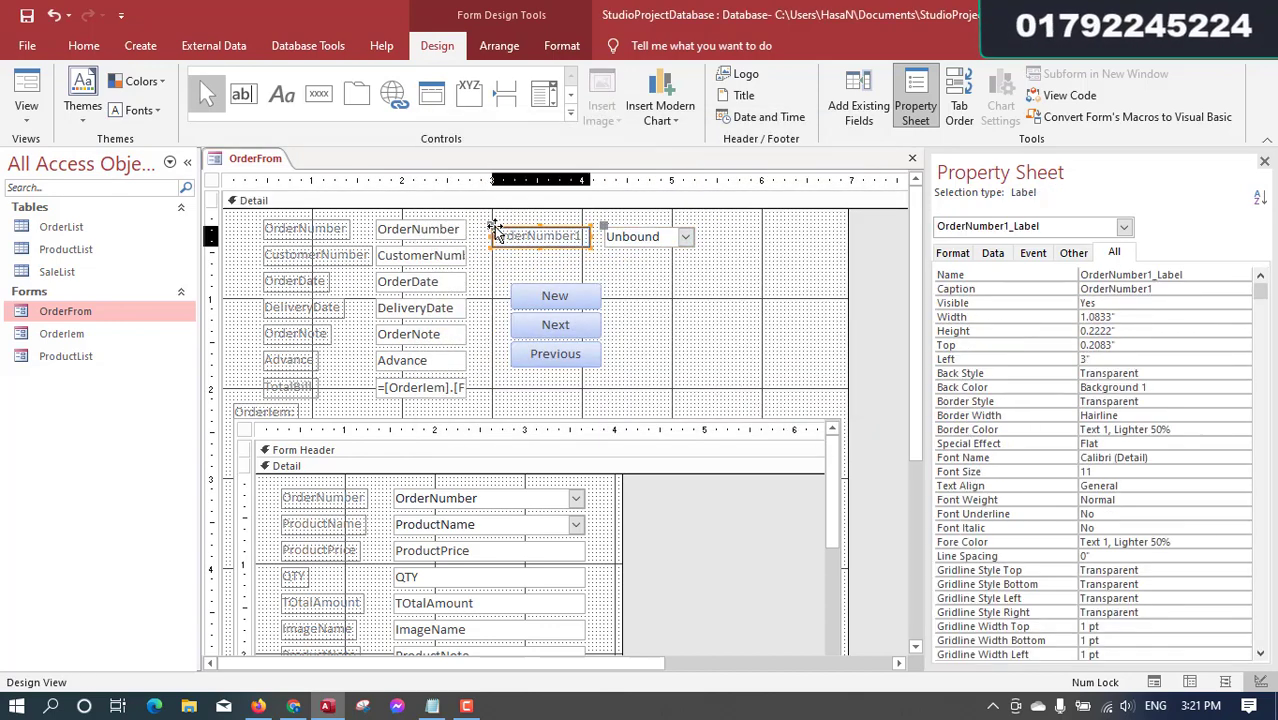
key(Delete)
drag(618, 243, 535, 236)
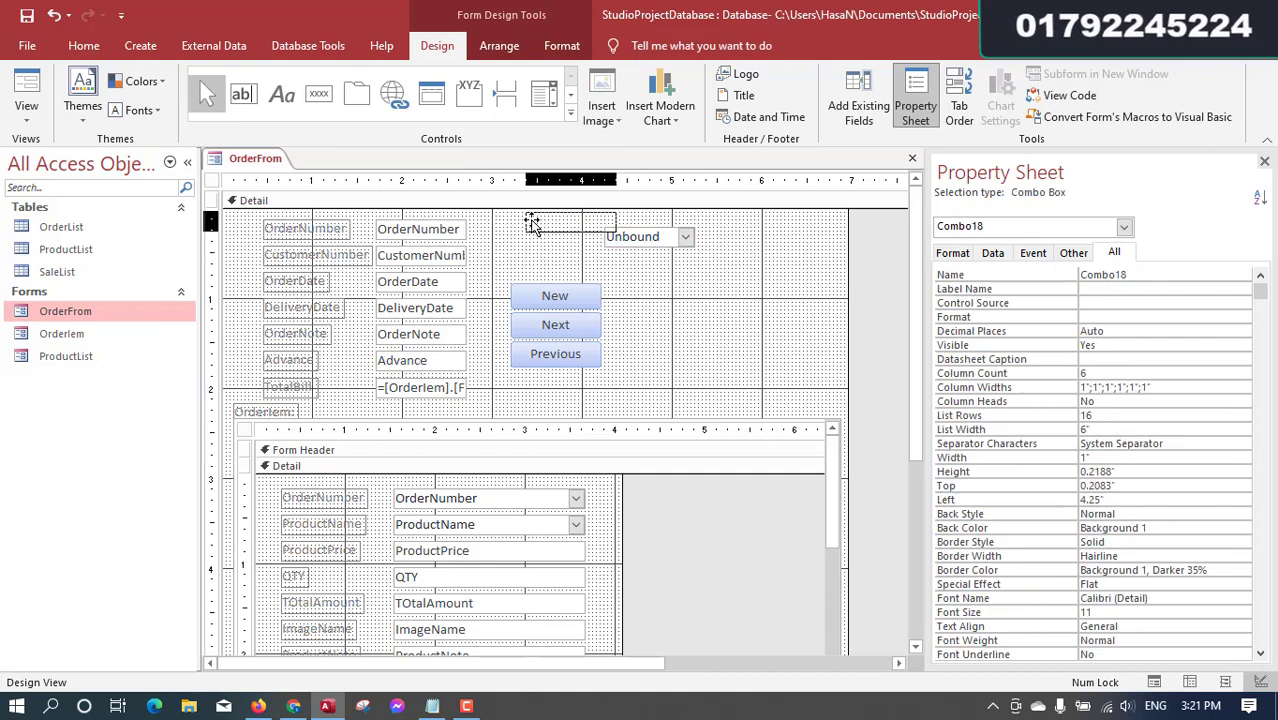
click(587, 266)
Show OrderFrom in Form View and test the record-finding combo box by choosing orders 2, 3, 2 and 1
click(44, 92)
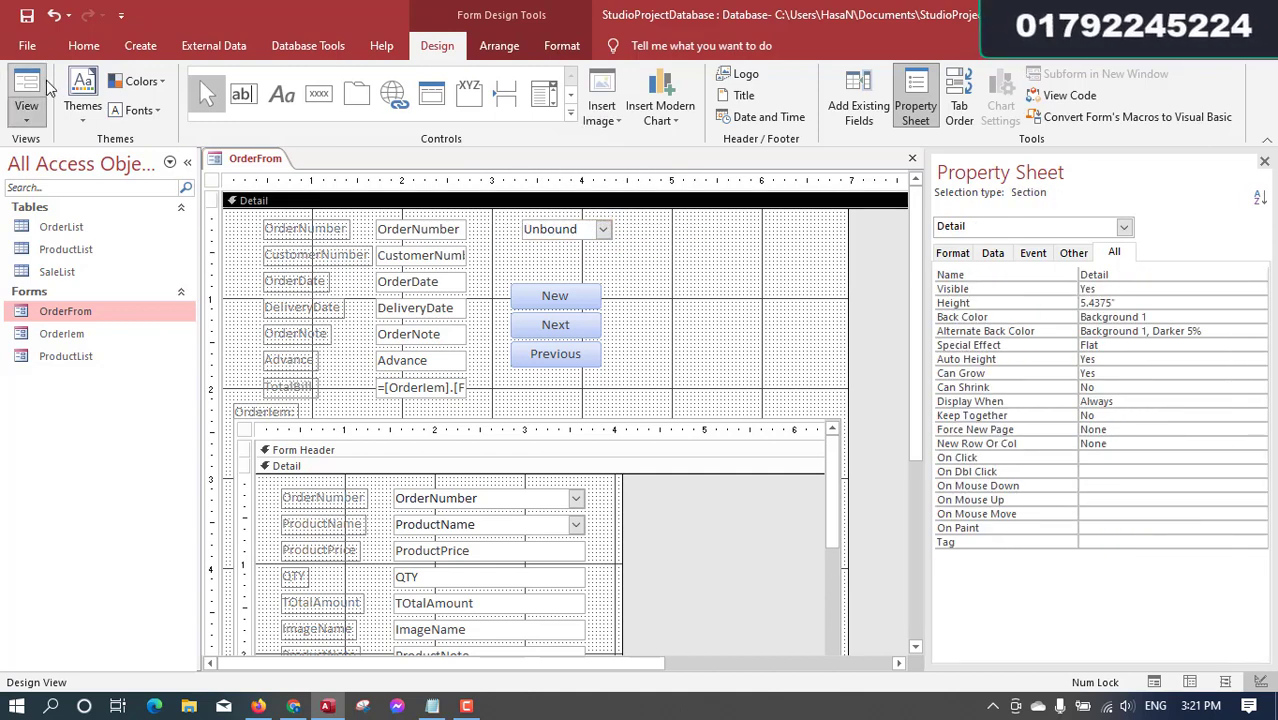
click(609, 221)
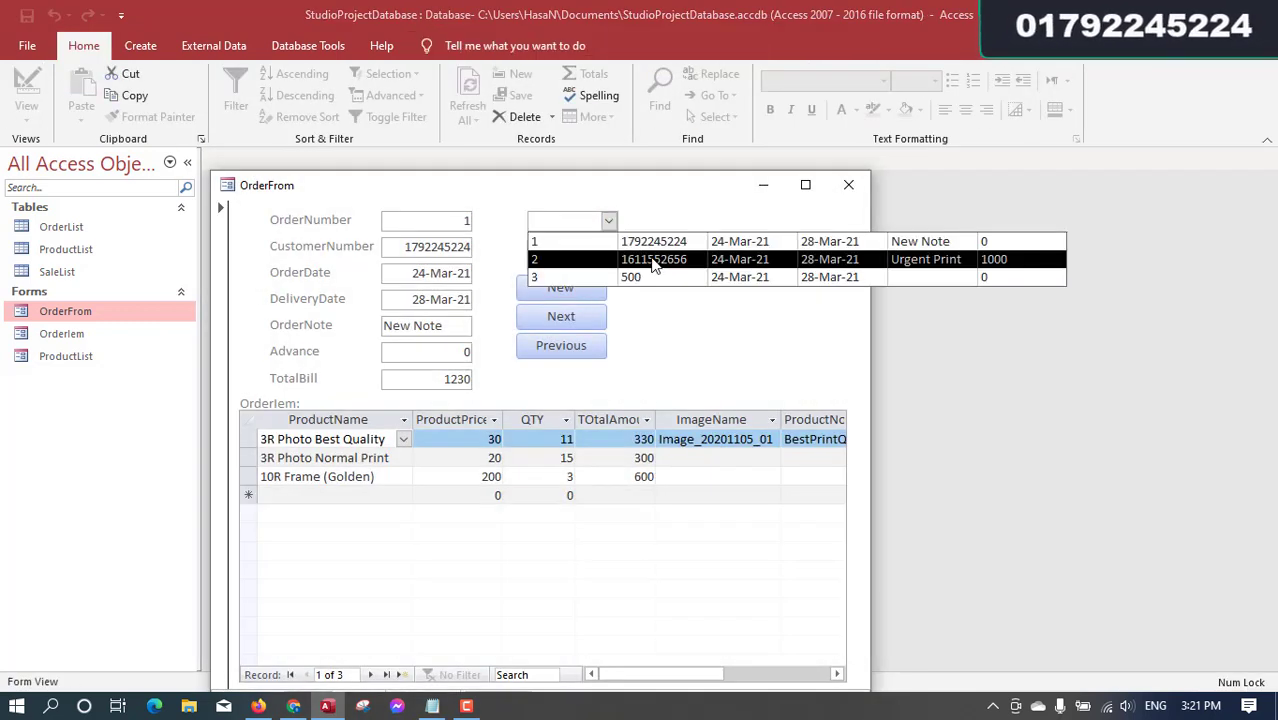
click(620, 259)
click(609, 221)
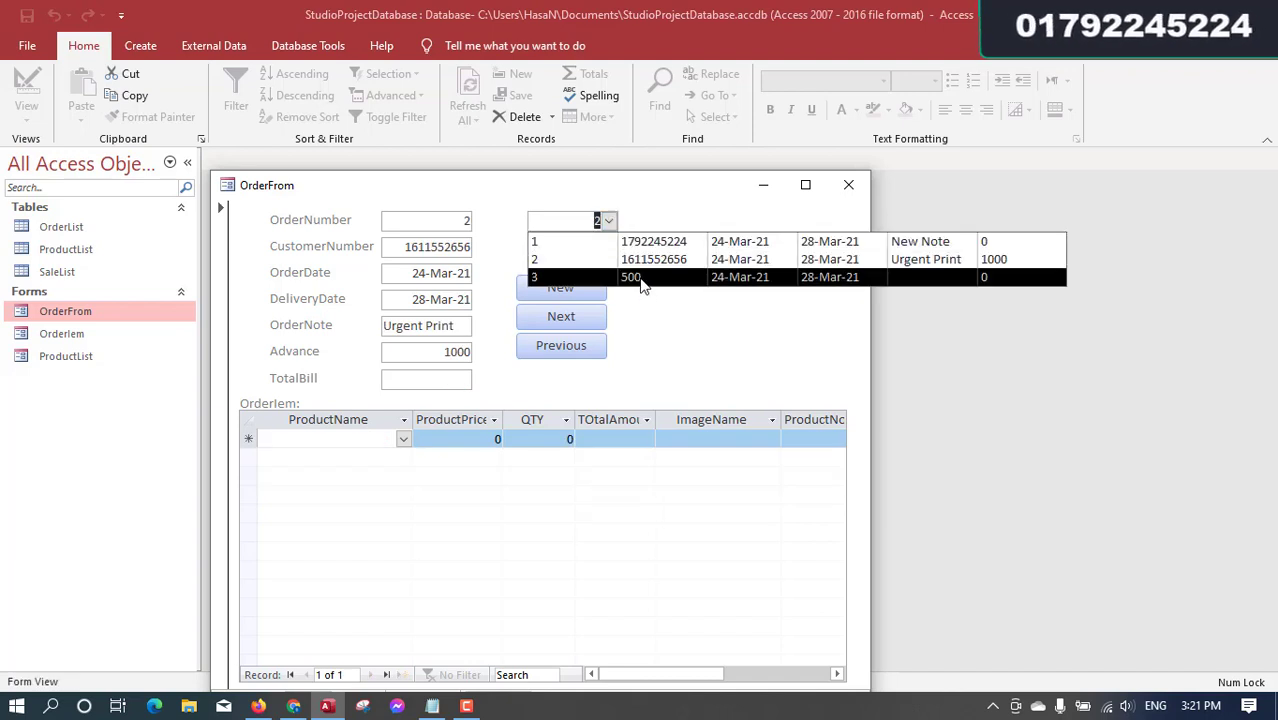
click(642, 278)
click(609, 221)
click(625, 259)
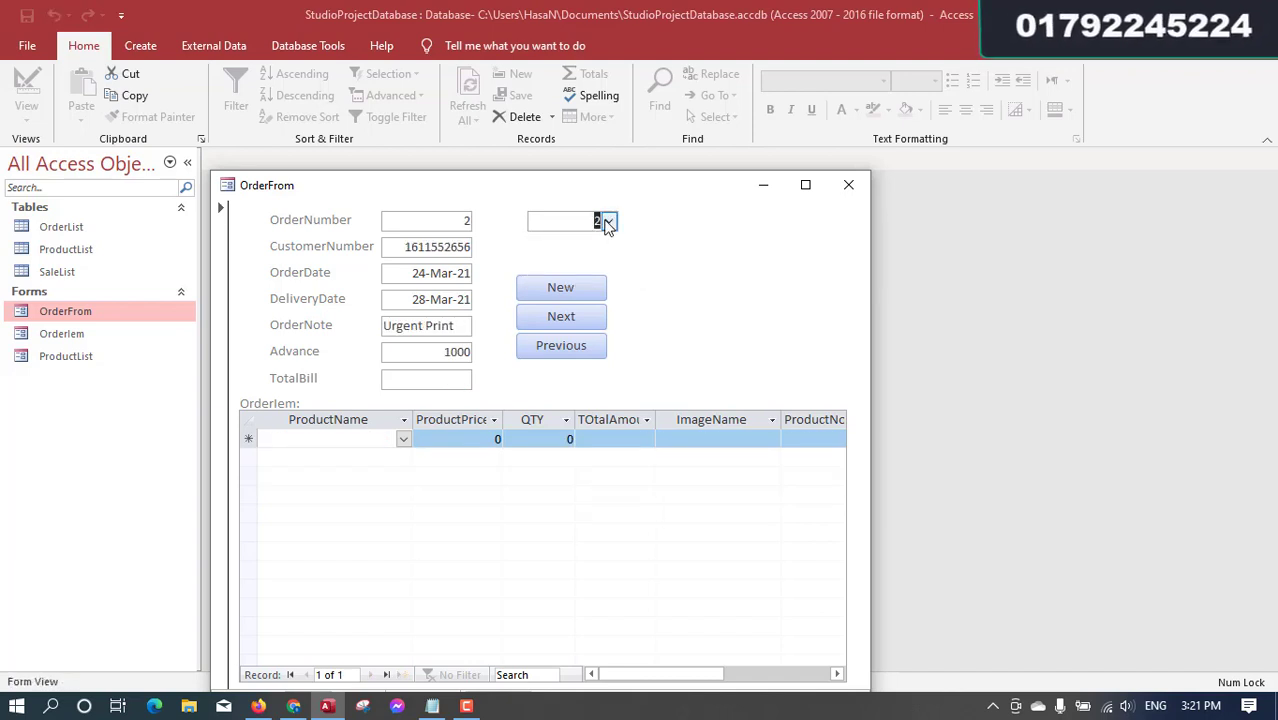
click(609, 221)
click(639, 240)
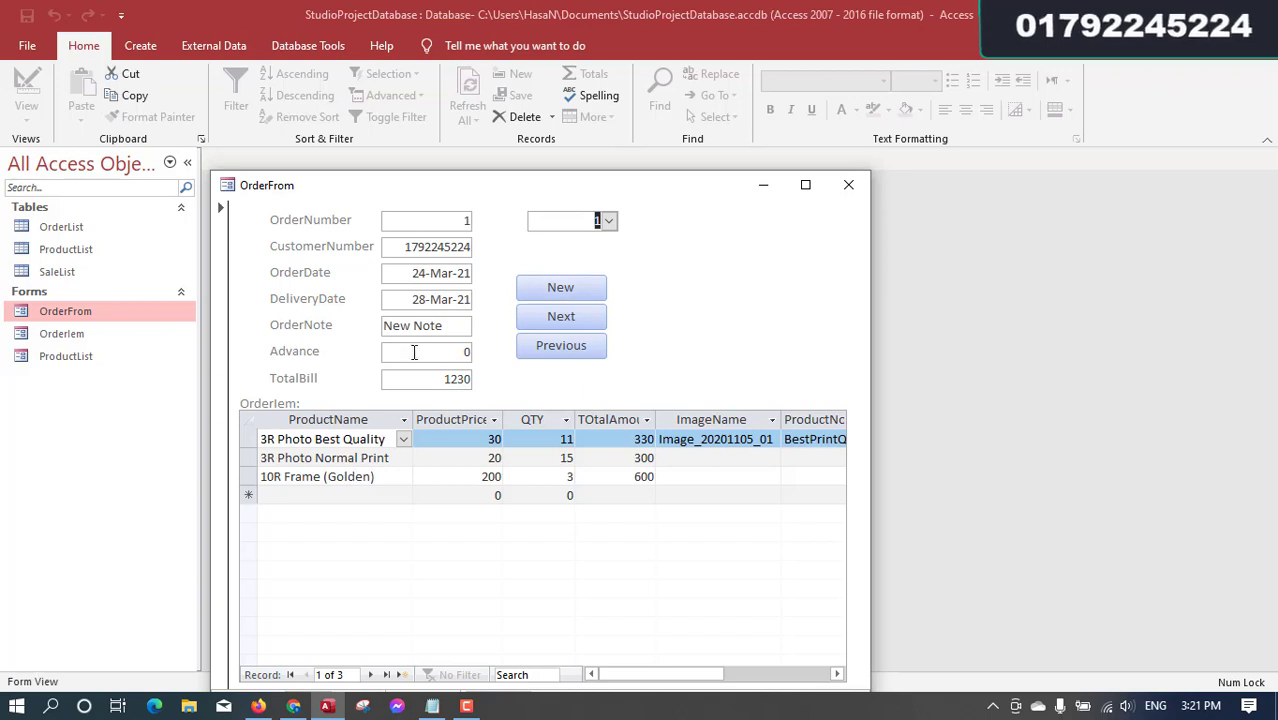
Set the 10R Frame (Golden) quantity to 4 in order 1, commit the row and check TotalBill
drag(437, 378, 503, 379)
click(442, 378)
double_click(546, 481)
text(4)
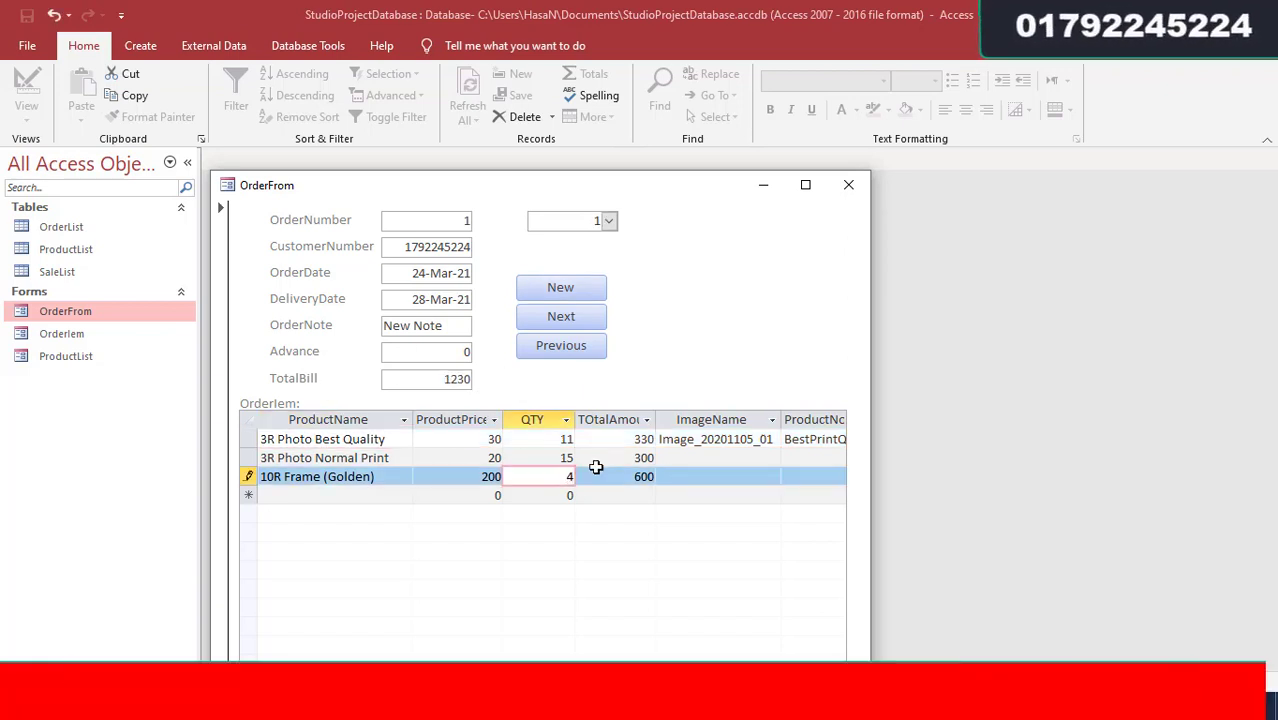
key(Tab)
key(Tab)
key(Tab)
key(Tab)
key(Tab)
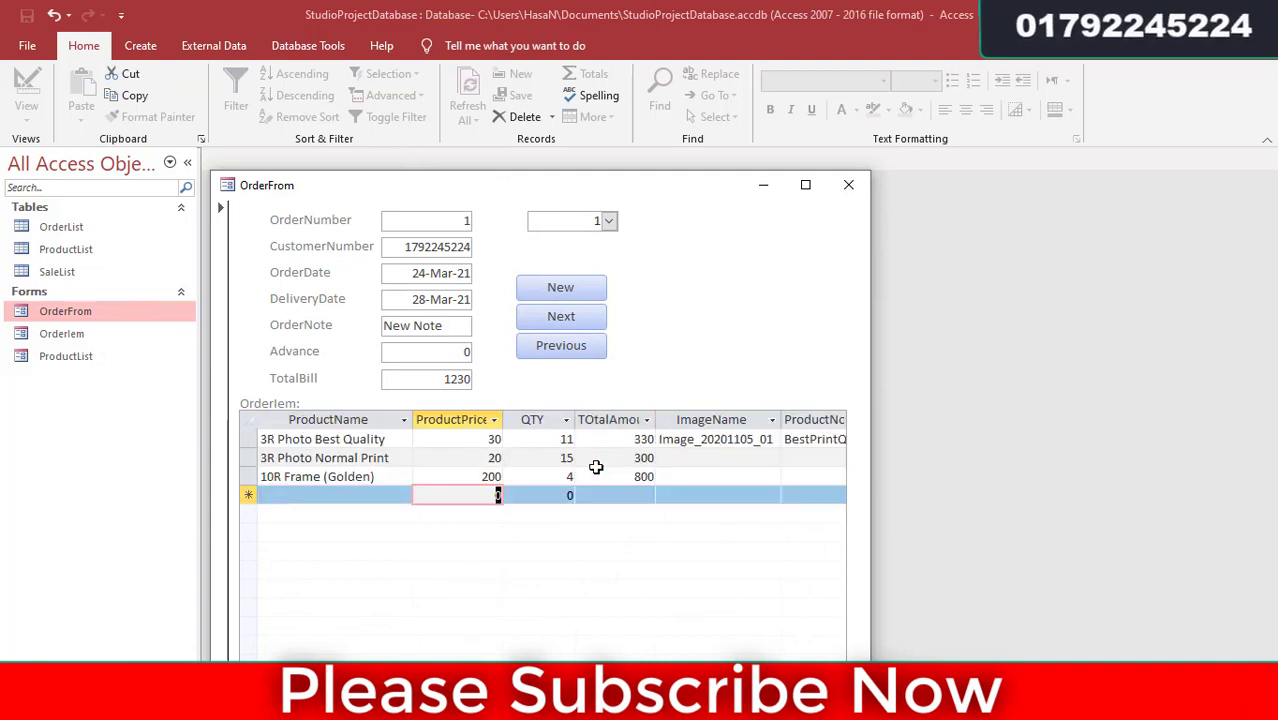
drag(432, 380, 505, 386)
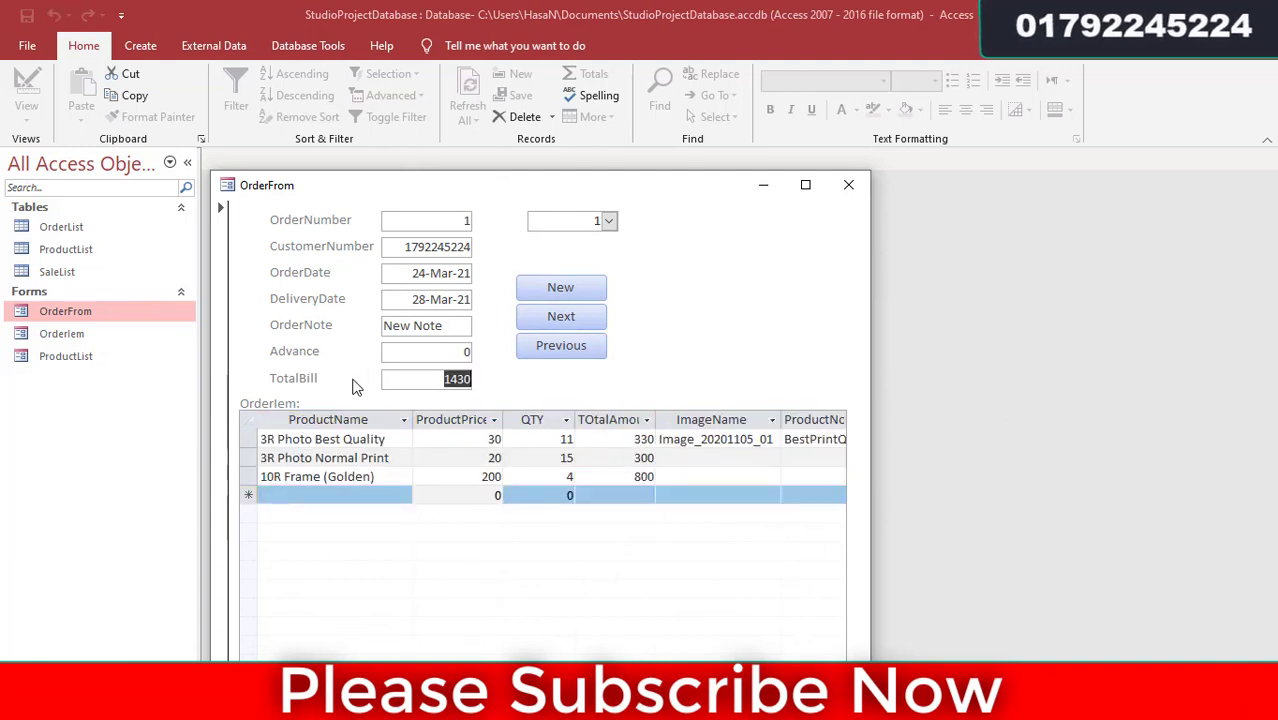
Return OrderFrom to Design View, move the TotalBill field up against Advance and shift the OrderIem subform down
right_click(735, 297)
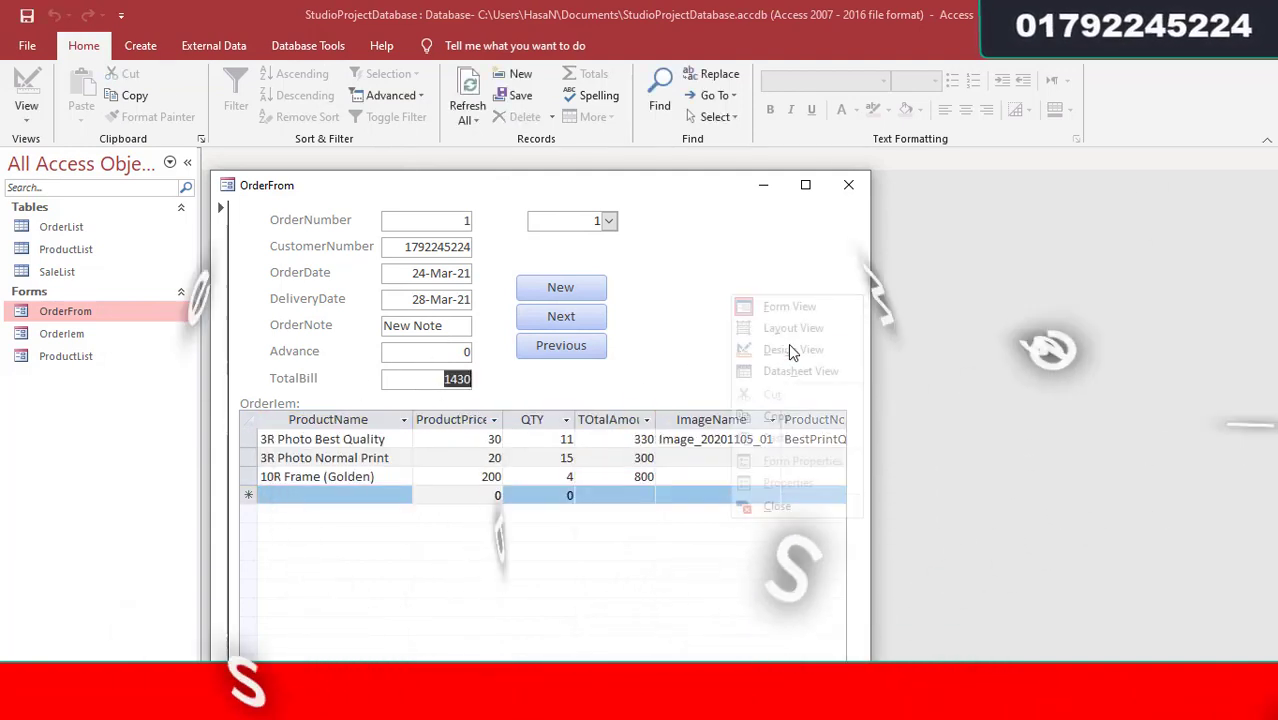
click(768, 345)
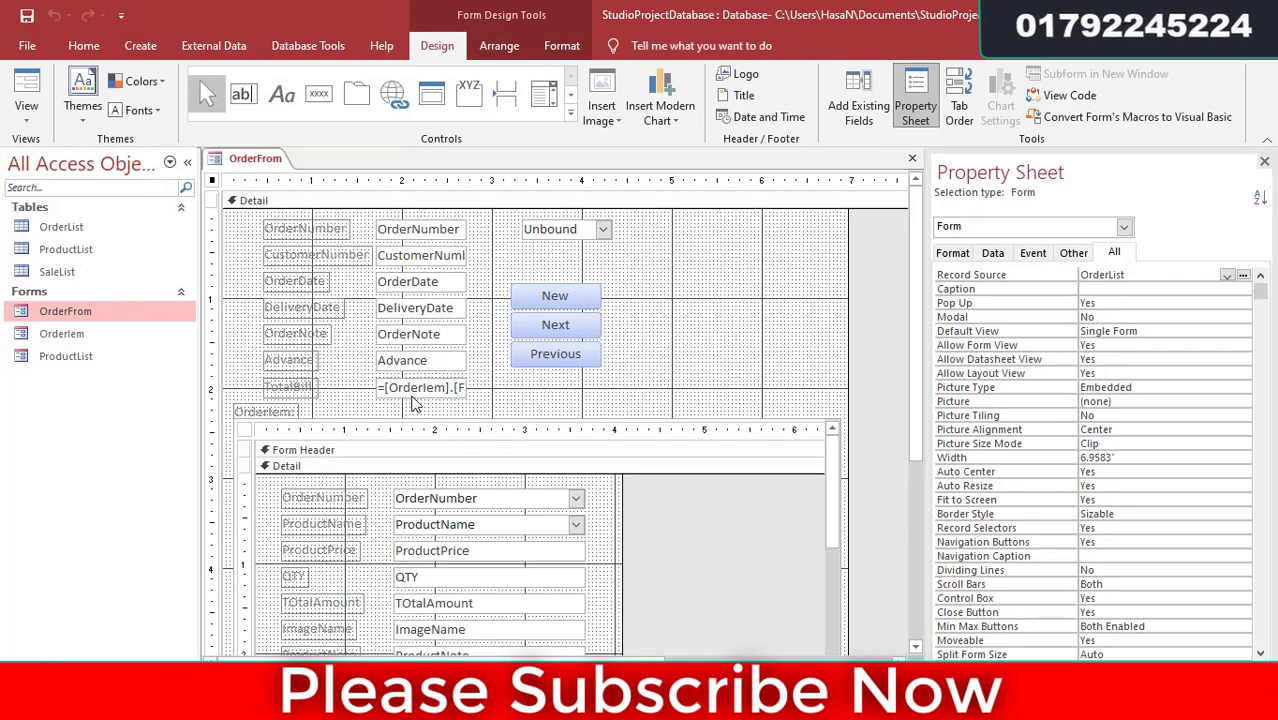
click(414, 390)
key(Up)
drag(497, 430, 496, 448)
click(439, 405)
Duplicate the TotalBill text box with its label into the free space below the original
click(403, 384)
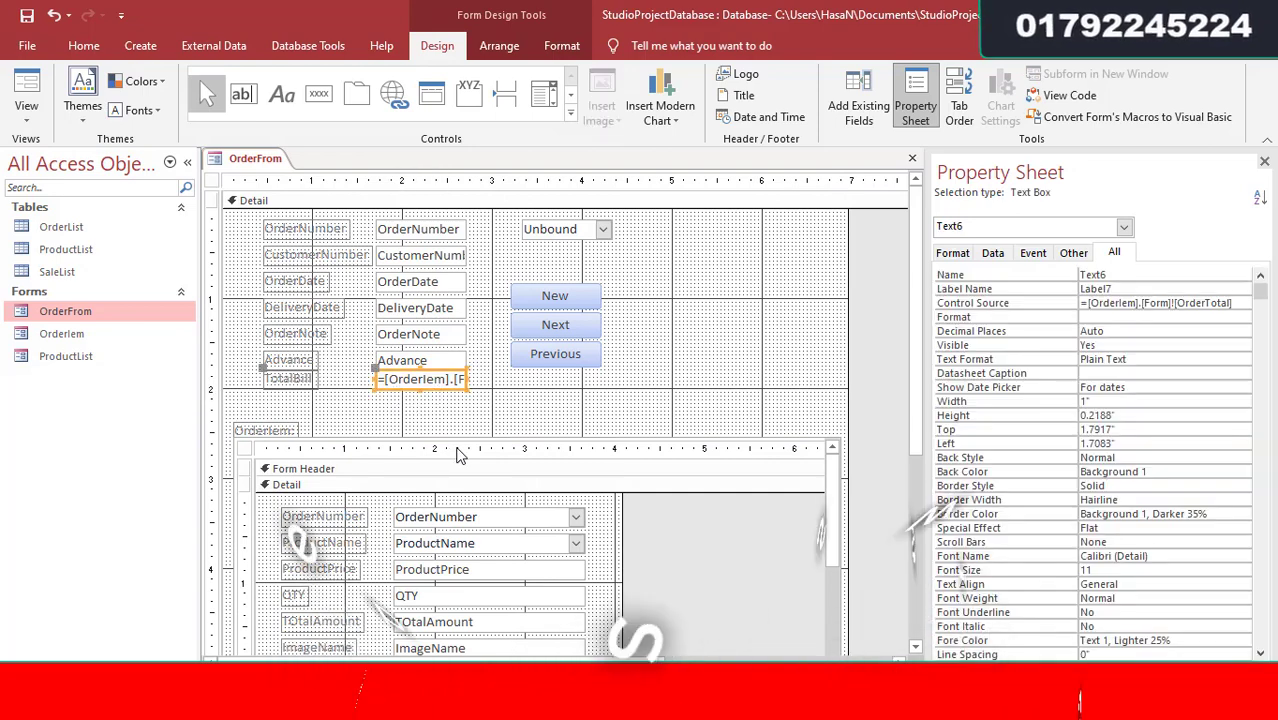
key(ctrl+c)
key(ctrl+v)
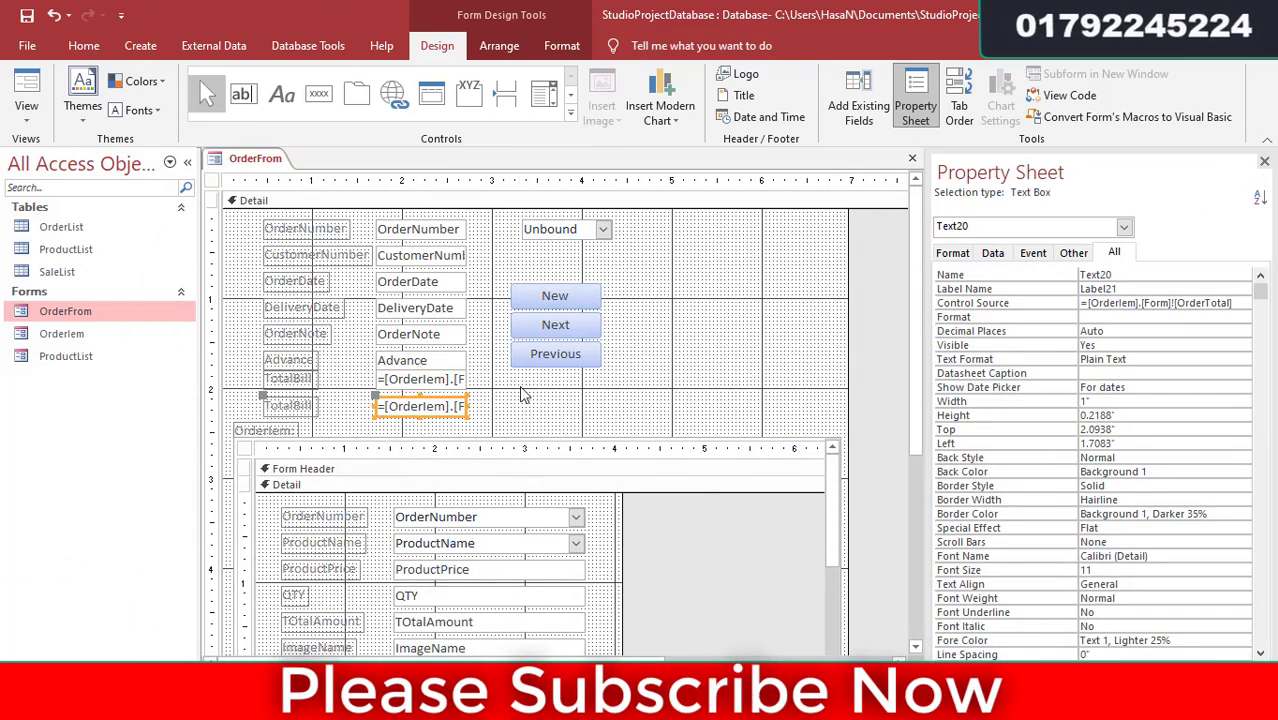
Check the Advance text box's name and rename the original TotalBill text box as TotalBill
click(430, 364)
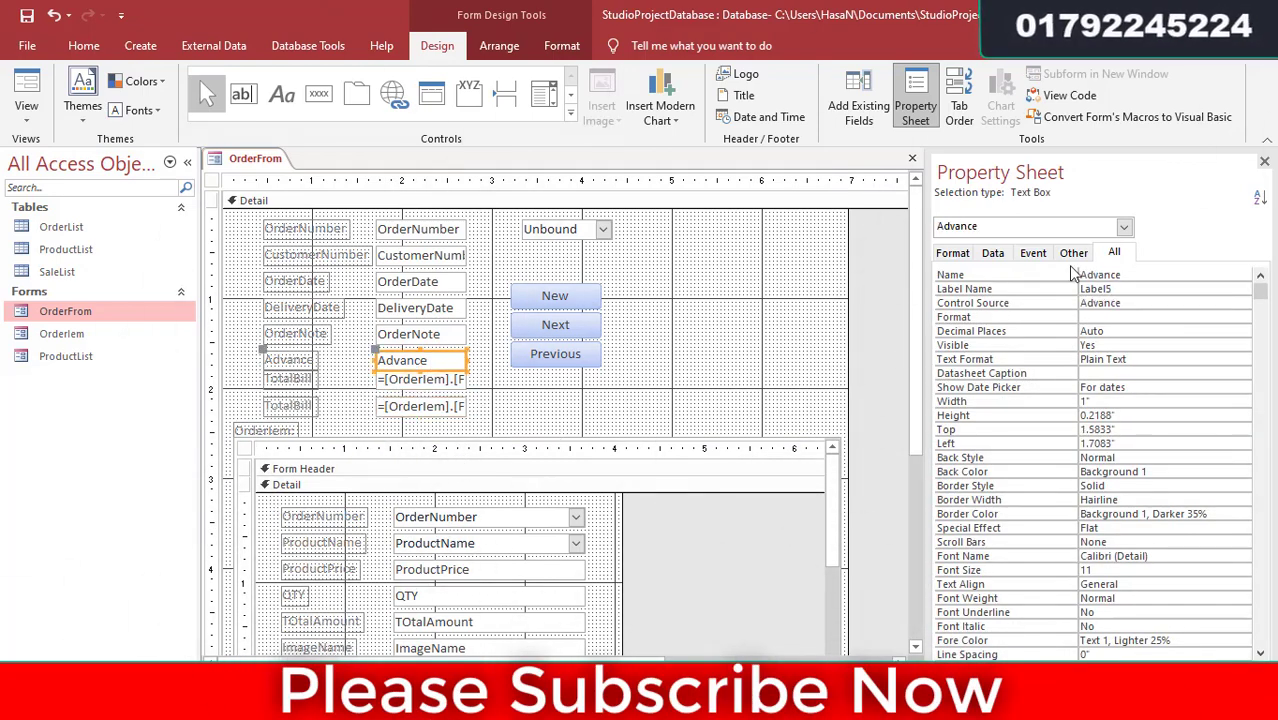
double_click(1128, 275)
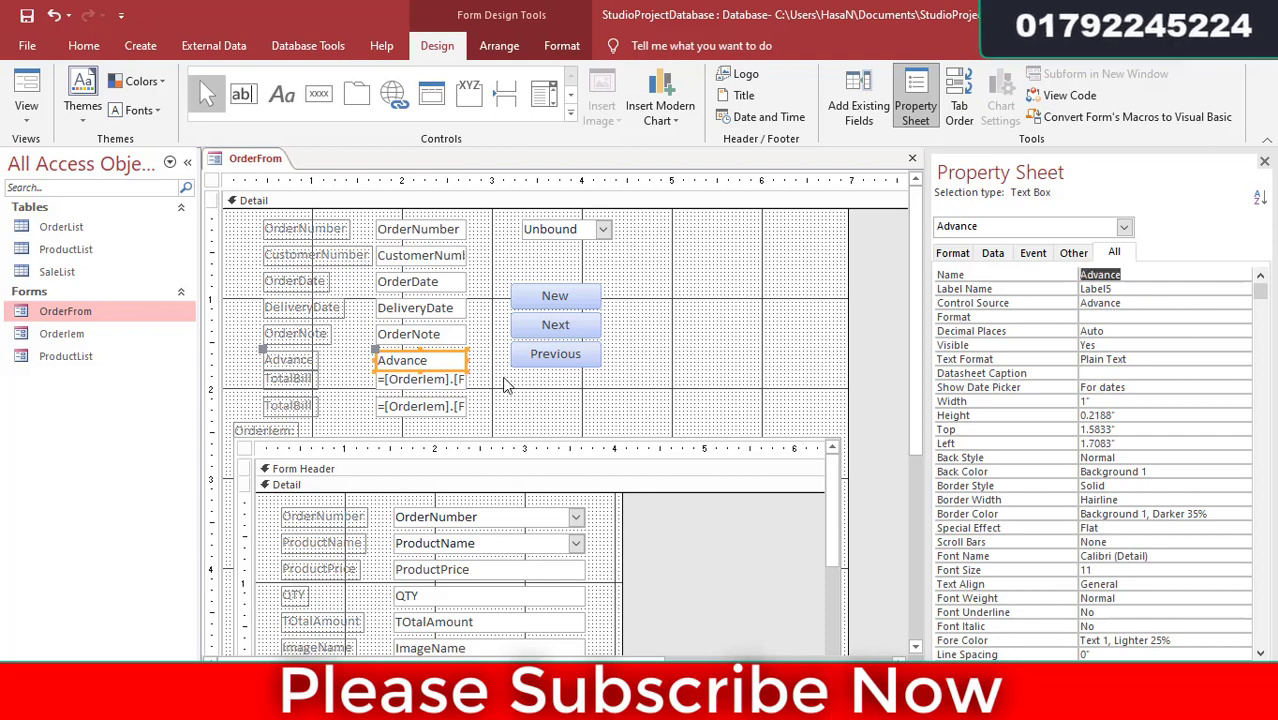
click(421, 383)
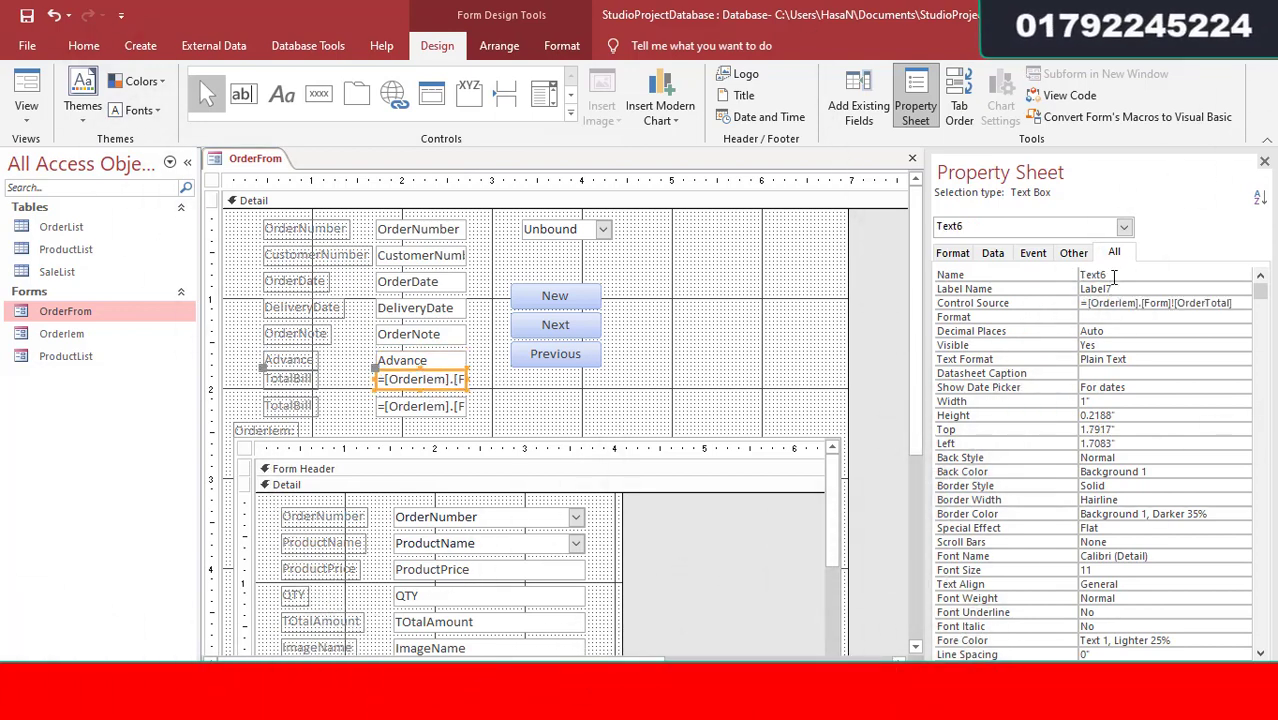
double_click(1082, 277)
text(TO)
key(Return)
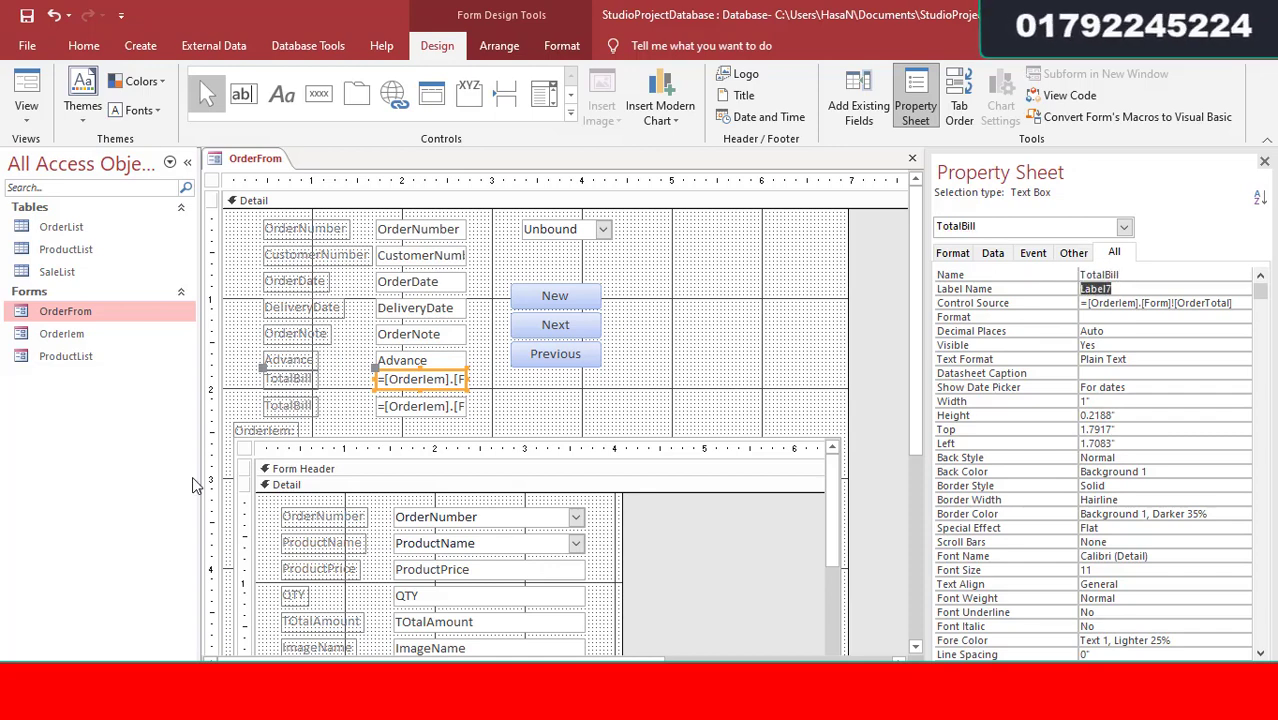
Set the duplicated text box's expression to =[totalbill]-[Advance] and widen the box to fit the whole expression
click(414, 406)
drag(382, 404, 592, 403)
key(BackSpace)
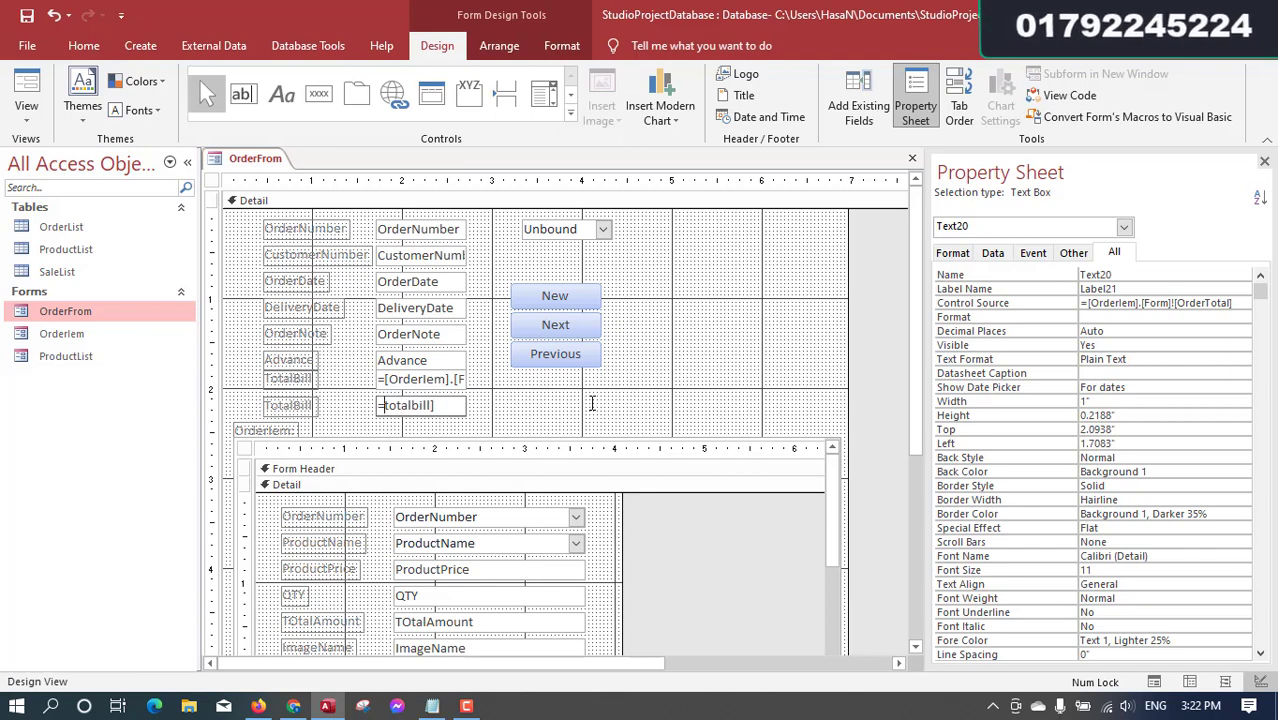
text([)
text(dvance)
click(591, 403)
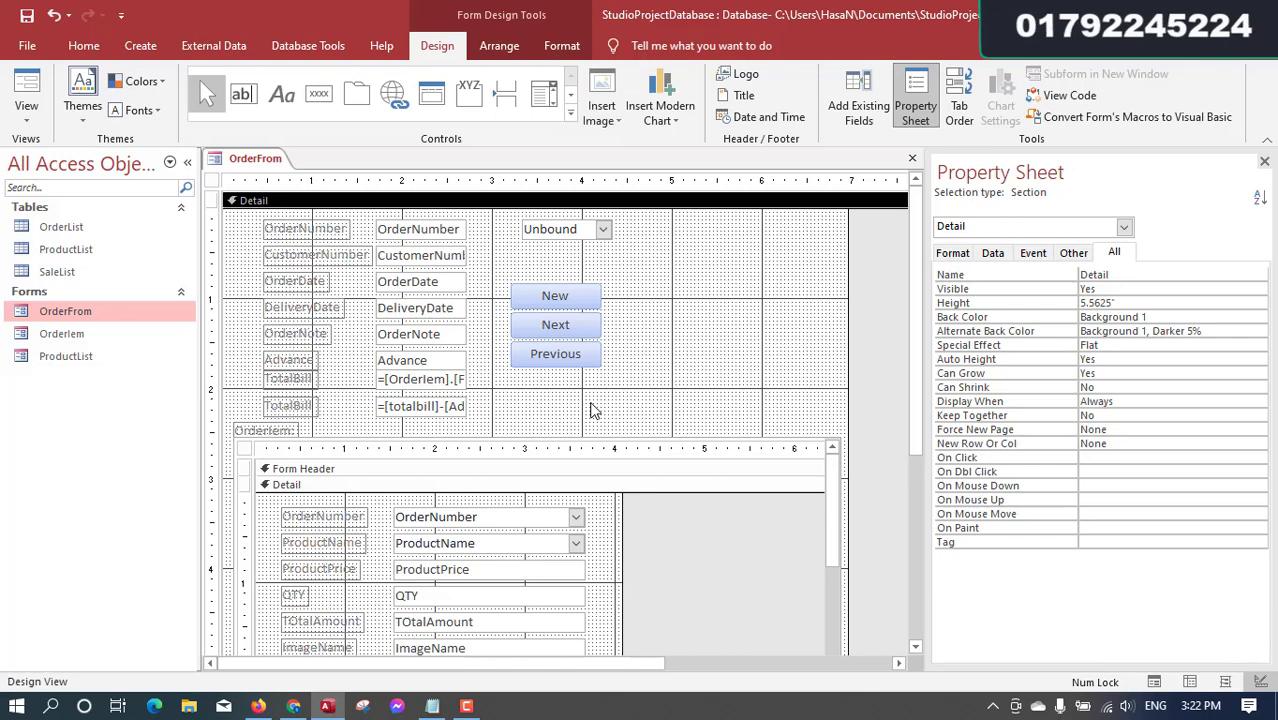
click(445, 405)
drag(467, 406, 522, 406)
click(628, 427)
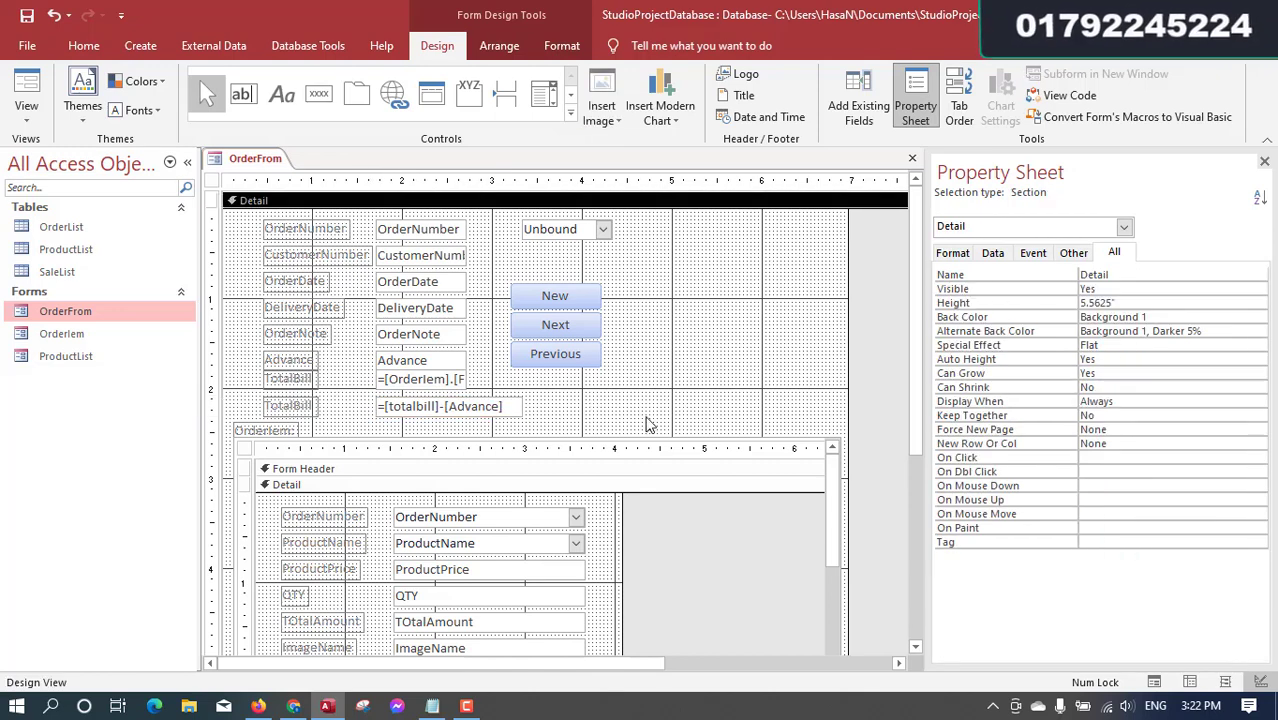
Test the subtraction field in Form View by entering an Advance of 430 for order 1
click(26, 95)
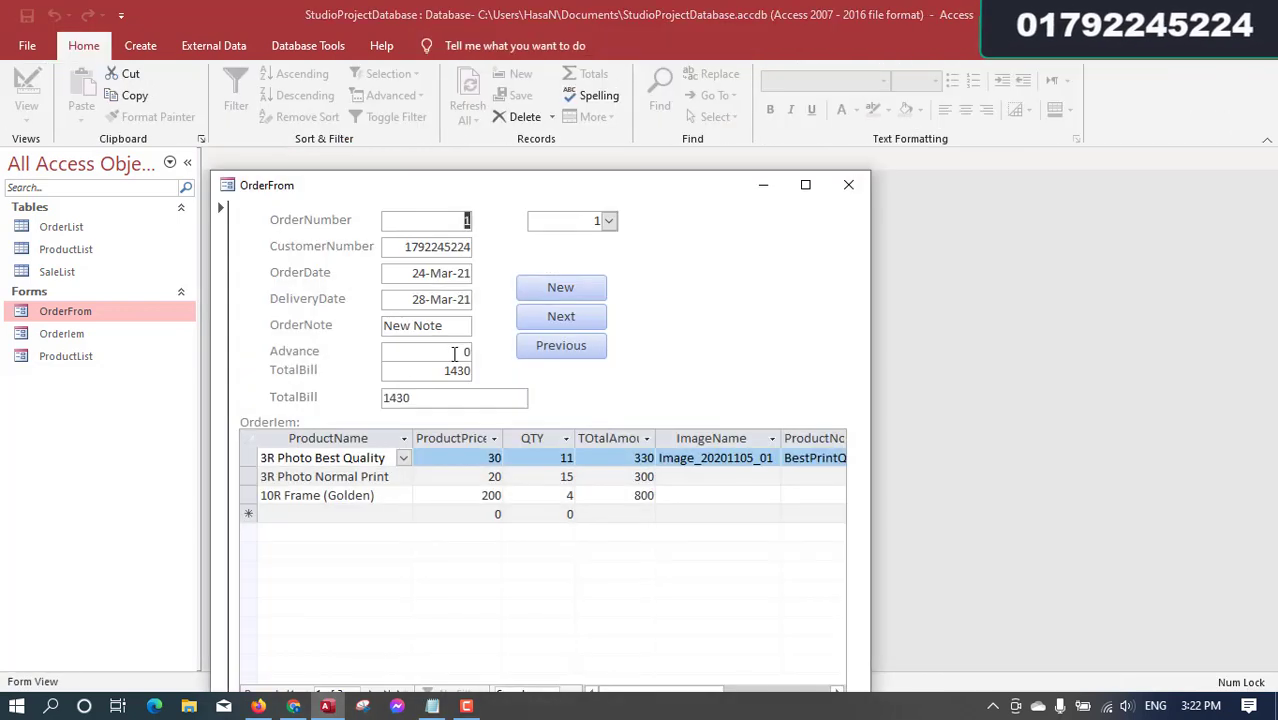
click(458, 352)
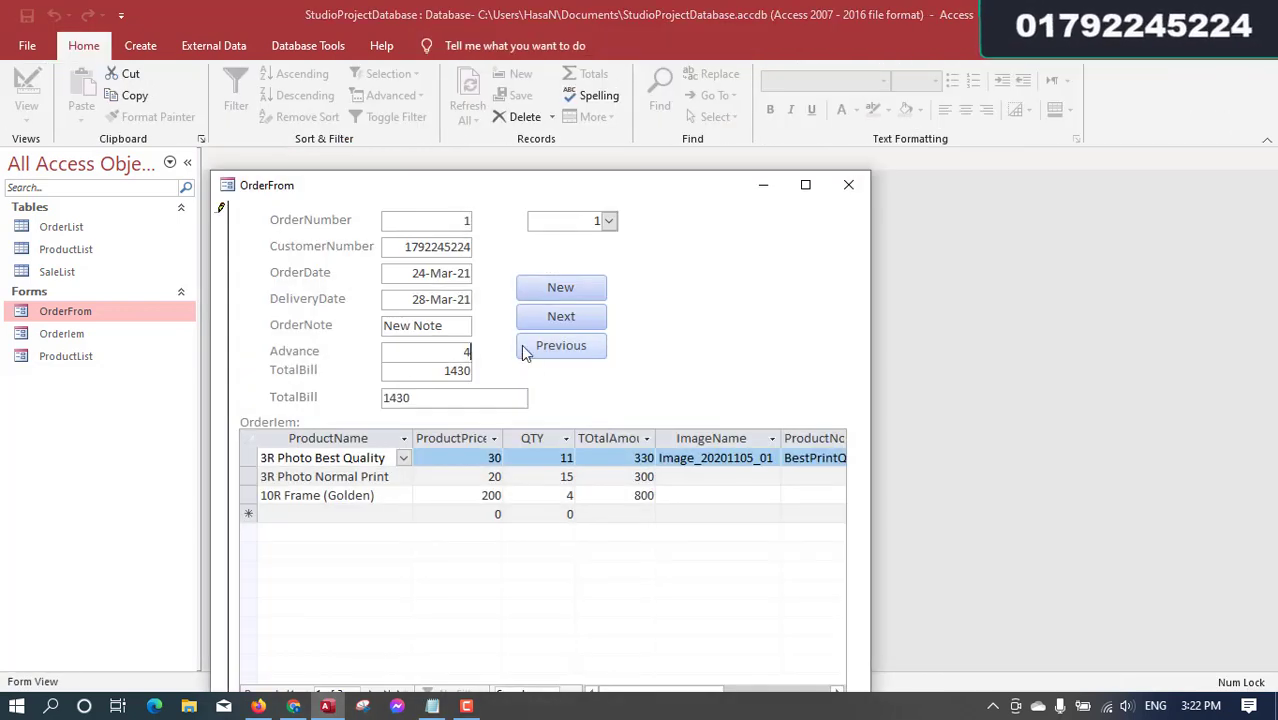
text(430)
key(Tab)
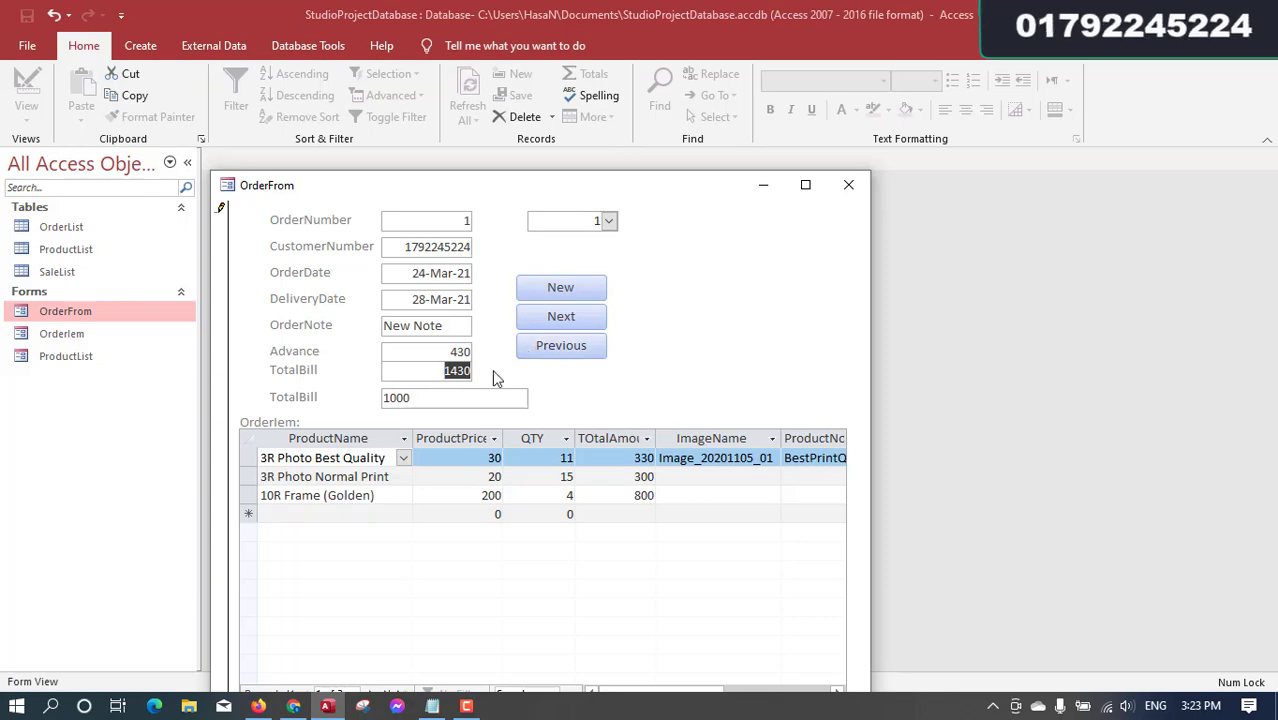
drag(412, 395, 359, 386)
Return OrderFrom to Design View and change the label of the subtraction text box to Due
right_click(548, 374)
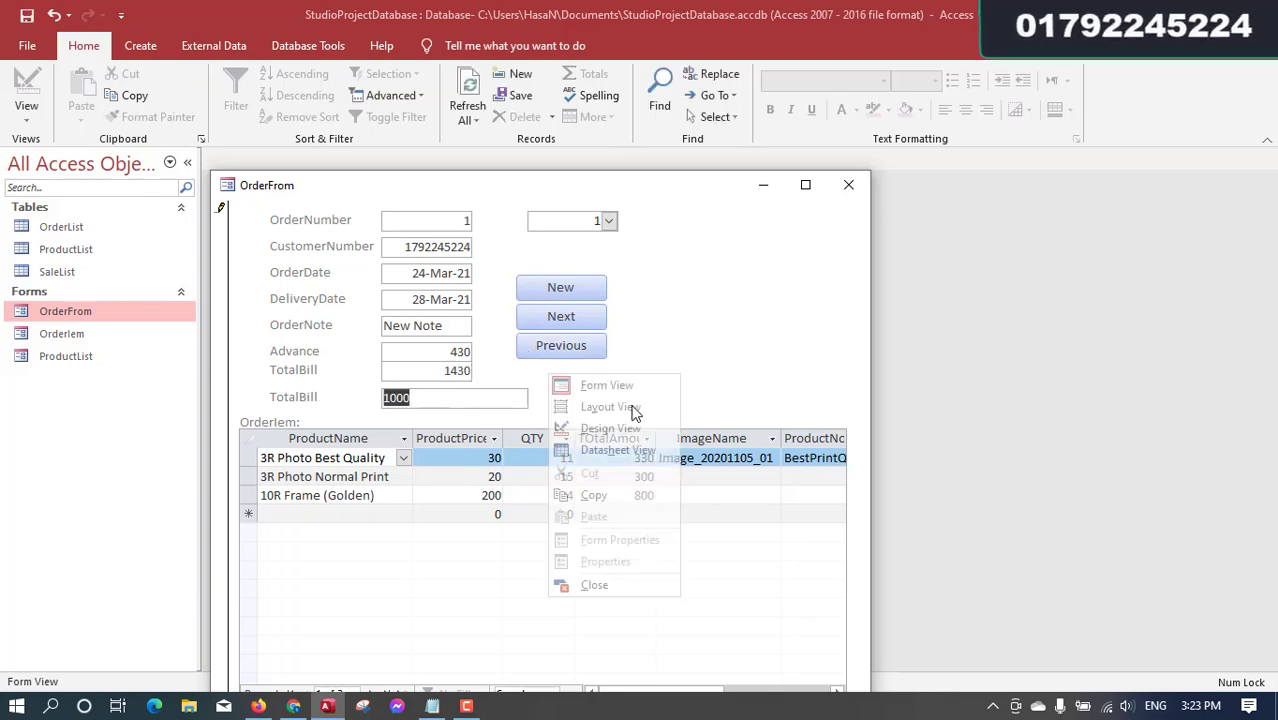
click(640, 428)
click(440, 406)
click(290, 406)
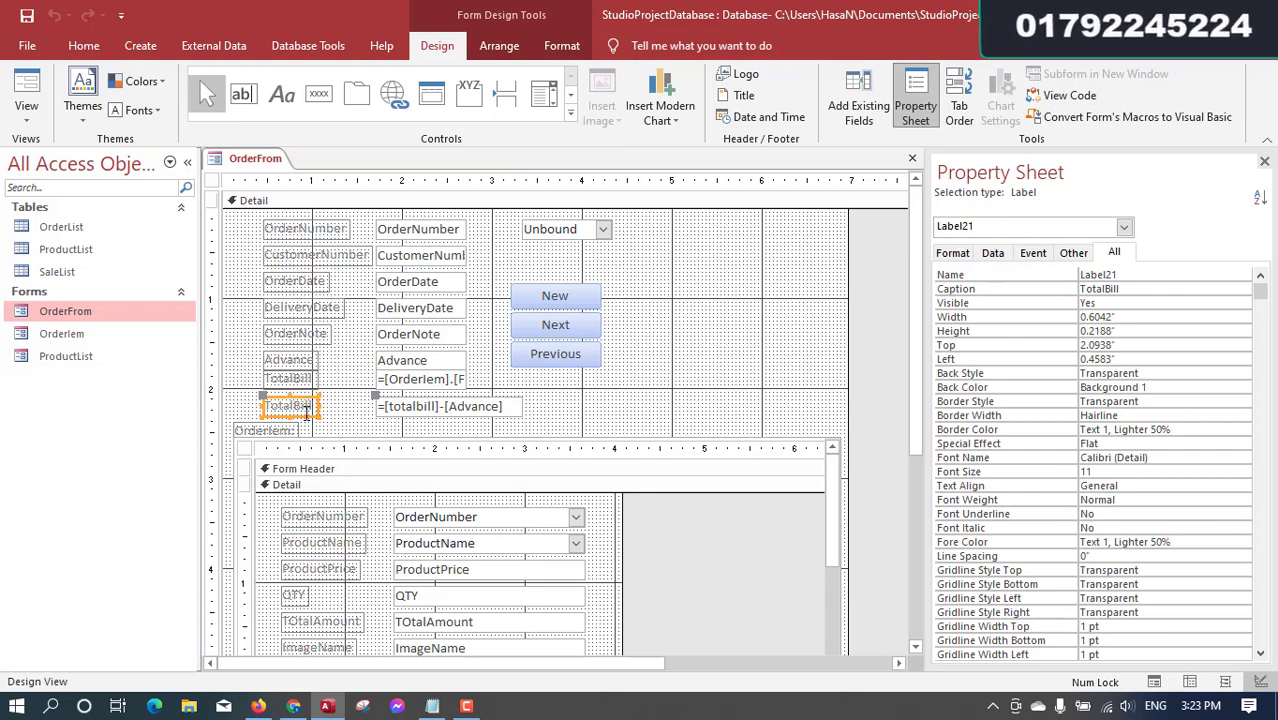
double_click(305, 410)
text(T)
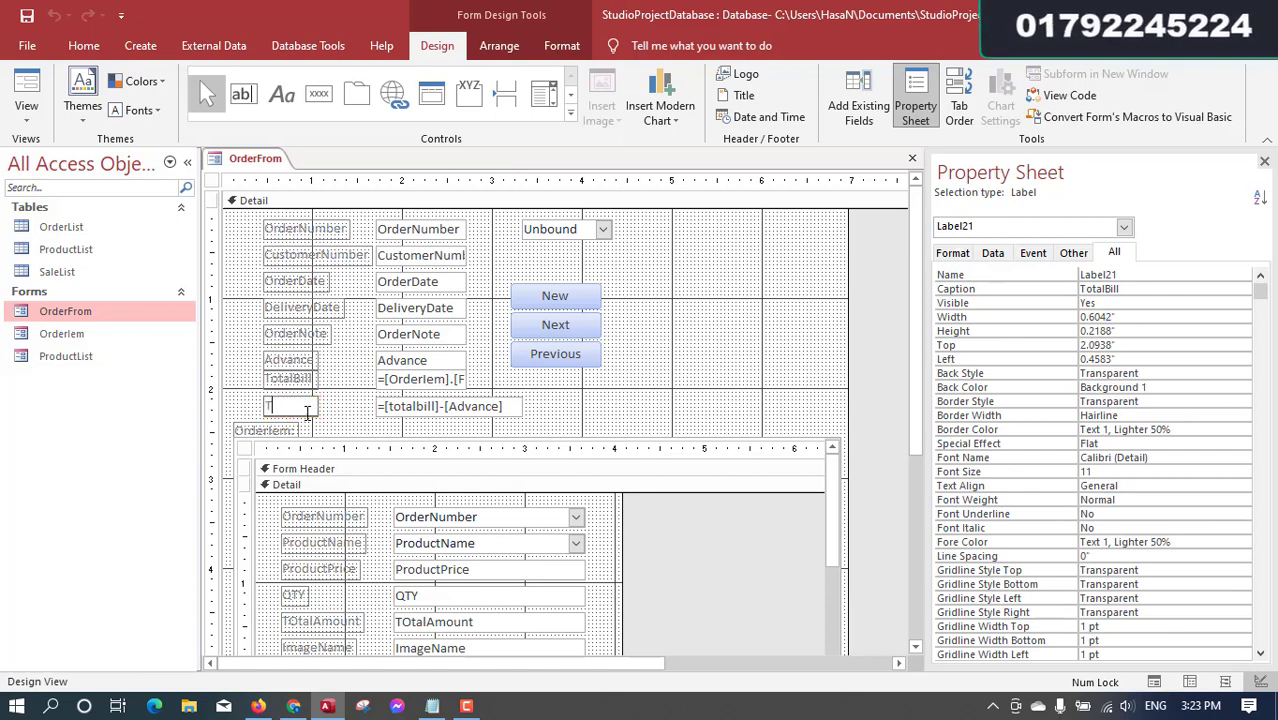
key(Return)
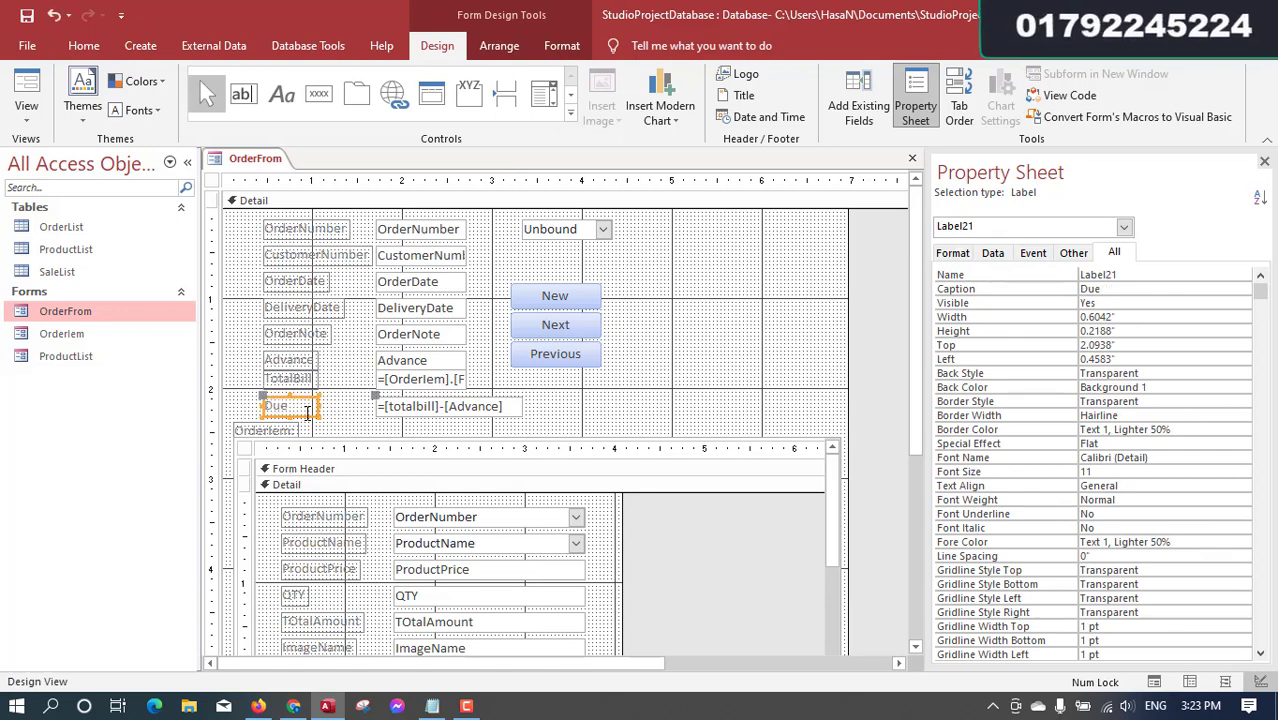
Show OrderFrom in Form View, set order 1's Advance to 1000 and check the Due field
click(711, 345)
key(F5)
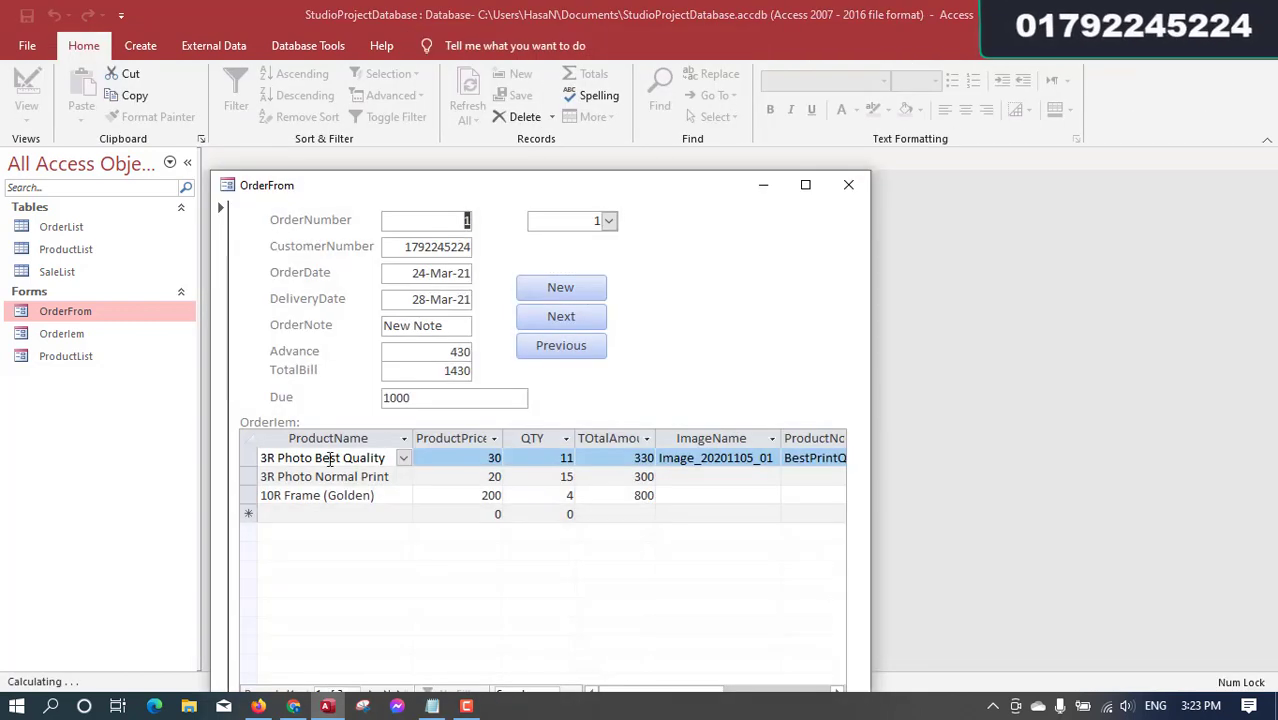
drag(440, 371, 560, 352)
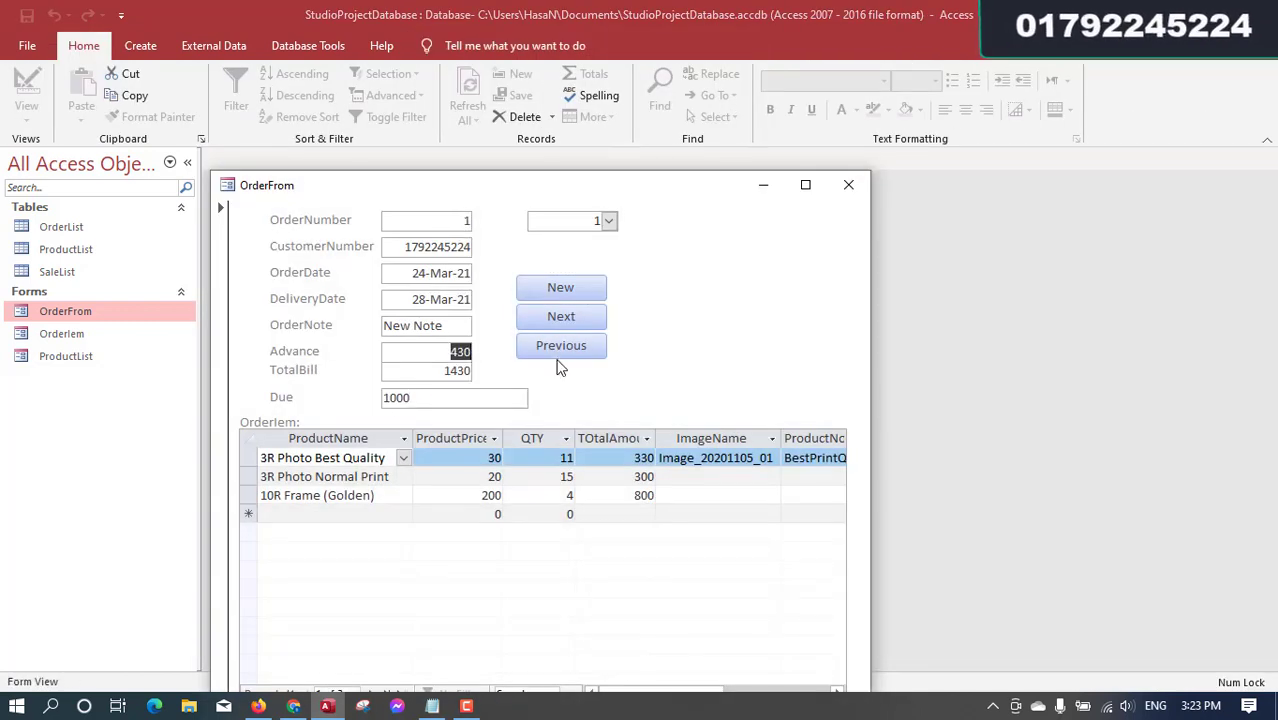
text(1000)
key(Tab)
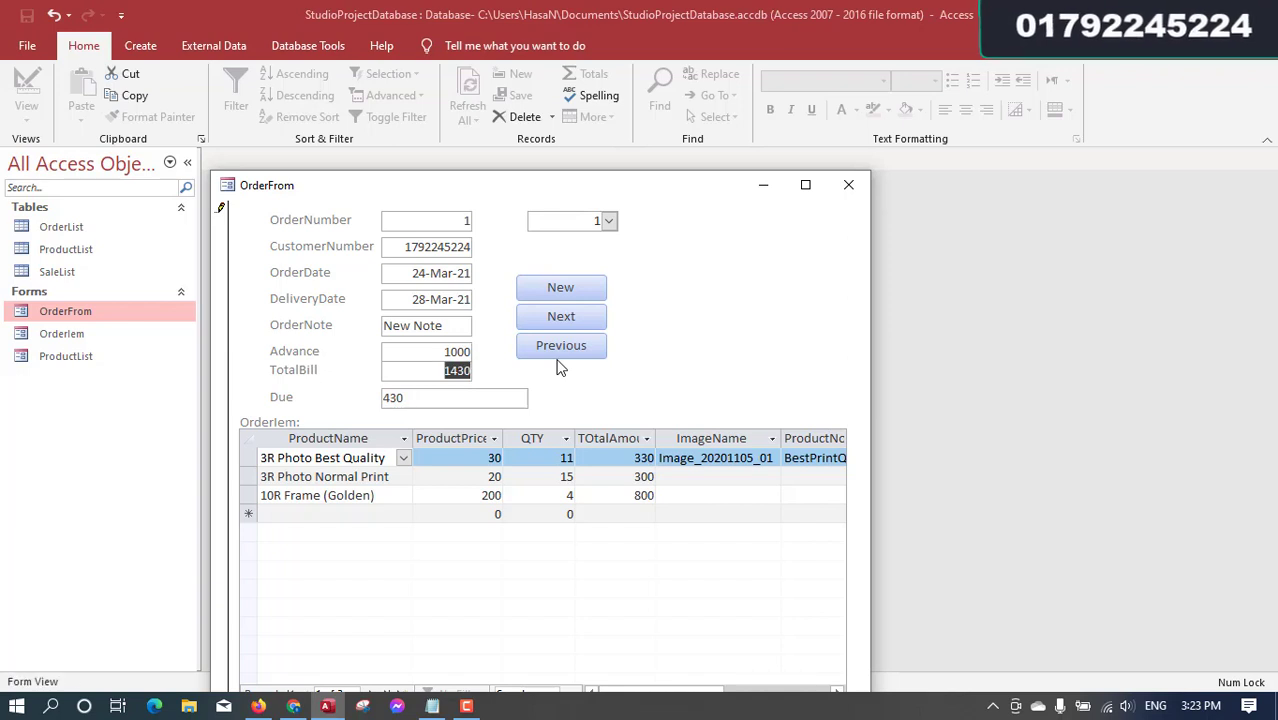
key(Tab)
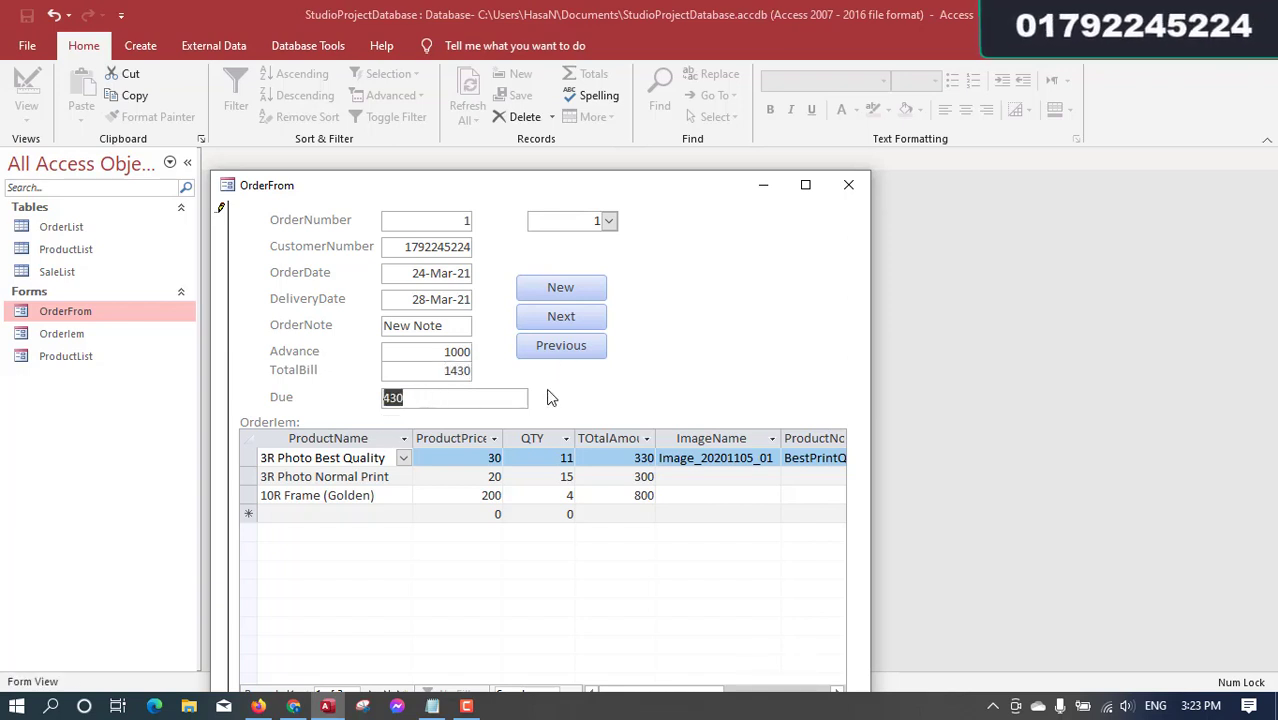
Set the 10R Frame (Golden) quantity to 5, commit the row and check TotalBill
click(562, 495)
text(5)
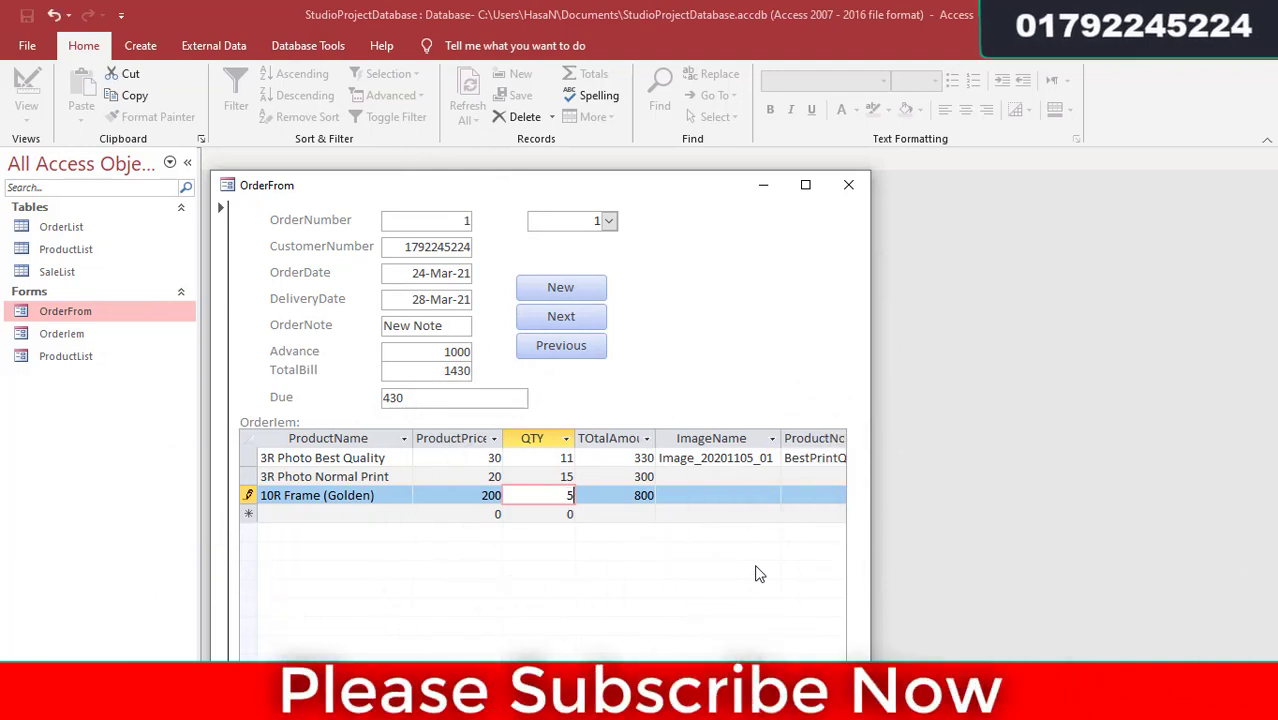
key(Tab)
key(Tab)
key(Tab)
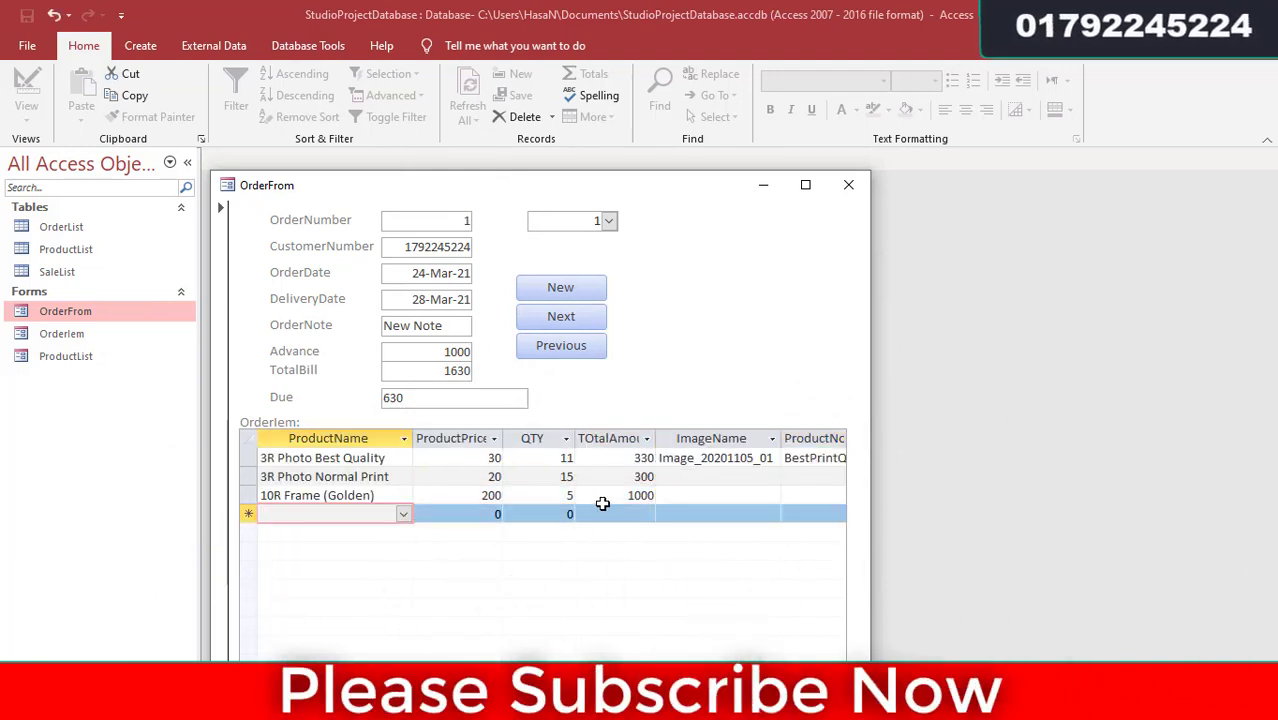
drag(449, 376, 465, 379)
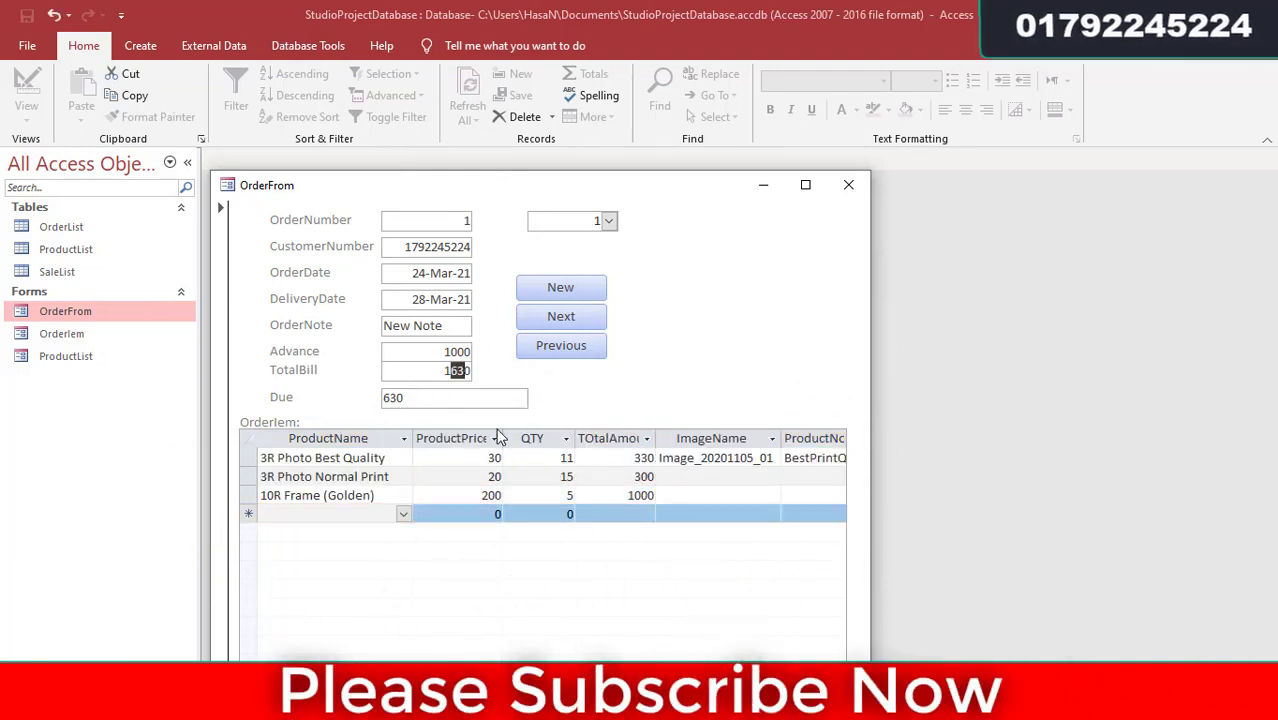
Move the OrderFrom window up to show it in full and view the first item's product note in the subform
drag(696, 180, 745, 51)
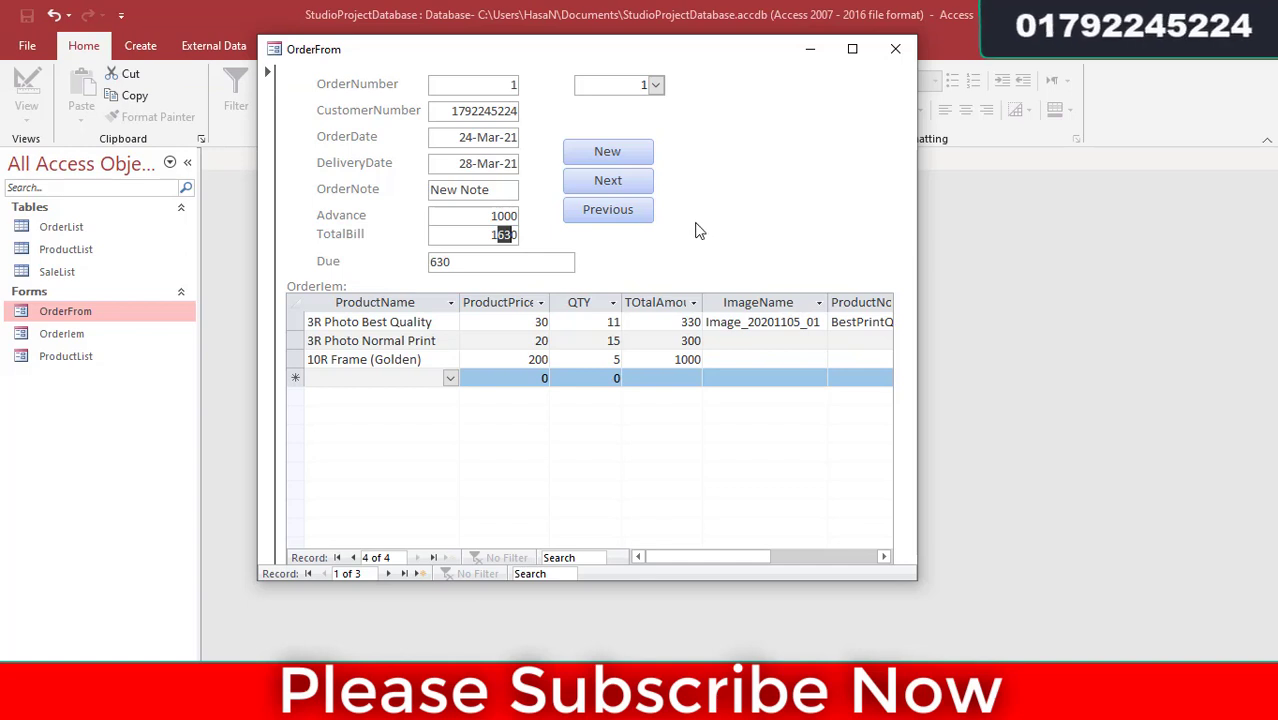
drag(700, 555, 735, 557)
click(624, 321)
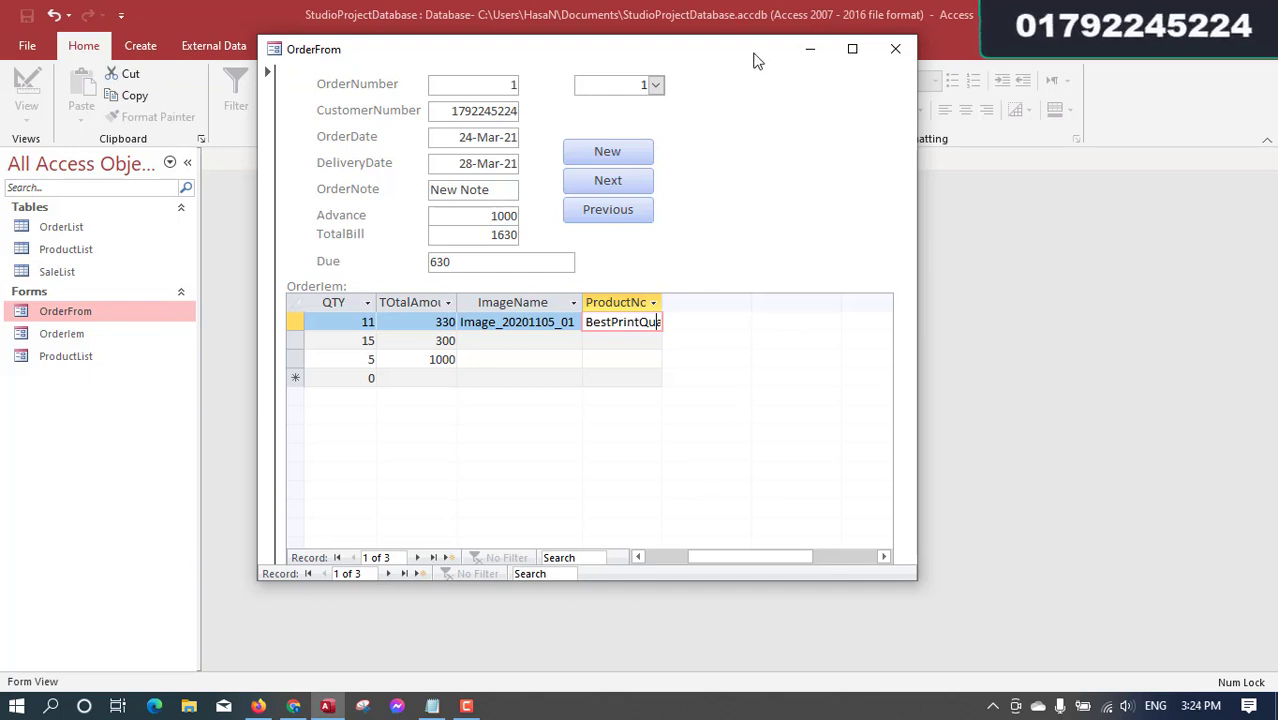
Move the OrderFrom window to the middle of the workspace and select the first item's whole ImageName entry in the subform
drag(764, 58, 884, 97)
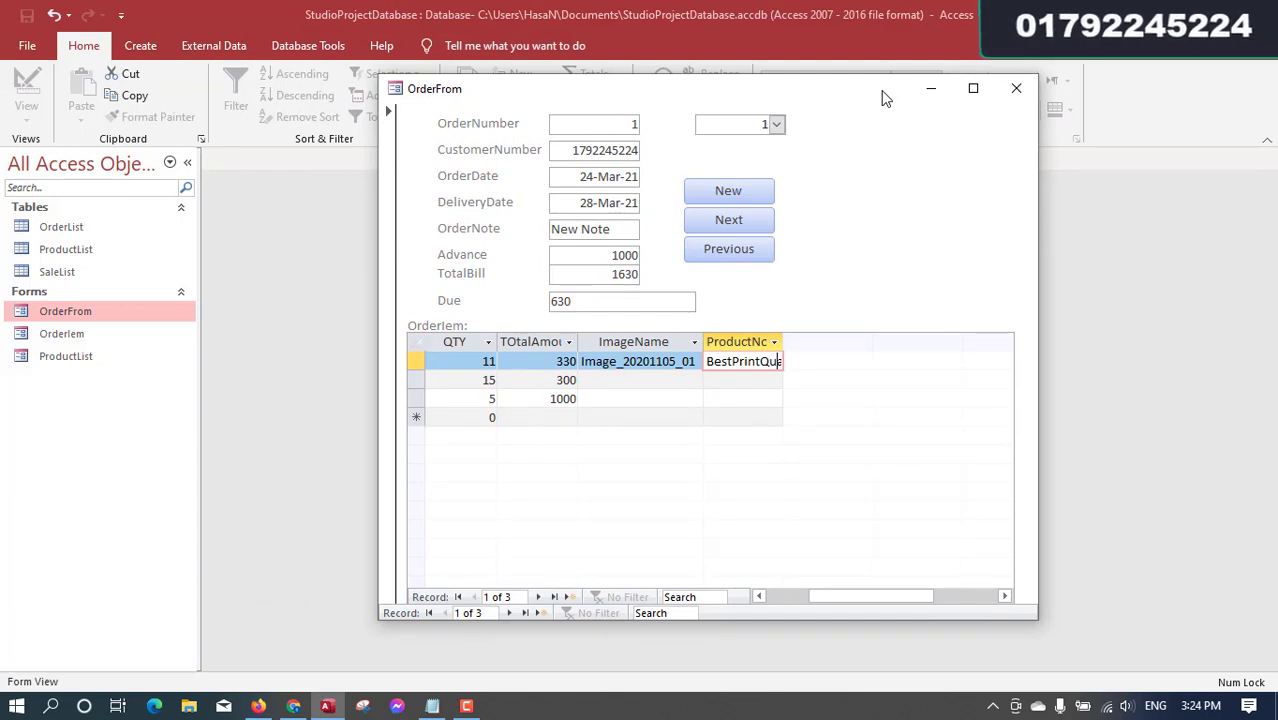
drag(878, 88, 832, 81)
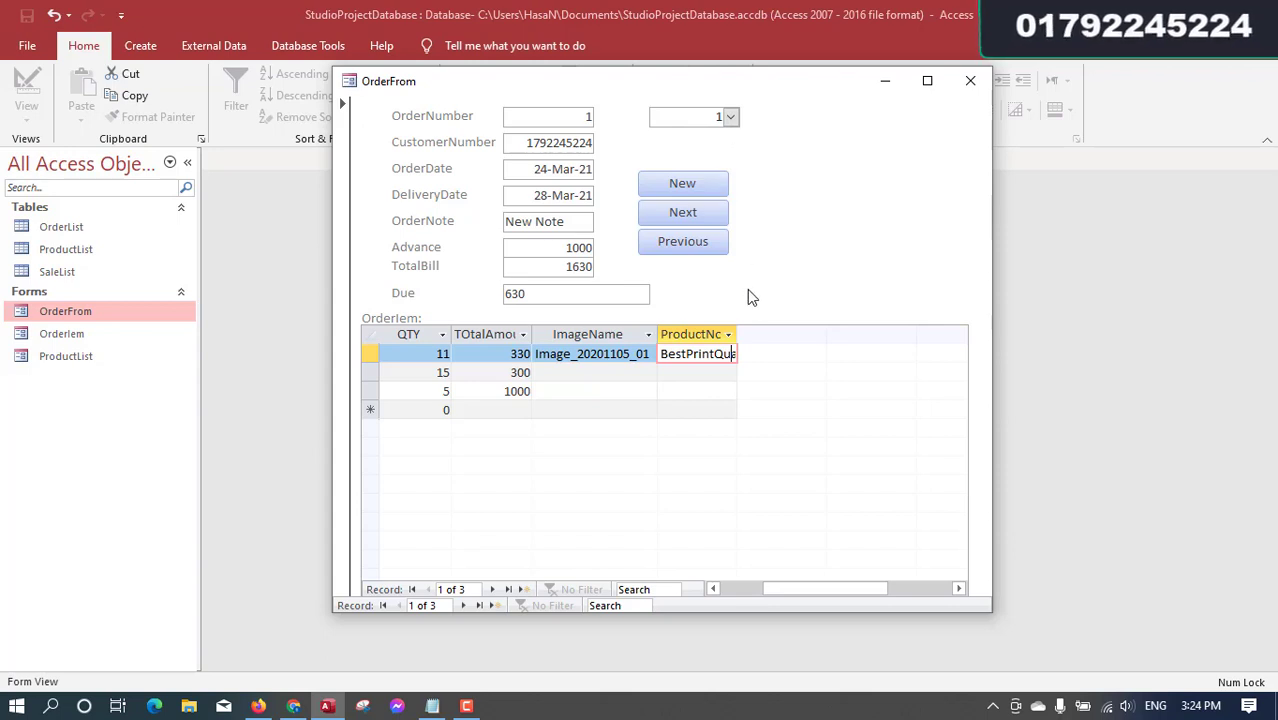
drag(636, 354, 660, 354)
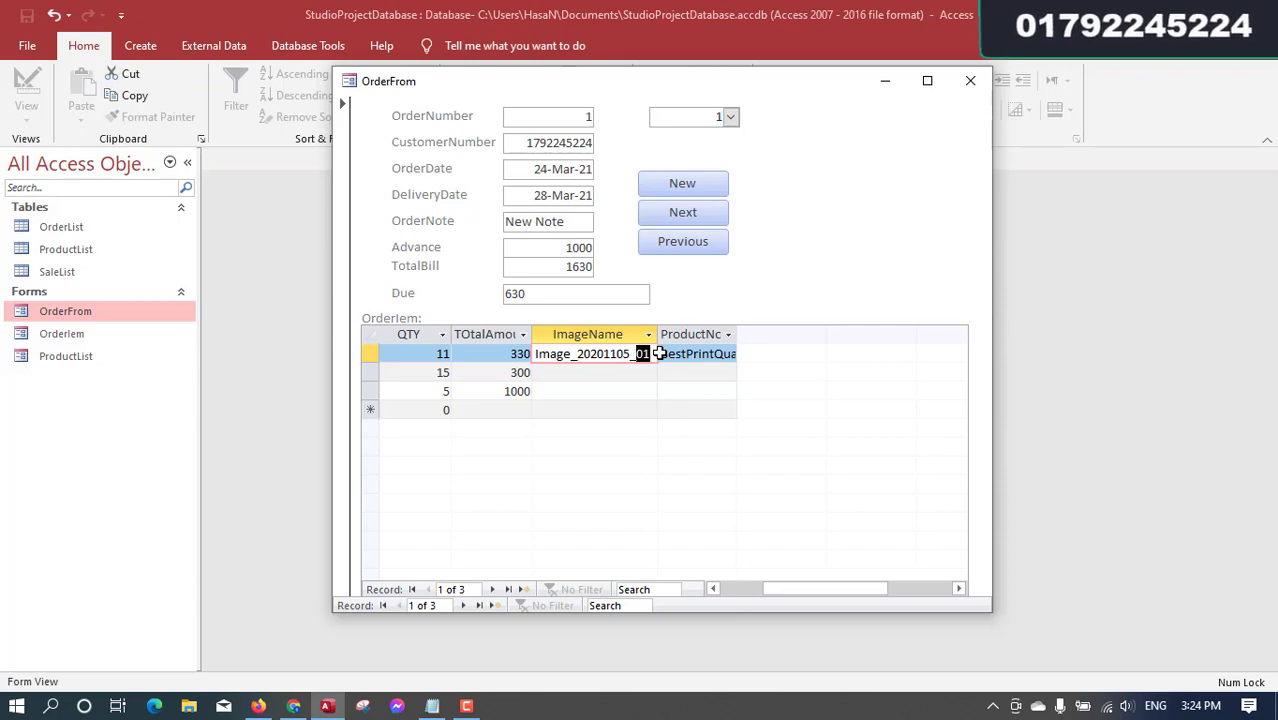
drag(659, 353, 520, 333)
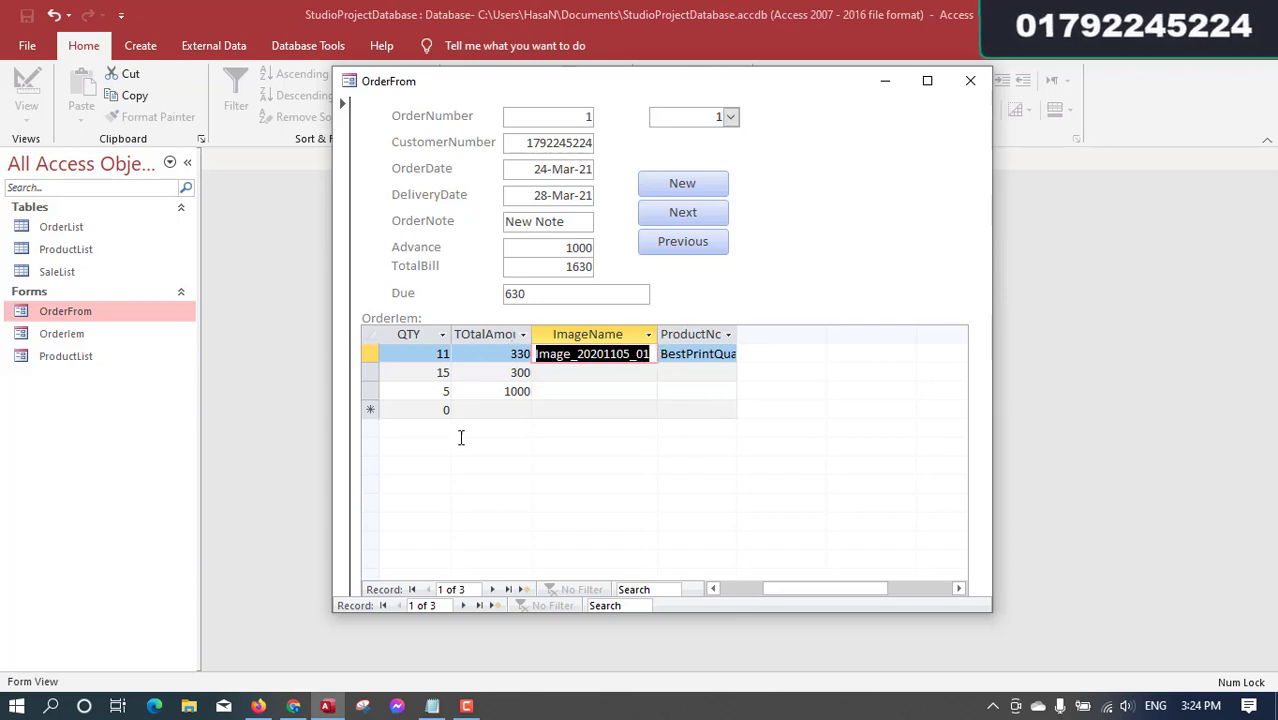
Switch to Firefox and look through the created playlists of the Excel Mahmud YouTube channel
click(258, 706)
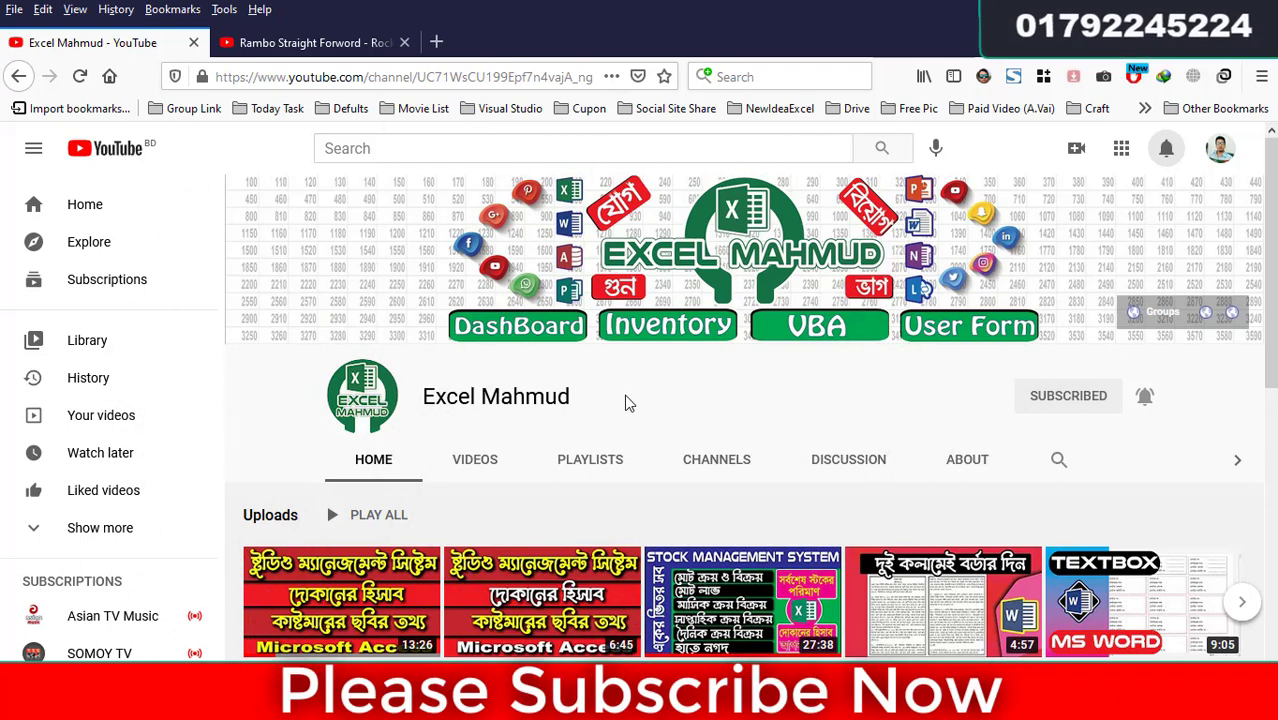
drag(625, 396, 448, 419)
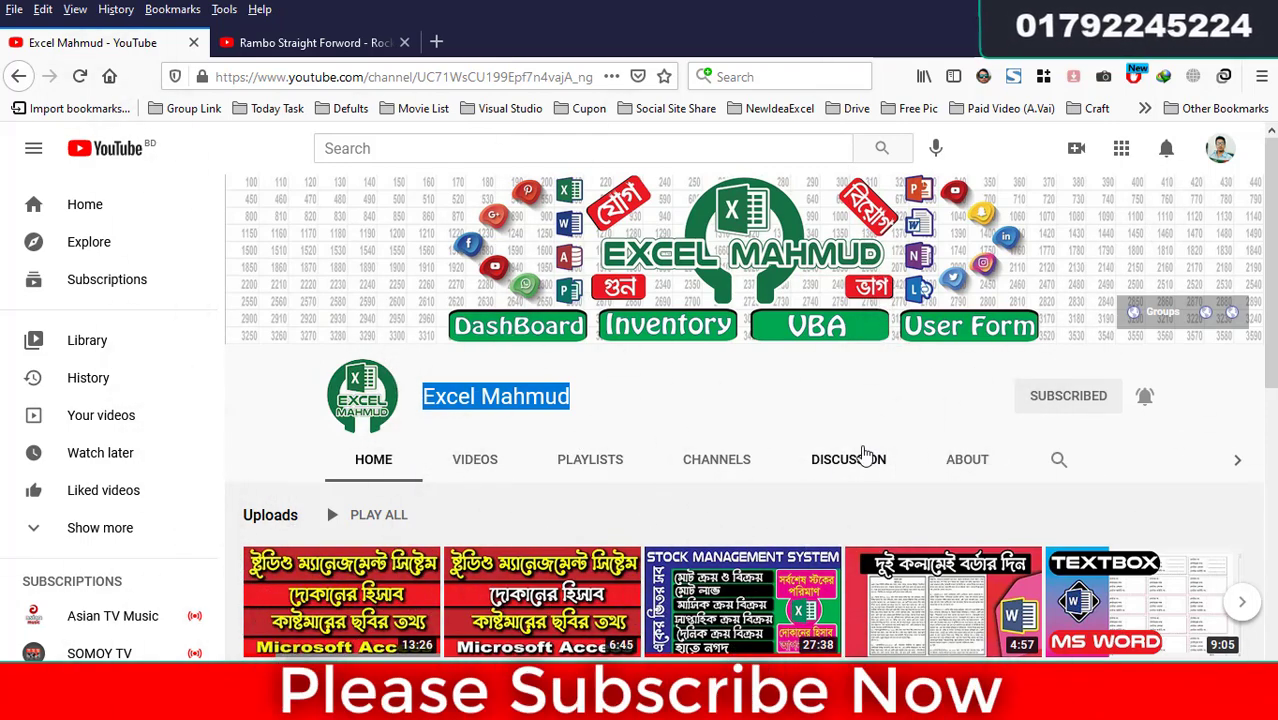
click(576, 468)
click(575, 470)
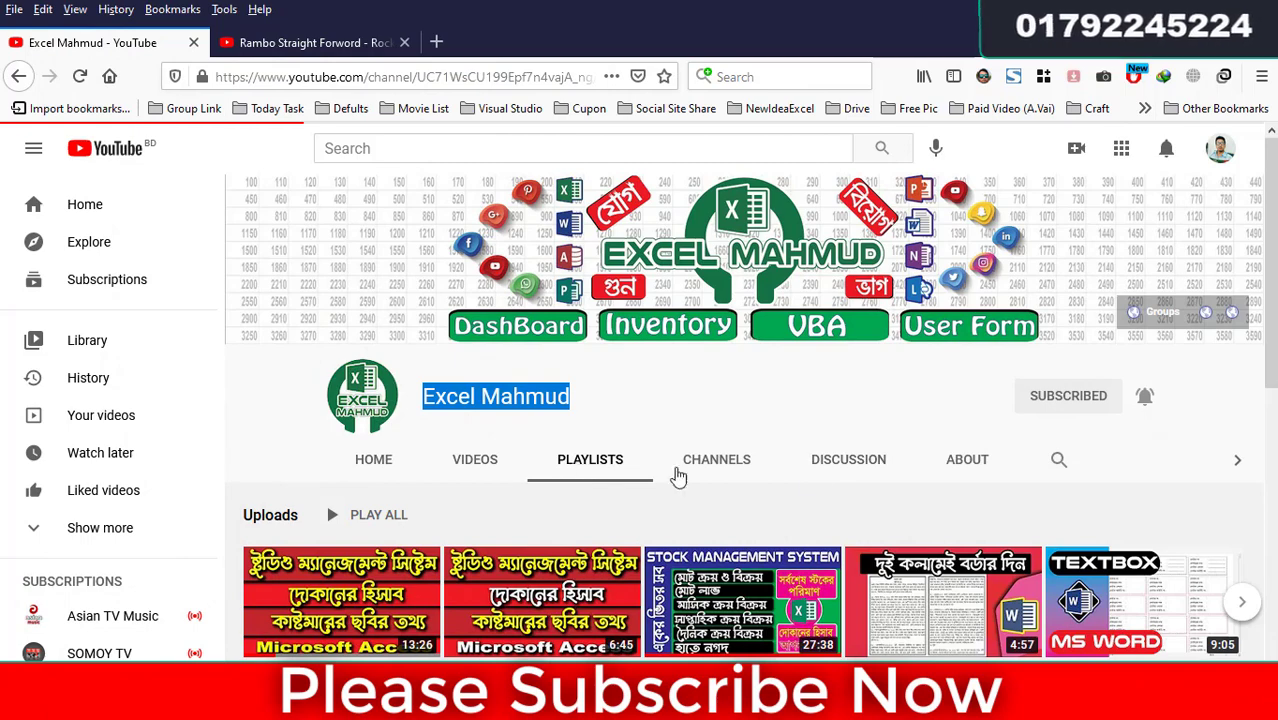
scroll(877, 340, down, 1)
scroll(758, 313, down, 2)
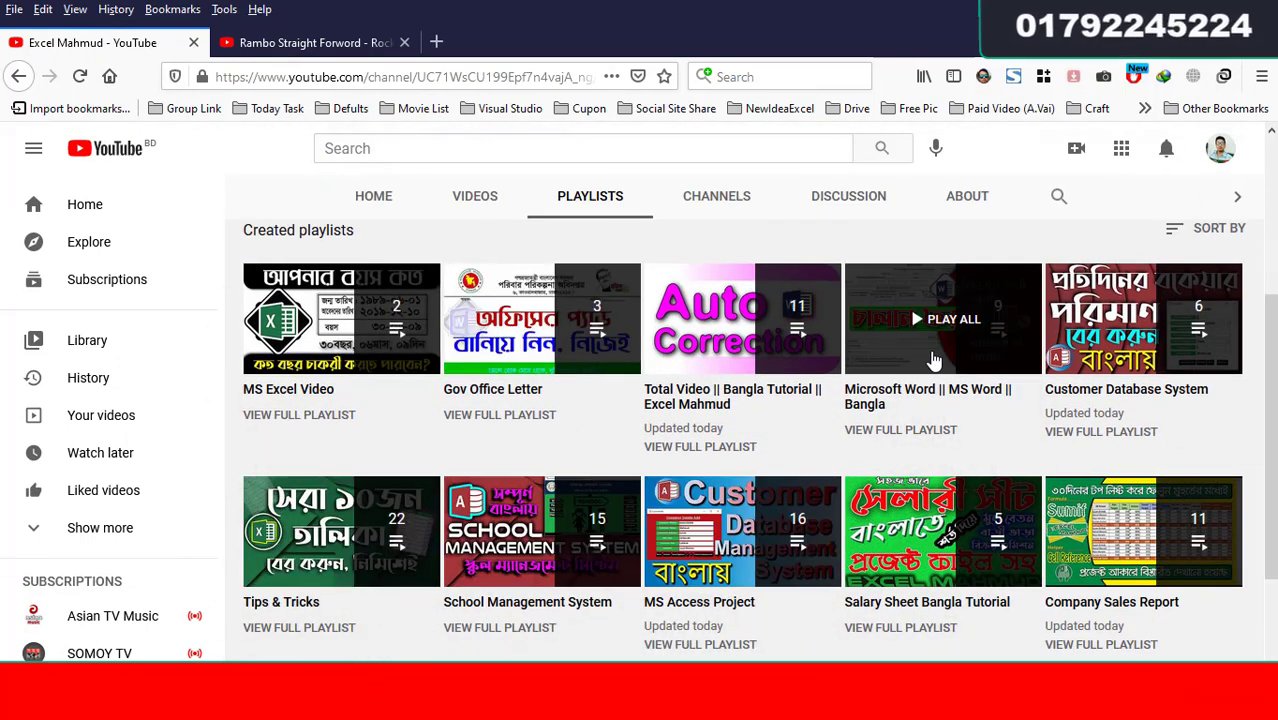
scroll(934, 360, up, 3)
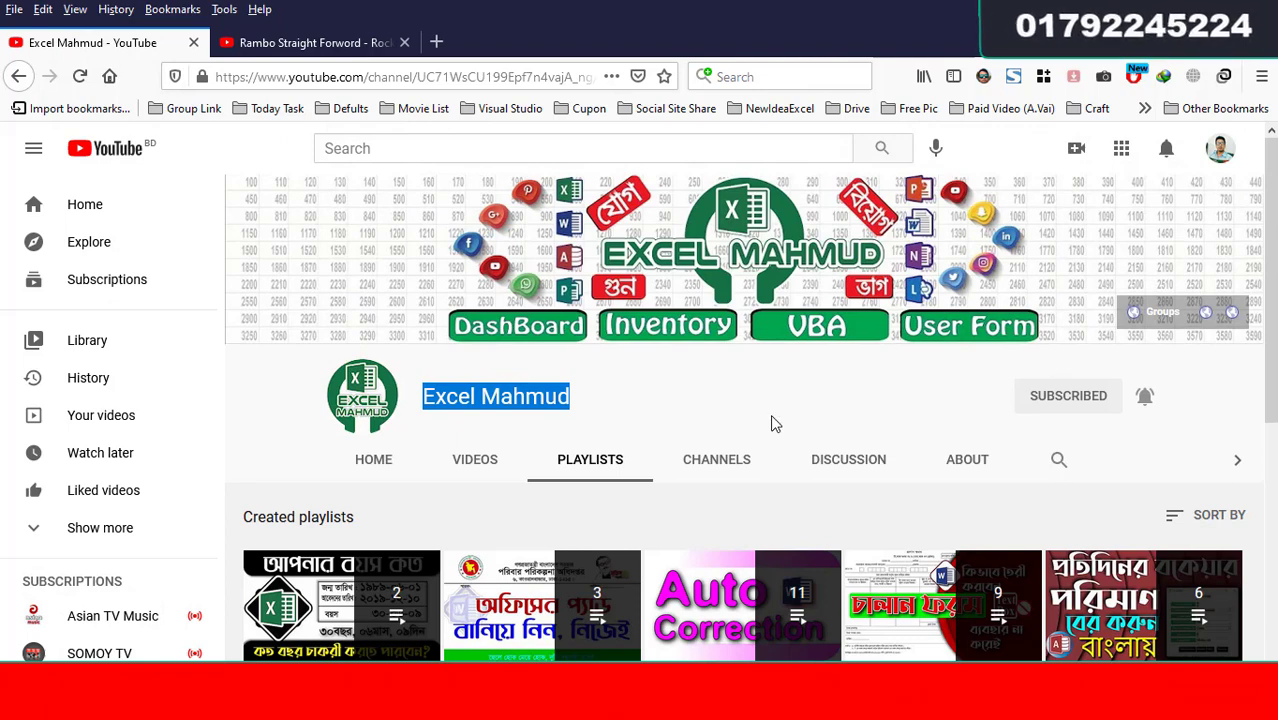
click(600, 401)
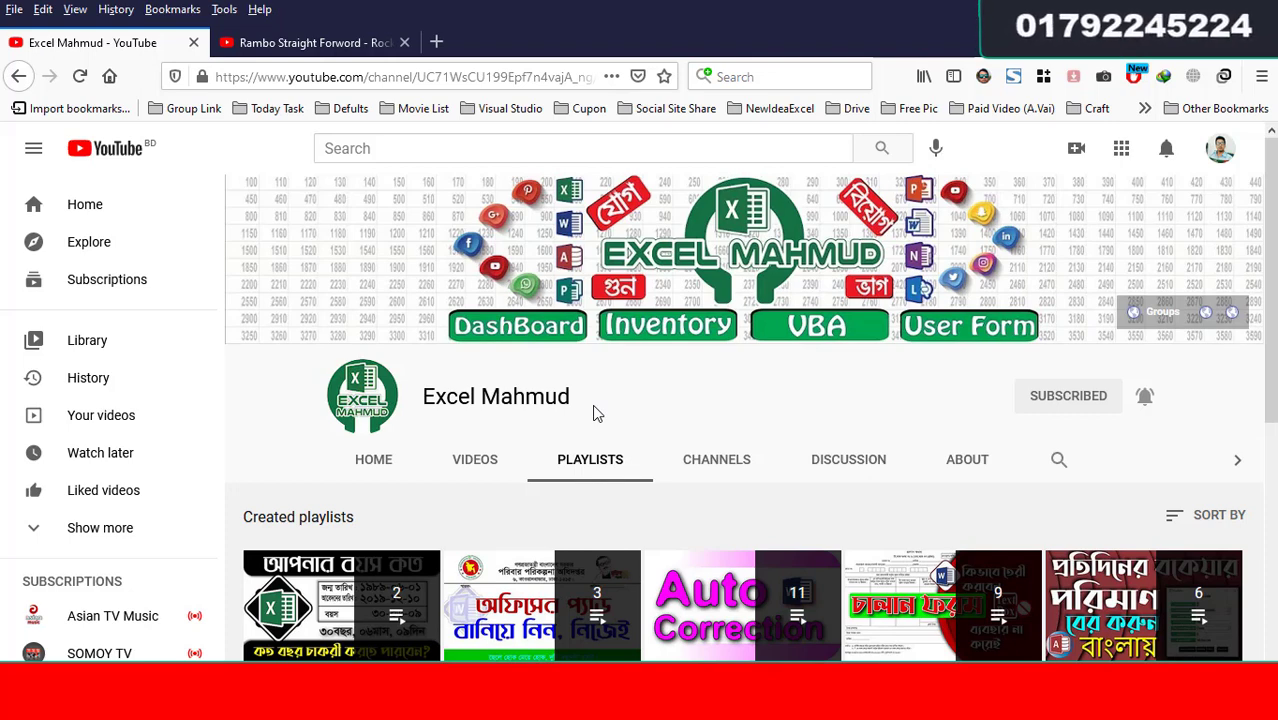
mouse_move(592, 404)
mouse_down()
mouse_move(488, 399)
mouse_move(588, 412)
mouse_up()
click(485, 398)
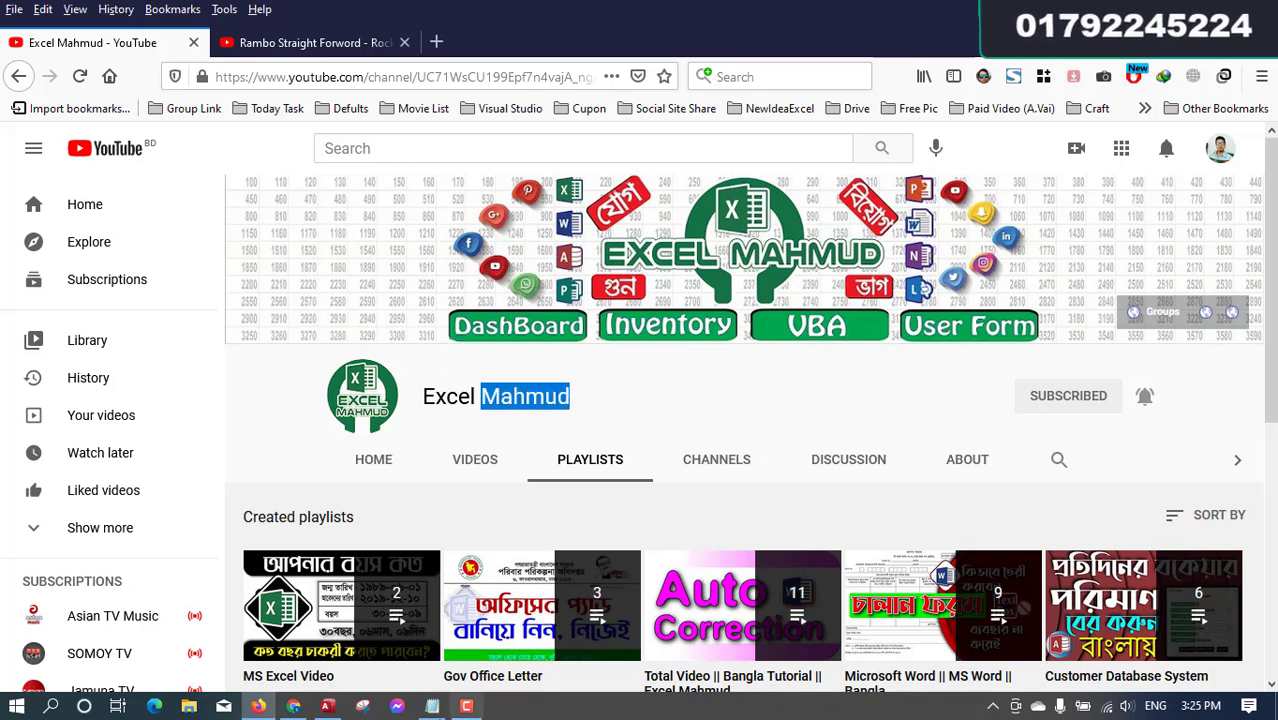